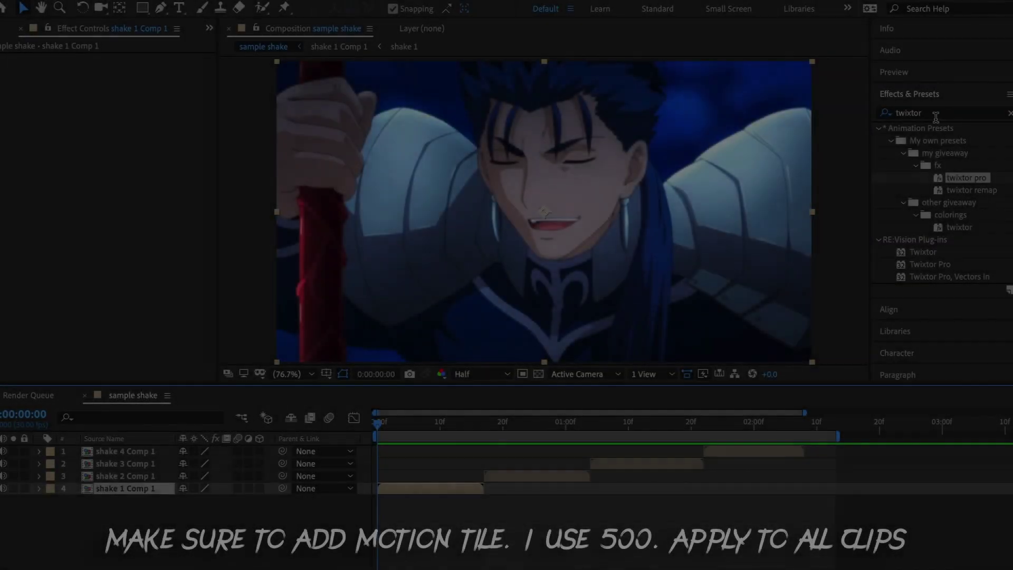
- Apply Motion Tile to shake 1 Comp 1 with Output Width and Height set to 500
left_click(885, 113)
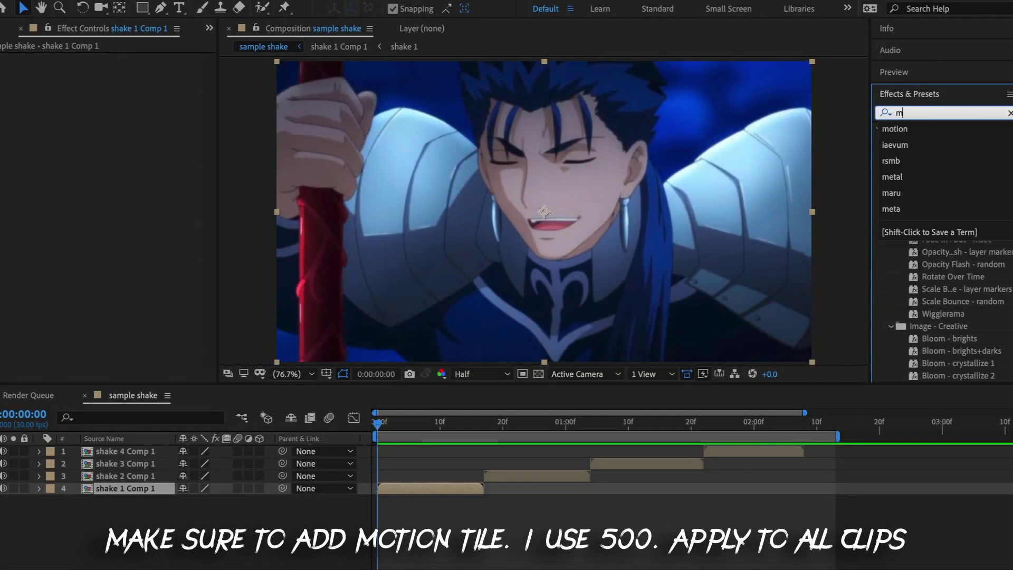
type("mot")
double_click(913, 280)
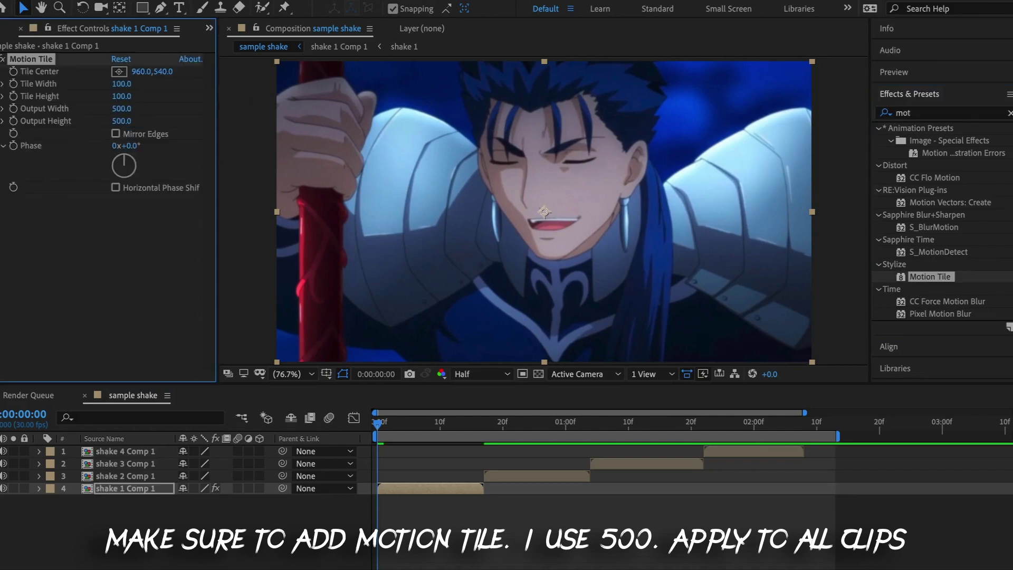
left_click(2, 59)
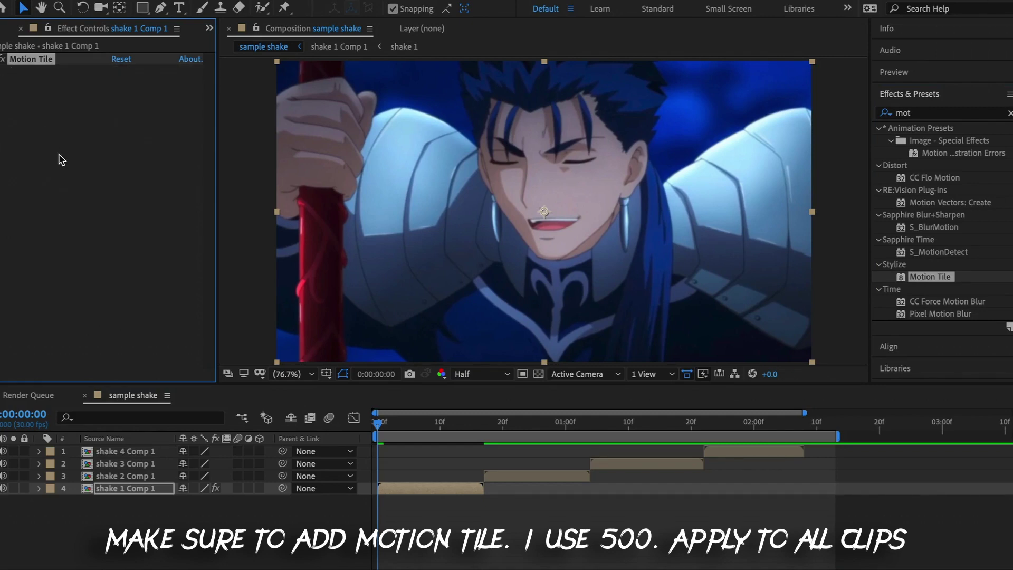
- Paste the same Motion Tile effect onto the other three shake clips
key("F2")
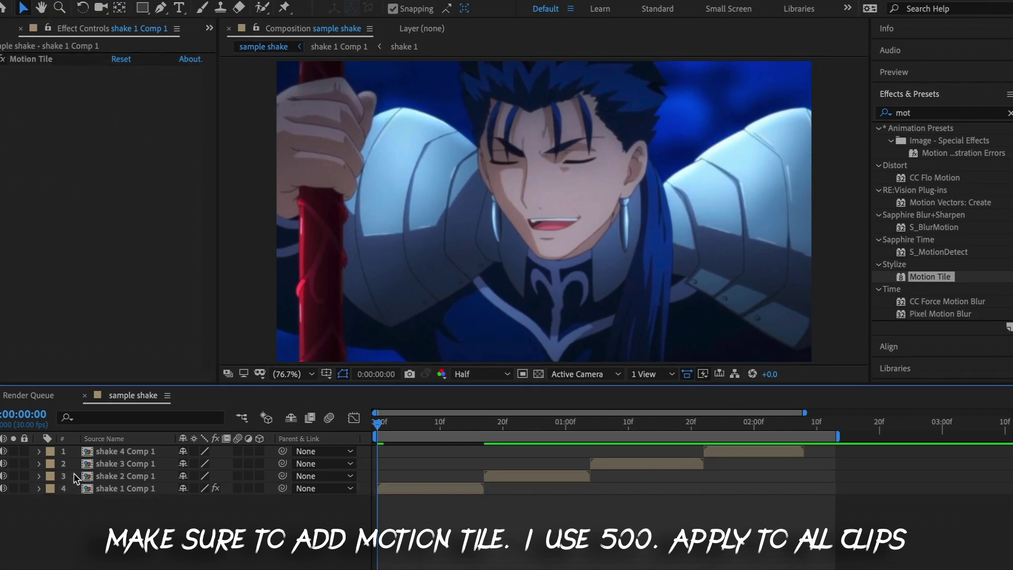
left_click(75, 452, "shift")
key("ctrl+v")
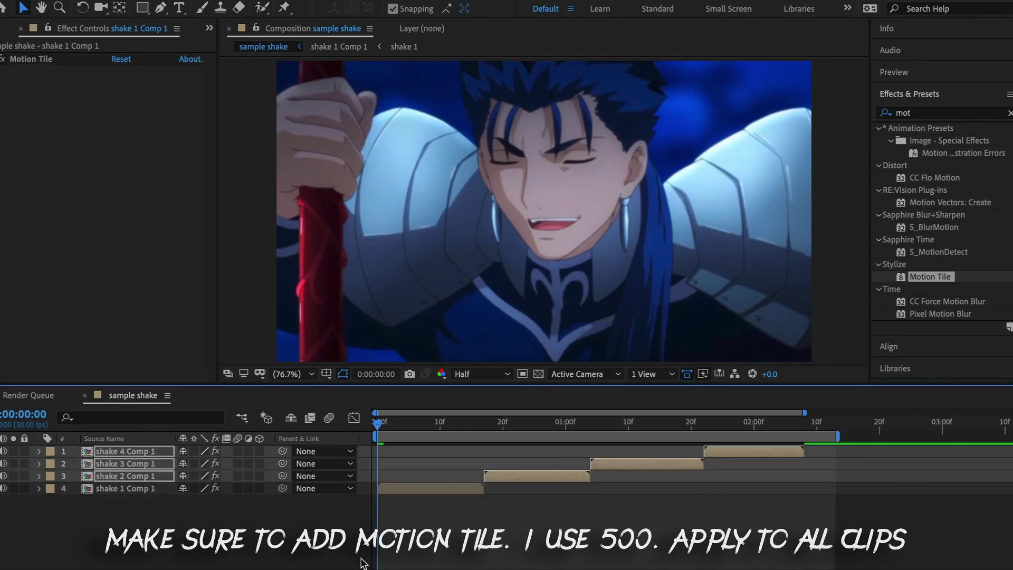
left_click(423, 515)
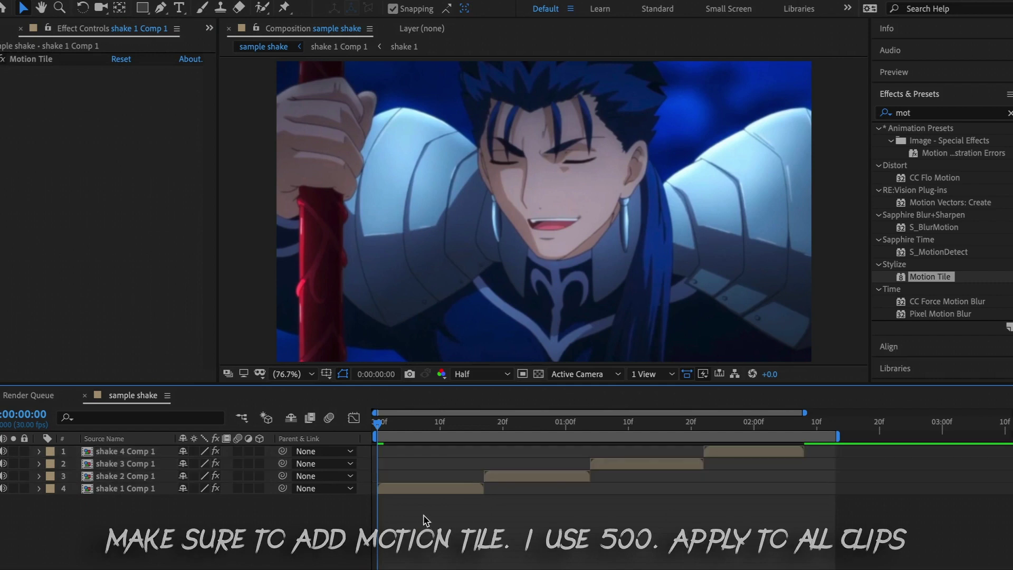
- Separate shake 1 Comp 1's Position into X and Y dimensions
left_click(405, 488)
key("p")
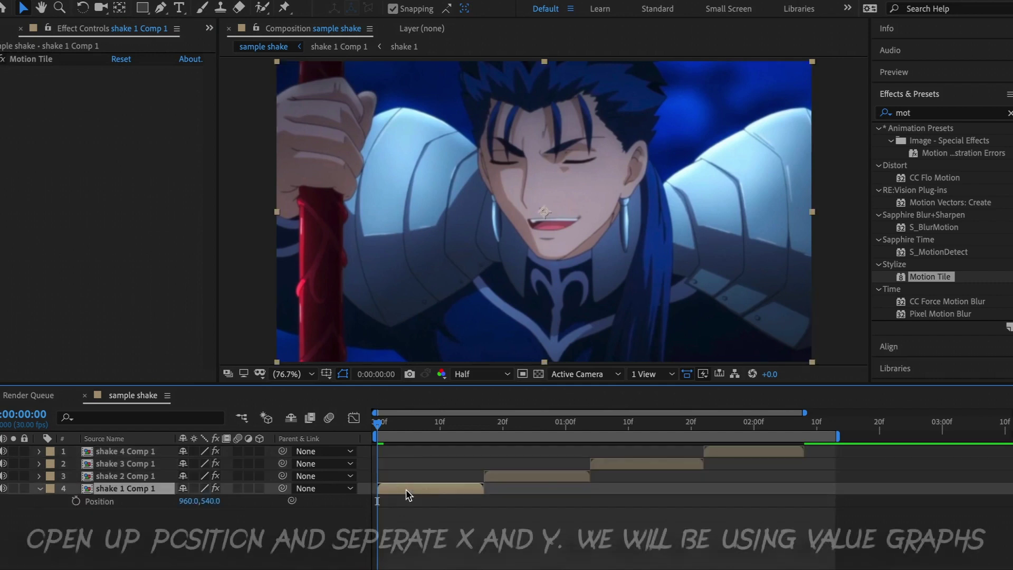
left_click(103, 502)
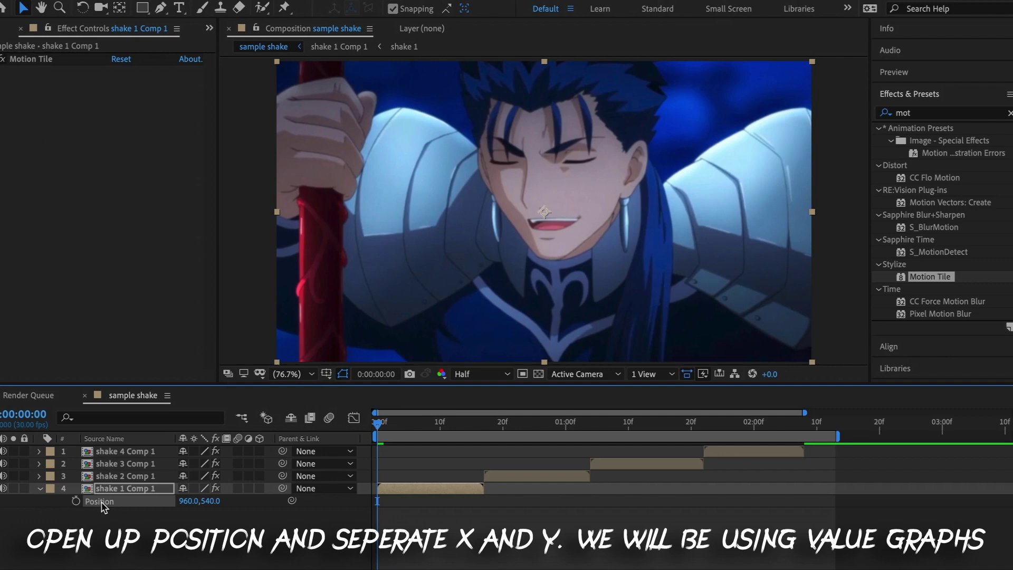
right_click(103, 503)
left_click(137, 447)
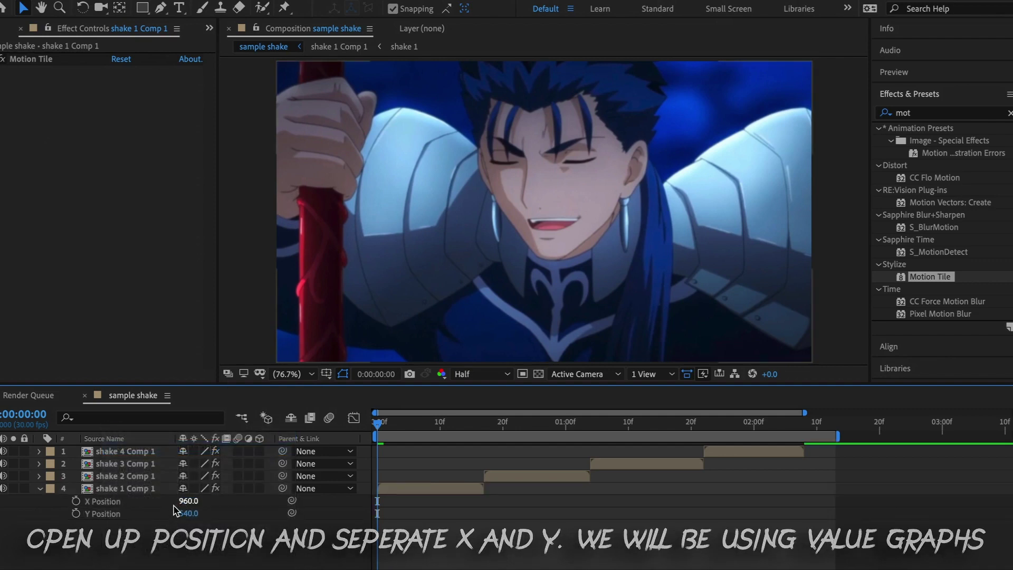
- Keyframe Y Position at frames 0, 15 and 29, ending at 625, and select all three keys in the graph
left_click(177, 514)
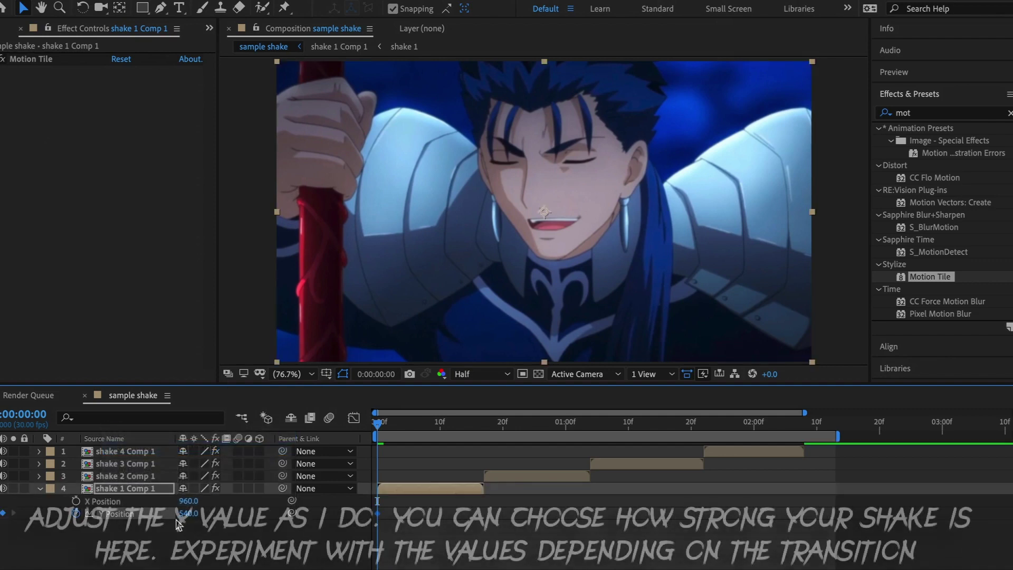
left_click_drag(188, 513, 274, 513)
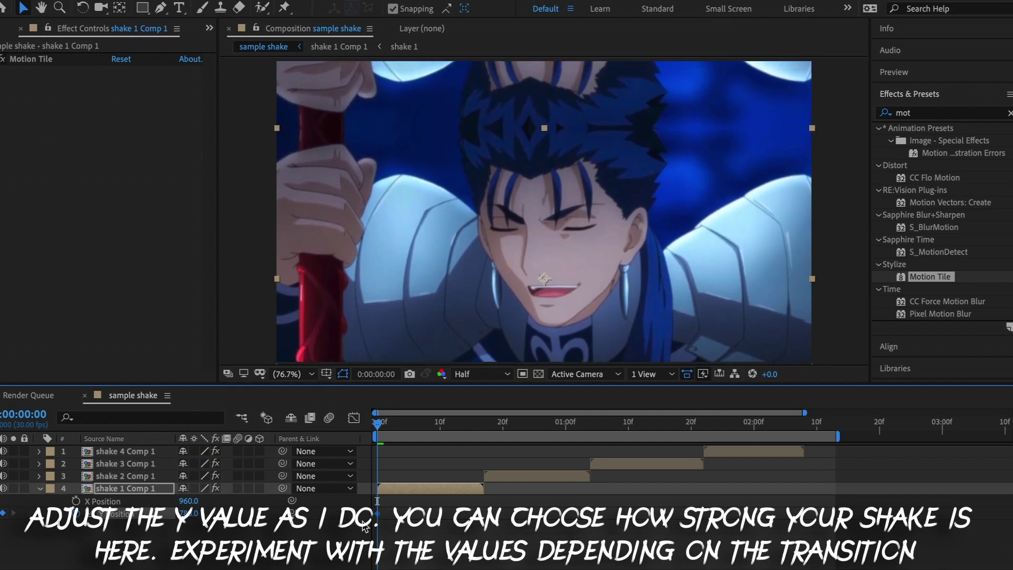
left_click(471, 422)
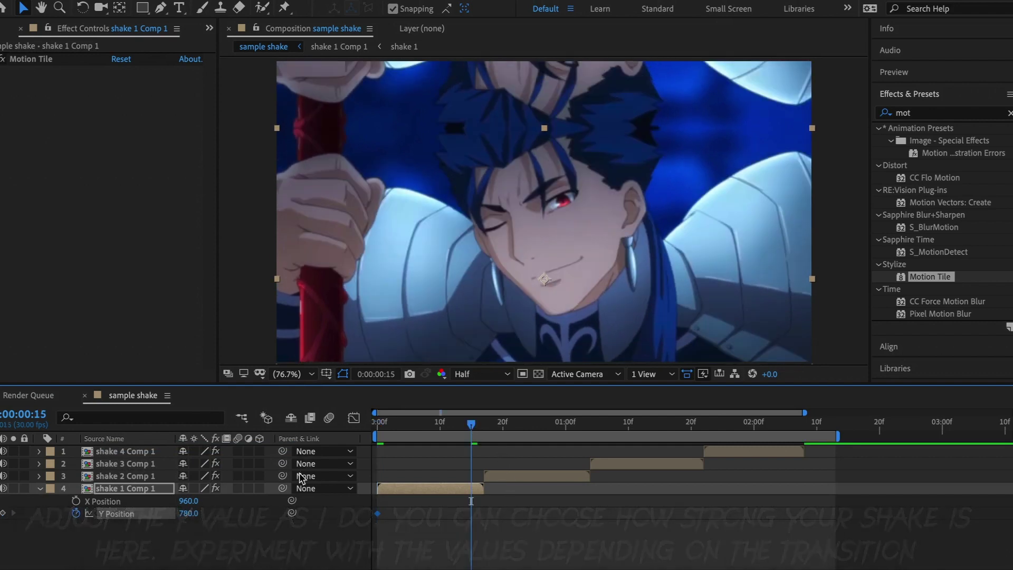
mouse_move(157, 517)
left_mouse_down()
mouse_move(216, 514)
mouse_move(163, 513)
left_mouse_up()
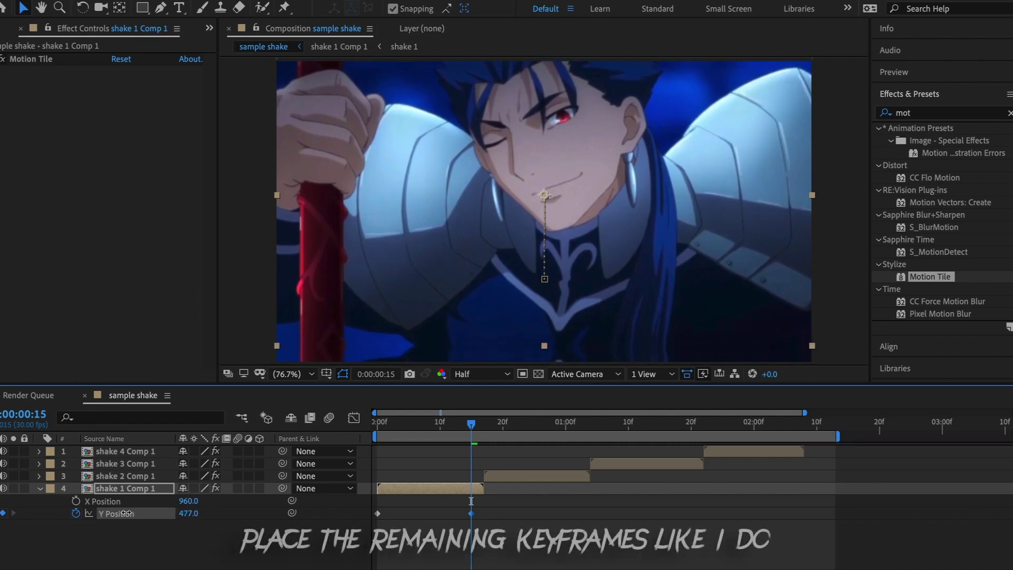
left_click_drag(529, 424, 559, 425)
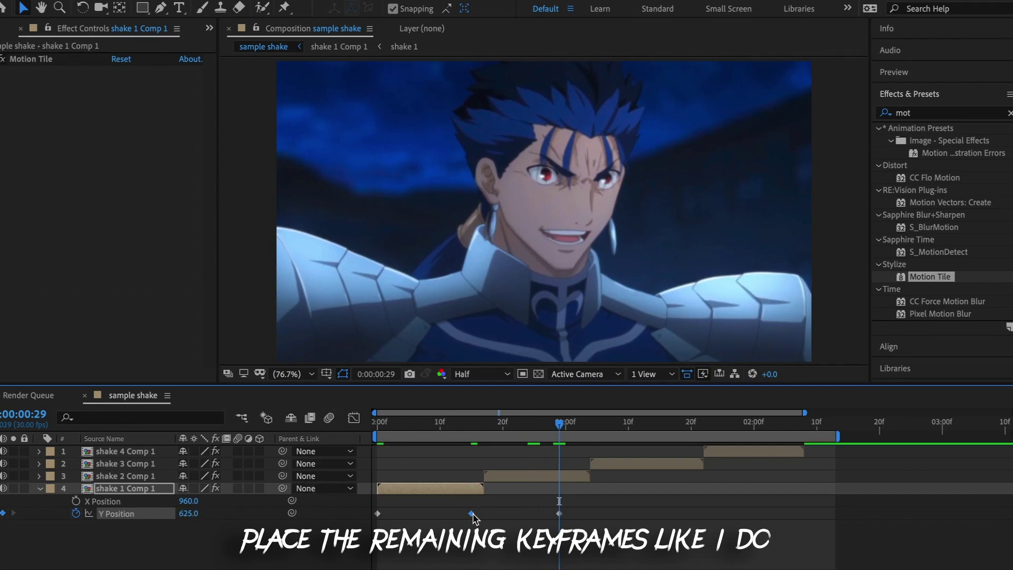
left_click_drag(473, 513, 466, 513)
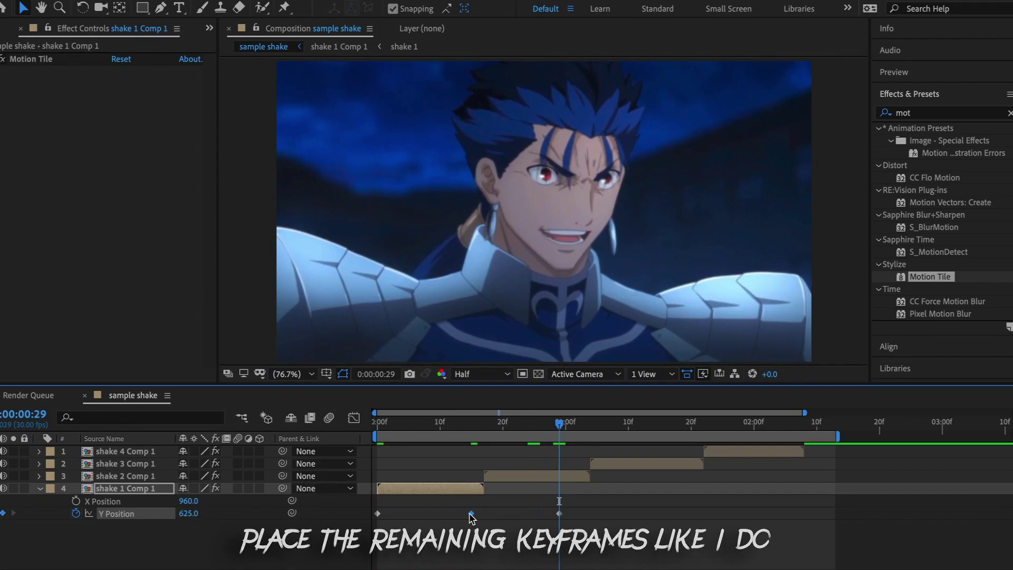
left_click(354, 418)
left_click_drag(624, 553, 372, 461)
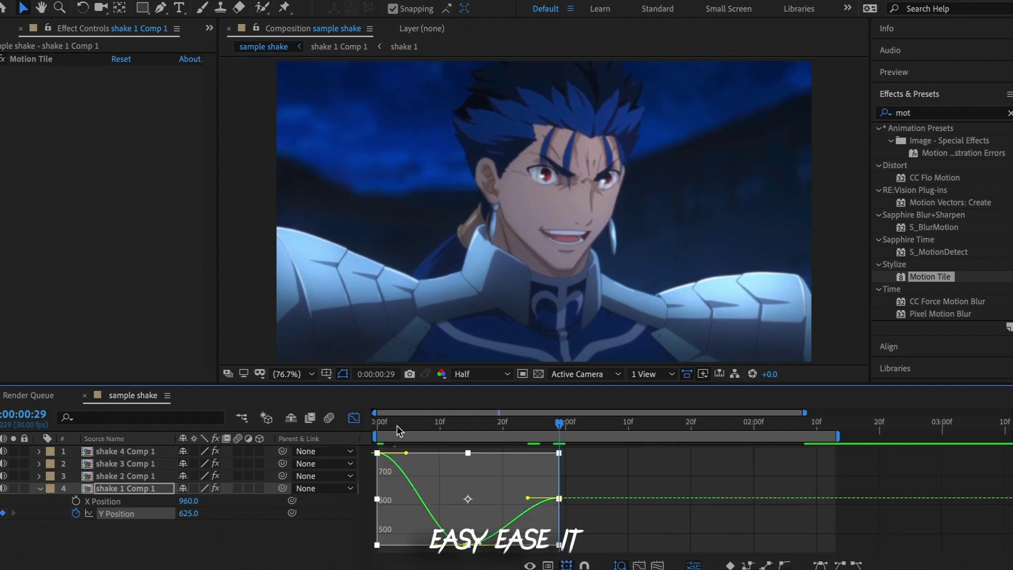
- Return to the layer bars and preview the eased Y Position shake from the start
left_click(351, 423)
key("Home")
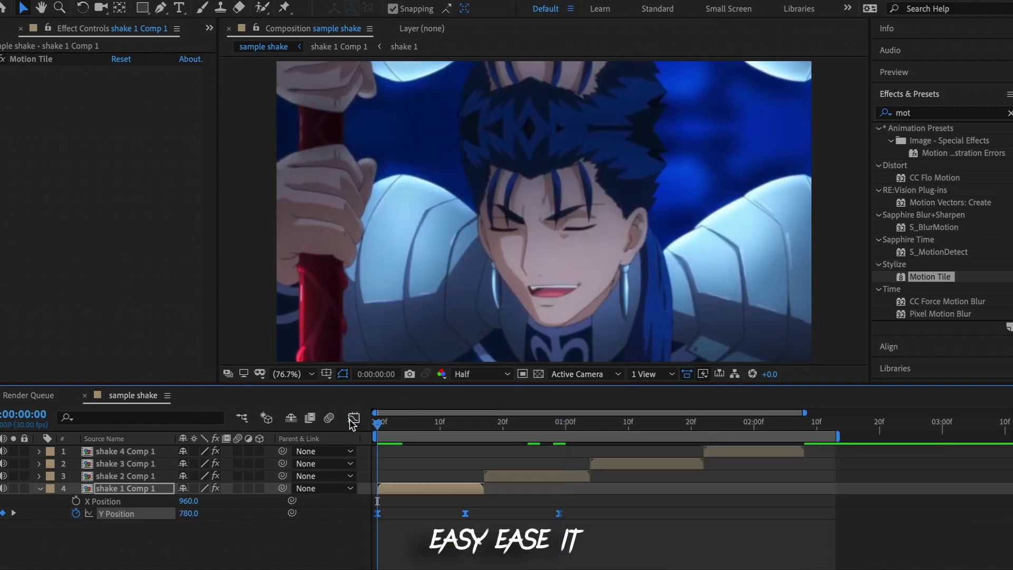
key("space")
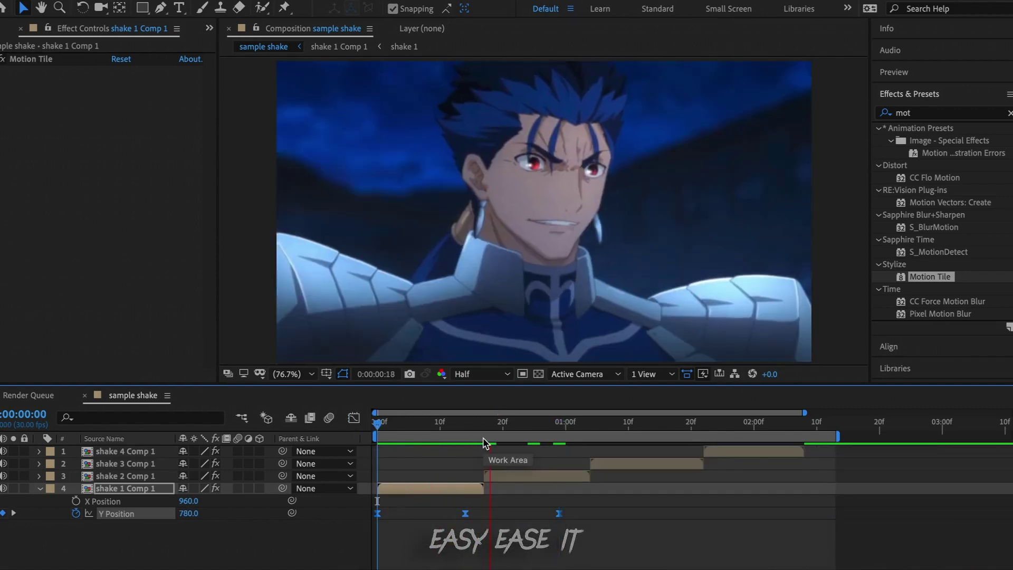
key("space")
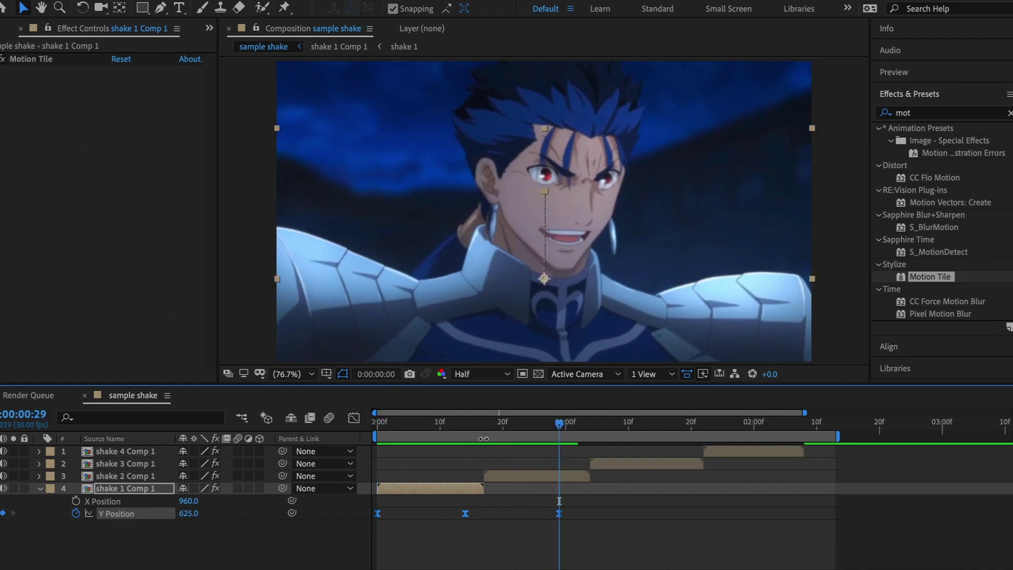
key("space")
key("space")
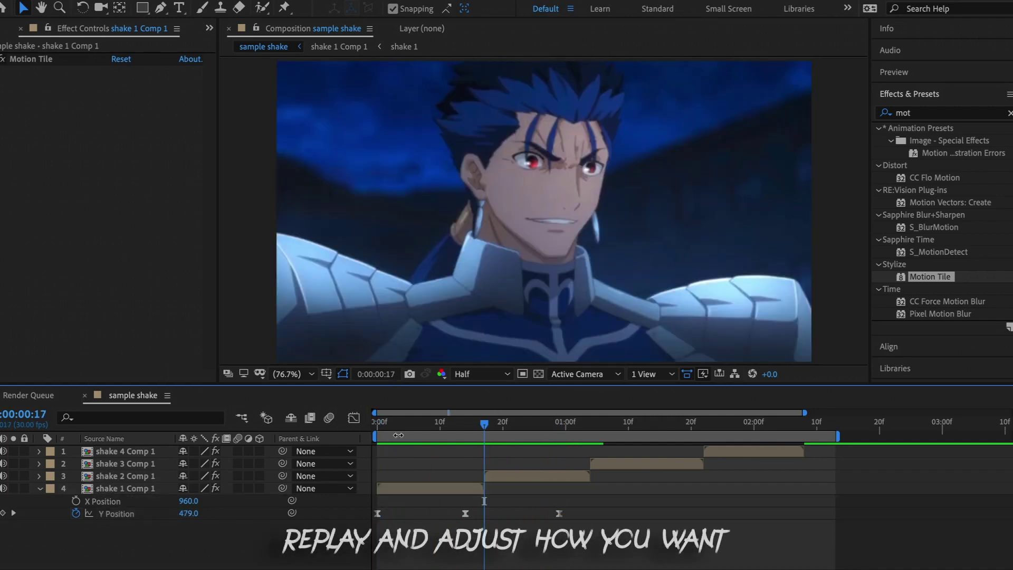
left_click(377, 424)
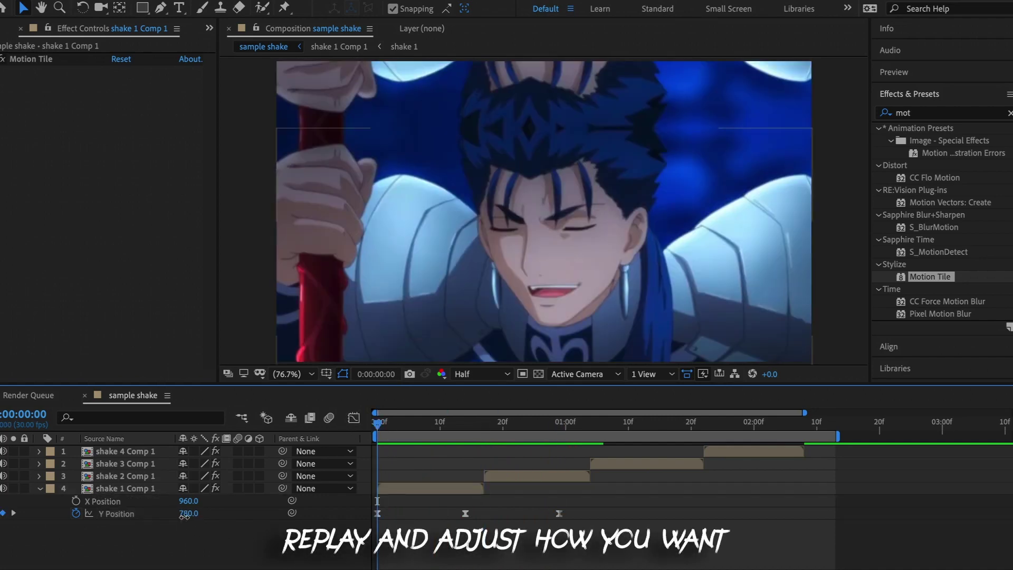
key("space")
- Retime the last Y Position keyframe to frame 25 and preview the result
left_click(179, 514)
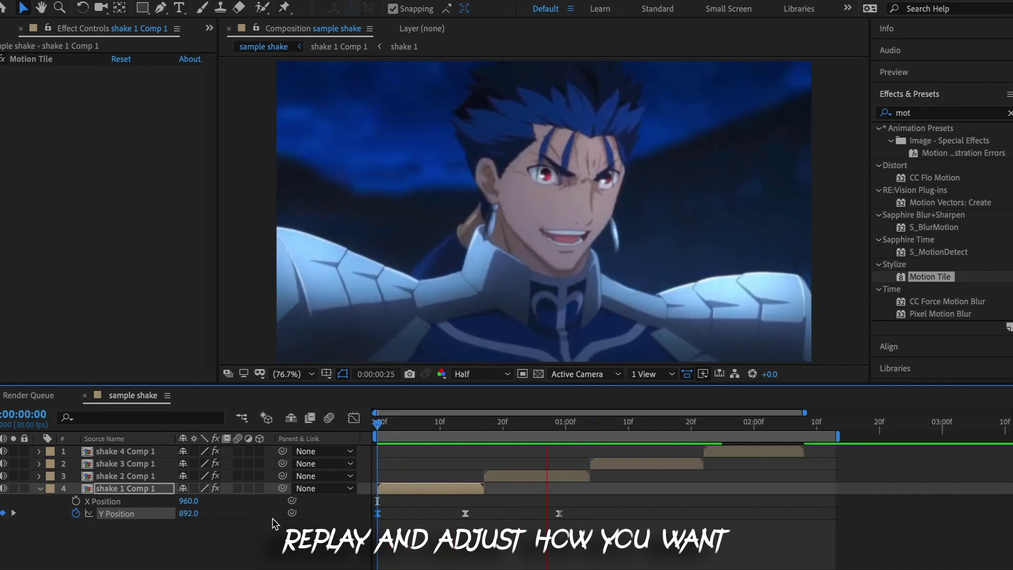
key("space")
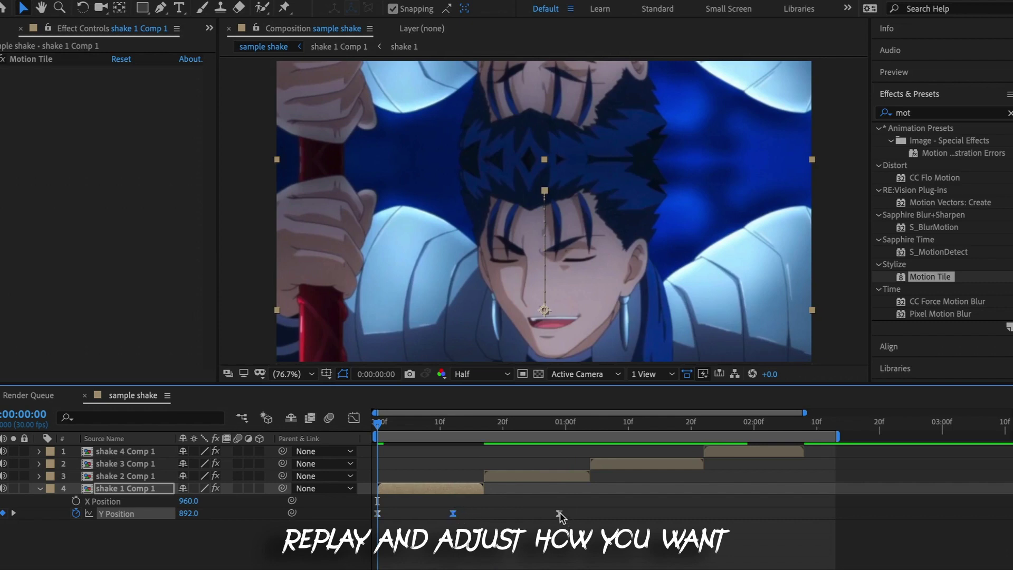
left_click_drag(560, 516, 535, 518)
key("space")
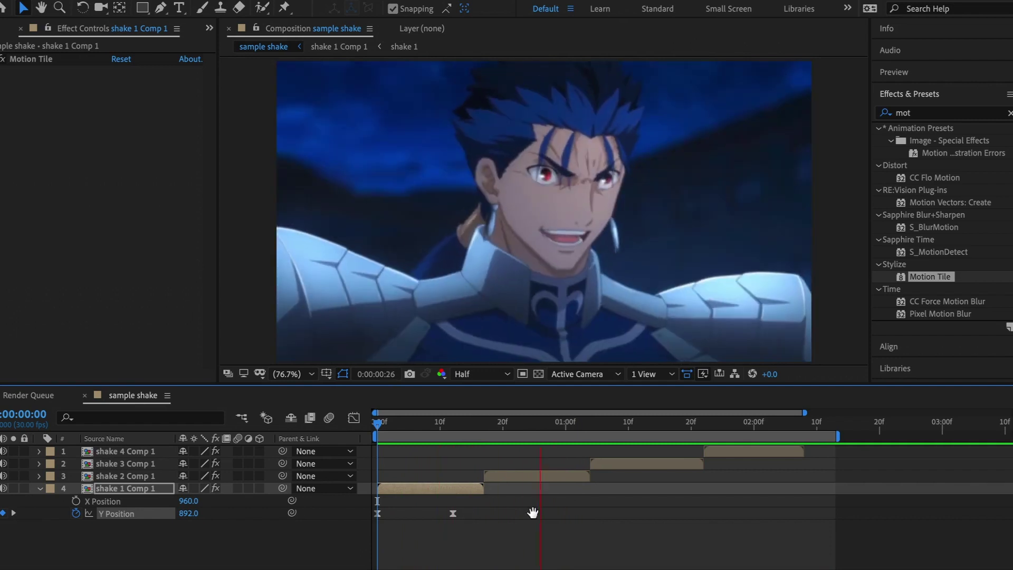
key("space")
key("r")
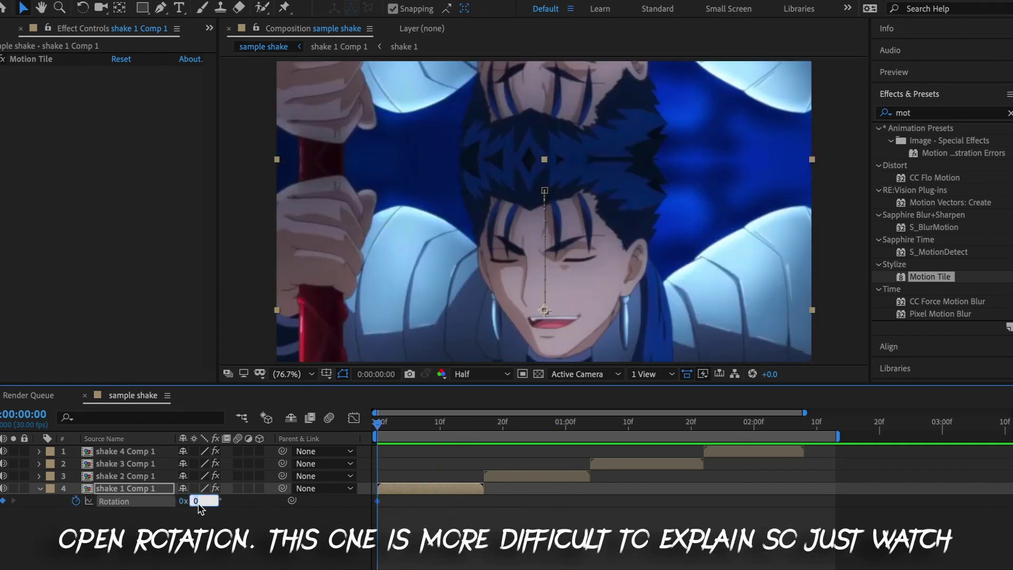
- Keyframe shake 1 Comp 1's Rotation at 7° on frame 0 and 4° on frame 21
type("7")
key("Return")
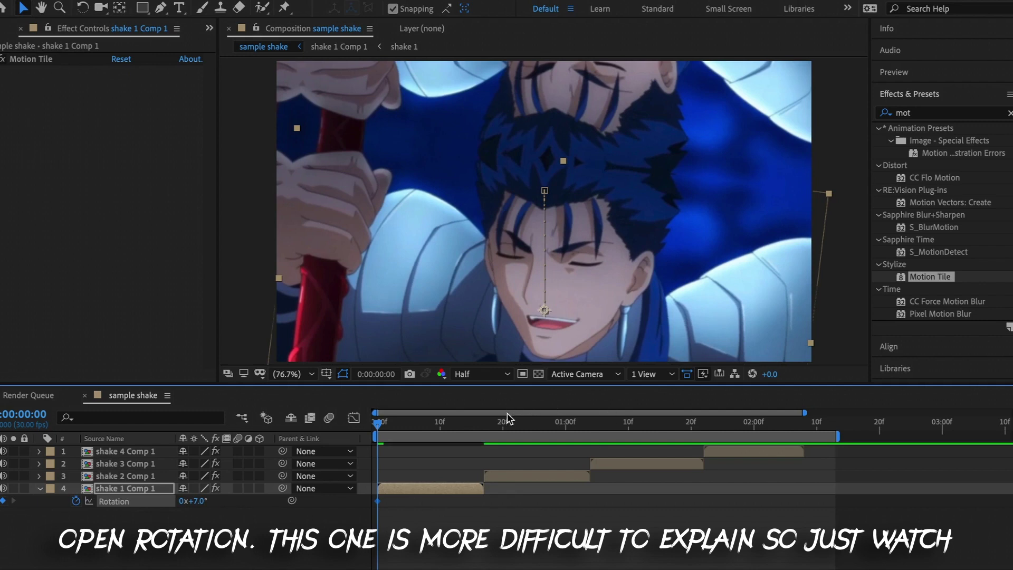
left_click(508, 421)
left_click(198, 502)
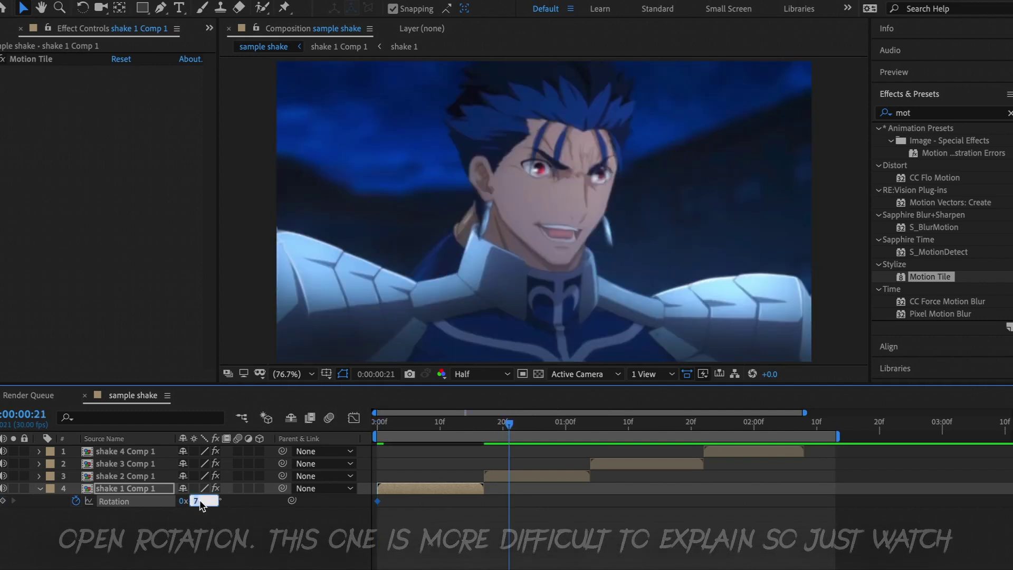
type("04")
key("Return")
- Spread the two Rotation keyframes further apart, first earlier and second later
left_click_drag(452, 488, 527, 488)
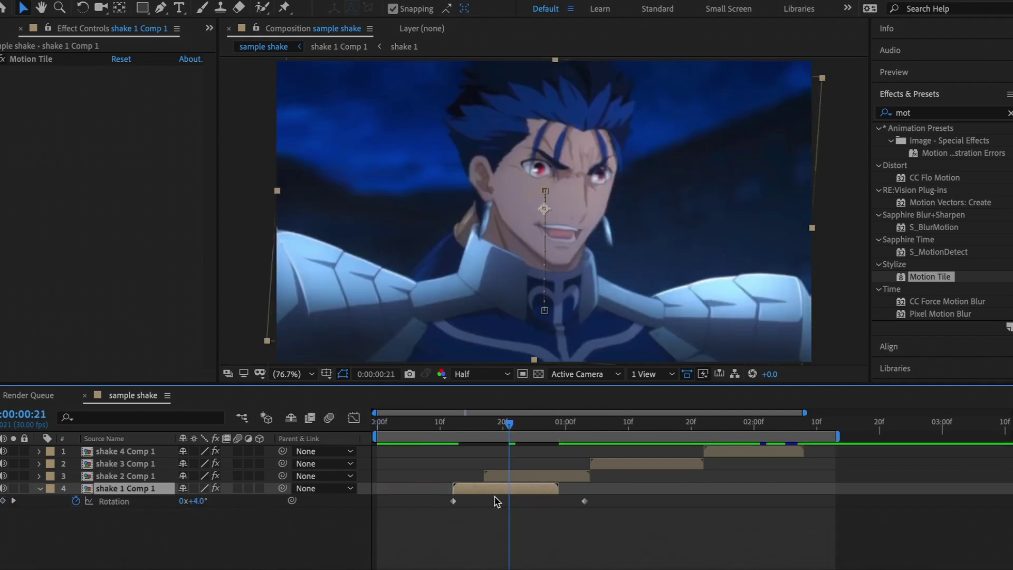
left_click_drag(451, 502, 427, 502)
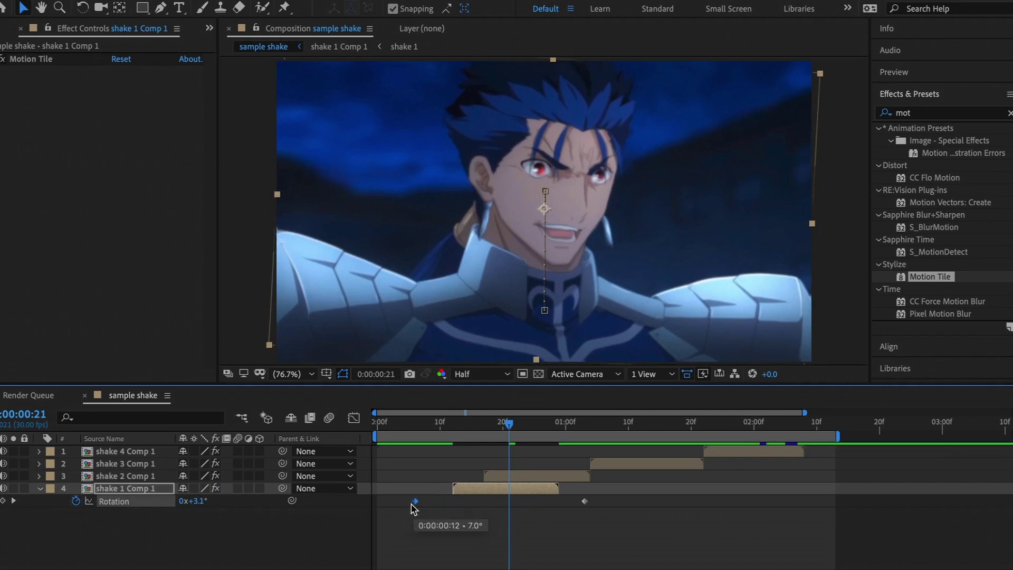
left_click_drag(603, 501, 634, 501)
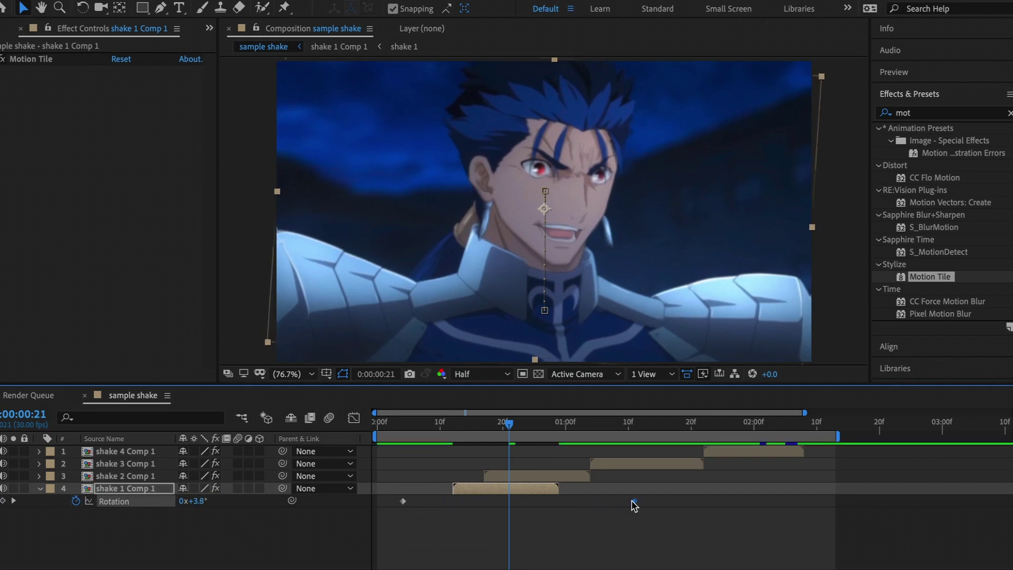
left_click_drag(505, 488, 430, 488)
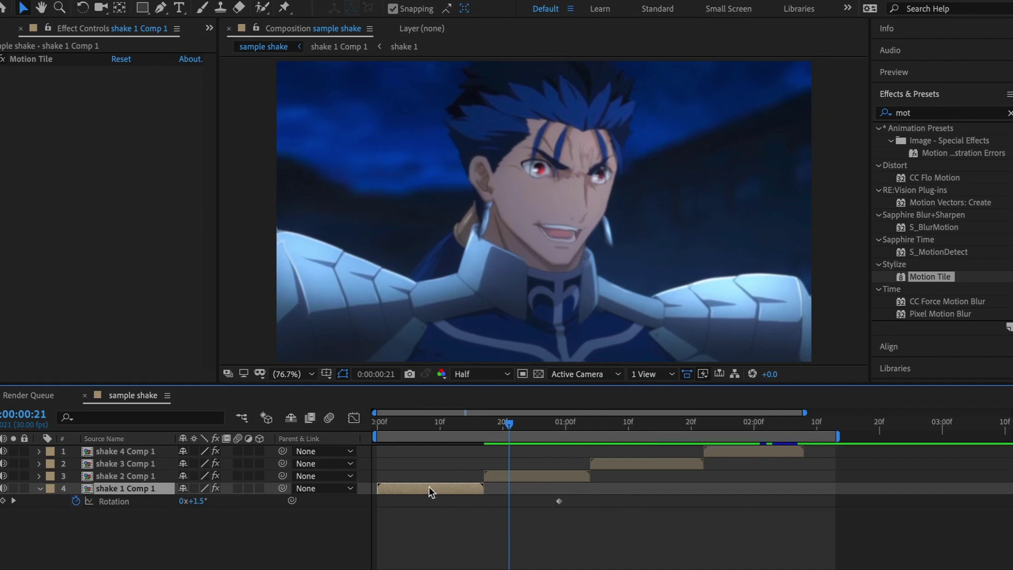
- Apply Easy Ease to both Rotation keyframes in the Graph Editor
left_click(560, 501)
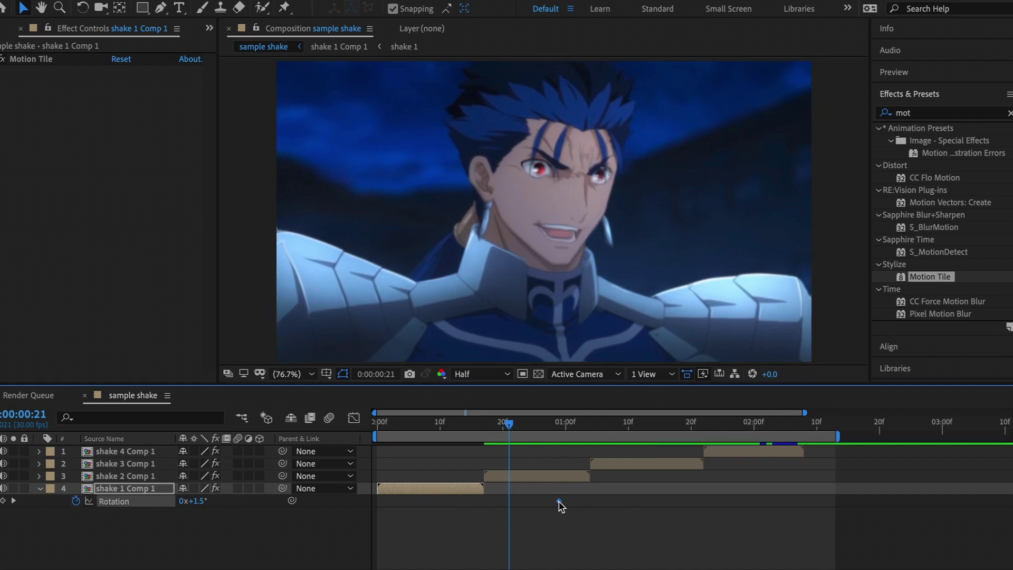
left_click(359, 418)
left_click(443, 498, "shift")
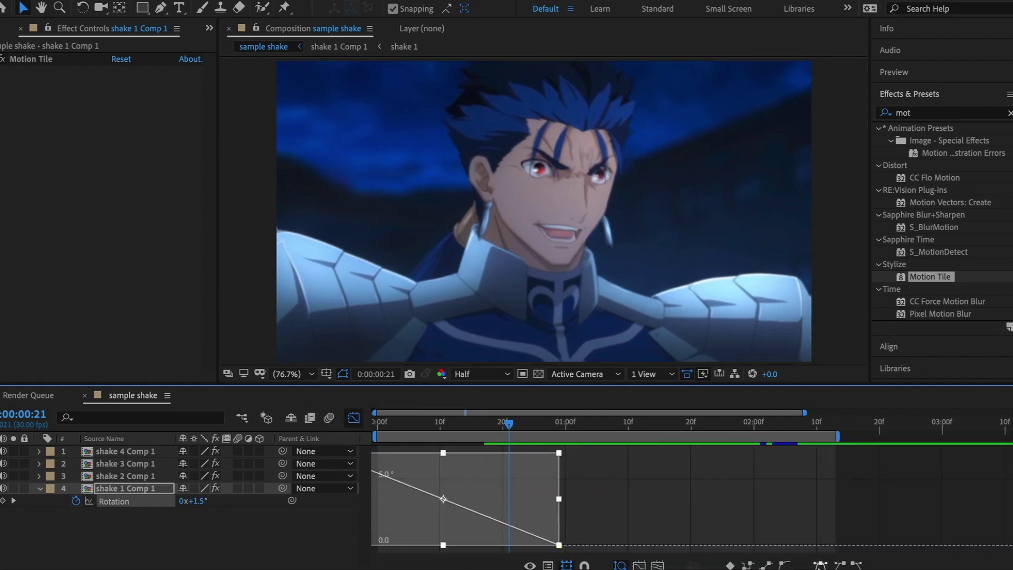
key("F9")
left_click(353, 418)
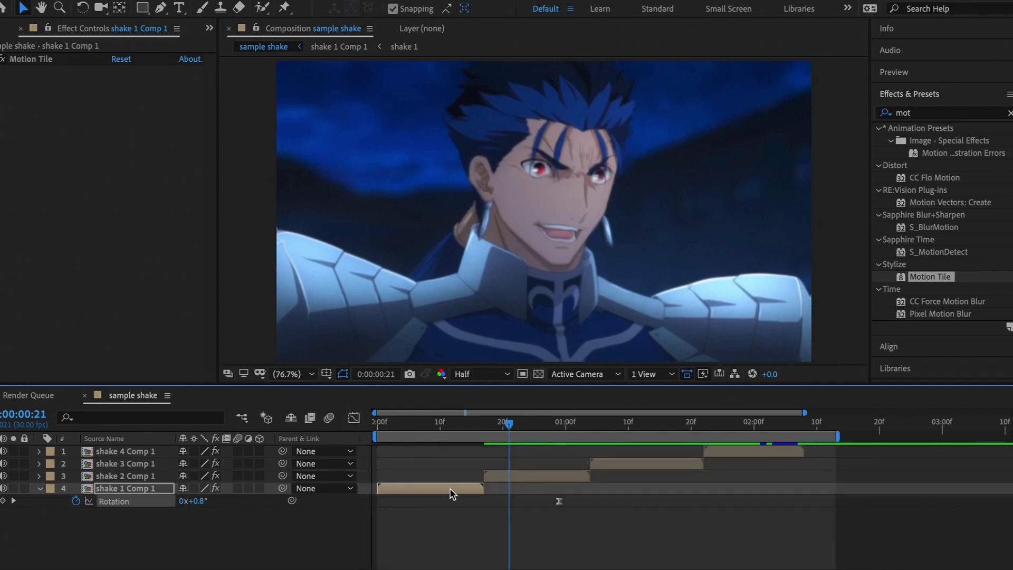
- Shift the shake 1 and shake 2 clips later and reselect shake 1's Rotation keys in the graph
left_click_drag(451, 493, 632, 479)
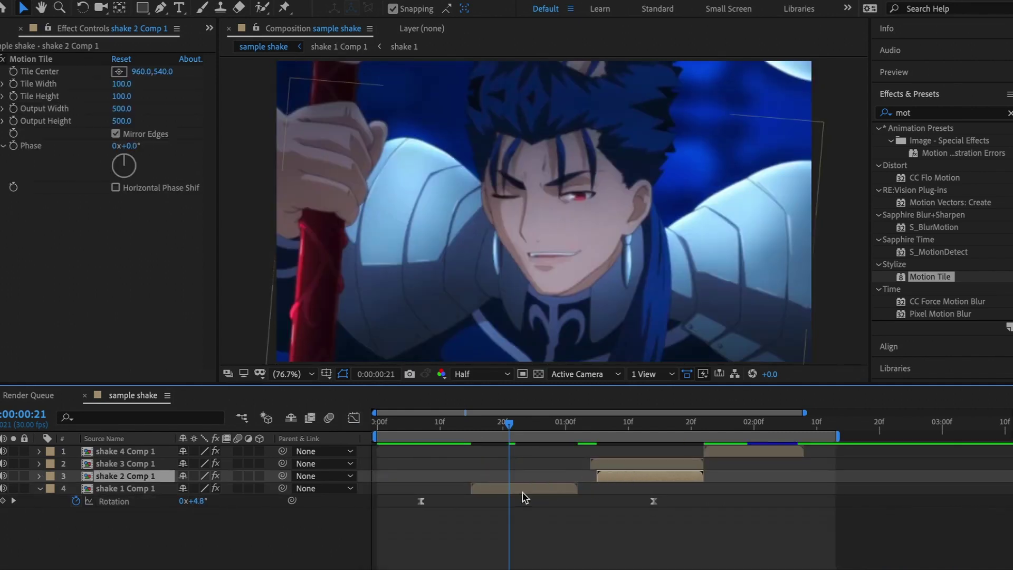
left_click(522, 491)
left_click_drag(424, 507, 397, 480)
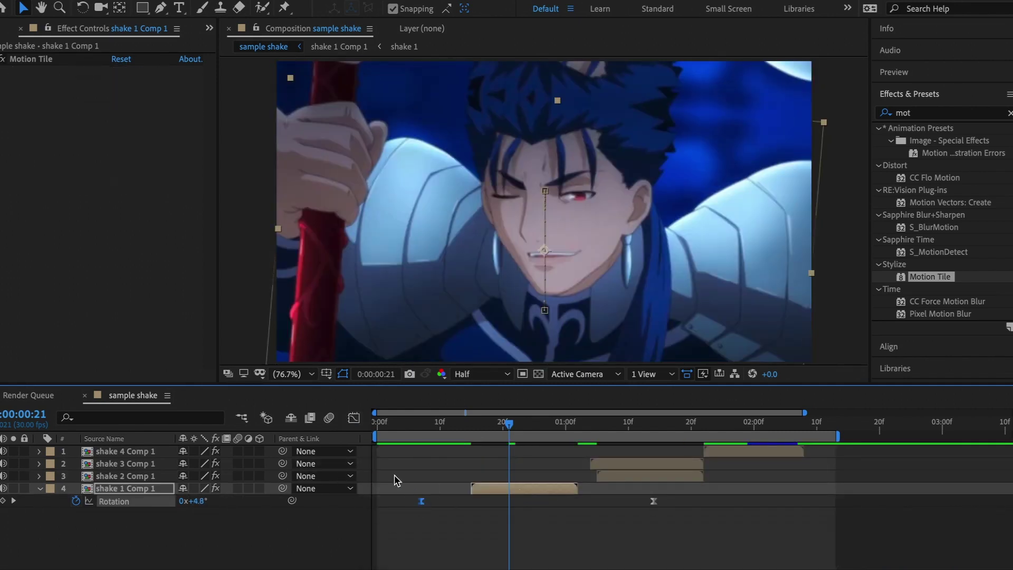
left_click(353, 419)
- Reshape both Rotation keyframes' Bezier handles for a steeper snap and overshoot, then preview from the start
left_click_drag(500, 455, 423, 554)
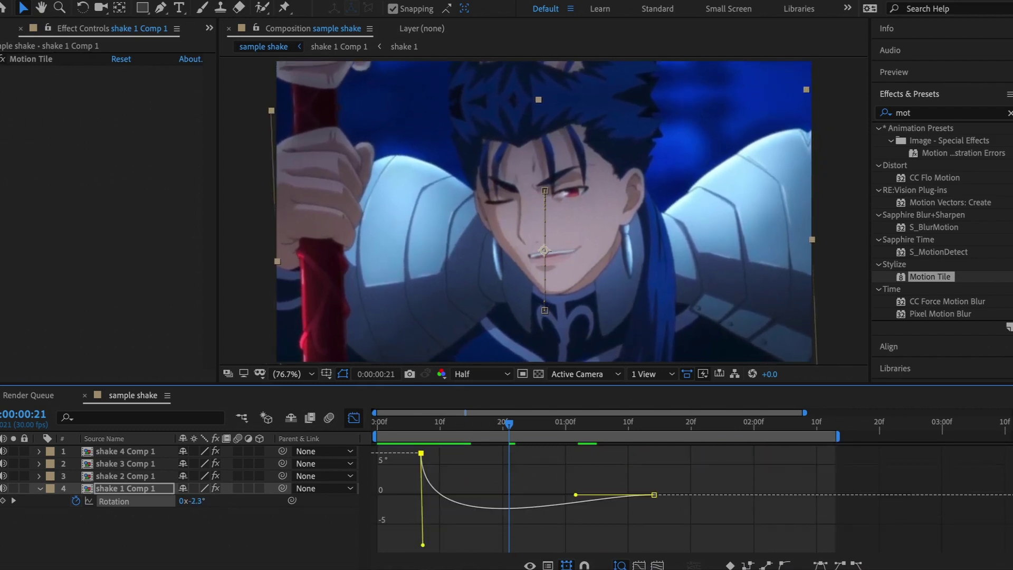
left_click_drag(576, 495, 608, 468)
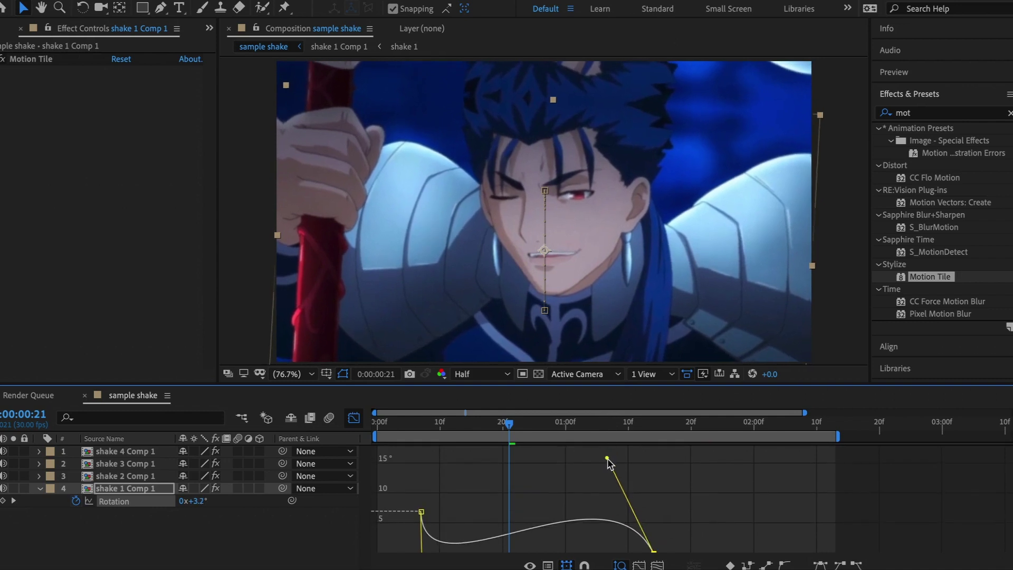
mouse_move(509, 425)
left_mouse_down()
mouse_move(485, 442)
mouse_move(586, 460)
mouse_move(516, 482)
left_mouse_up()
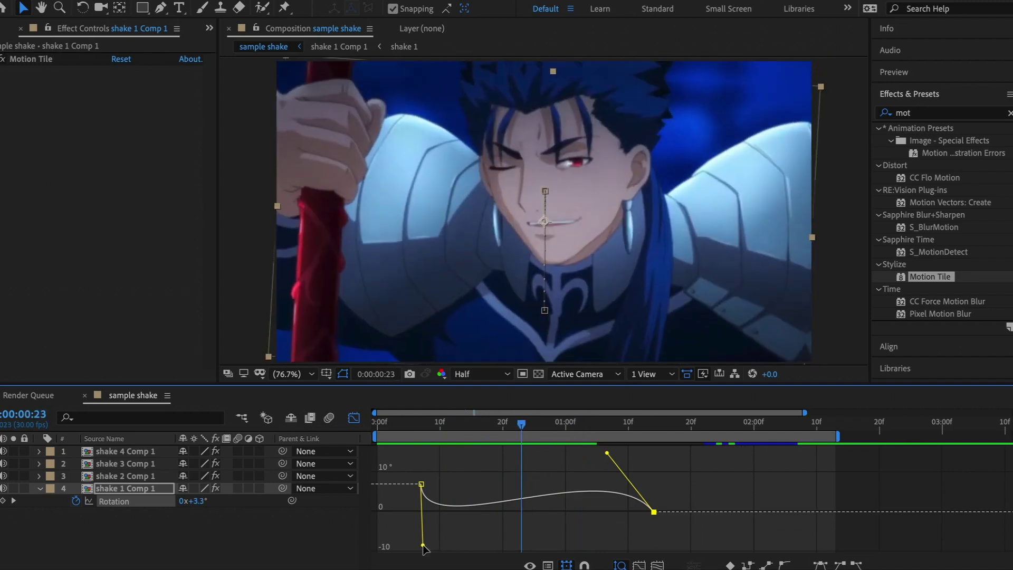
left_click_drag(423, 545, 423, 564)
left_click(422, 429)
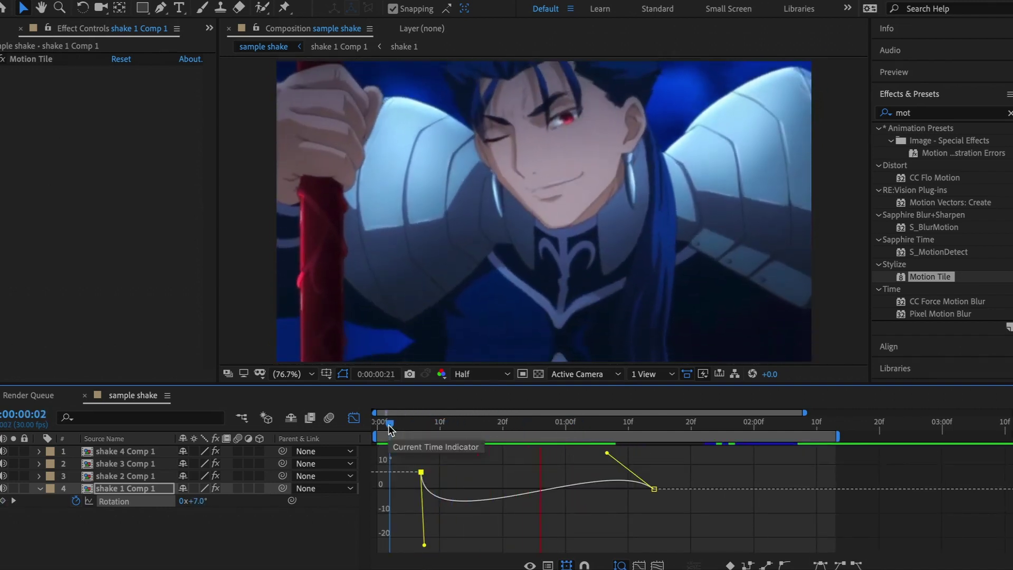
left_click_drag(391, 423, 363, 425)
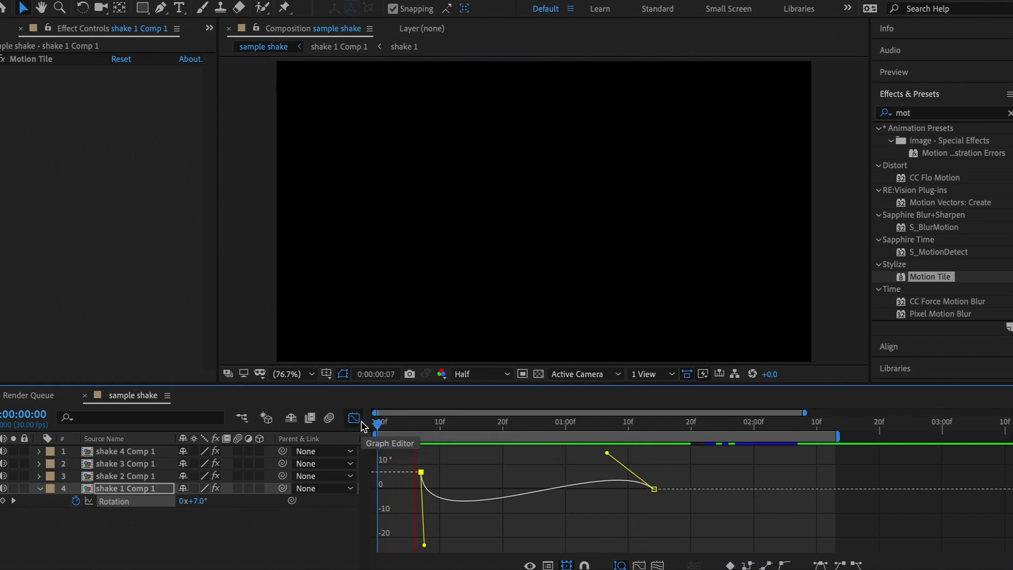
key("space")
key("space")
- Put shake 1 back at the comp start with shake 2 right after, preview, and reveal shake 1's keyframes
left_click(354, 418)
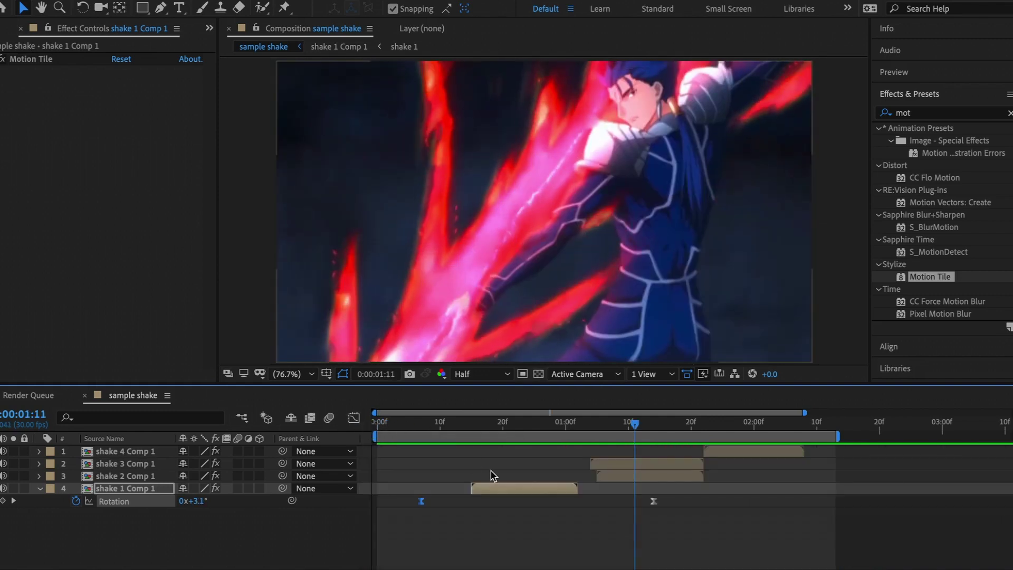
left_click_drag(503, 492, 425, 490)
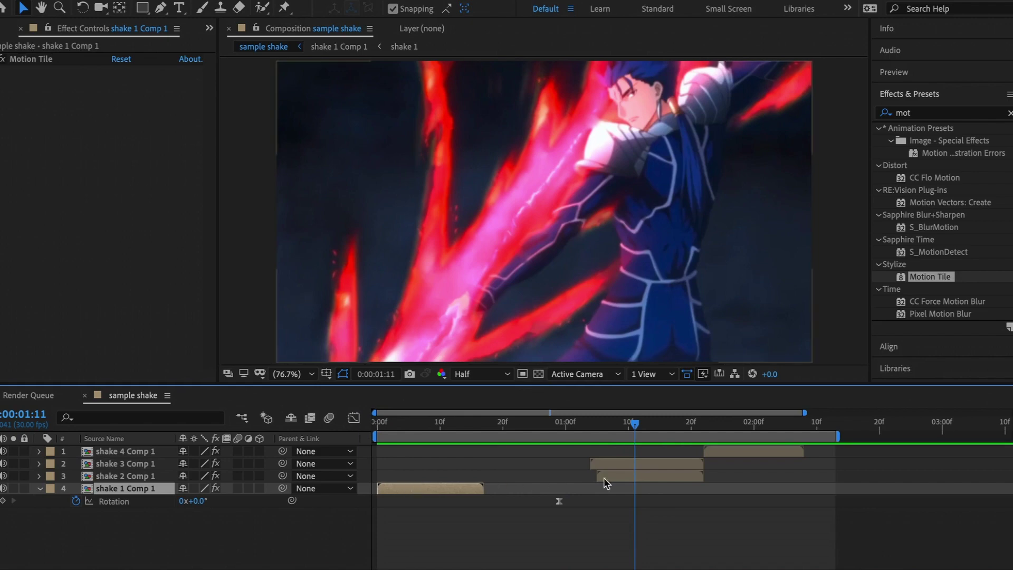
left_click_drag(622, 479, 509, 477)
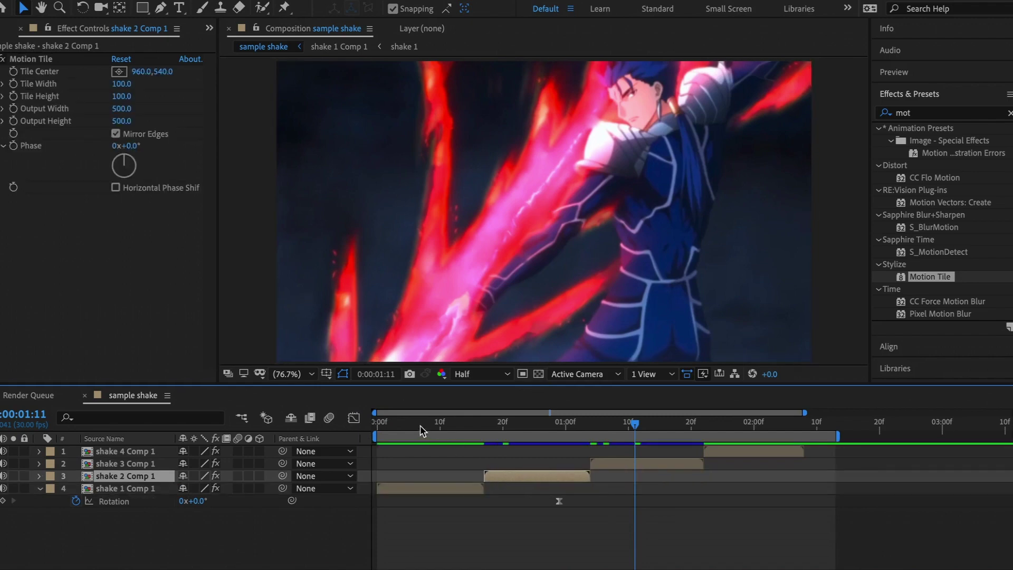
left_click(379, 434)
key("space")
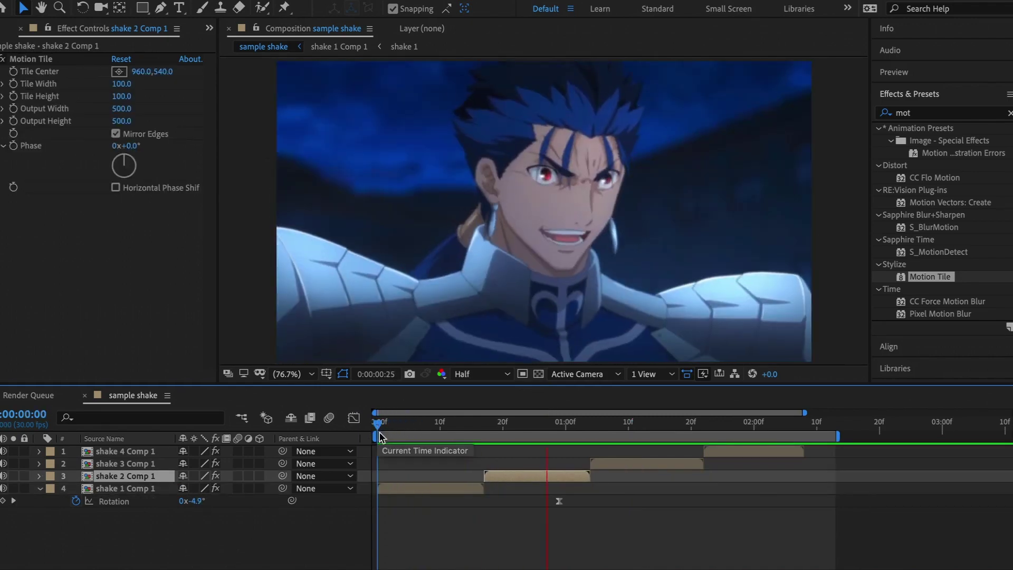
left_click(435, 484)
key("u")
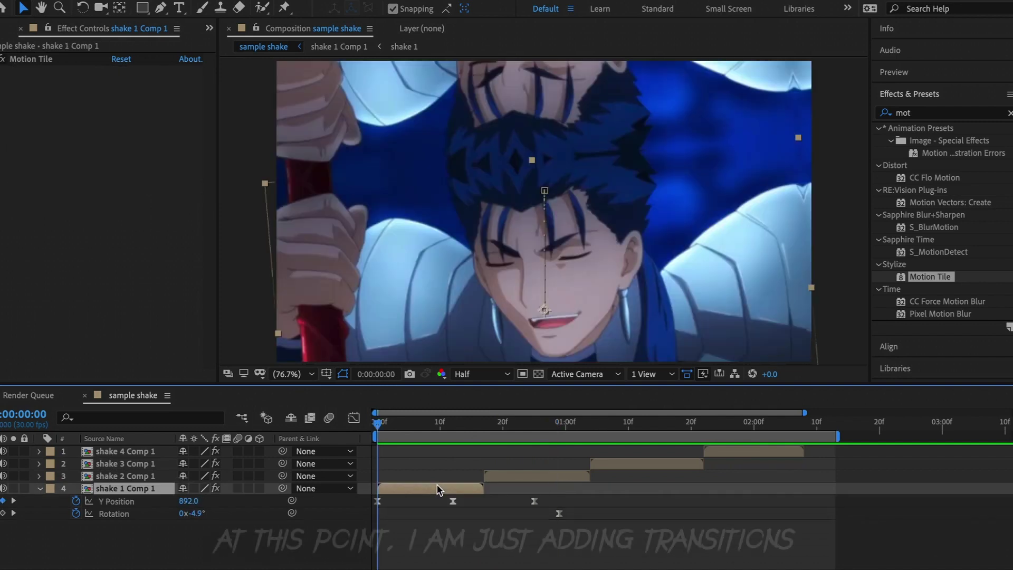
- Replace the adjustment layer with Null 1 trimmed to end at frame 17, and parent shake 1 Comp 1 to it
key("ctrl+alt+y")
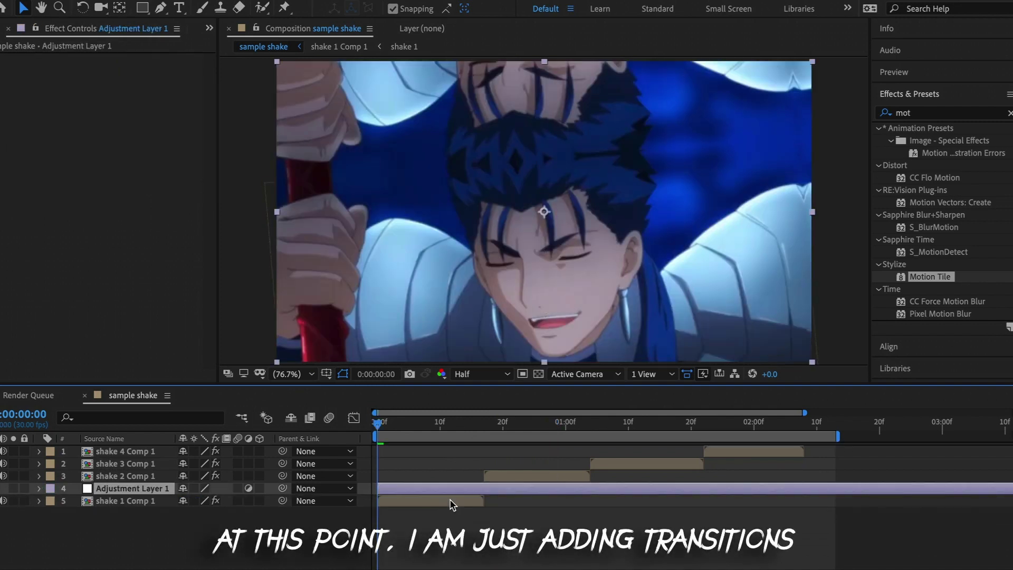
key("ctrl+z")
key("ctrl+alt+shift+y")
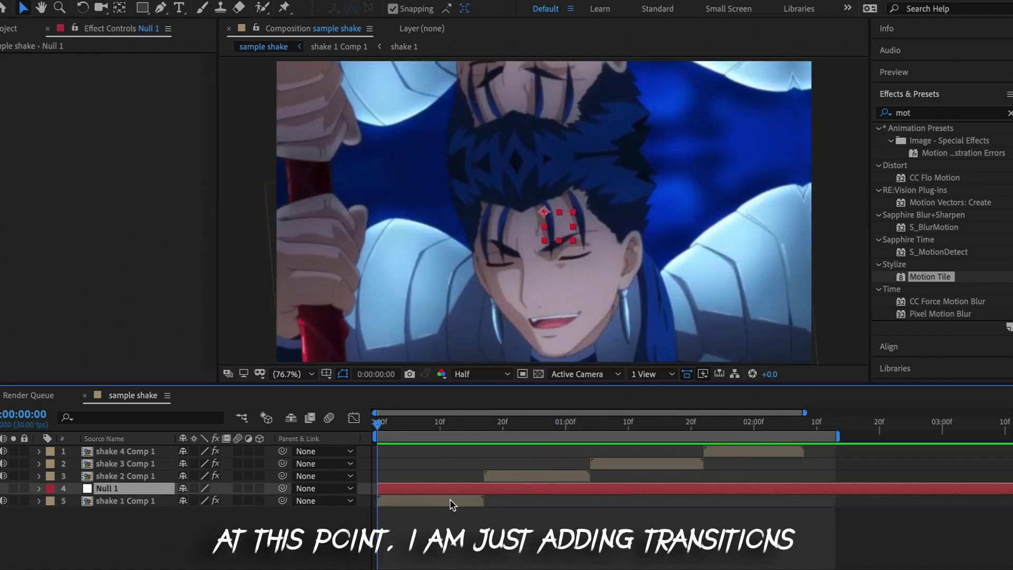
left_click_drag(488, 423, 484, 425)
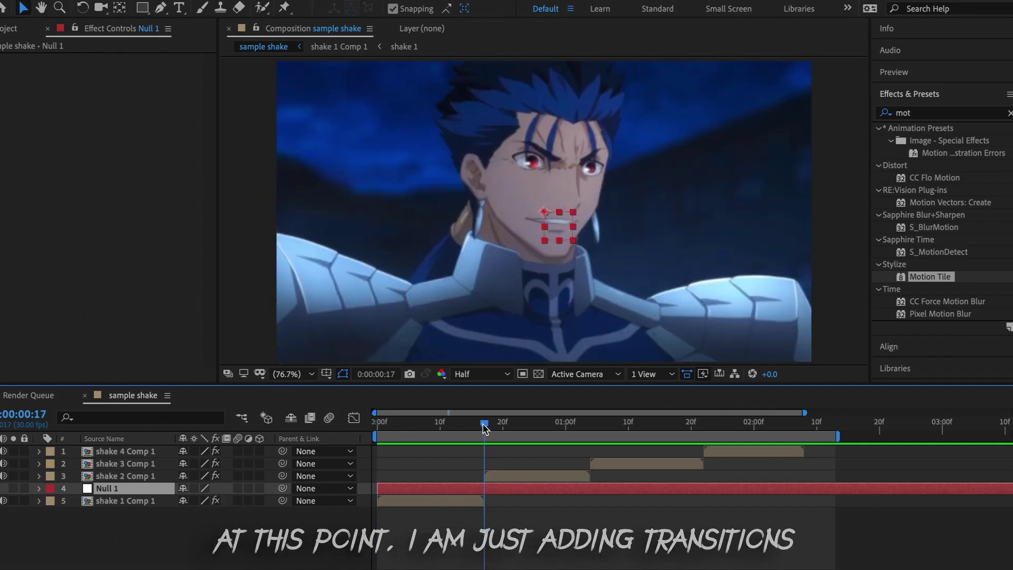
key("equal")
key("equal")
key("alt+bracketright")
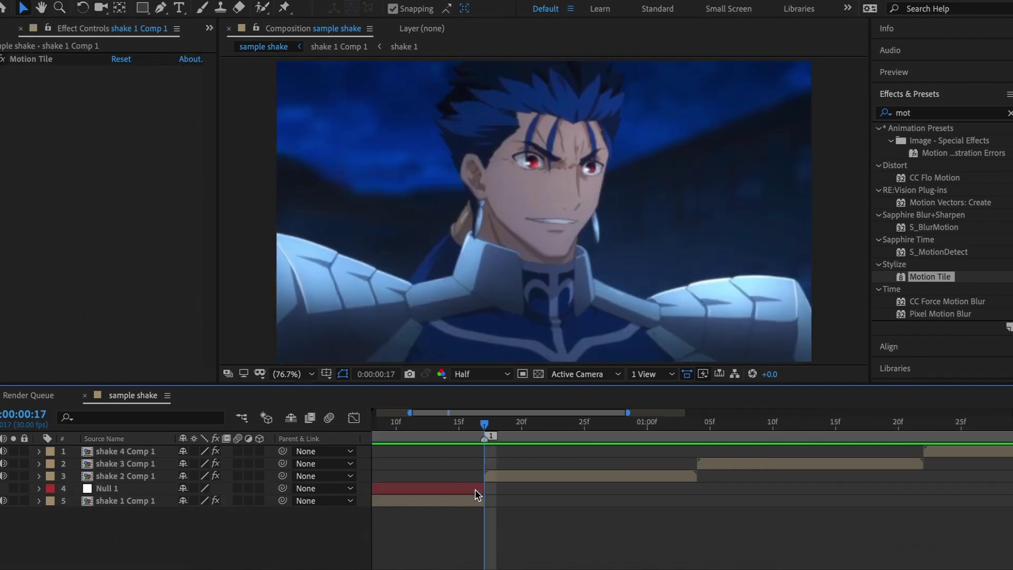
left_click(467, 487)
key("Home")
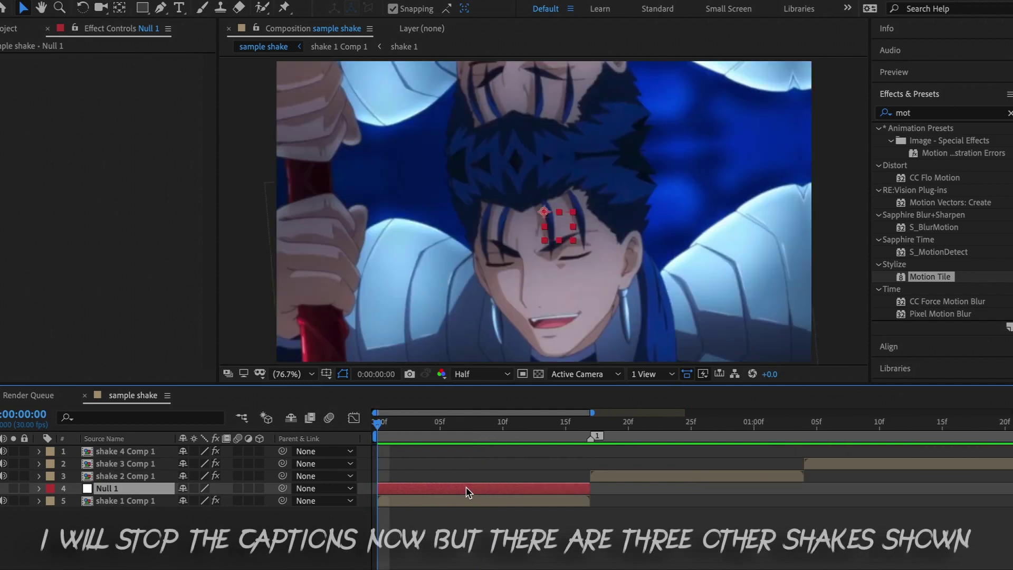
left_click_drag(282, 500, 227, 494)
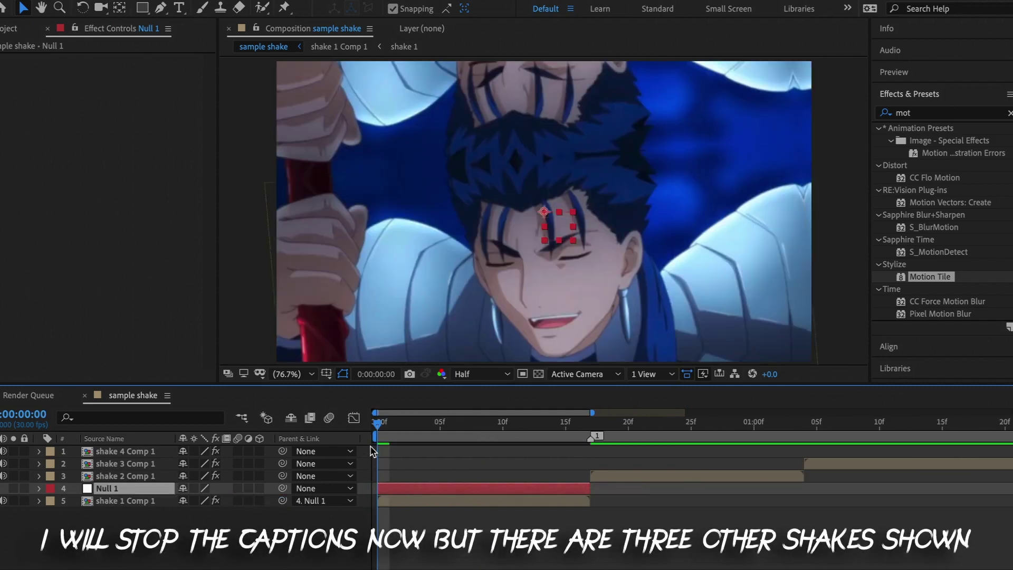
- Keyframe Null 1's Scale at 500% on frame 0 and 100% on frame 14
key("s")
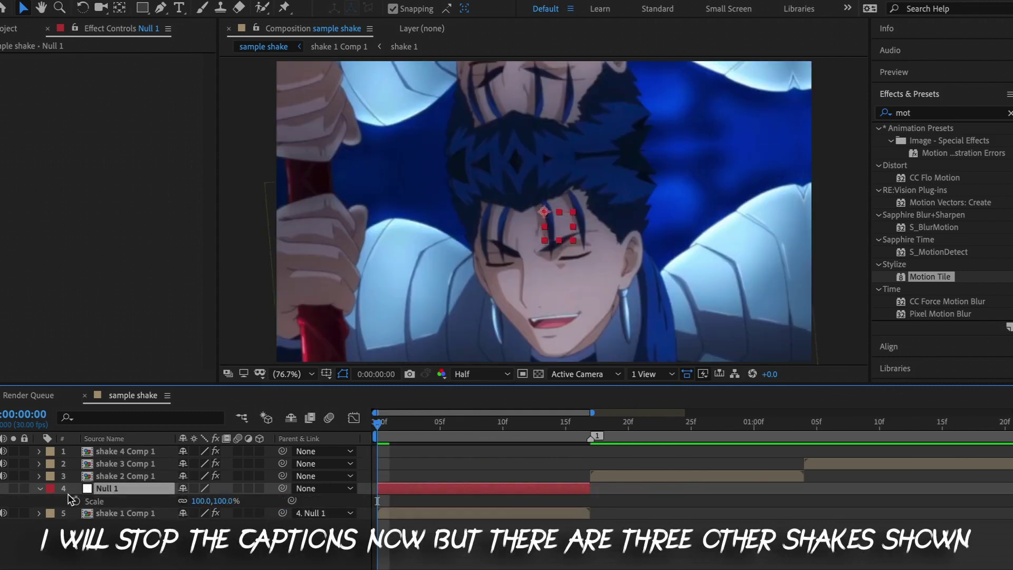
left_click(74, 500)
left_click(202, 501)
type("500")
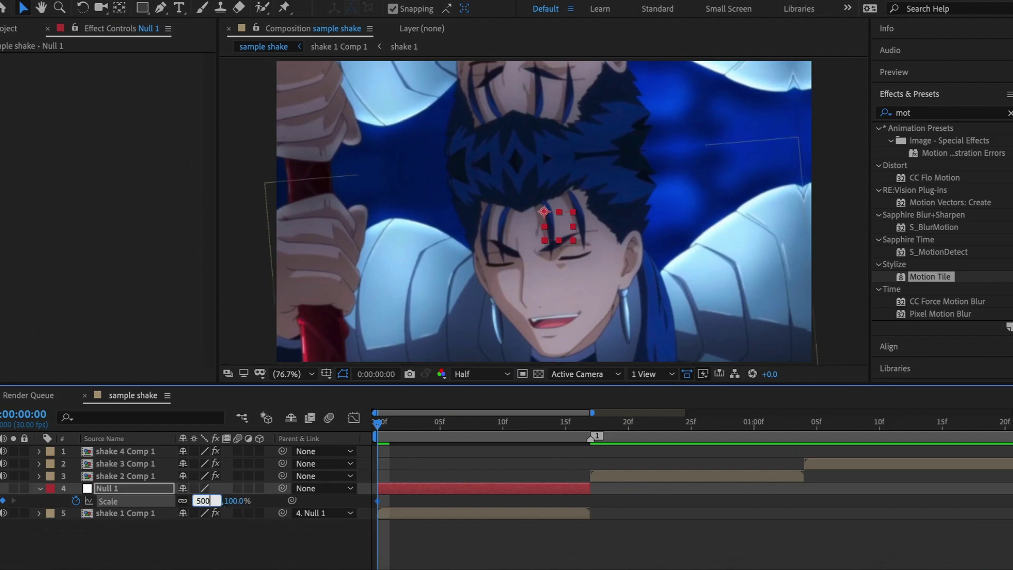
key("Return")
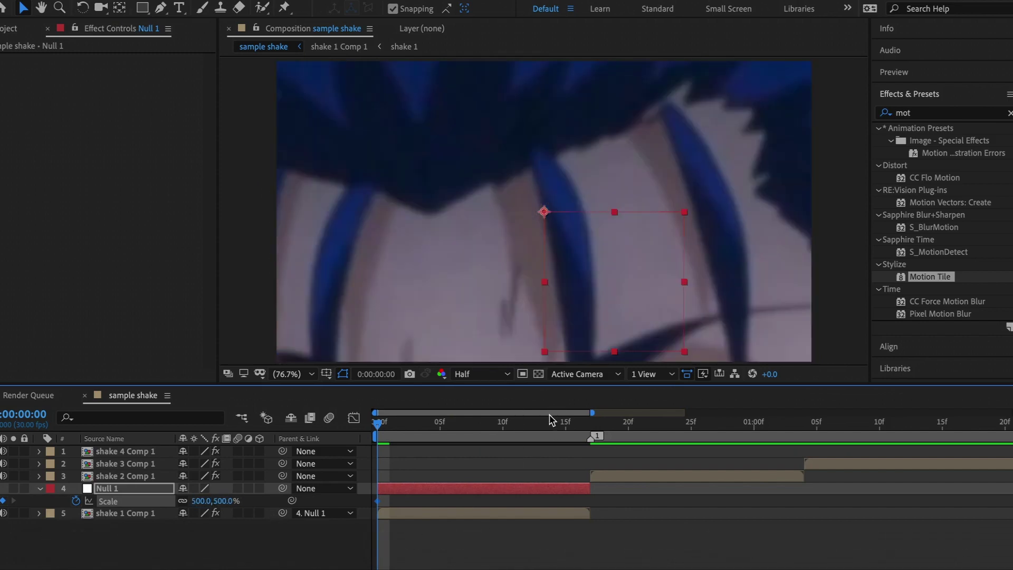
left_click(548, 424)
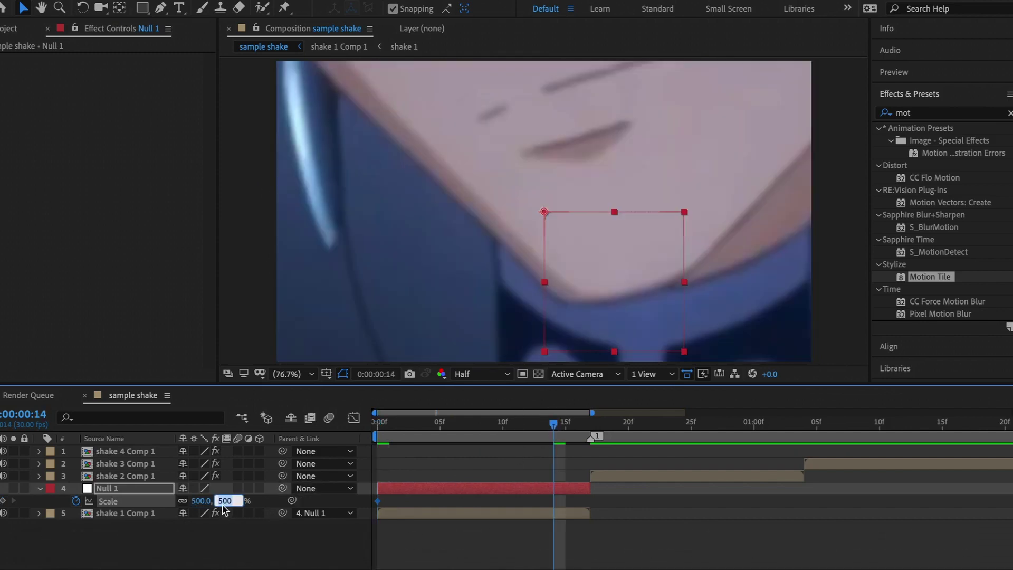
type("0")
key("Return")
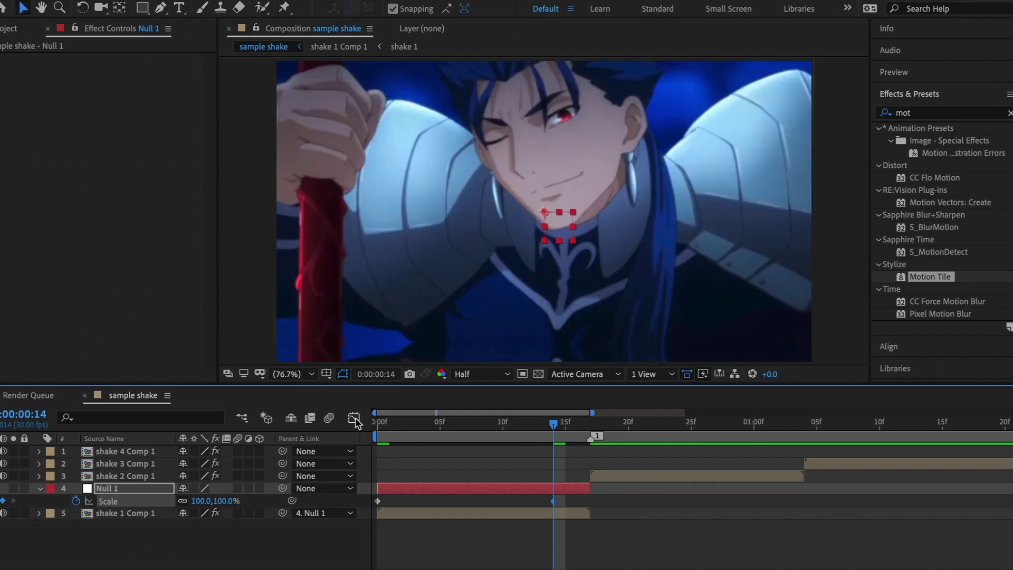
left_click(354, 420)
- Easy Ease both Null 1 Scale keys, steepening the drop from 500% and lengthening the settle into 100%
double_click(489, 518)
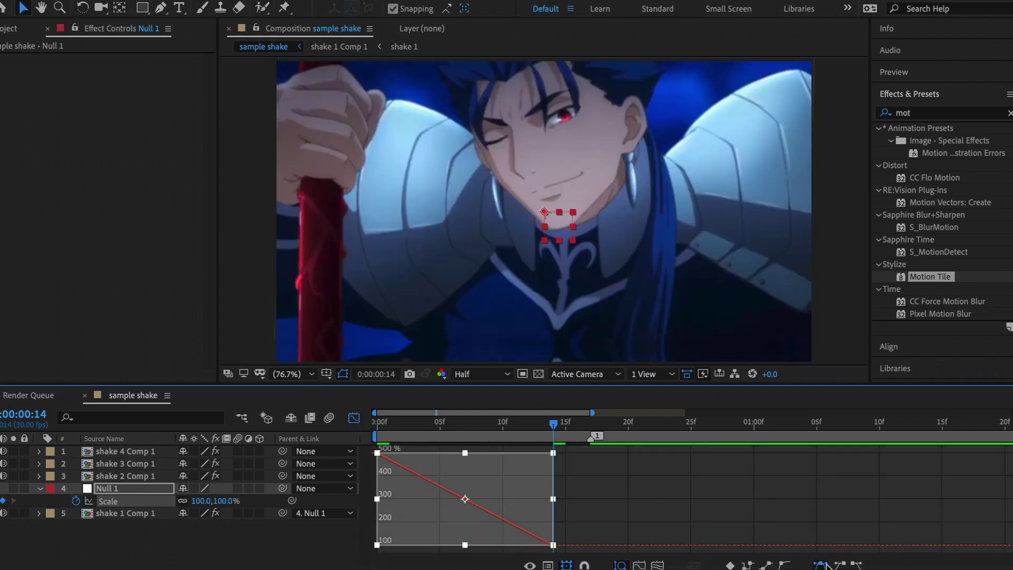
left_click(826, 565)
left_click(378, 453)
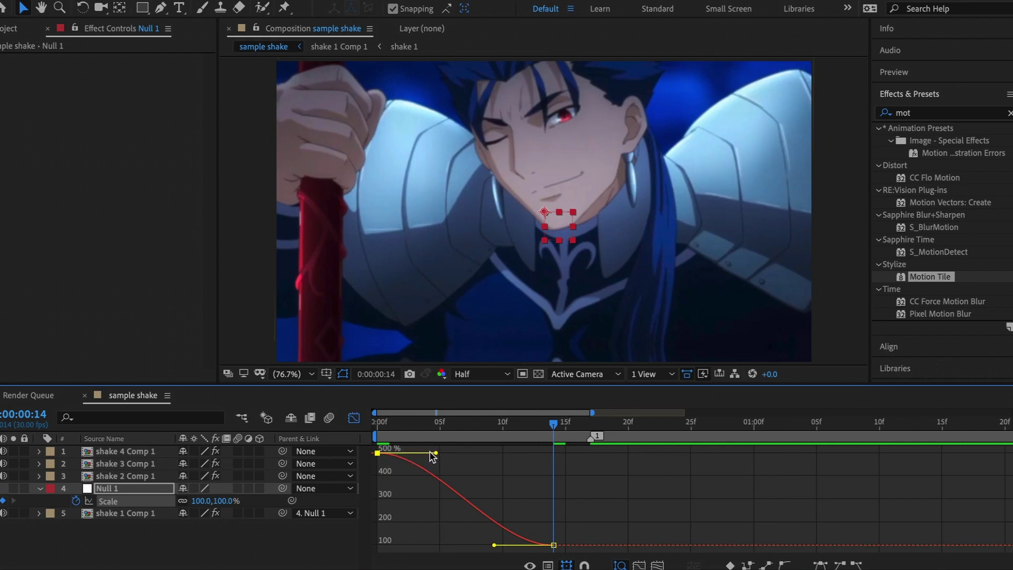
left_click_drag(433, 453, 346, 549)
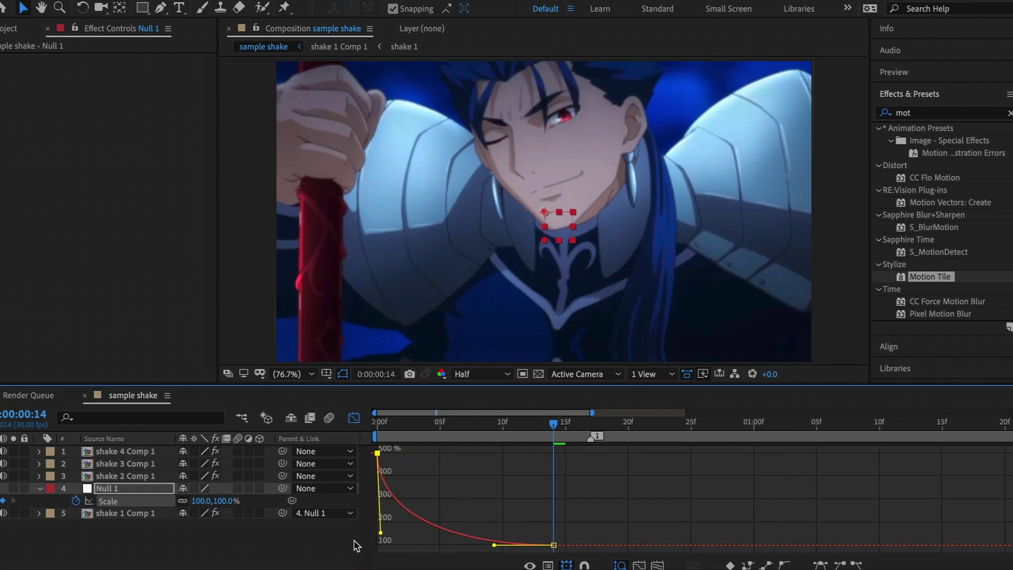
left_click_drag(494, 545, 421, 546)
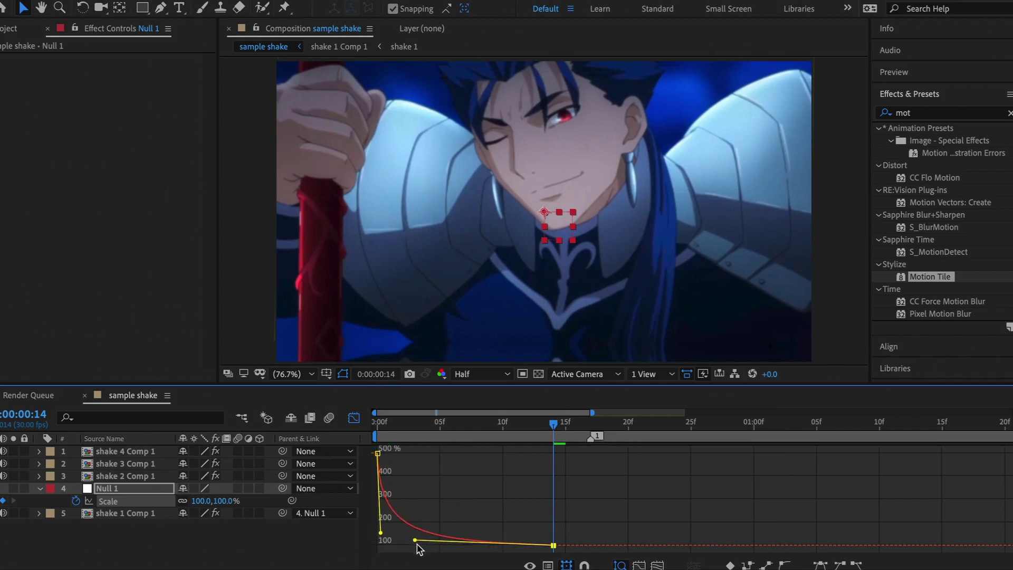
- Preview the Null 1 zoom transition and toggle motion blur on the Null 1 layer
left_click(353, 420)
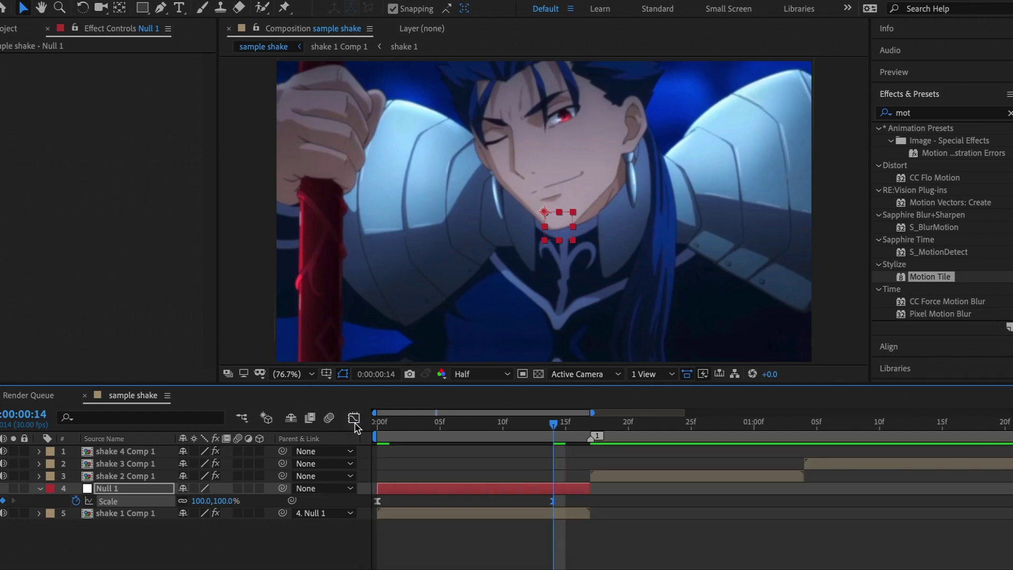
key("space")
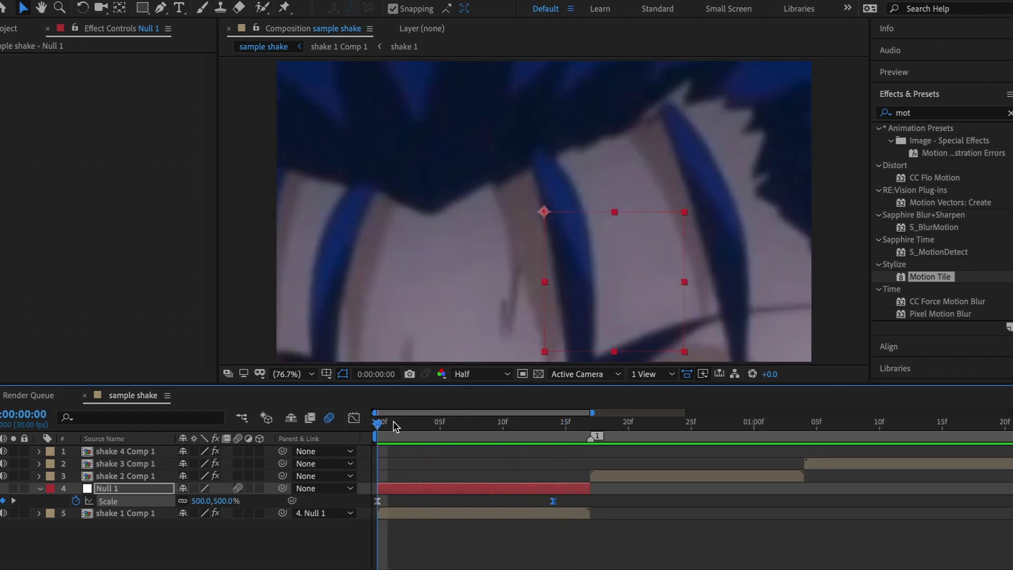
left_click(312, 420)
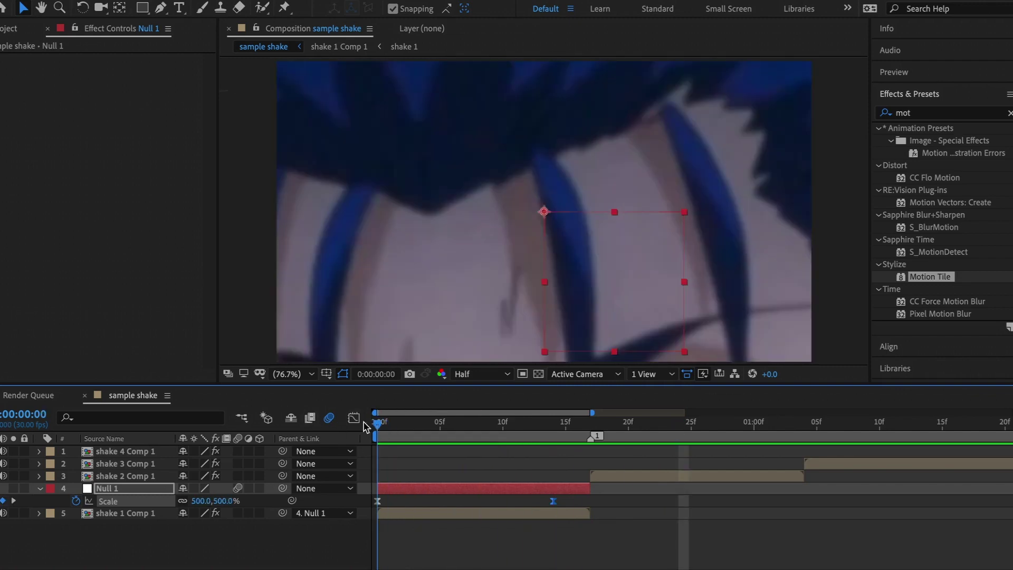
left_click(390, 425)
left_click_drag(391, 426, 374, 425)
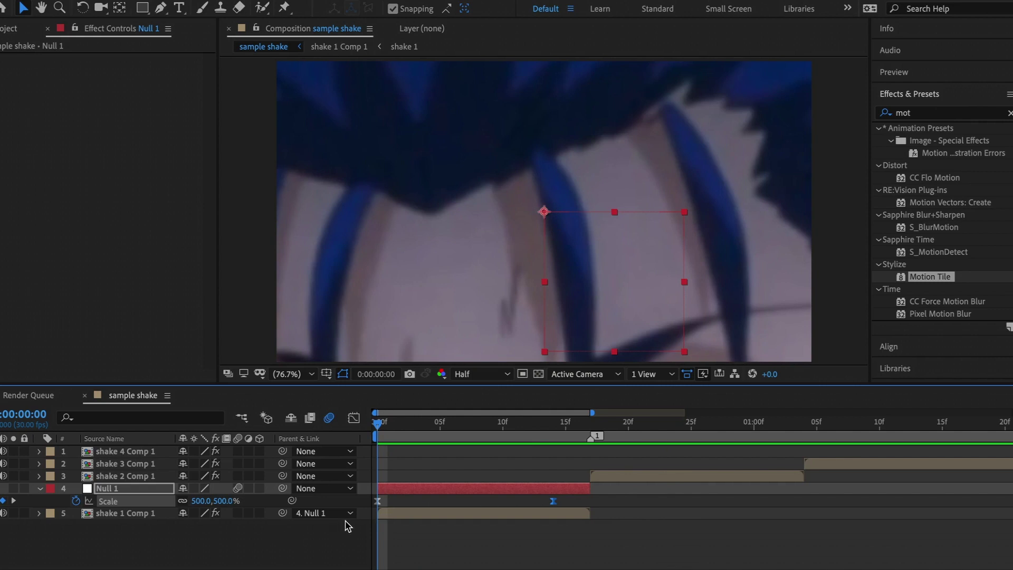
left_click(225, 525)
left_click(238, 489)
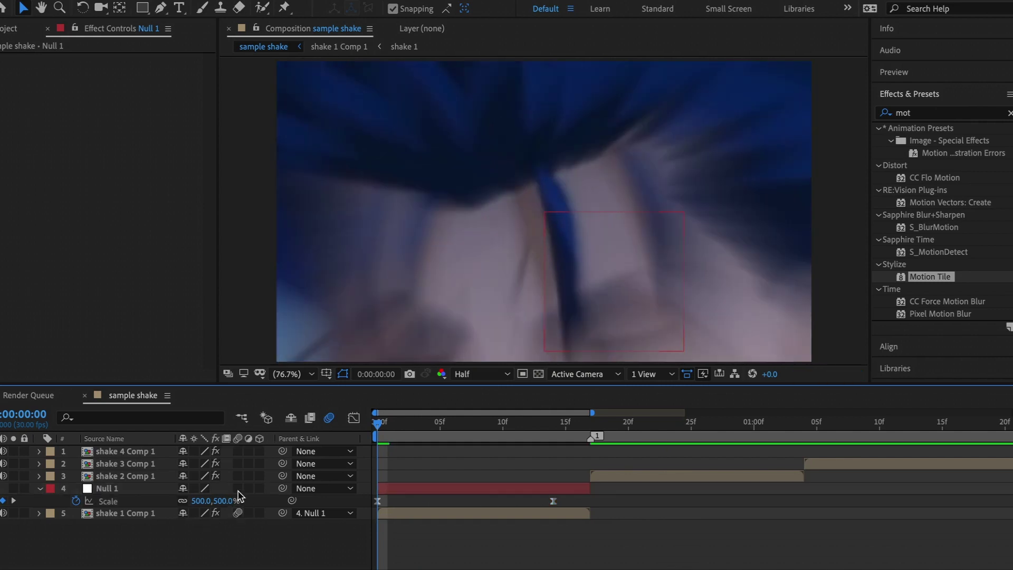
key("space")
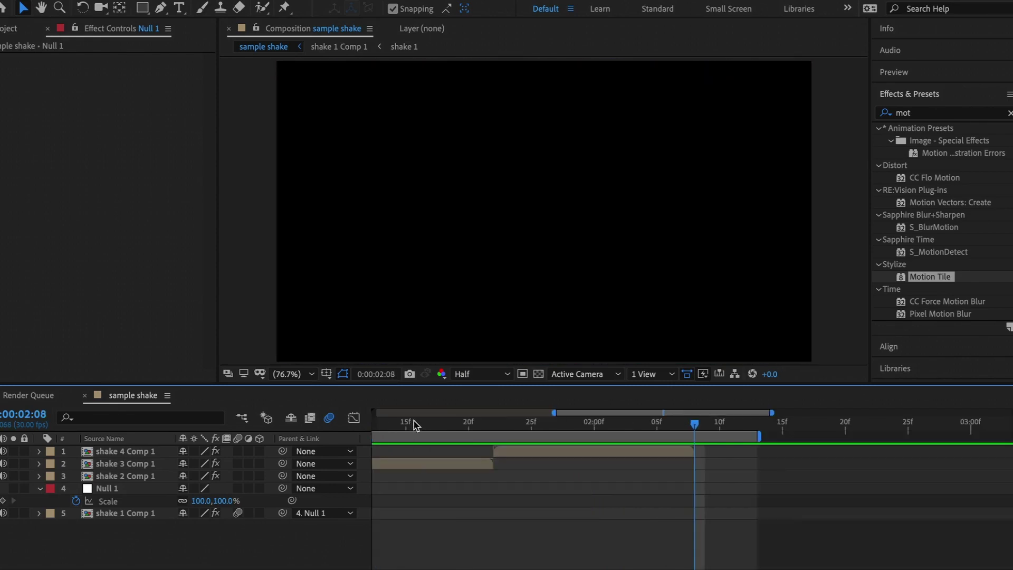
scroll(465, 514, "left", 3)
scroll(460, 493, "left", 10)
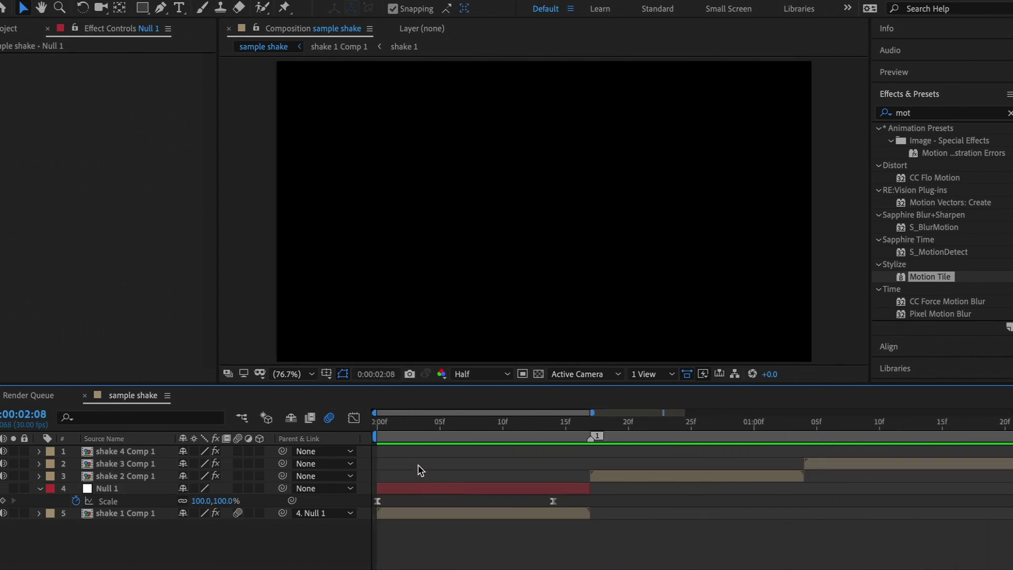
left_click(391, 426)
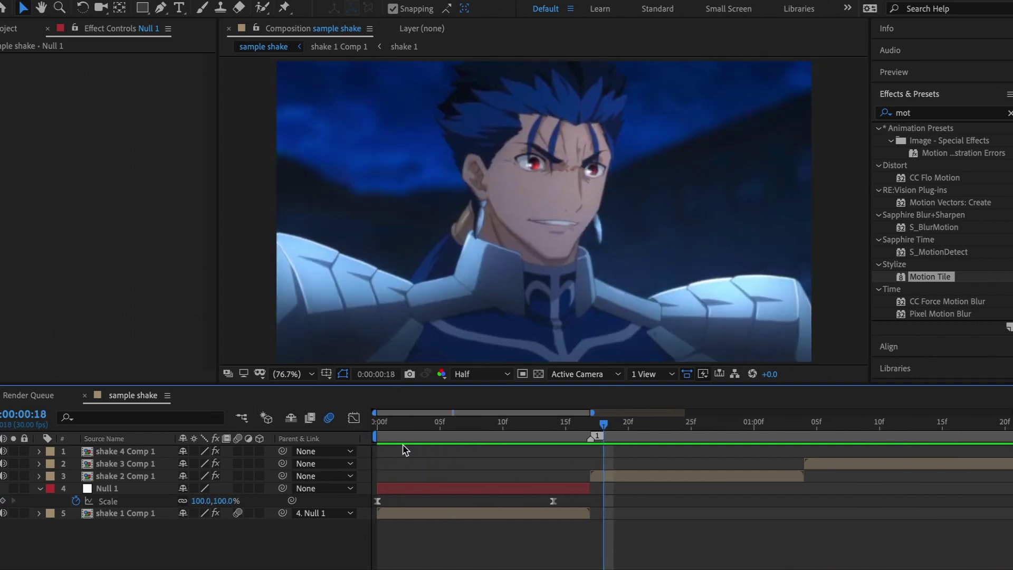
- Keyframe shake 1 Comp 1's Scale at 500% on its final frame, frame 16
left_click(432, 516)
left_click(432, 515)
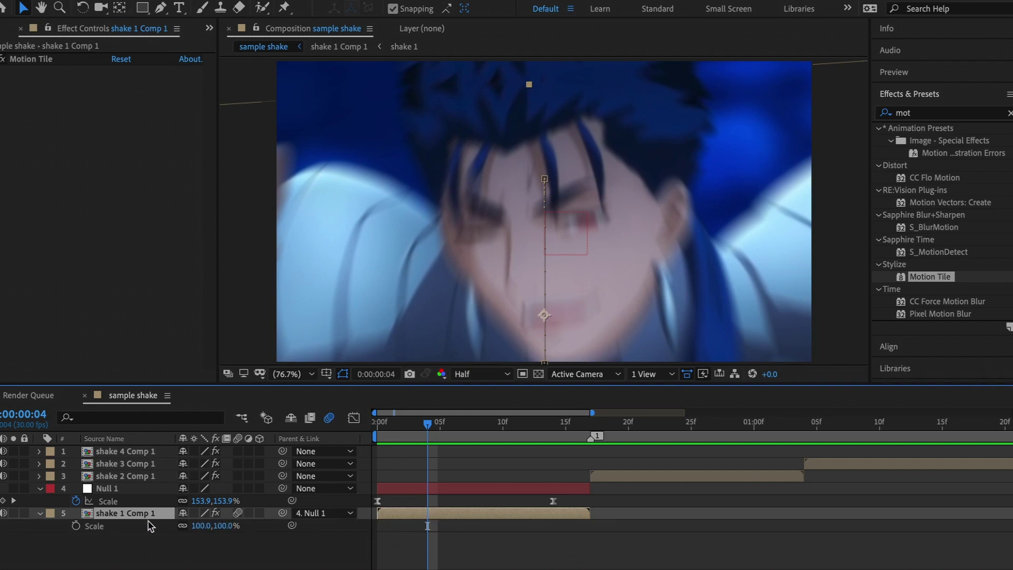
key("space")
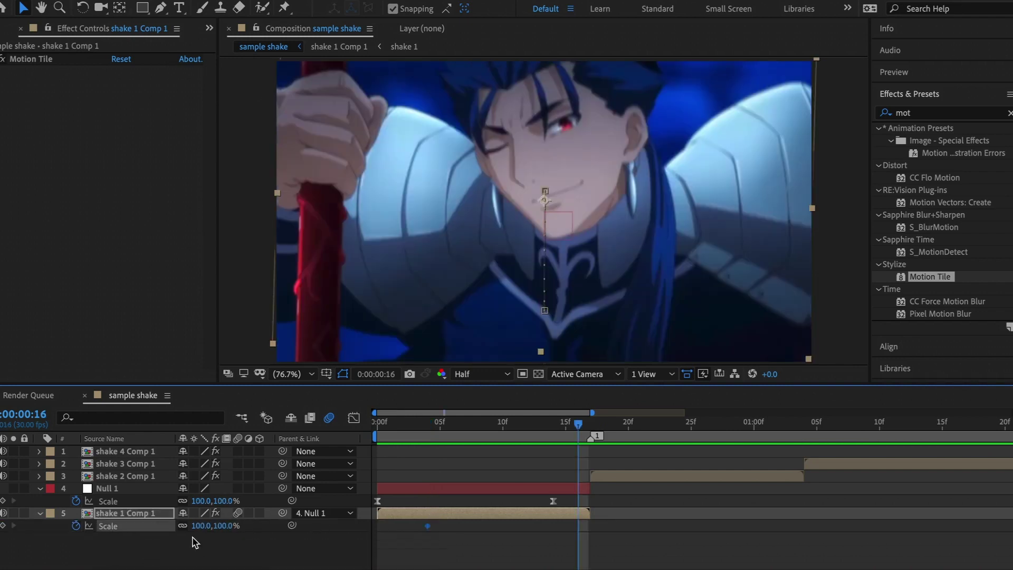
type("500")
key("Return")
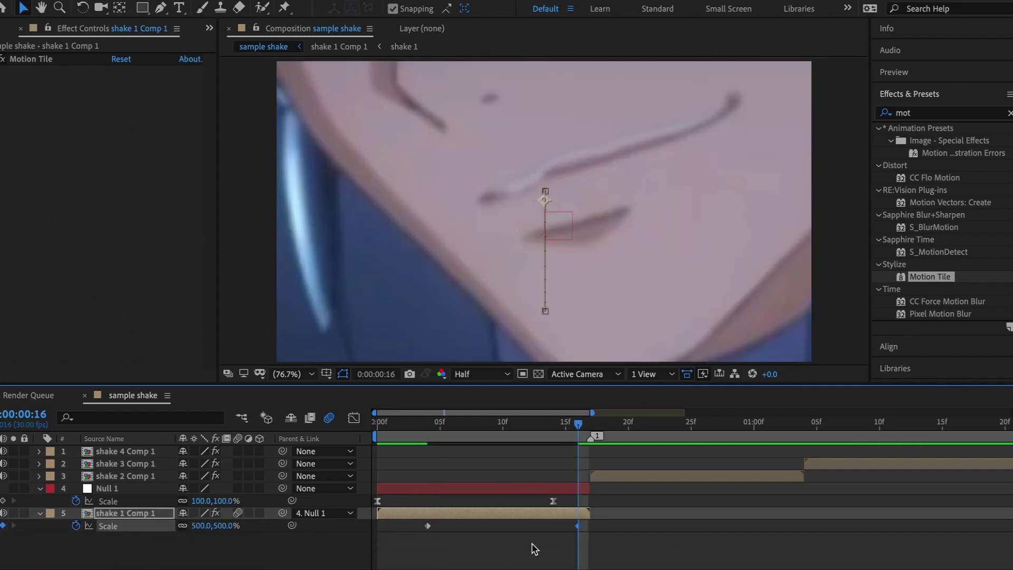
left_click_drag(580, 526, 584, 527)
- Easy Ease shake 1 Comp 1's two Scale keyframes and steepen the curve into the 500% key
left_click(354, 418)
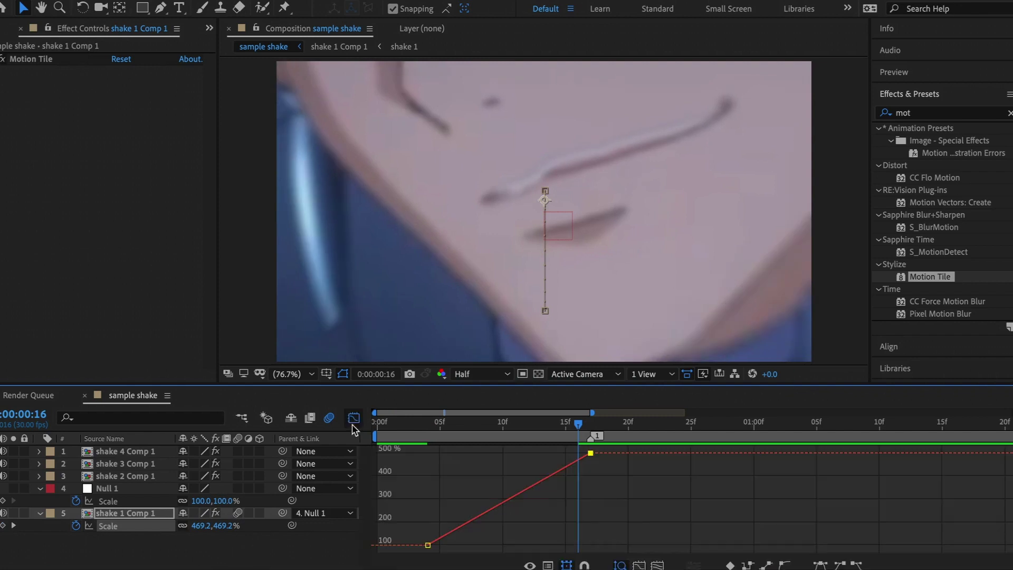
left_click(517, 495)
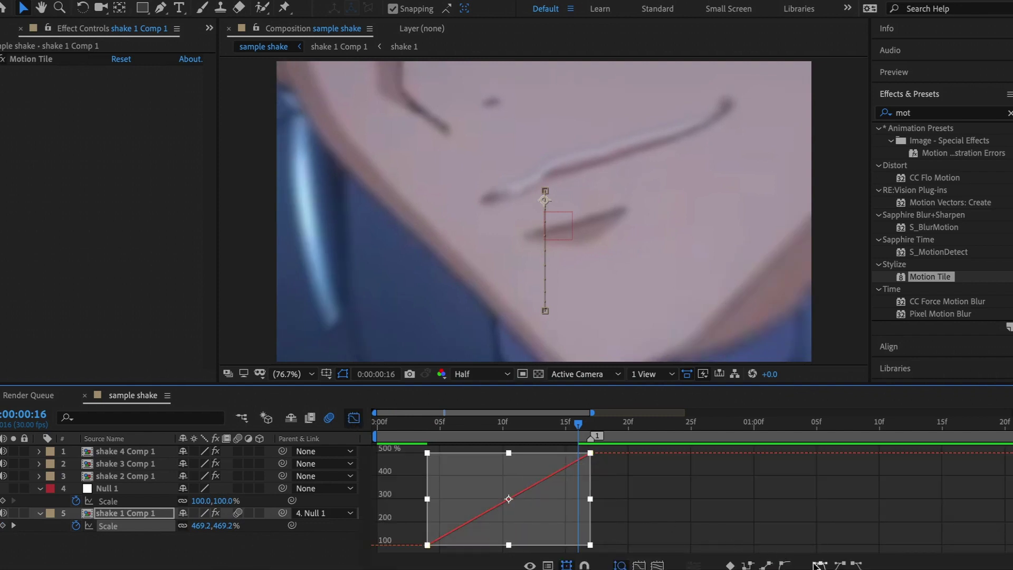
left_click(817, 566)
left_click(590, 453)
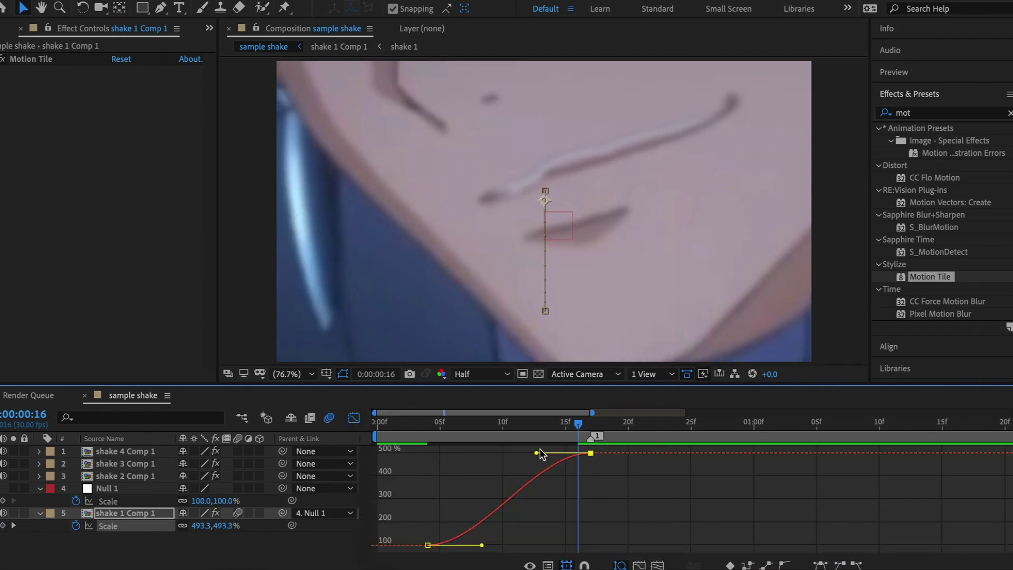
left_click_drag(536, 453, 654, 520)
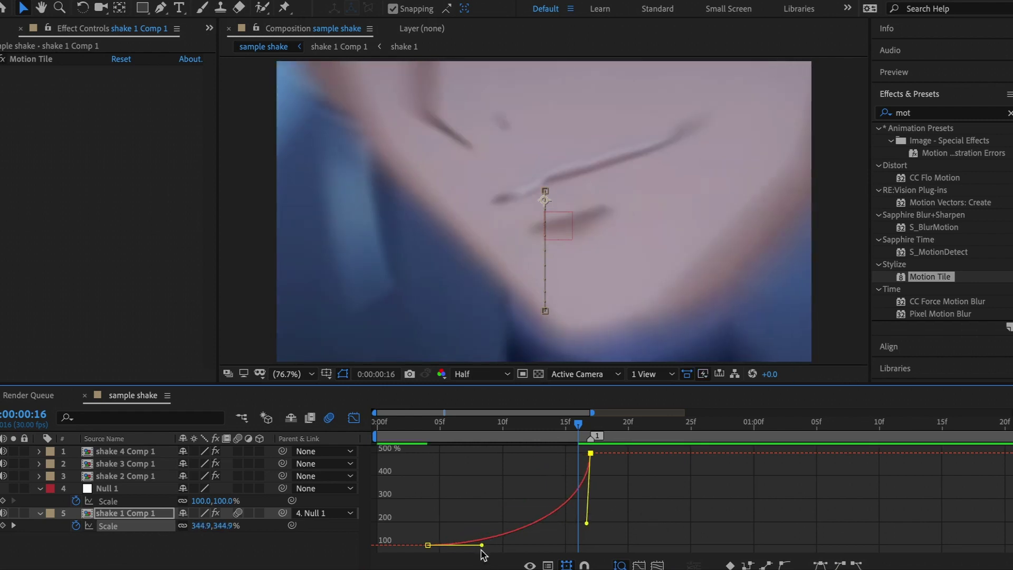
left_click_drag(481, 545, 493, 544)
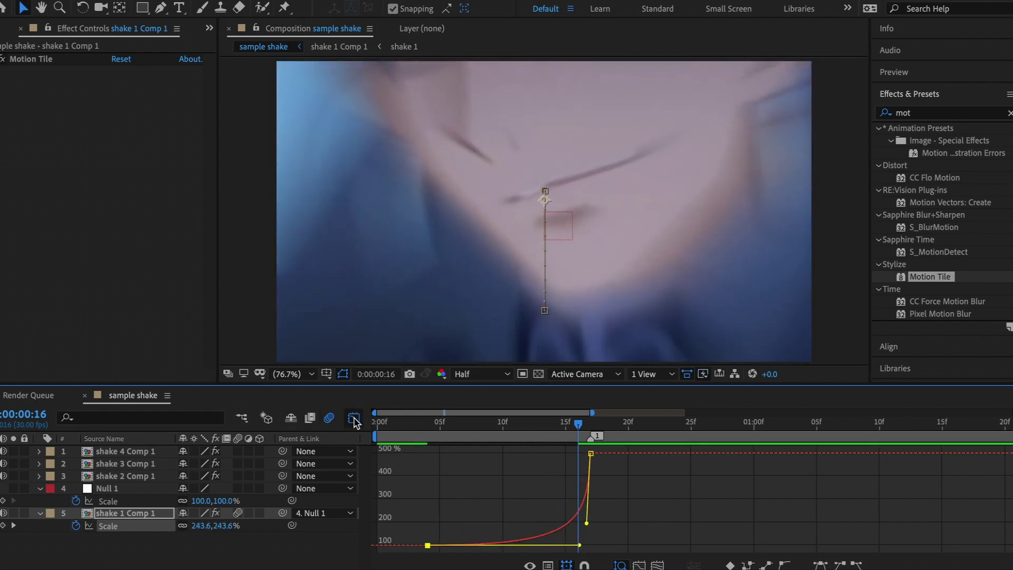
- Preview the accelerating zoom from the first frame, then select the shake 2 Comp 1 layer
left_click(354, 418)
key("Home")
key("space")
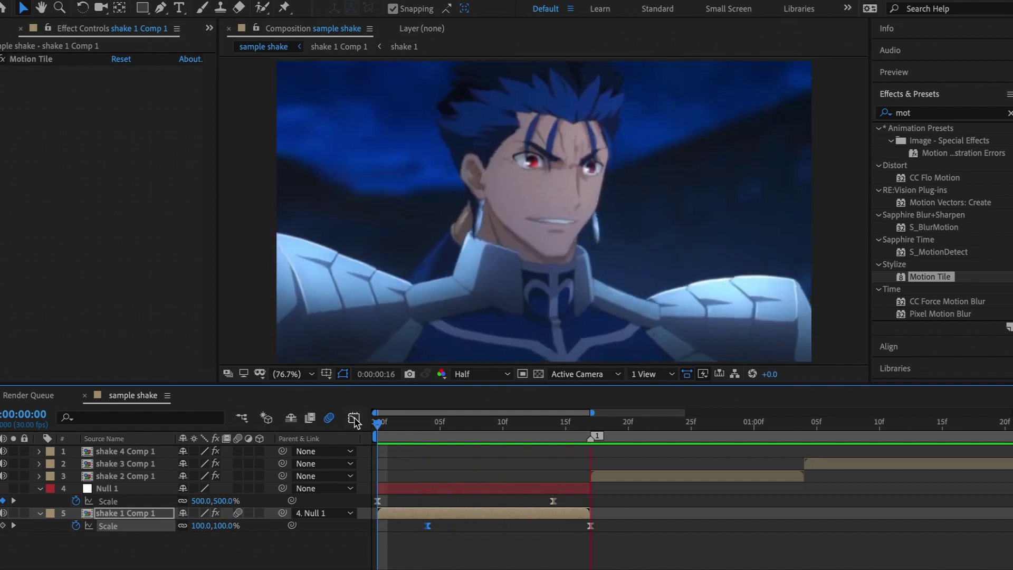
key("space")
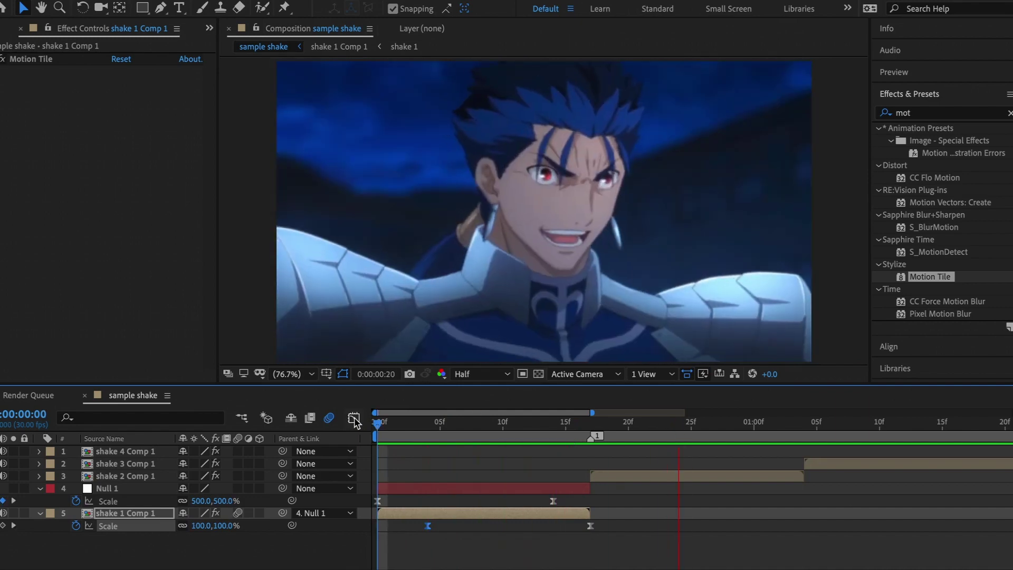
left_click(354, 418)
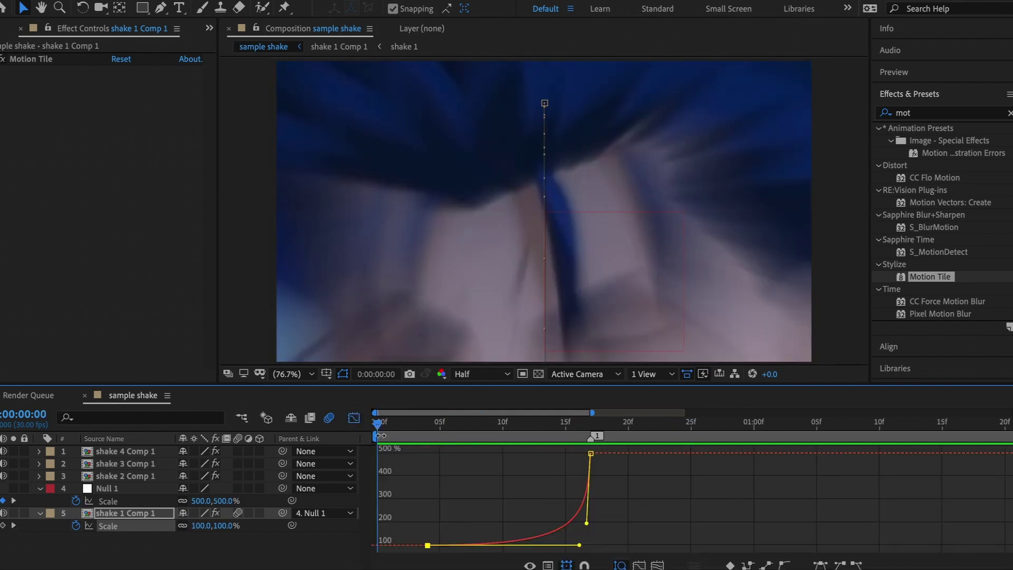
left_click(354, 418)
left_click(619, 478)
- Separate shake 2 Comp 1's Position into X and Y dimensions at the layer's start
key("i")
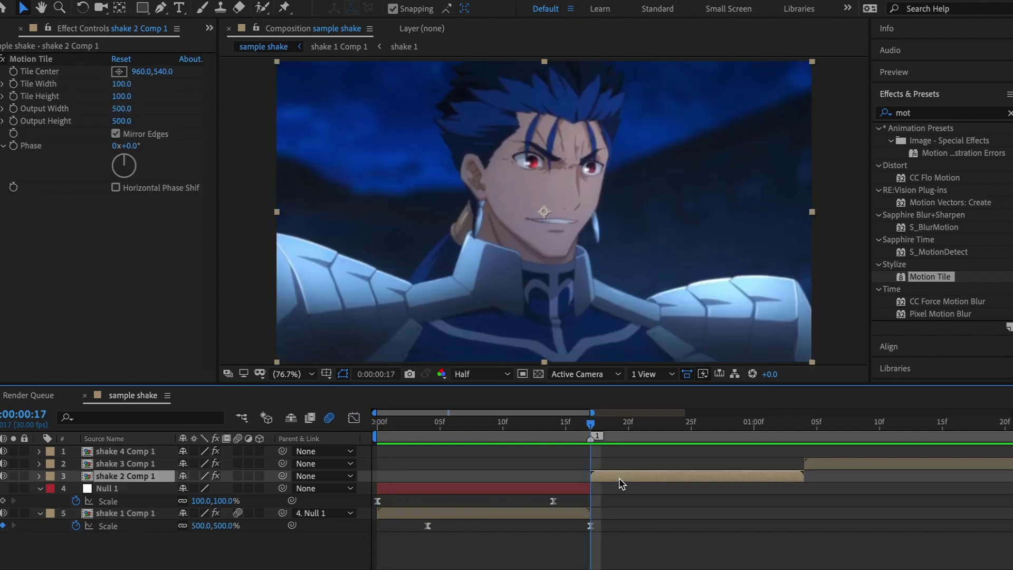
scroll(619, 478, "right", 3)
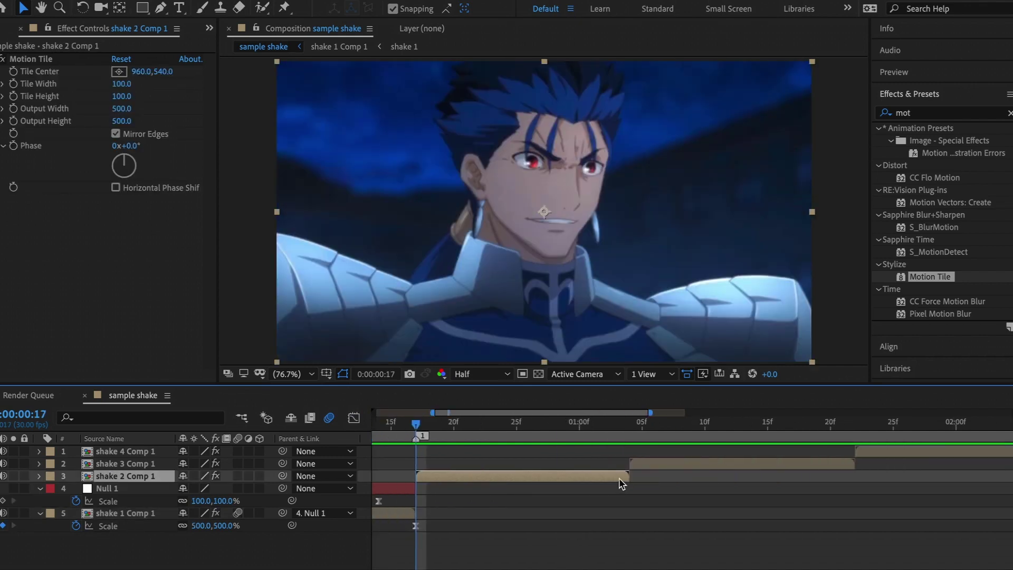
key("p")
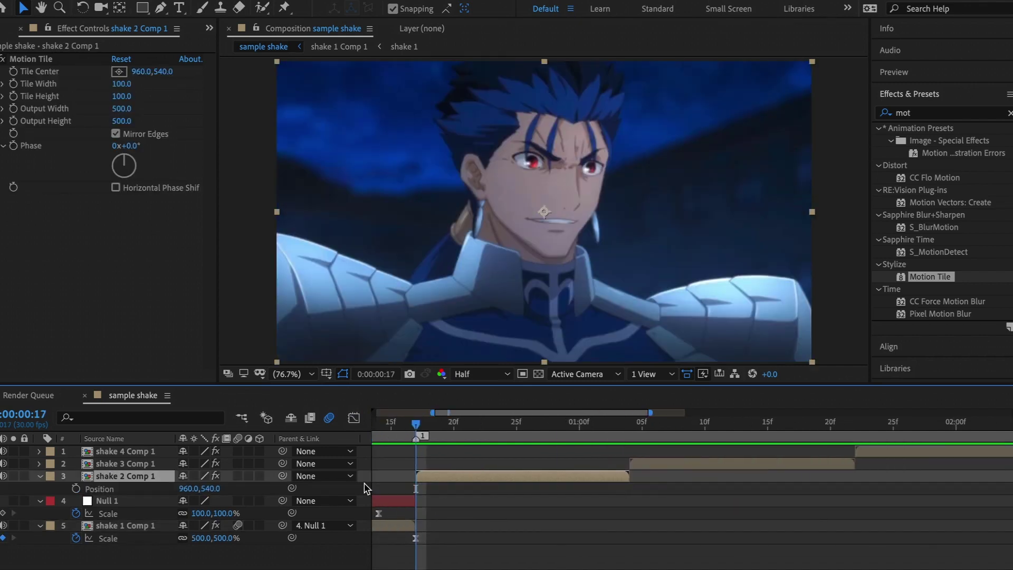
right_click(149, 486)
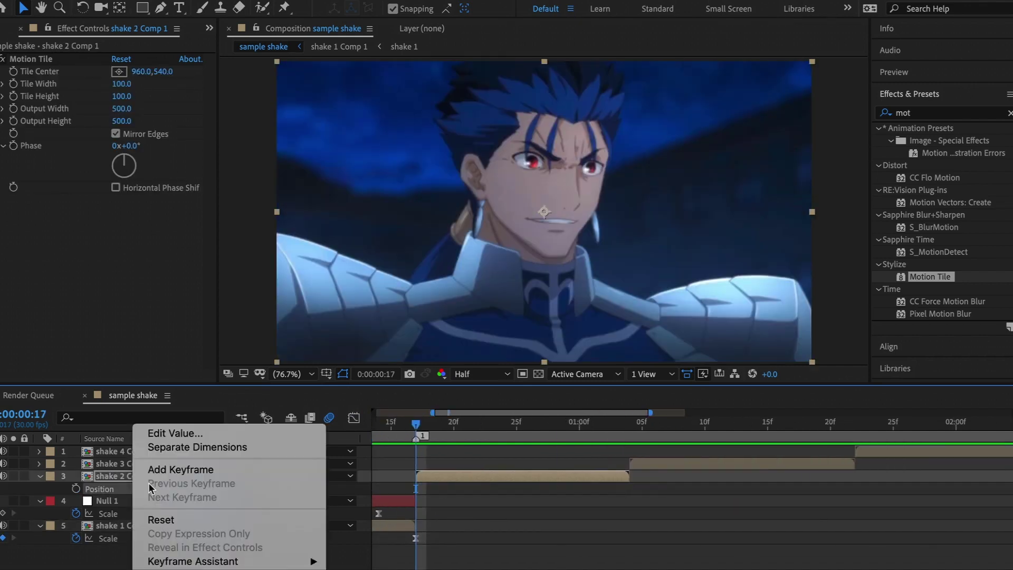
left_click(157, 450)
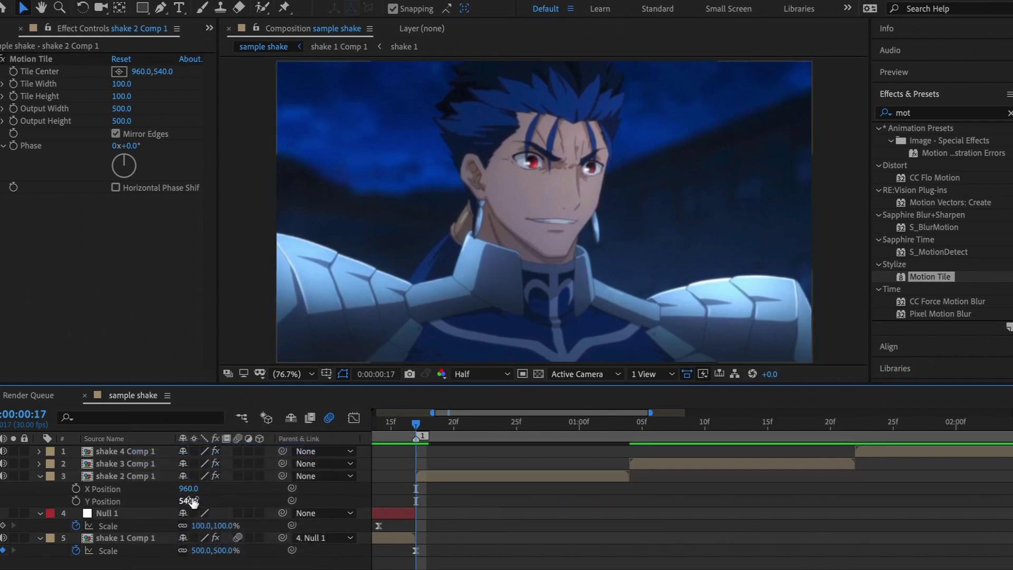
- Keyframe Y Position at 0:17, 475 at 1:00, and 125 at 1:11
mouse_move(195, 501)
left_mouse_down()
mouse_move(205, 467)
mouse_move(127, 502)
mouse_move(62, 499)
left_mouse_up()
left_click(75, 500)
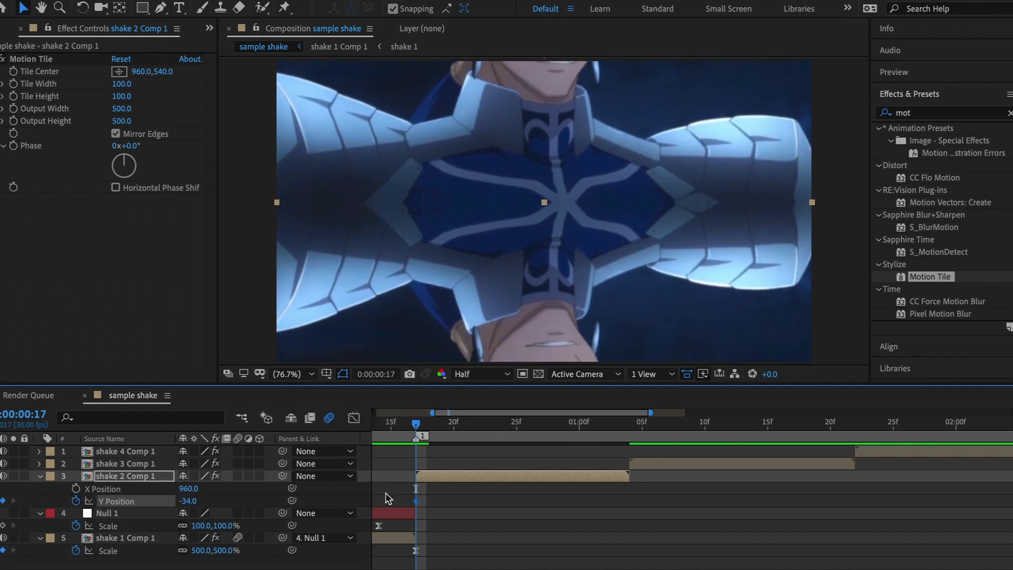
left_click_drag(406, 502, 394, 501)
left_click_drag(530, 434, 579, 430)
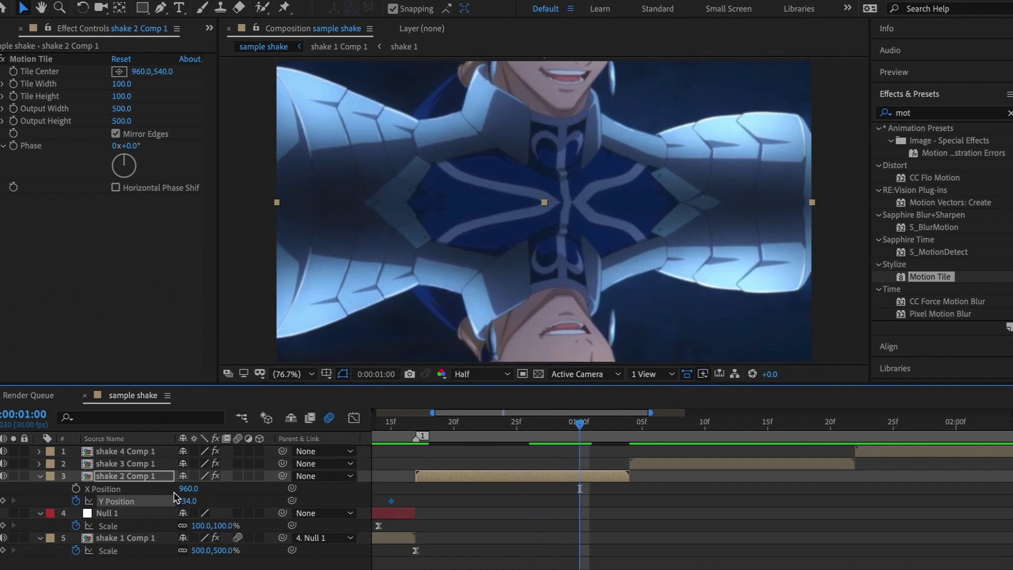
left_click_drag(185, 500, 266, 561)
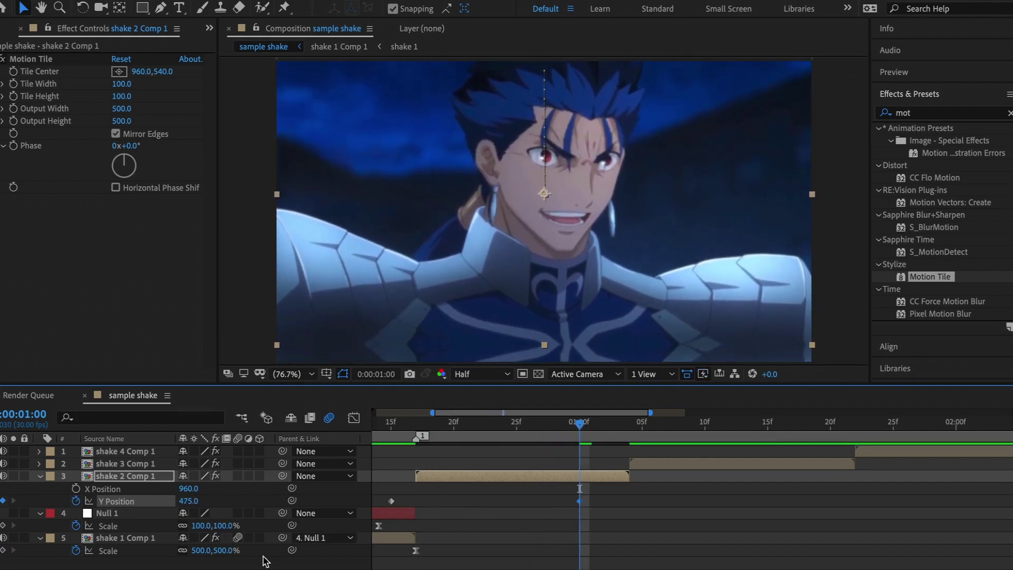
left_click_drag(182, 501, 456, 474)
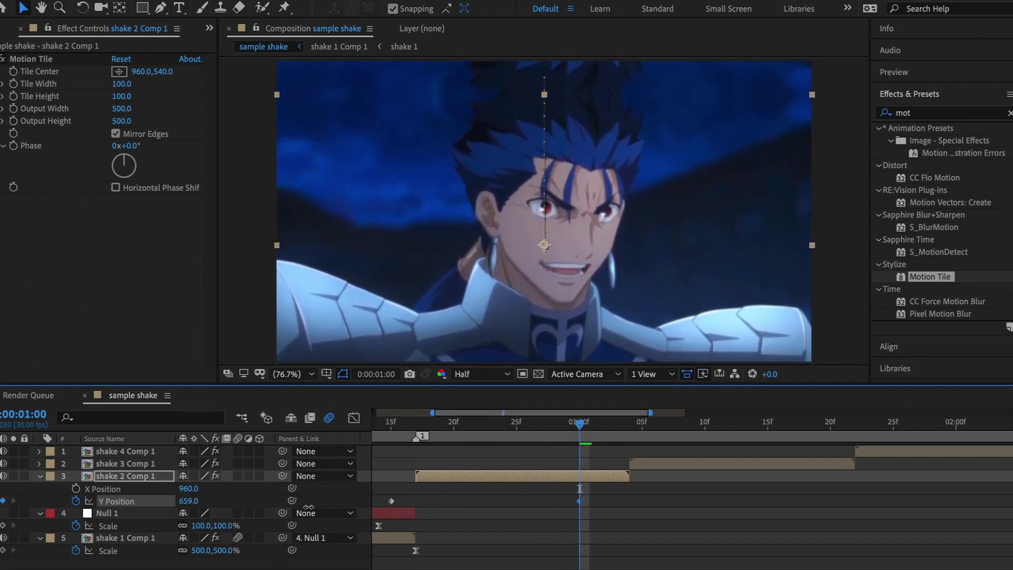
left_click_drag(724, 427, 717, 427)
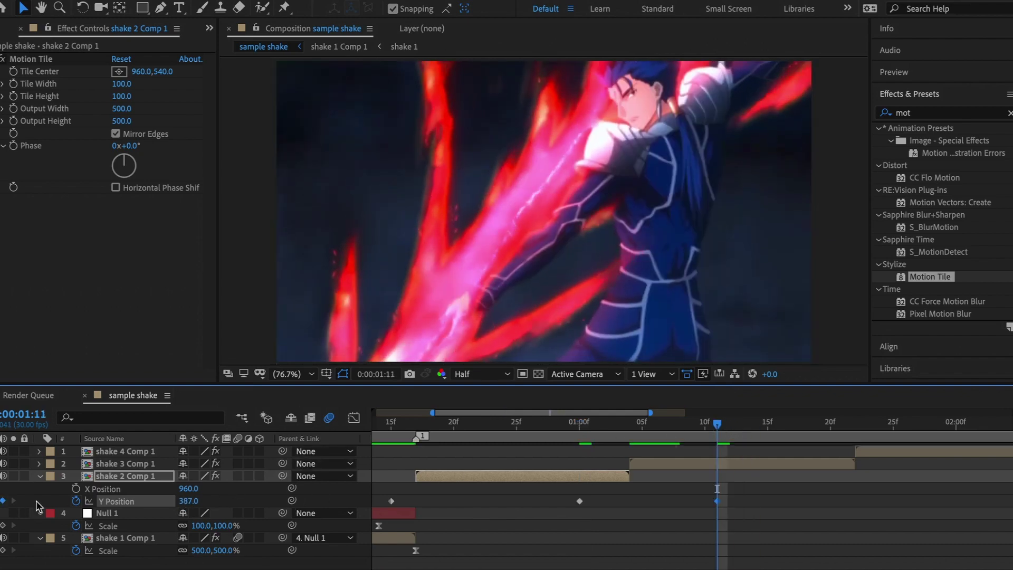
left_click_drag(183, 501, 183, 455)
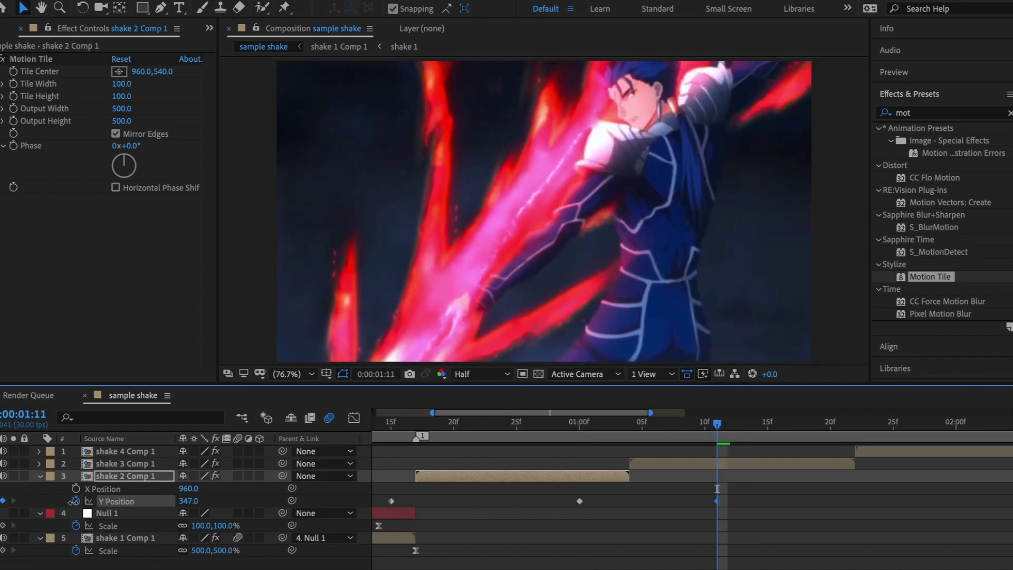
left_click(354, 418)
- Easy Ease the Y Position keyframes and preview the bounce from the layer's start
left_click_drag(751, 542, 375, 528)
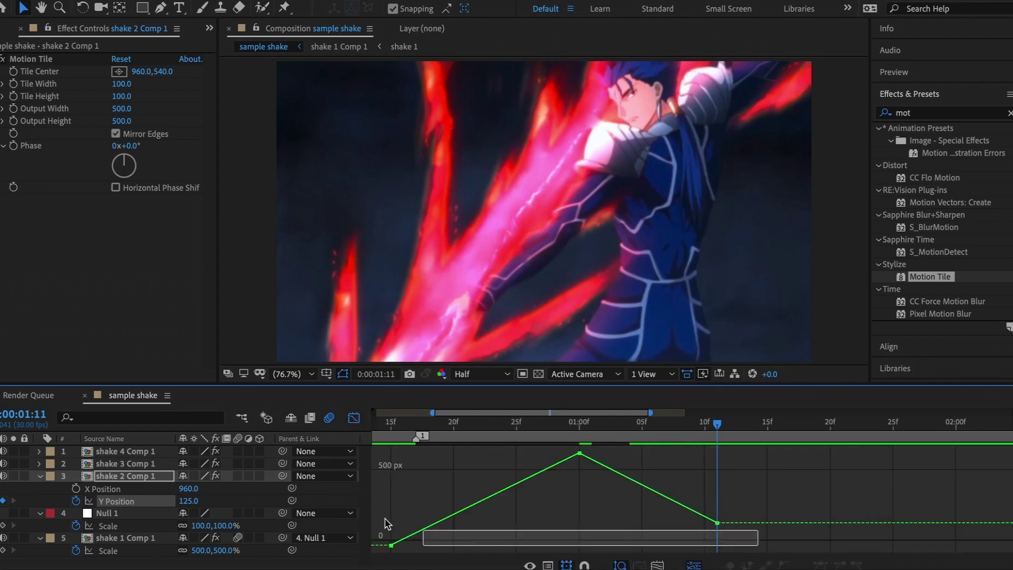
left_click(822, 565)
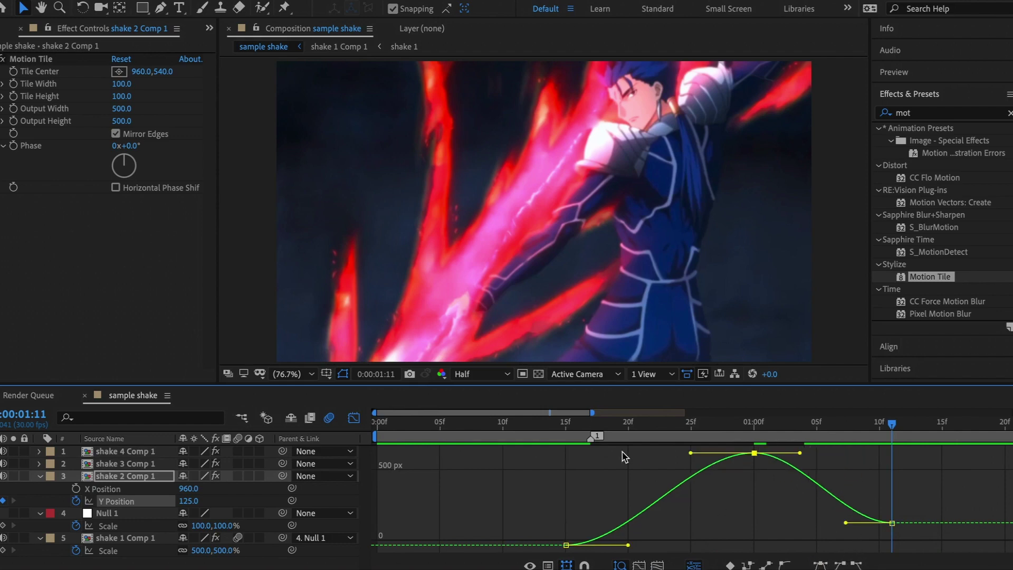
left_click(574, 456)
left_click(353, 418)
key("i")
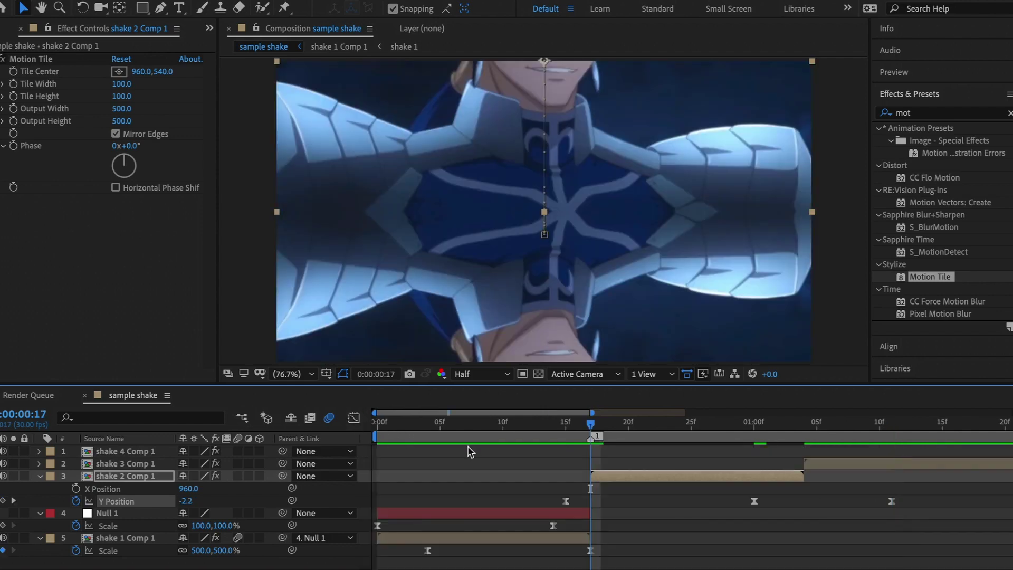
key("space")
key("space")
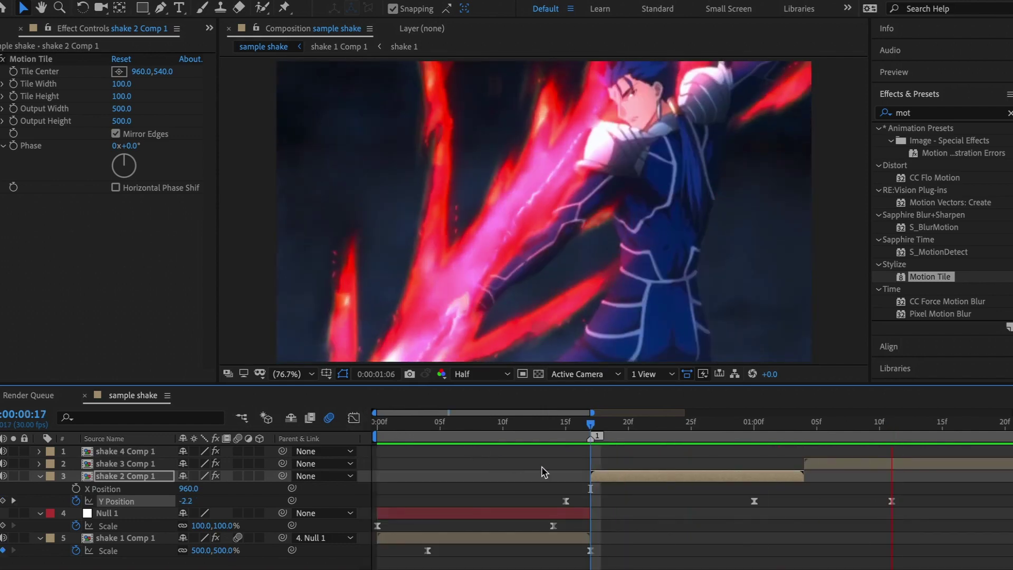
left_click_drag(543, 404, 640, 432)
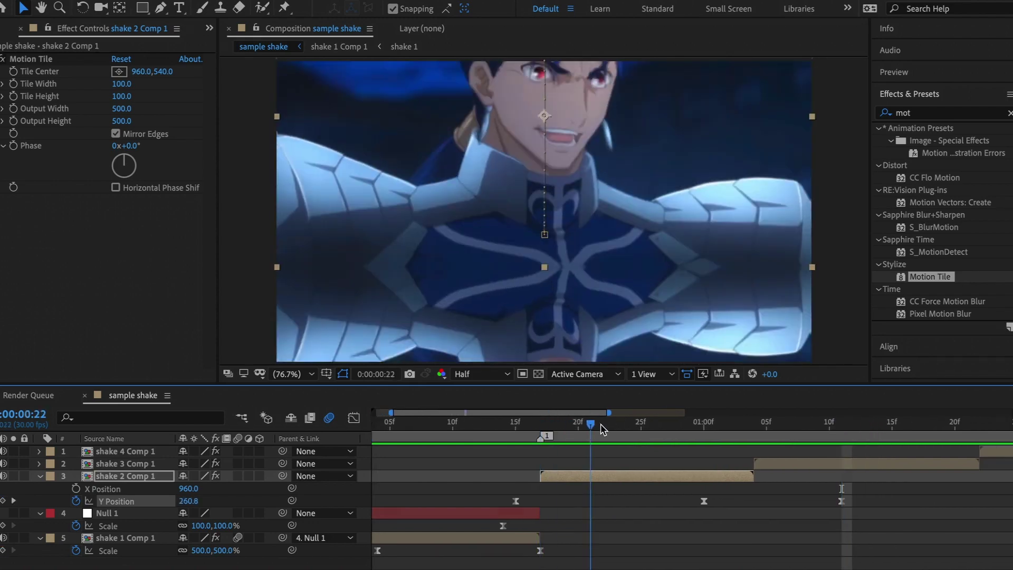
- Retime the Y Position keyframes, nudging one earlier and the second later, with previews
left_click_drag(703, 501, 692, 501)
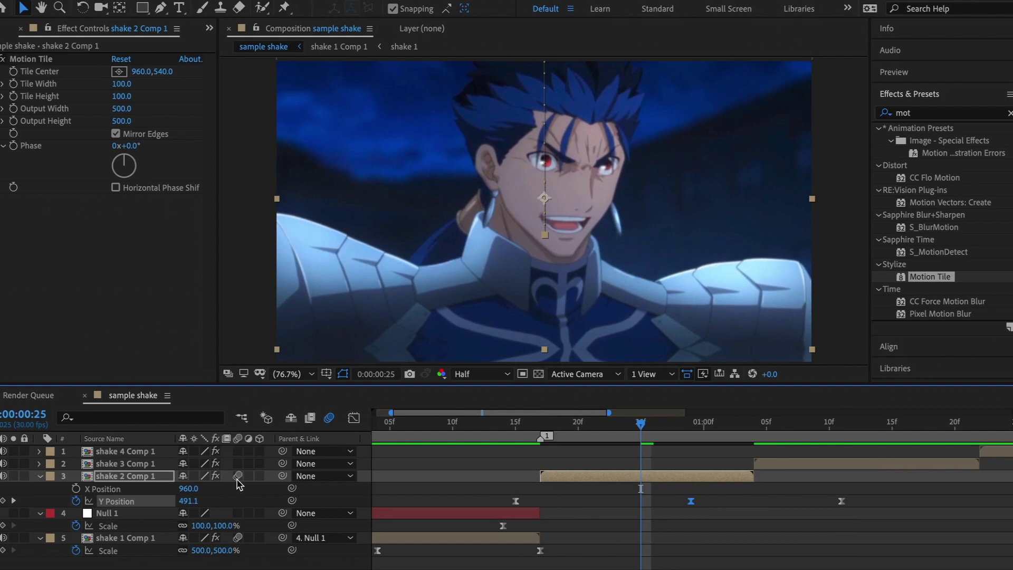
key("i")
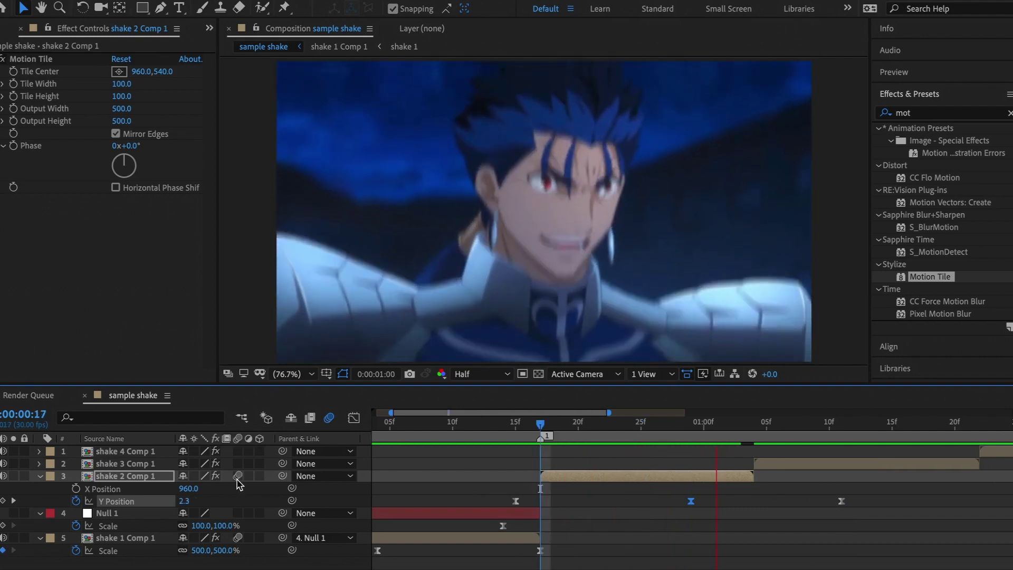
key("space")
key("space")
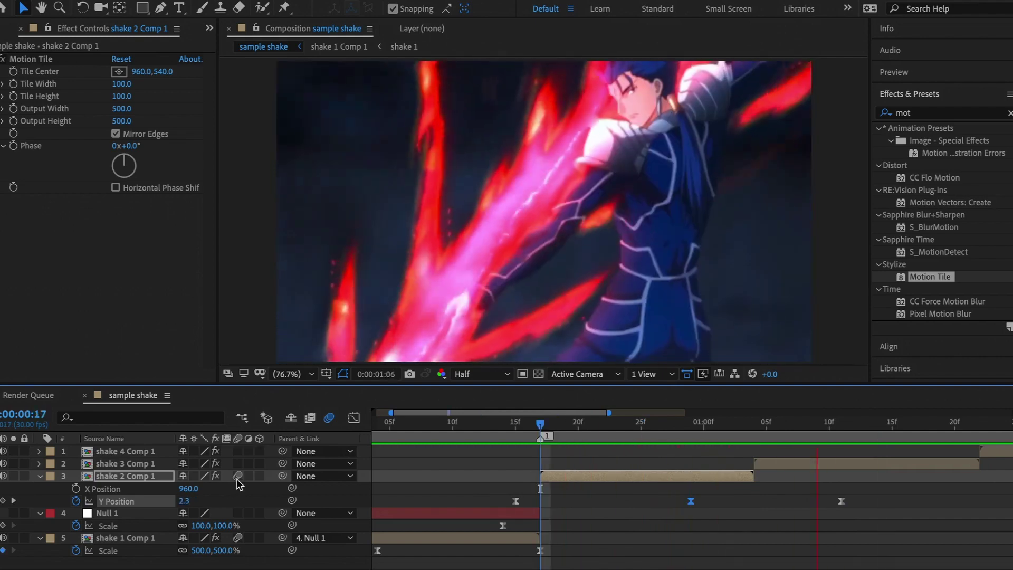
key("space")
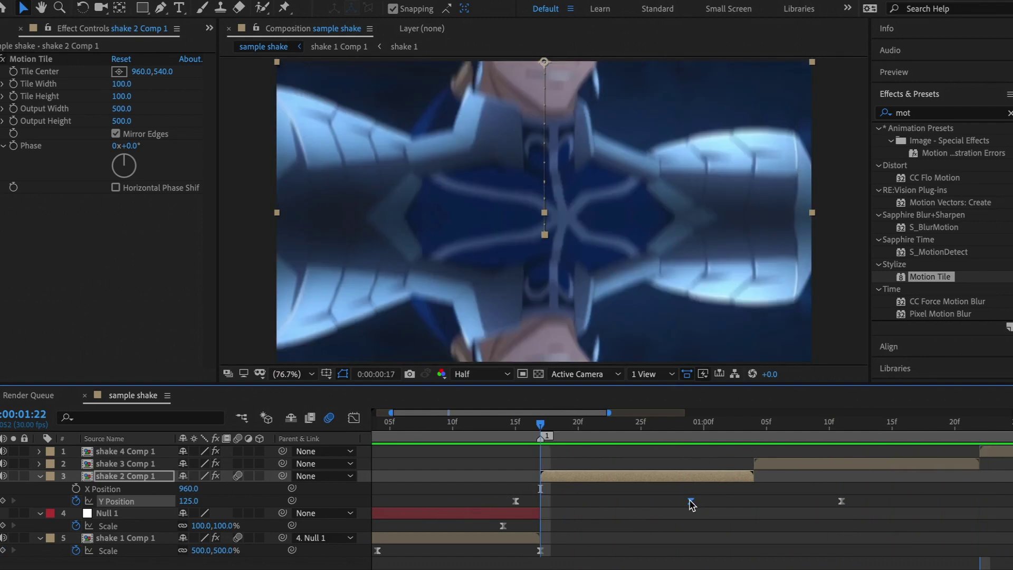
left_click_drag(687, 501, 710, 502)
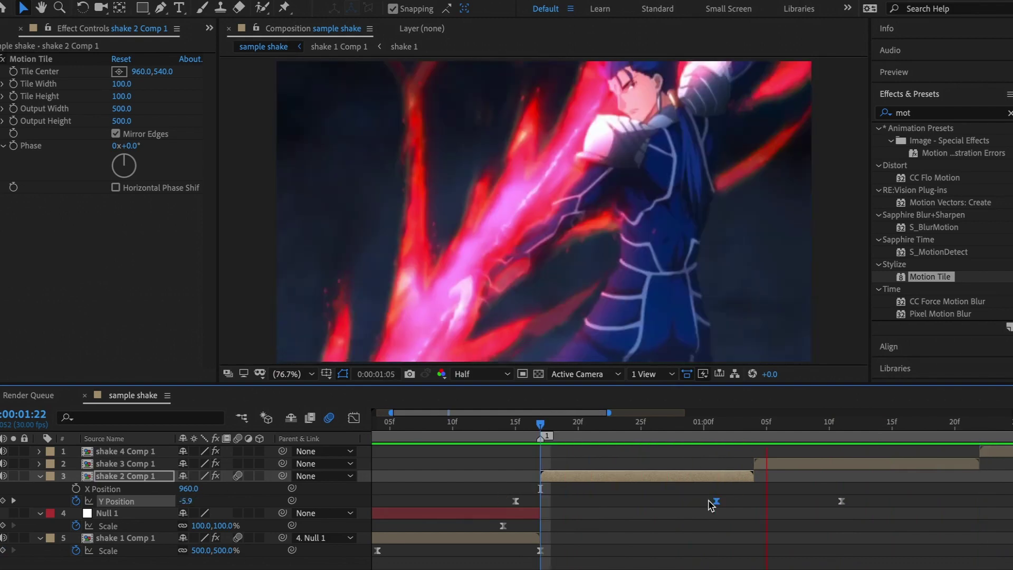
key("space")
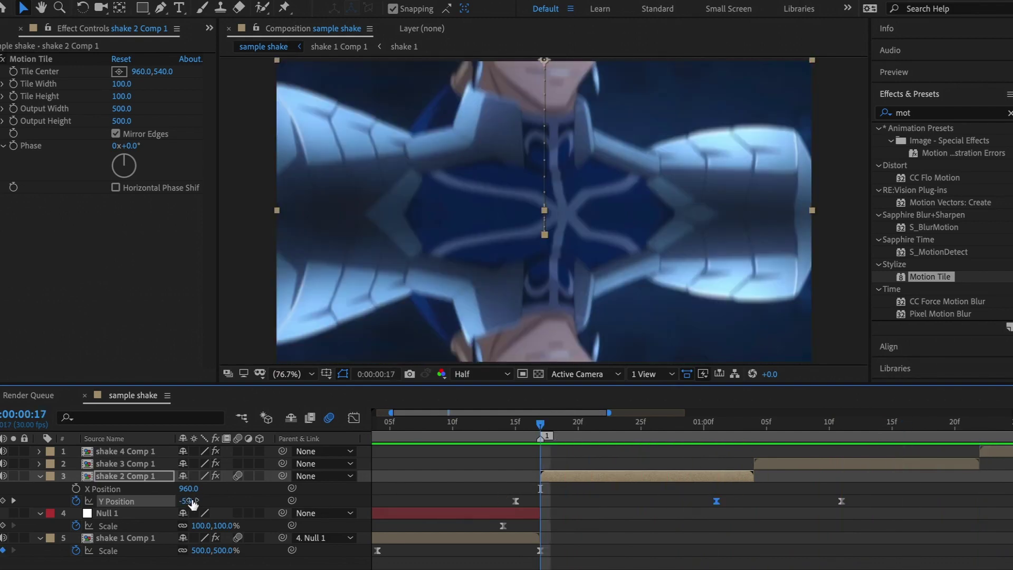
- Add a 181.1 Y Position keyframe, move it to about 15f, and Easy Ease it
left_click_drag(193, 503, 328, 508)
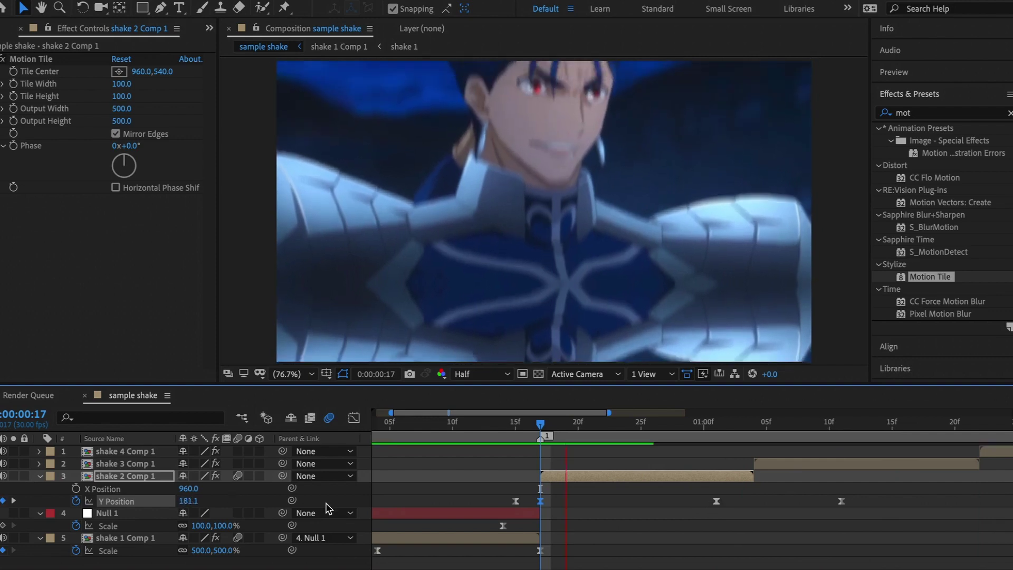
key("space")
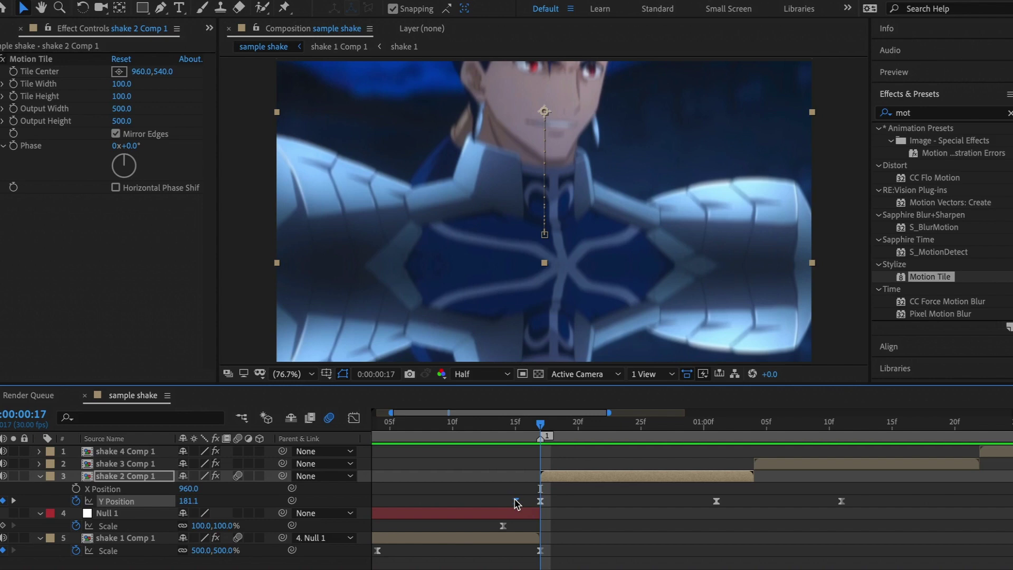
left_click(516, 503)
left_click_drag(541, 500, 515, 501)
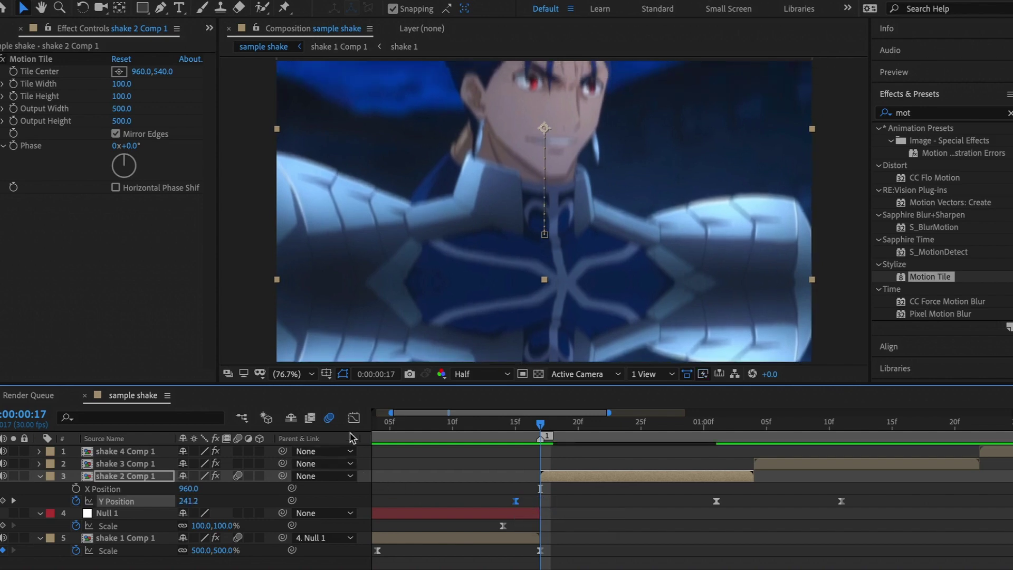
left_click(353, 418)
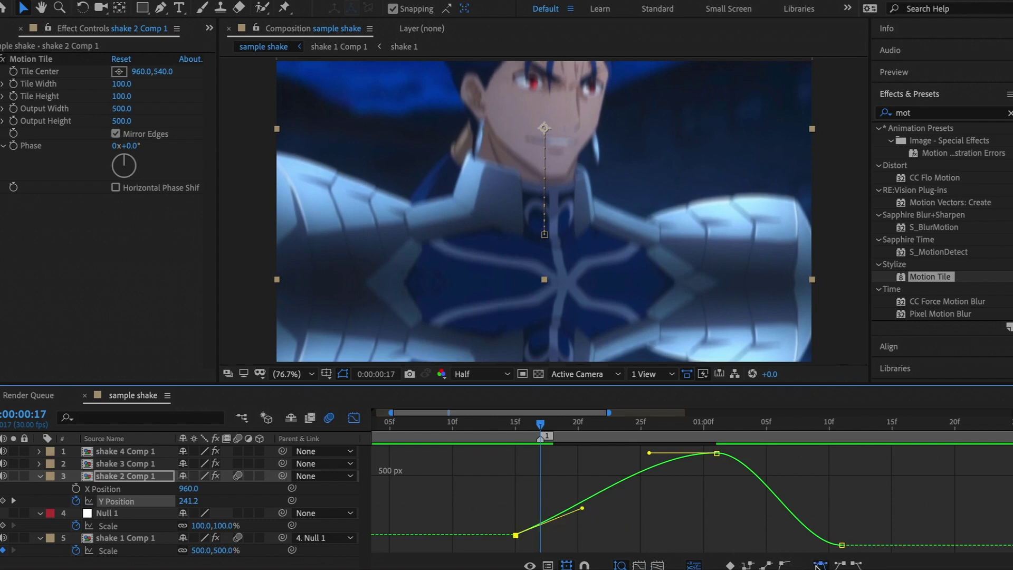
left_click(819, 565)
left_click(353, 418)
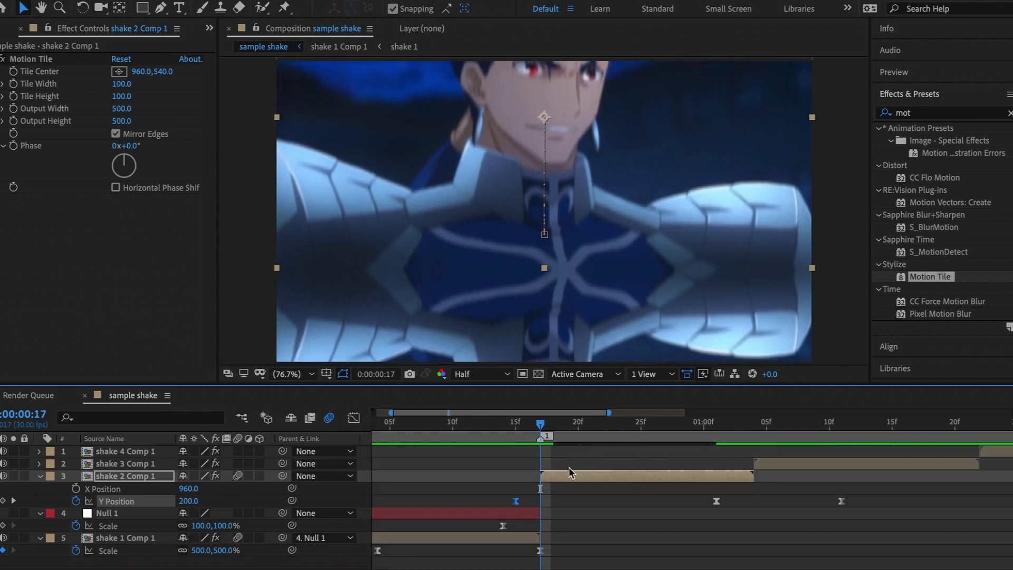
- Keyframe Rotation at -7° near 13f, with the playhead at about 1:09 for 0°
key("r")
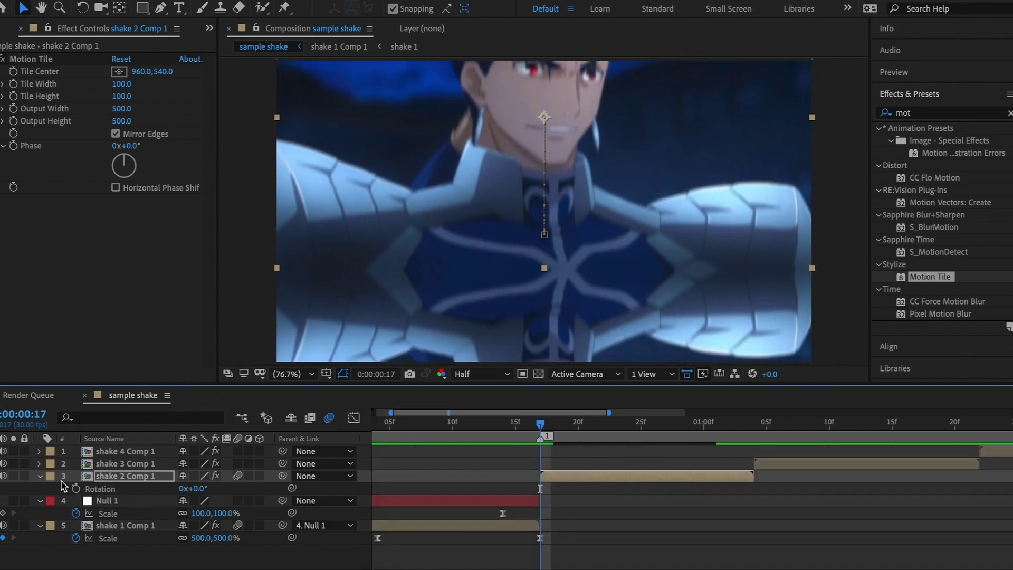
left_click(76, 488)
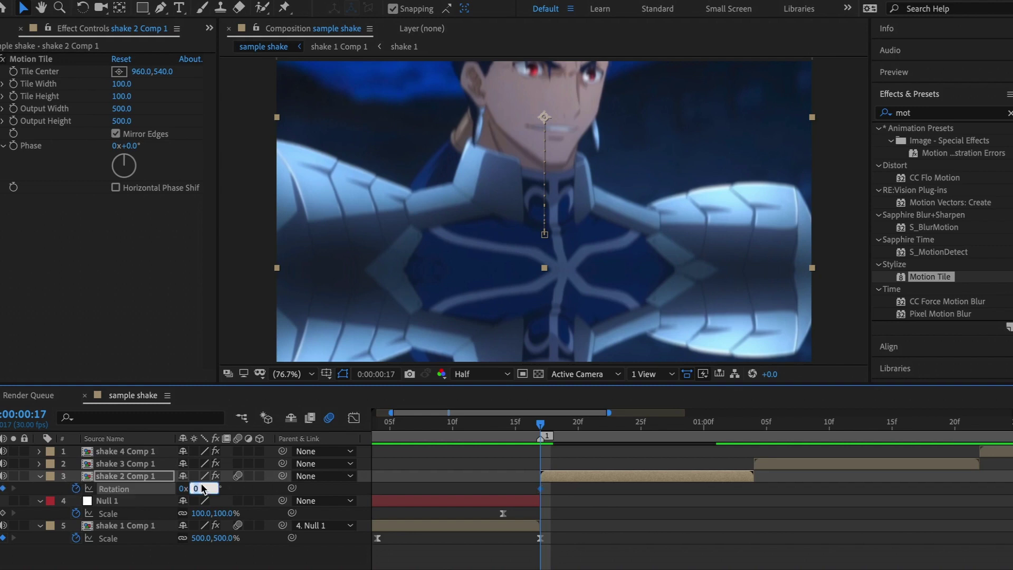
type("-7")
key("Return")
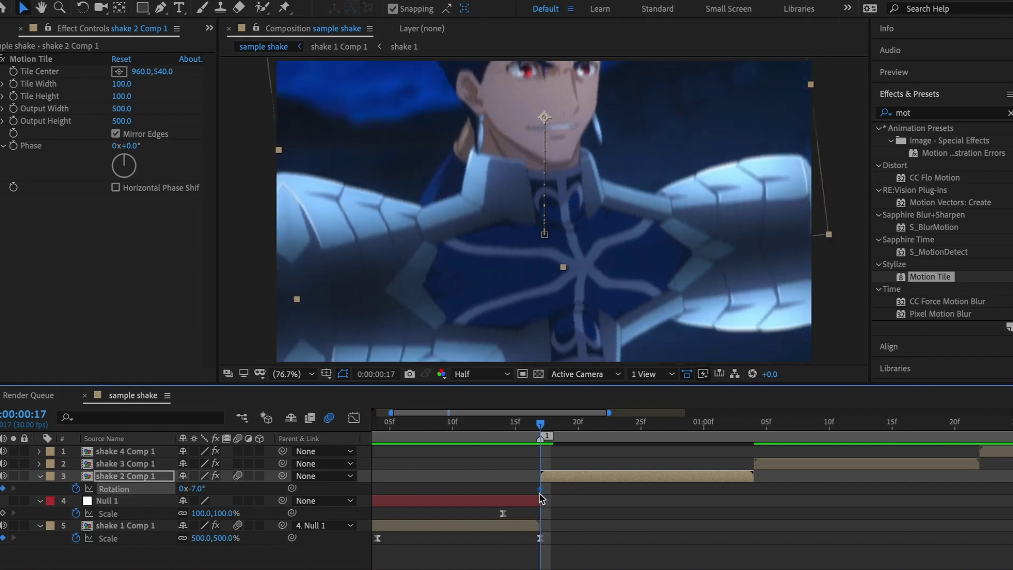
left_click_drag(539, 490, 477, 489)
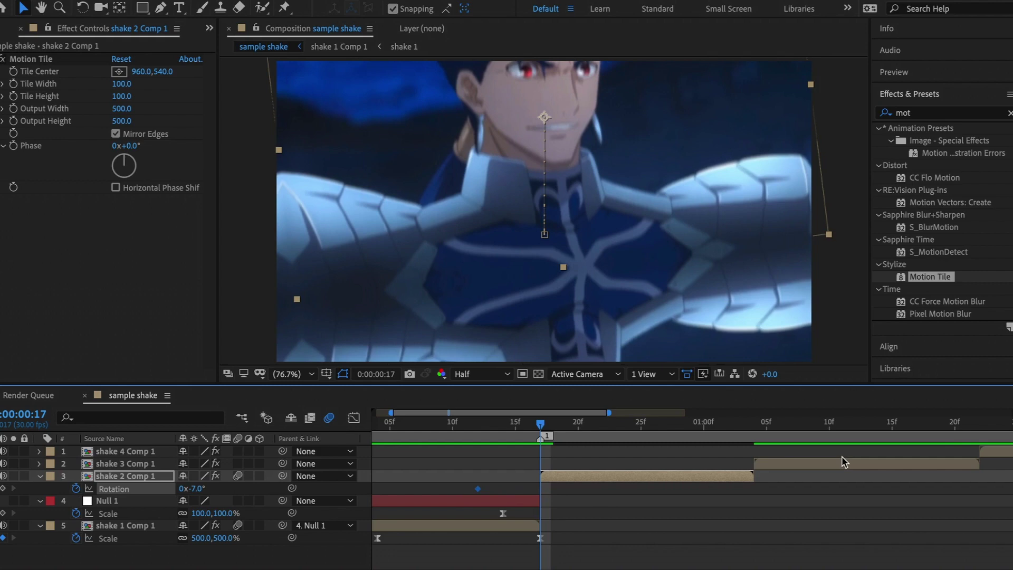
left_click(799, 433)
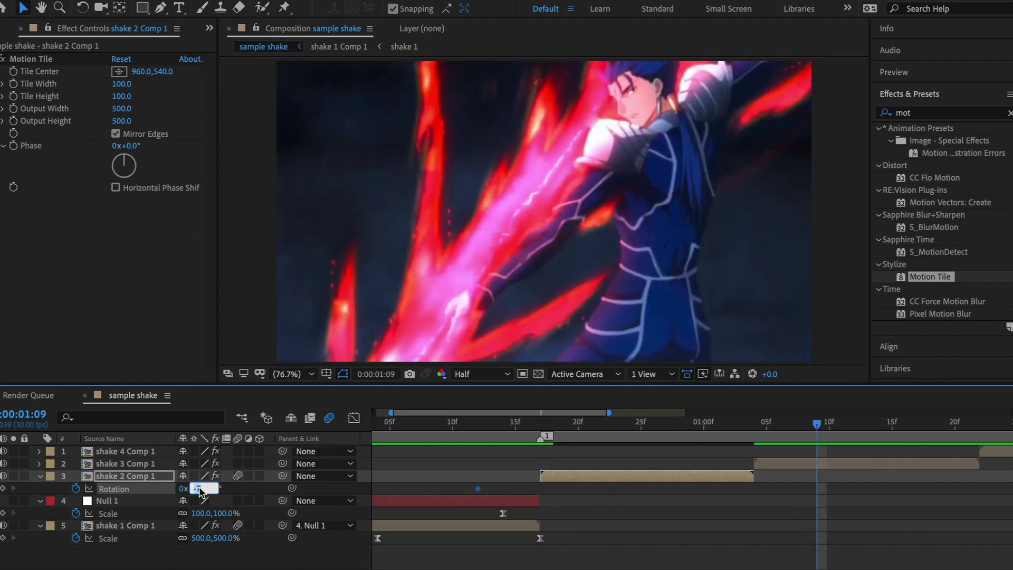
type("+0")
- Easy Ease both Rotation keyframes and pull the end handle to overshoot into 0°
left_click(352, 419)
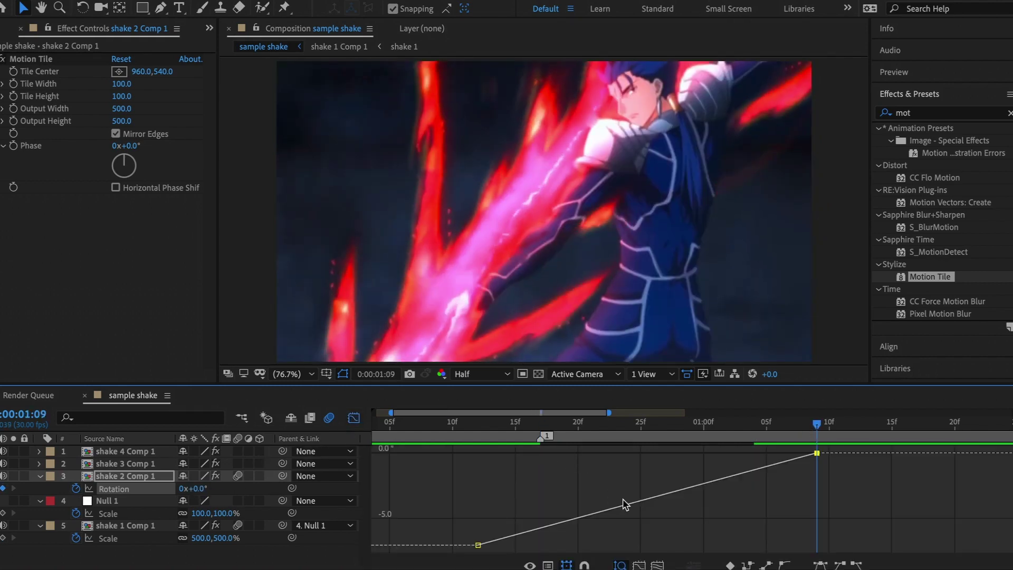
left_click(624, 505)
left_click(821, 564)
left_click(696, 514)
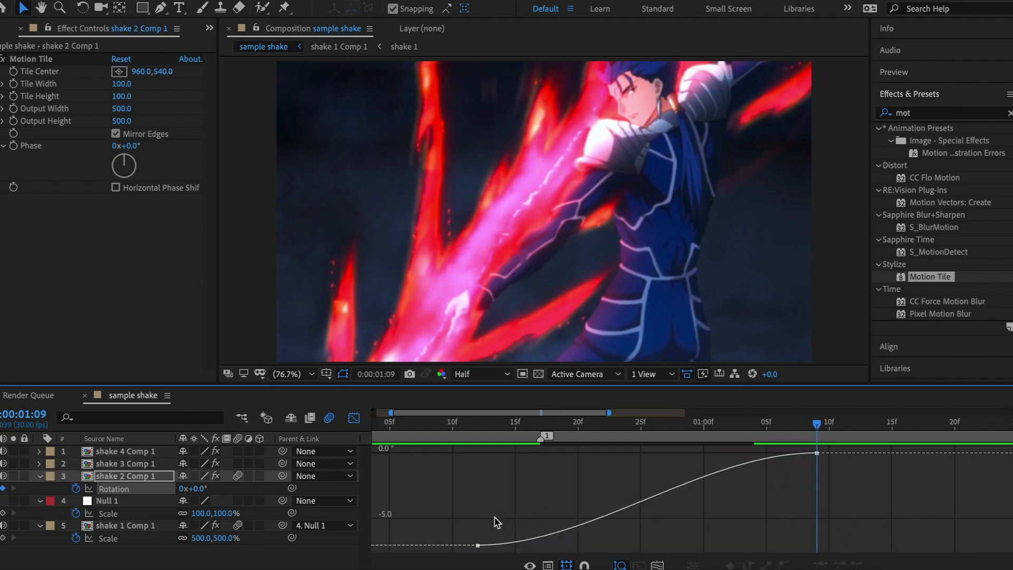
left_click(504, 542)
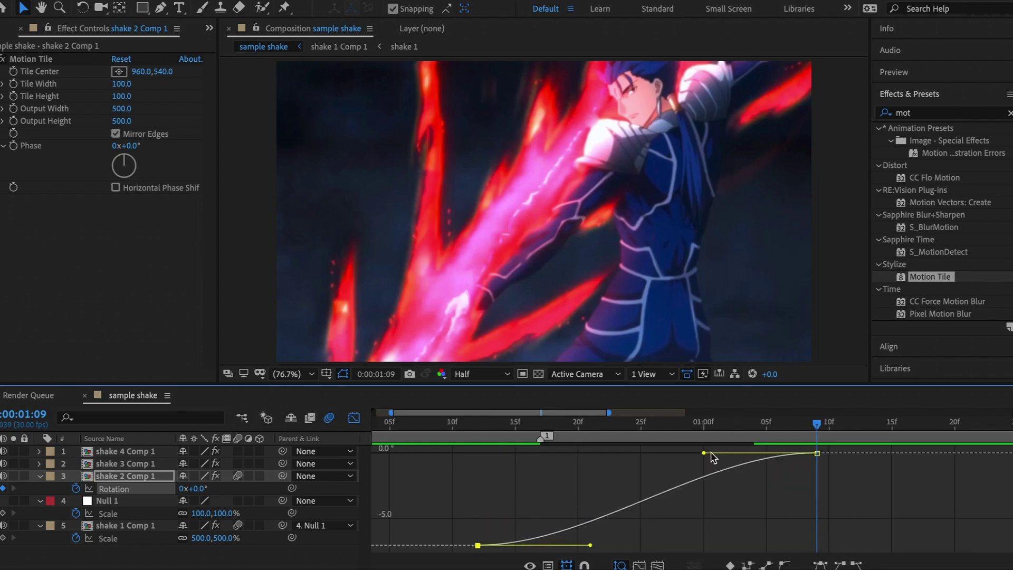
left_click_drag(703, 454, 813, 438)
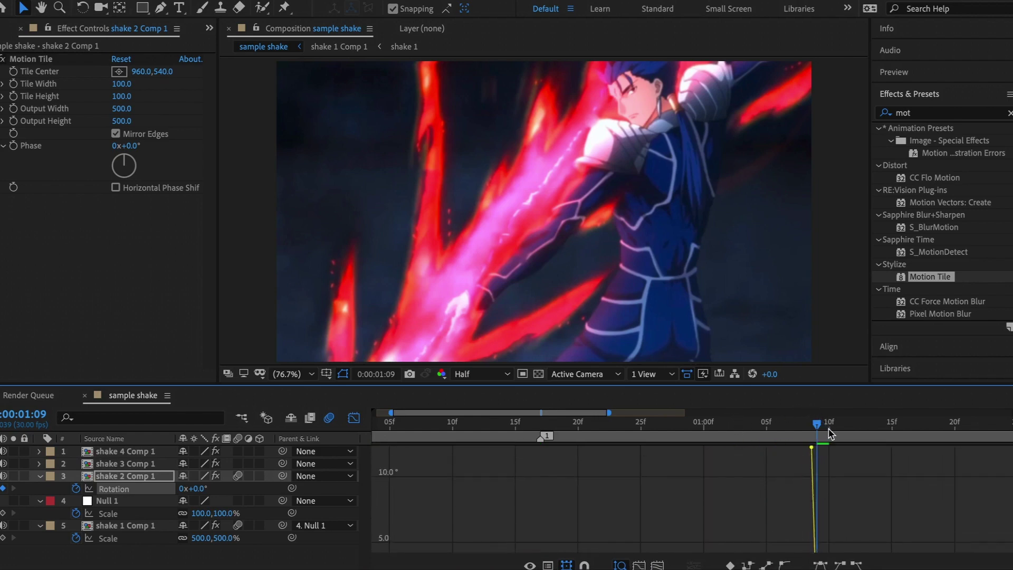
- Shape the Rotation handles to dip below -7° and flatten the approach to 0°
left_click_drag(591, 547, 467, 536)
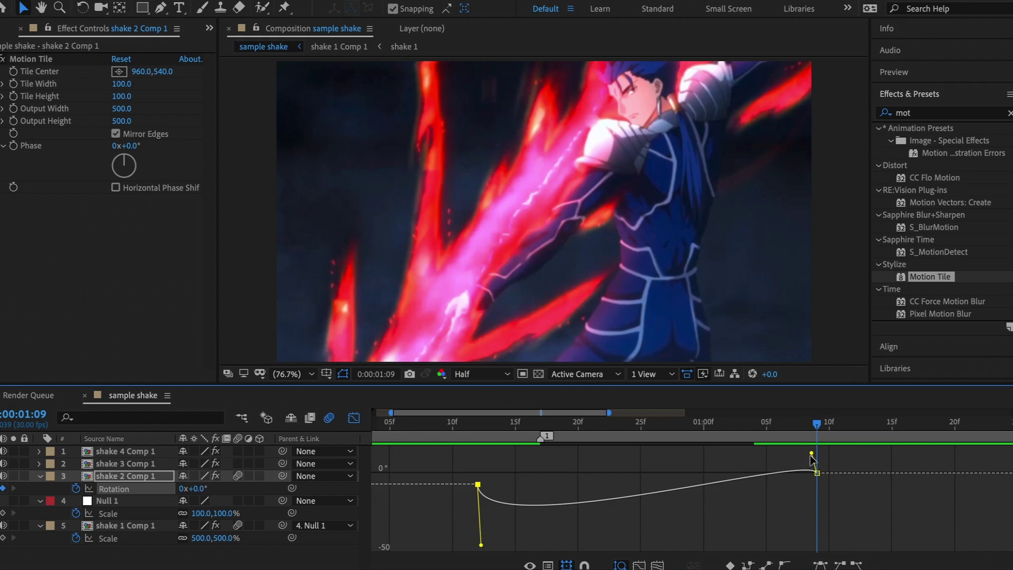
left_click_drag(811, 455, 673, 455)
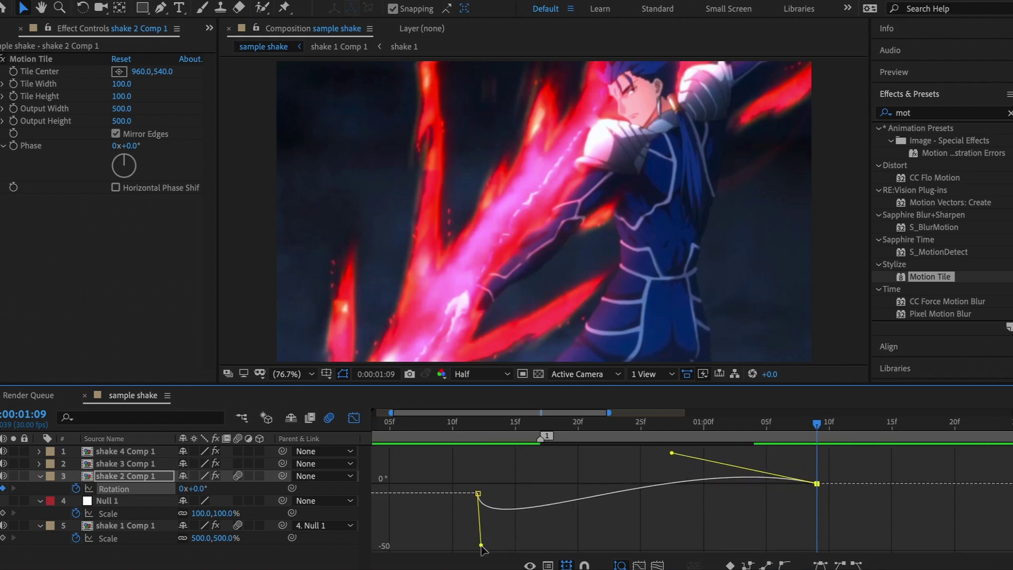
left_click_drag(481, 546, 581, 544)
left_click(529, 426)
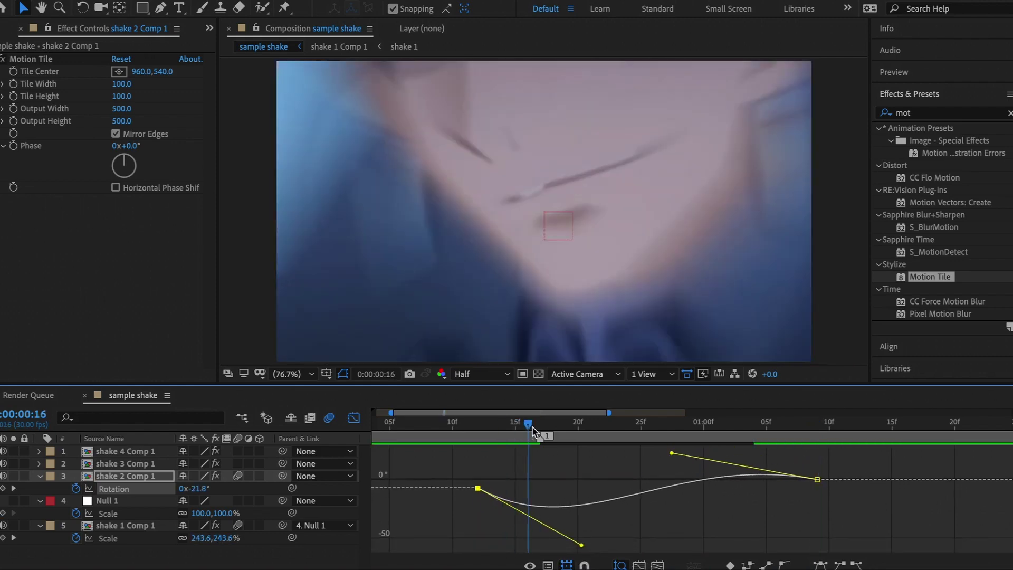
left_click_drag(533, 430, 602, 430)
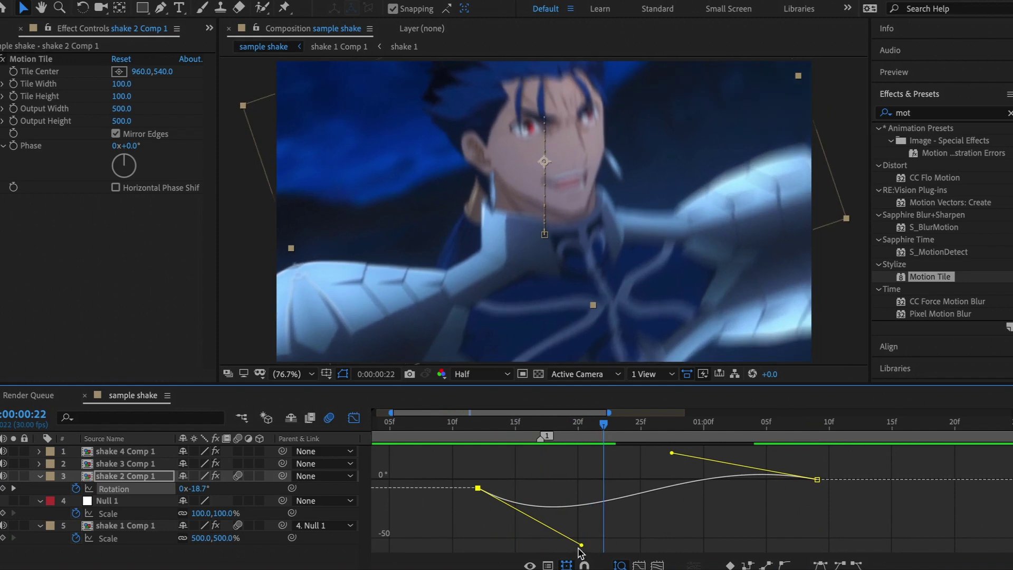
- Refine the Rotation handles so the dip reaches about -14.6°, then preview the motion
left_click_drag(581, 544, 575, 524)
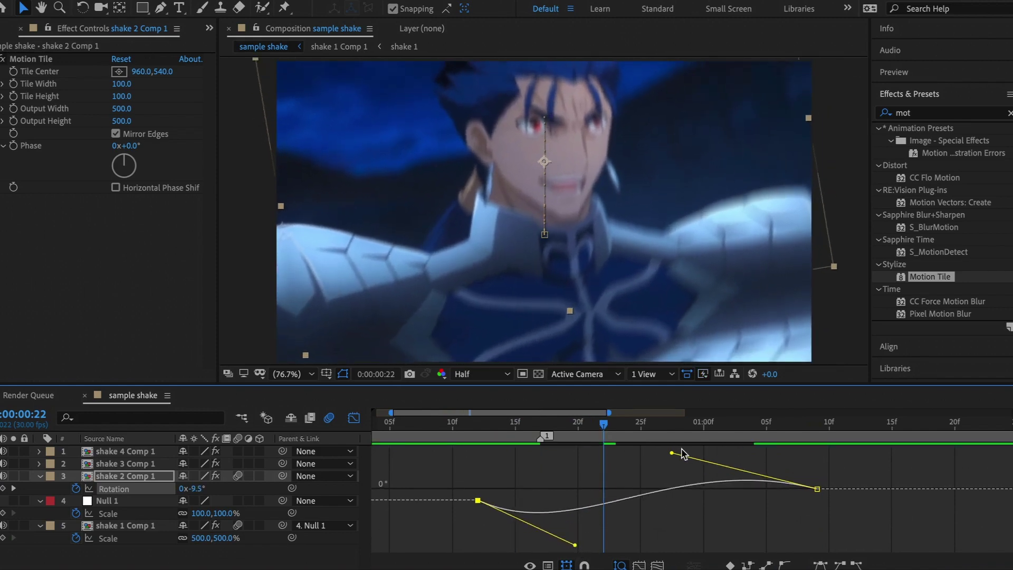
left_click_drag(684, 462, 666, 452)
left_click(579, 425)
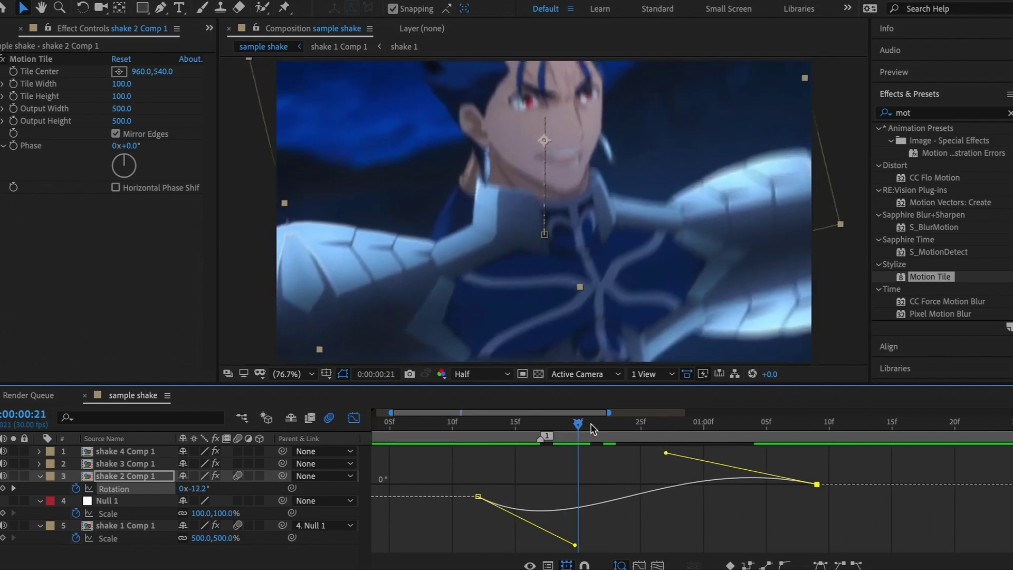
mouse_move(591, 423)
left_mouse_down()
mouse_move(749, 426)
mouse_move(567, 427)
left_mouse_up()
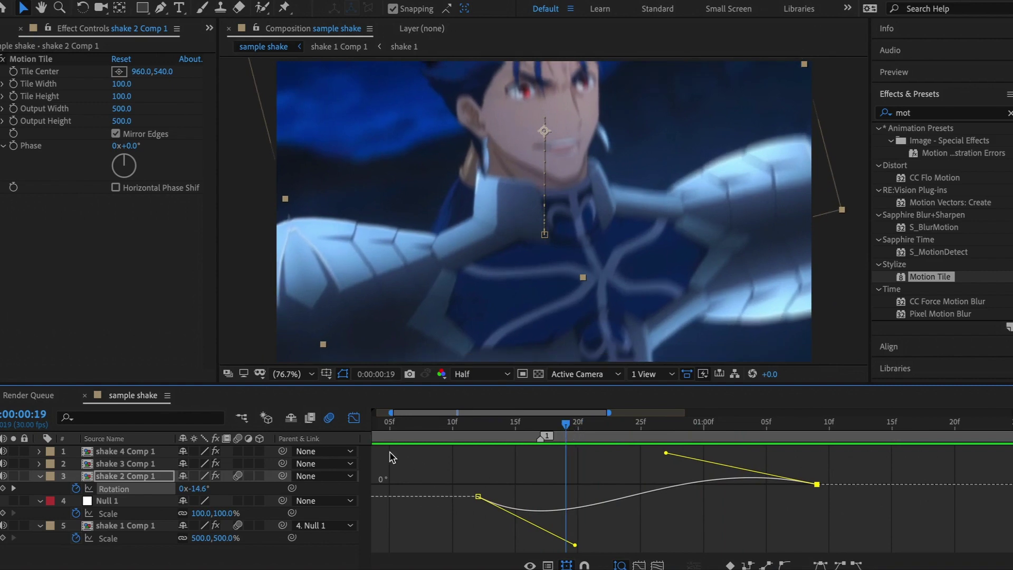
left_click_drag(575, 546, 566, 537)
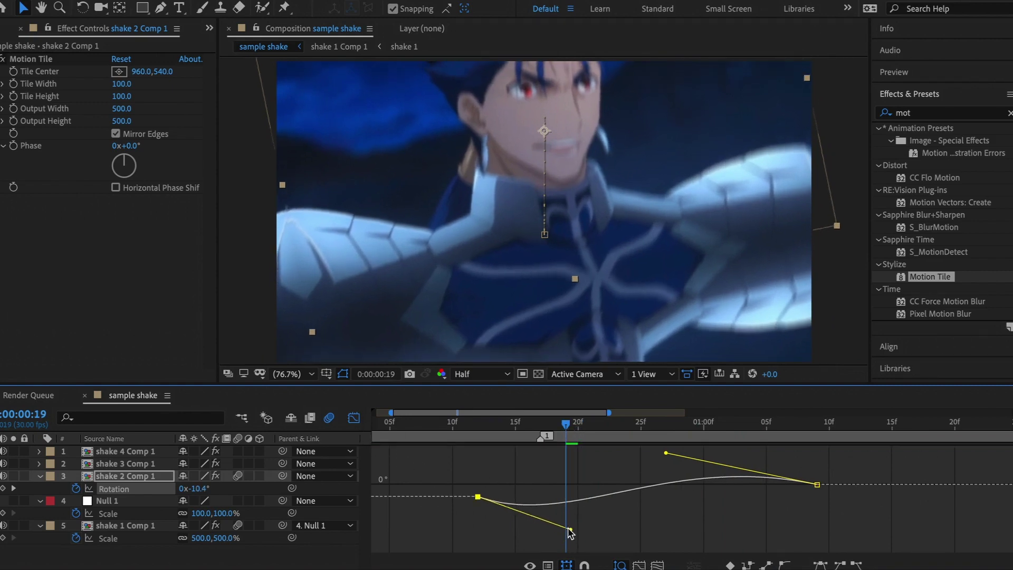
left_click(528, 422)
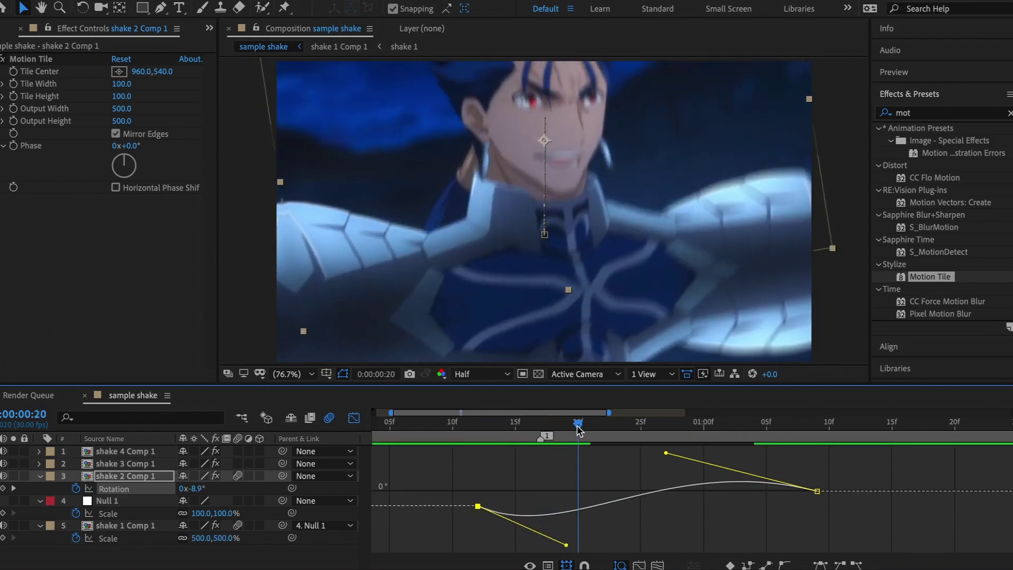
left_click_drag(538, 424, 669, 449)
key("space")
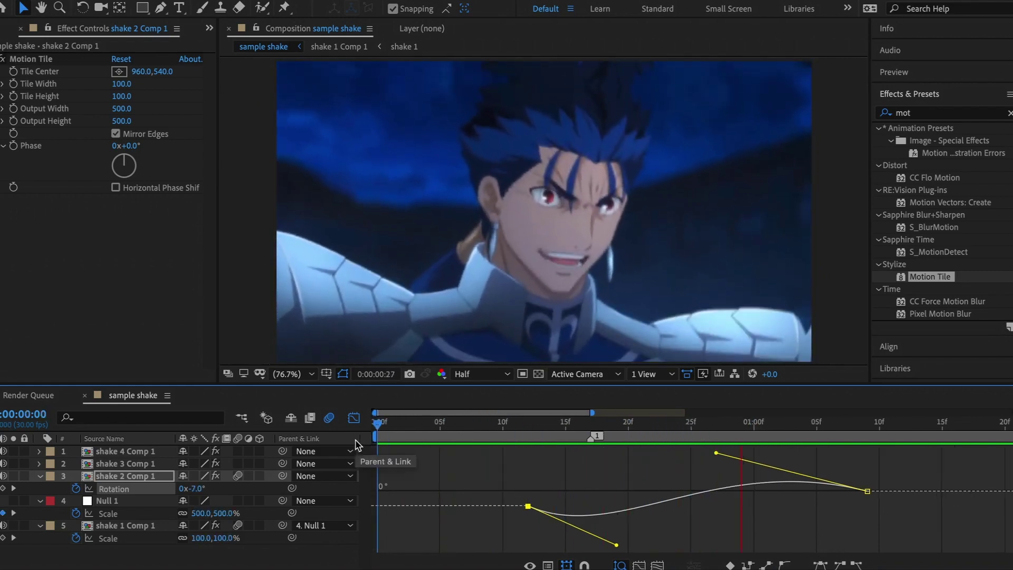
left_click(353, 418)
- Keyframe shake 2 Comp 1's Scale at 20% at 0:00:17 and 100% at 1:00
key("space")
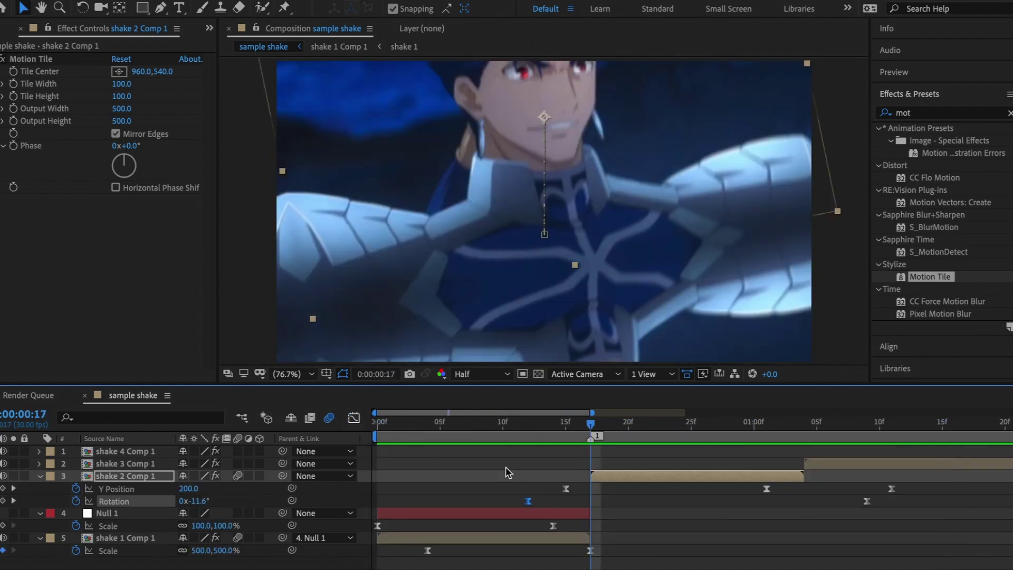
key("e")
key("e")
key("space")
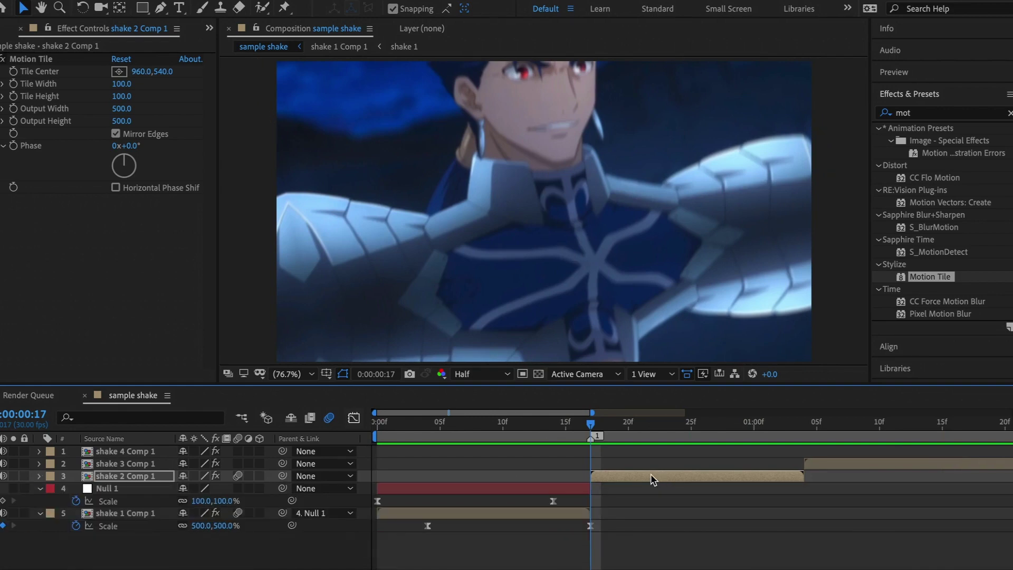
key("space")
key("s")
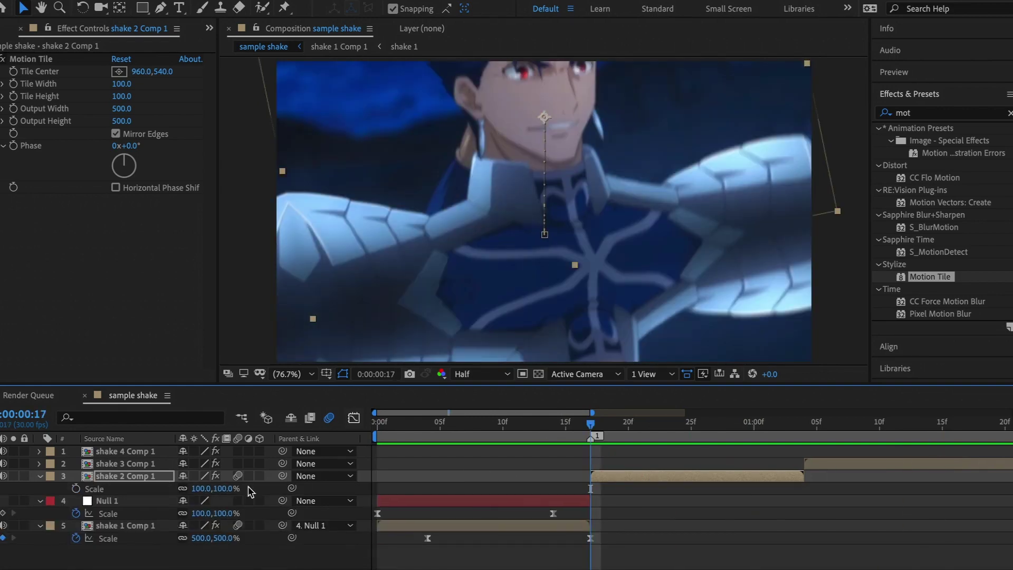
left_click(75, 490)
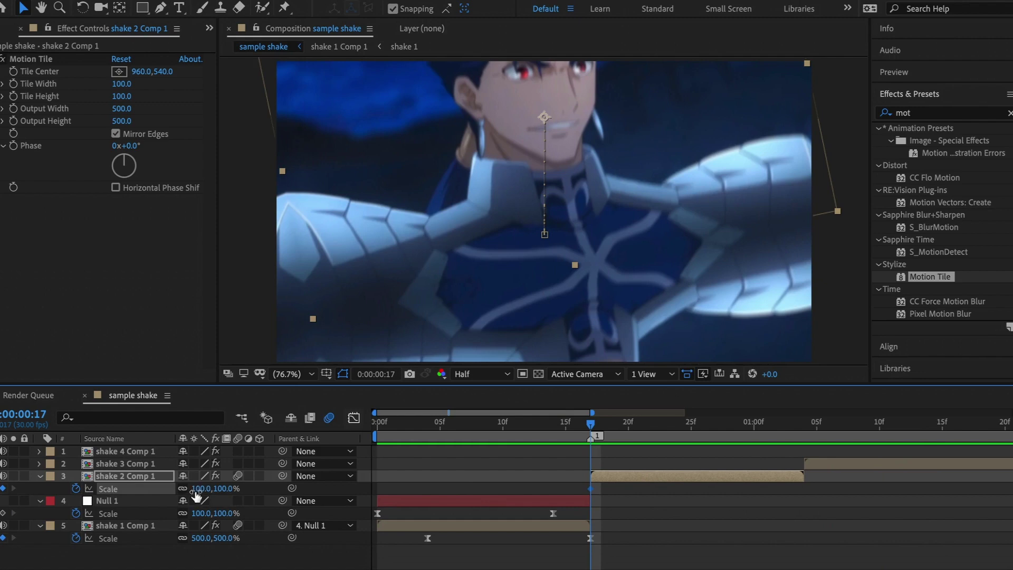
type("20")
key("Return")
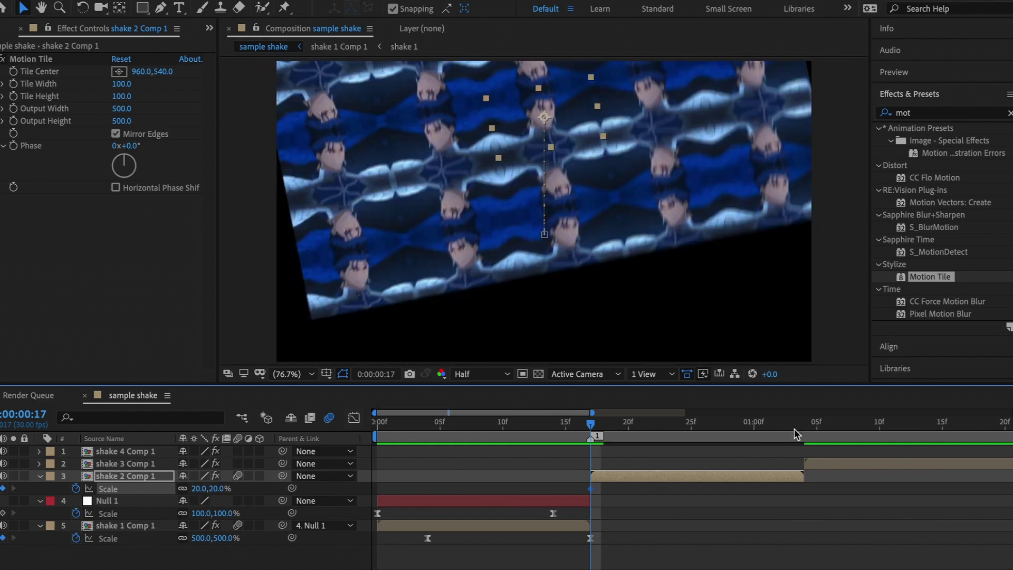
left_click_drag(777, 422, 757, 425)
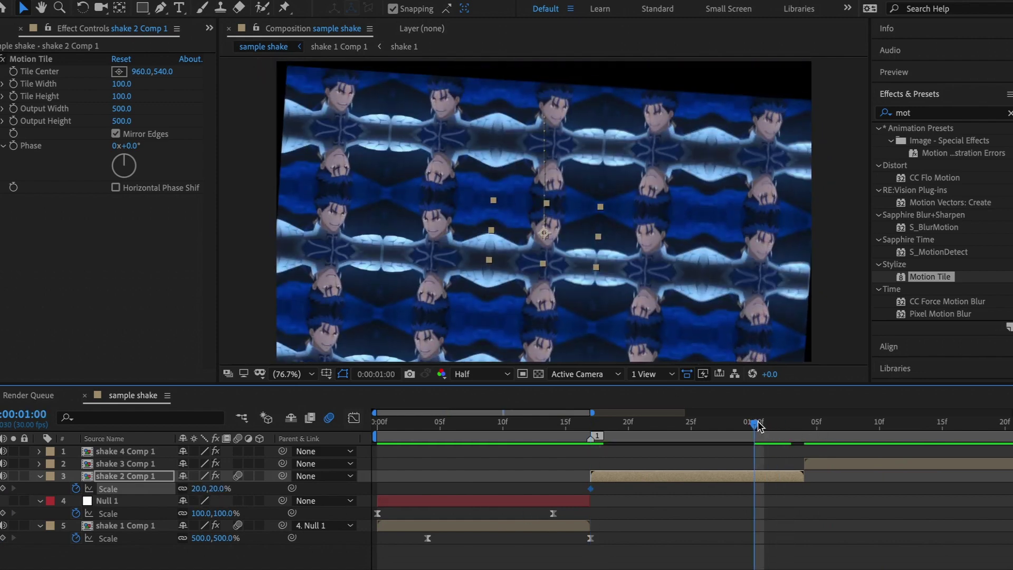
left_click(196, 490)
type("1")
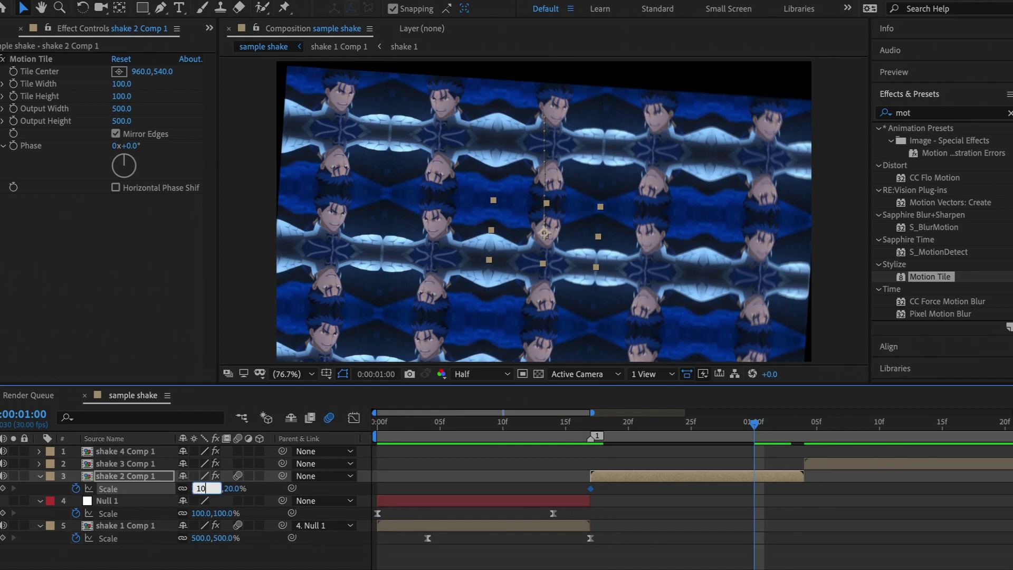
type("0")
key("Return")
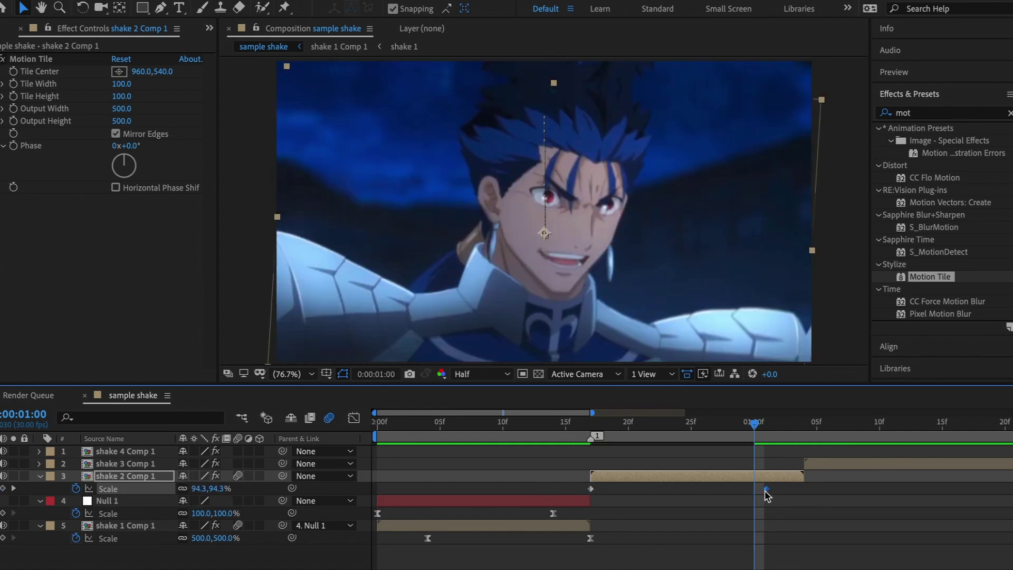
- Easy Ease both Scale keyframes and drag handles for a steep rise from 20% settling into 100%
left_click(352, 417)
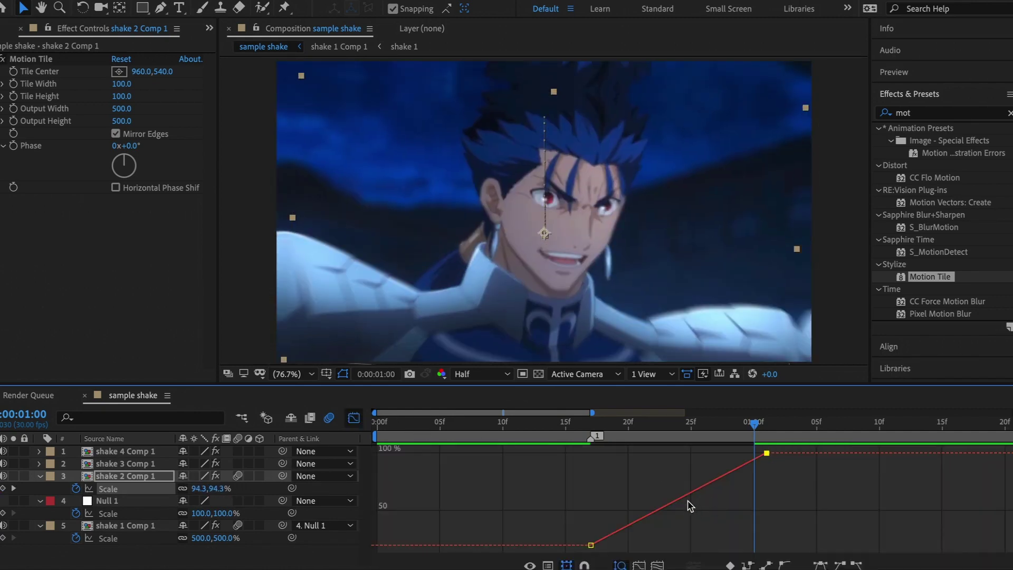
left_click(688, 500)
key("F9")
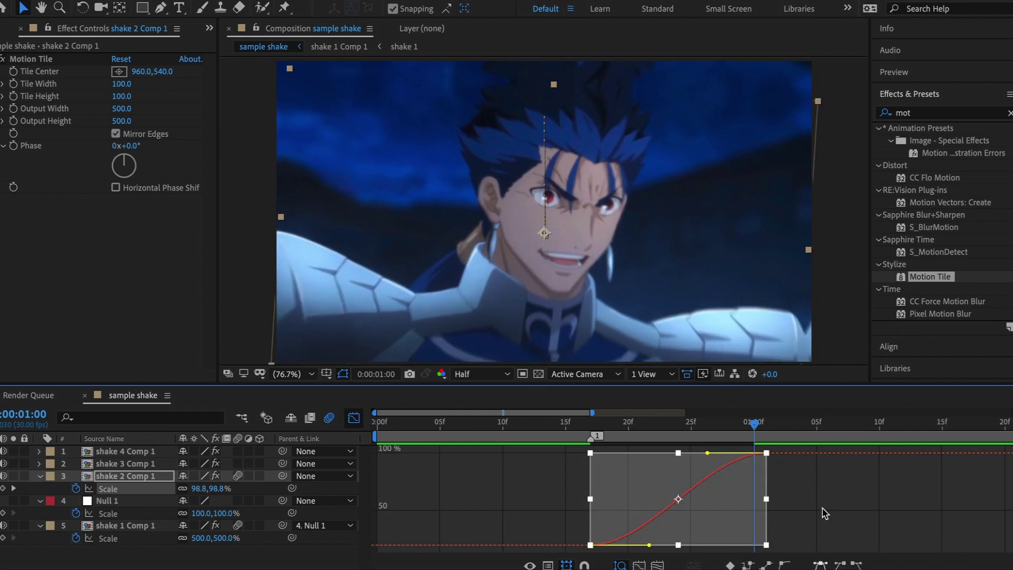
left_click(824, 512)
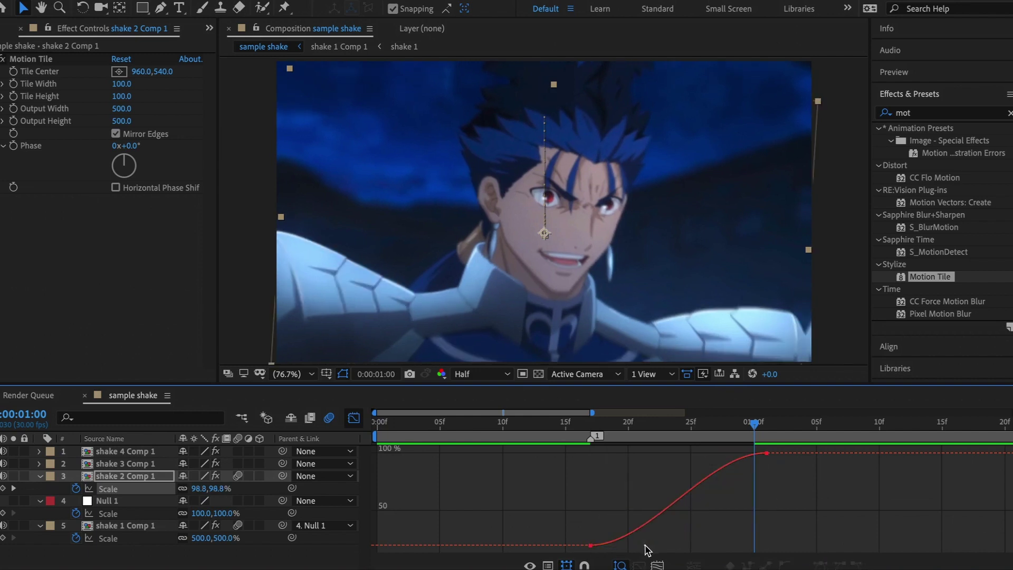
left_click_drag(647, 548, 557, 492)
left_click_drag(634, 549, 534, 486)
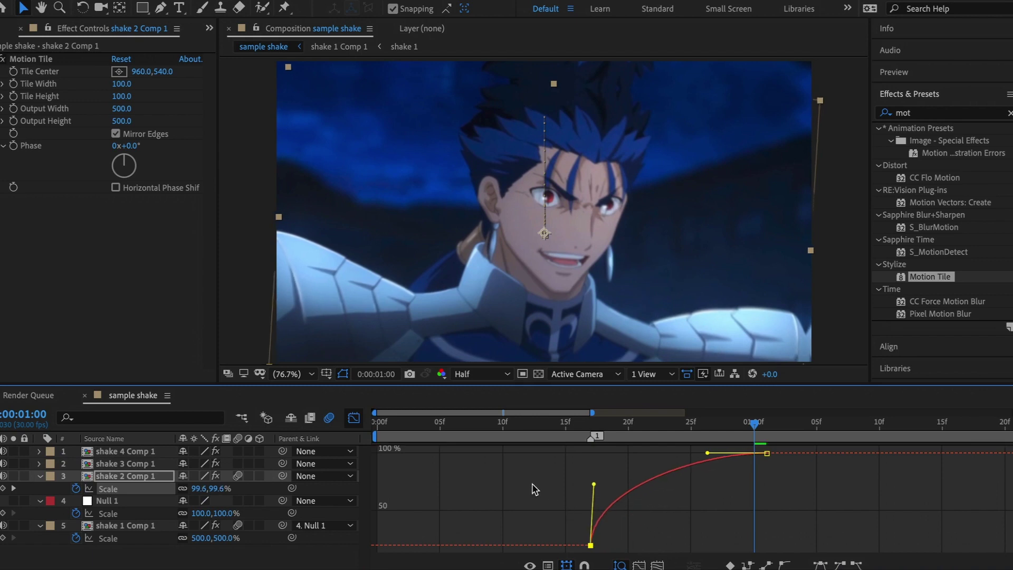
left_click_drag(707, 453, 629, 454)
left_click_drag(555, 424, 584, 425)
key("space")
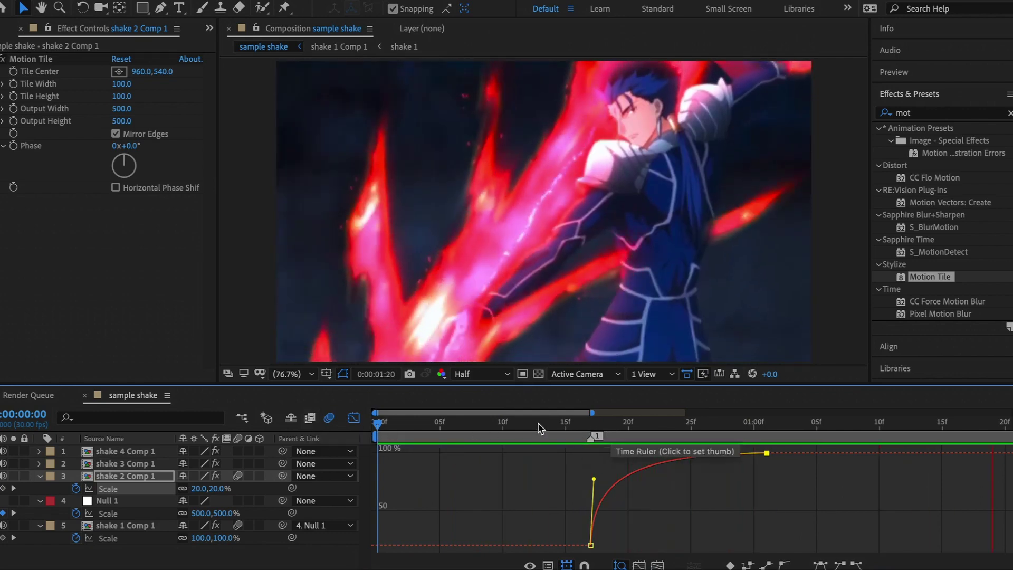
- Preview shake 2 Comp 1's scale transition from the comp start
key("space")
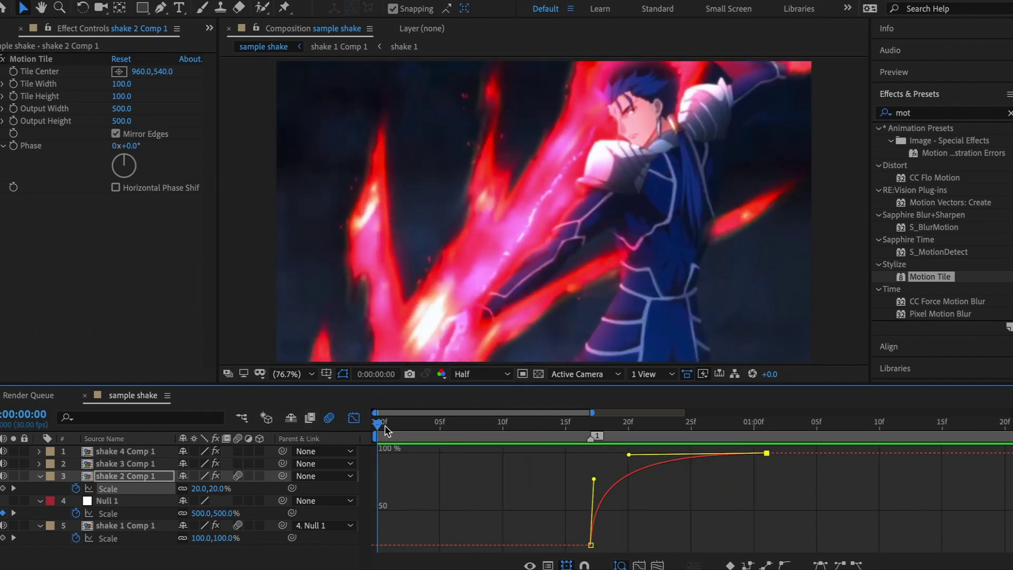
left_click(384, 429)
key("space")
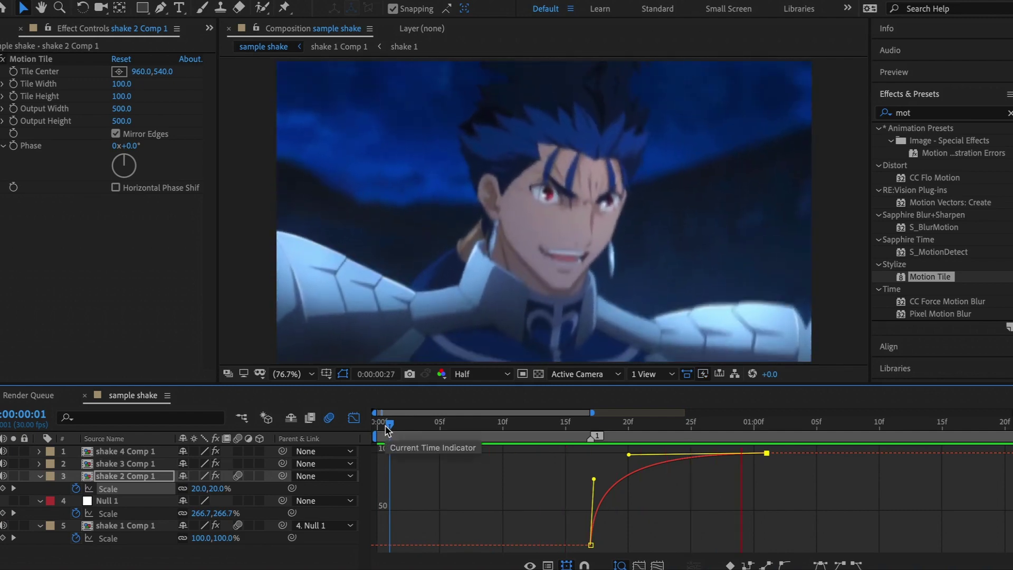
left_click_drag(593, 432, 666, 429)
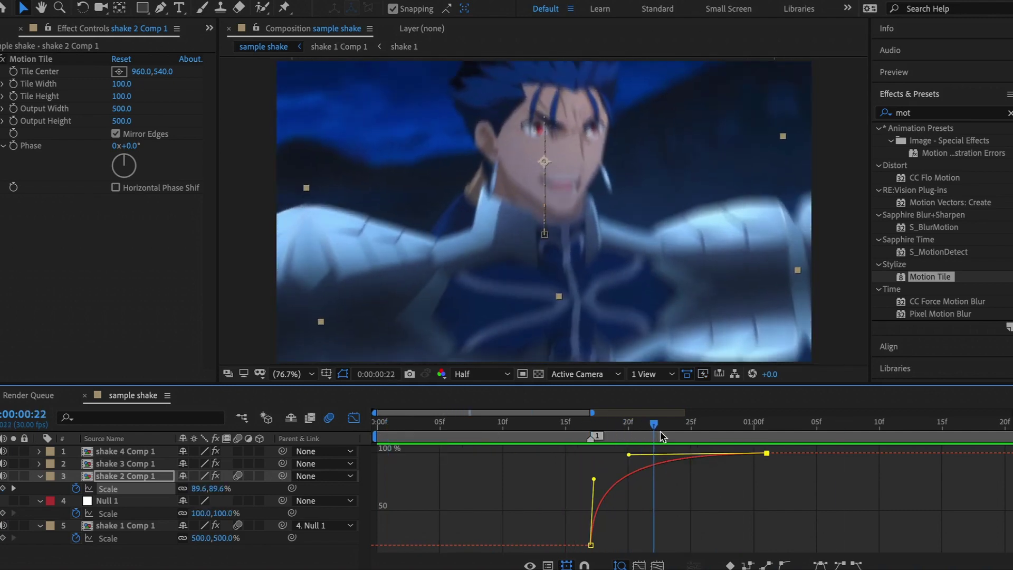
- Change the 0:00:17 Scale key to 30%, then add a null layer split at 0:00:17
left_click(354, 419)
key("j")
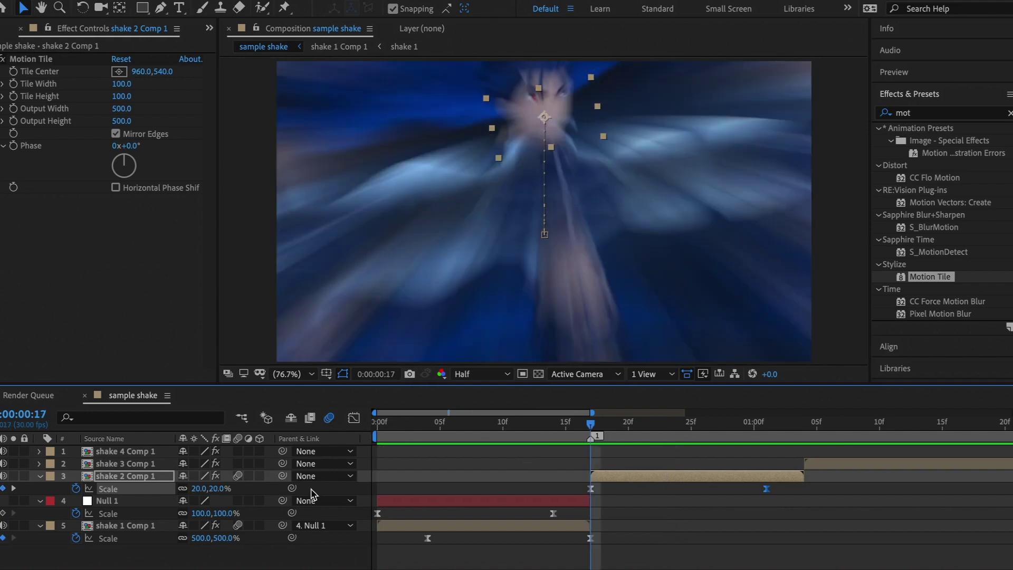
key("Return")
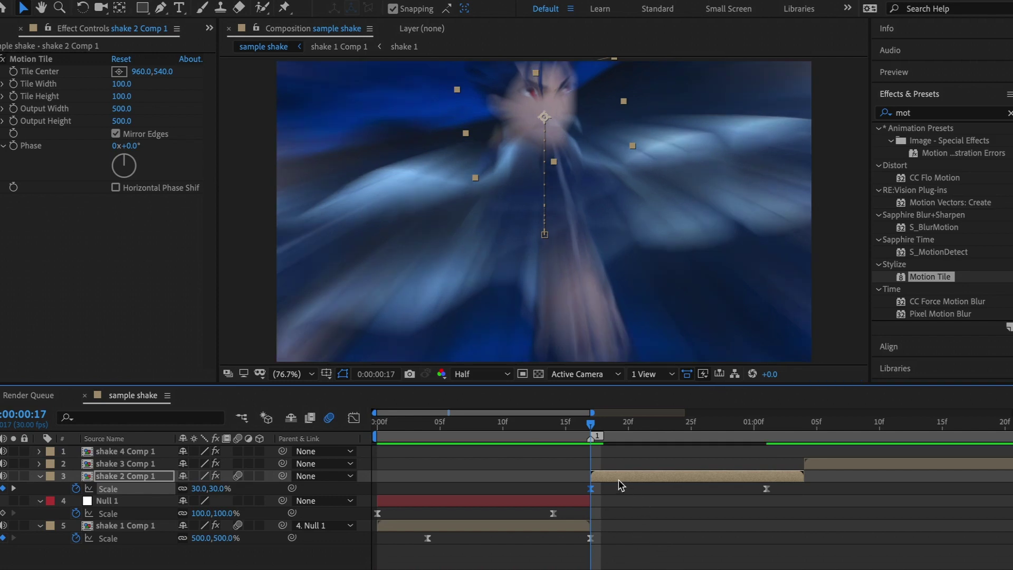
key("ctrl+alt+shift+y")
key("ctrl+shift+d")
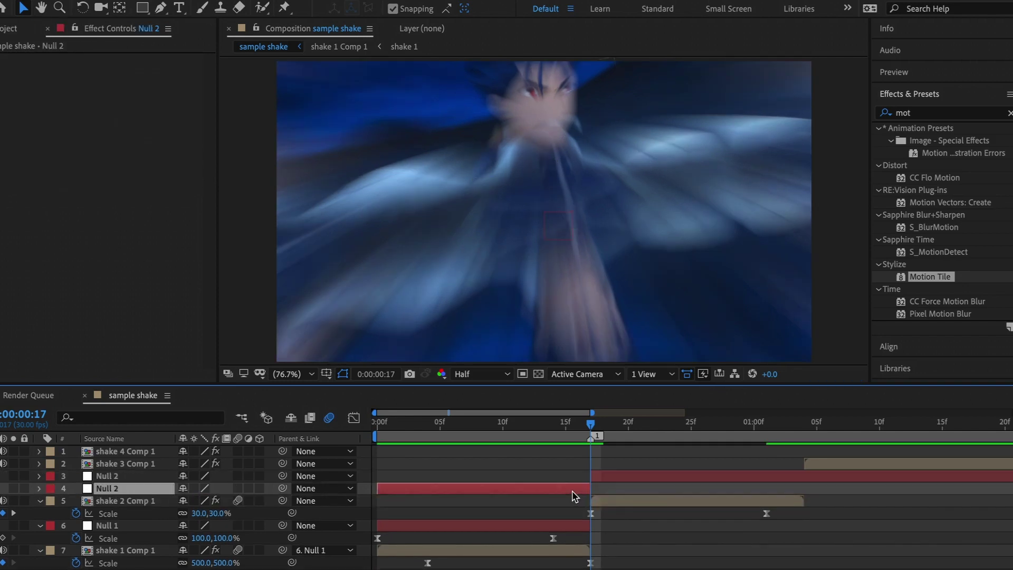
- Delete the extra null piece and trim Null 2 to end at a new 1:04 marker
key("Delete")
left_click(832, 462)
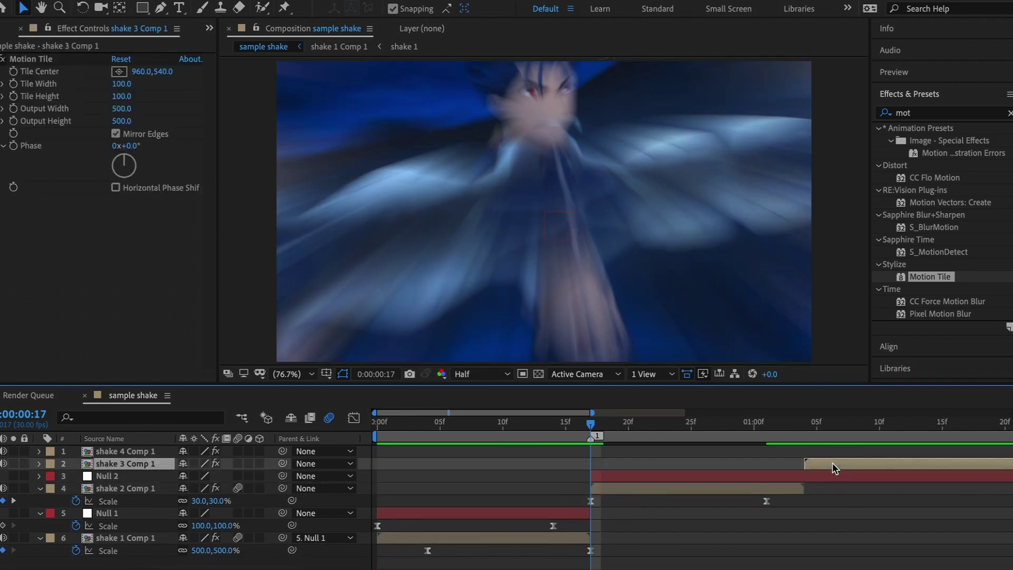
key("i")
key("KP_Multiply")
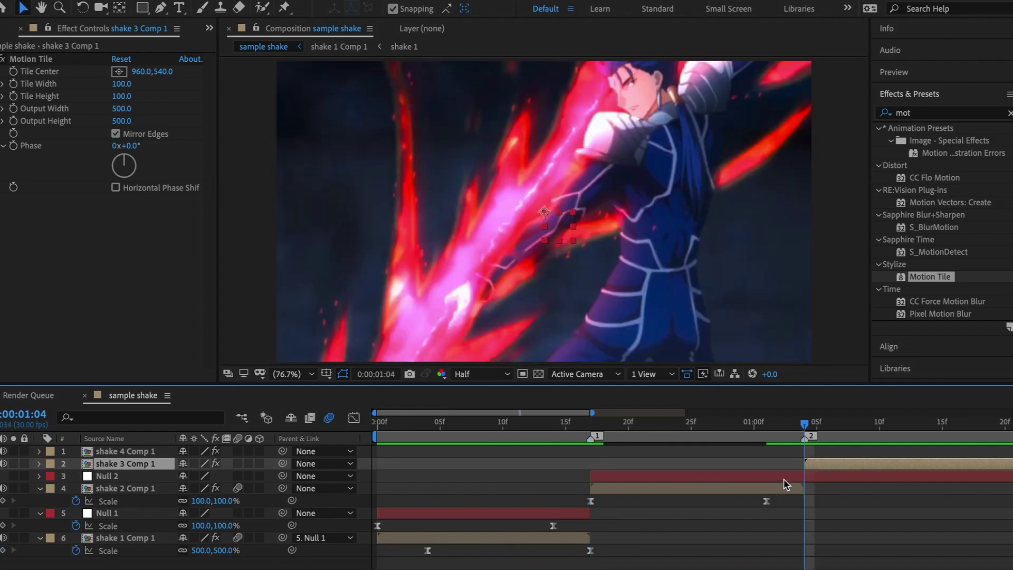
left_click(783, 479)
key("alt+bracketright")
- Parent shake 2 Comp 1 to Null 2 and keyframe Null 2's Scale from 100% to 20%
key("i")
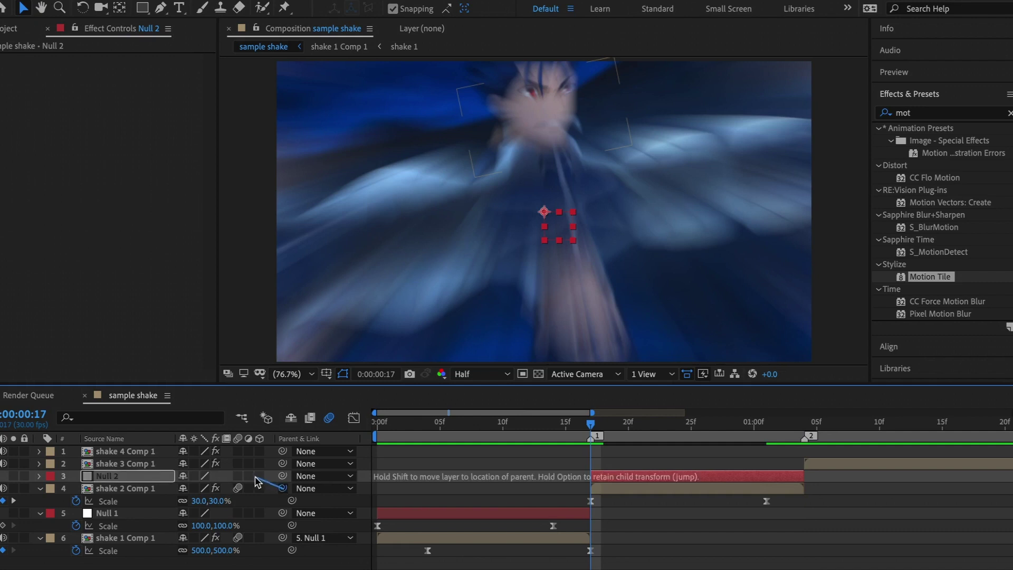
left_click_drag(282, 488, 111, 476)
left_click(75, 488)
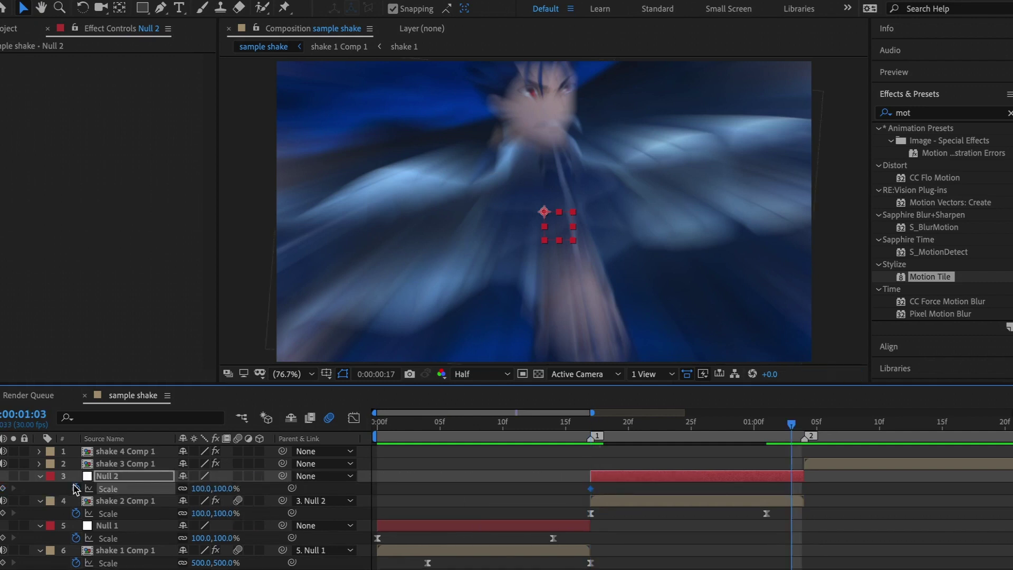
type("o0")
key("Return")
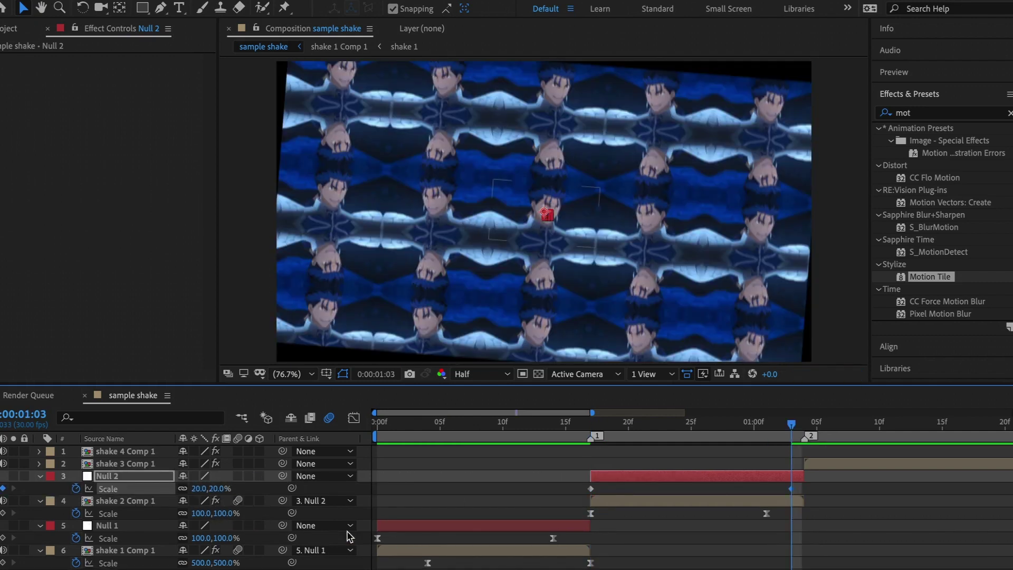
left_click(354, 417)
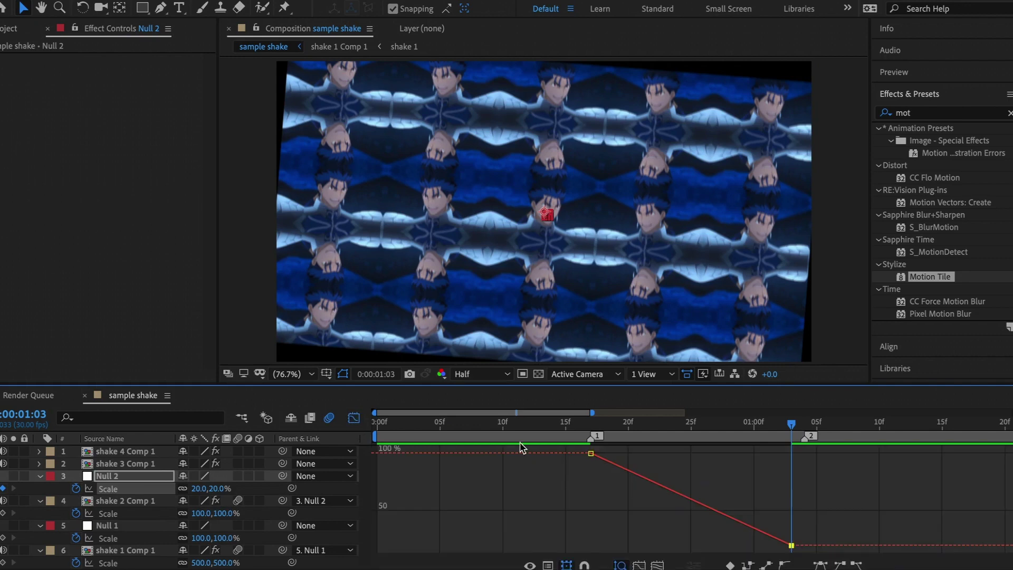
- Easy Ease Null 2's Scale, holding it high with a hump before the steep drop to 20%, then preview
double_click(686, 497)
left_click(821, 564)
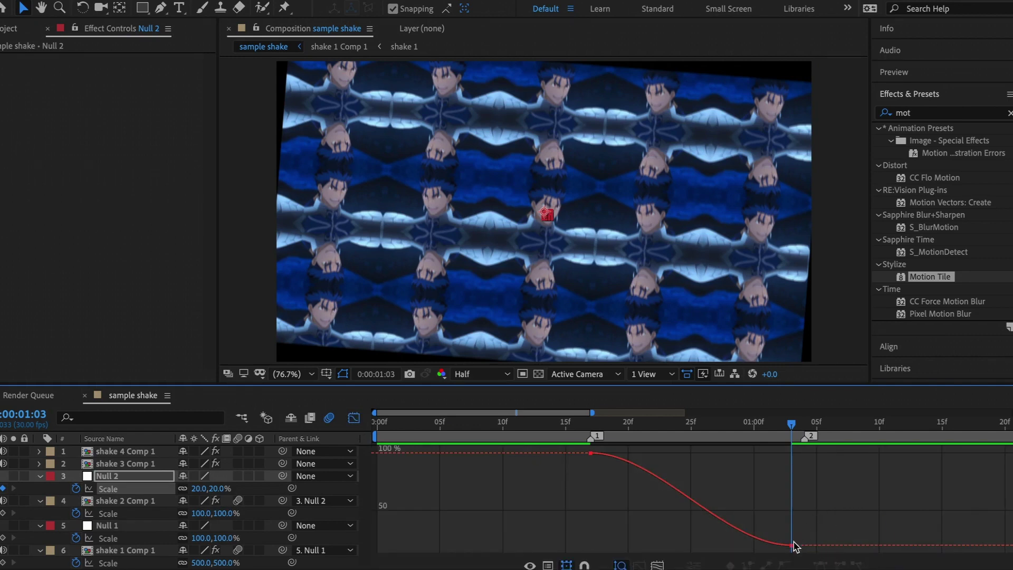
left_click_drag(724, 545, 787, 462)
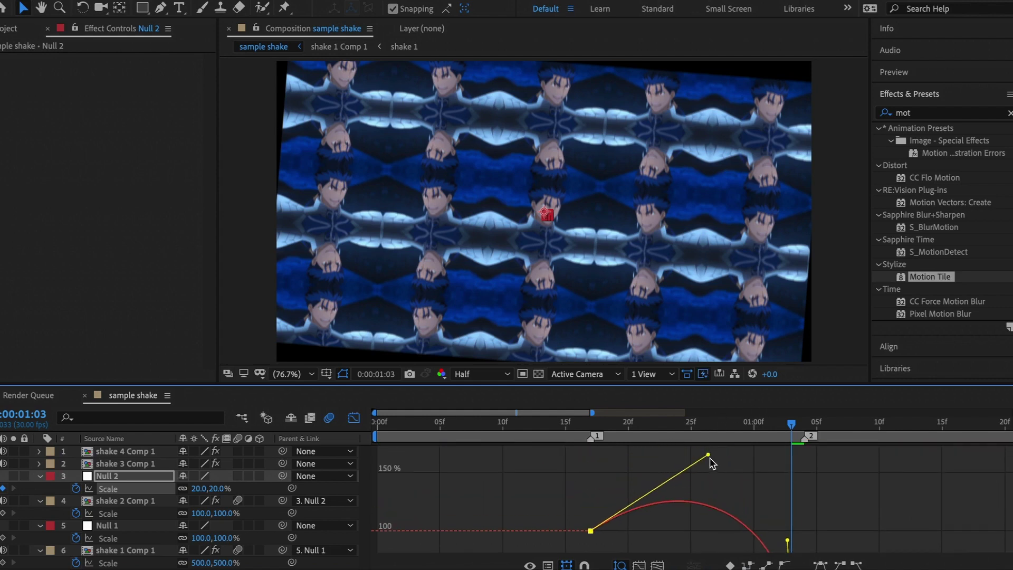
left_click_drag(657, 452, 712, 459)
left_click(353, 418)
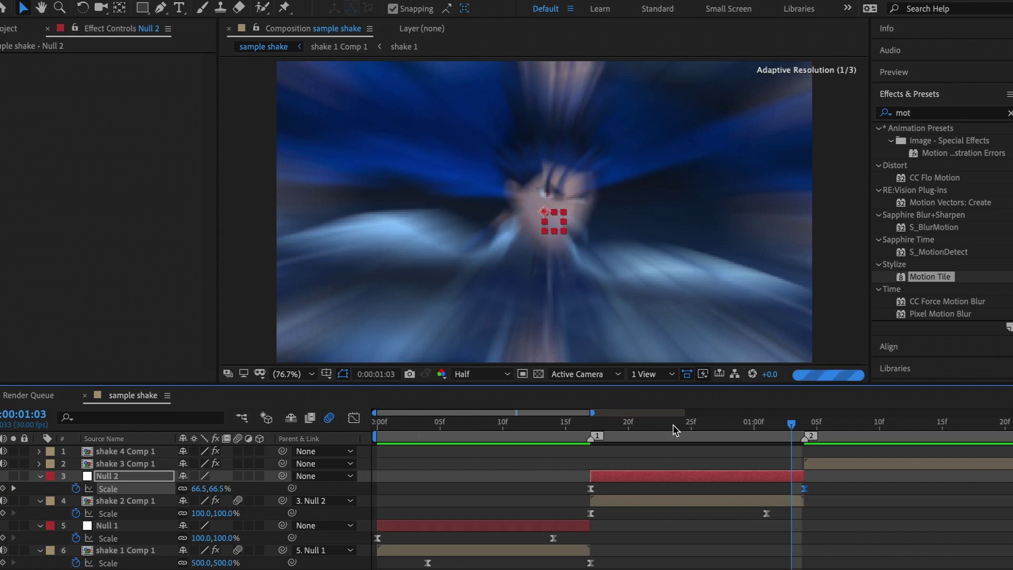
left_click_drag(673, 425, 340, 431)
key("space")
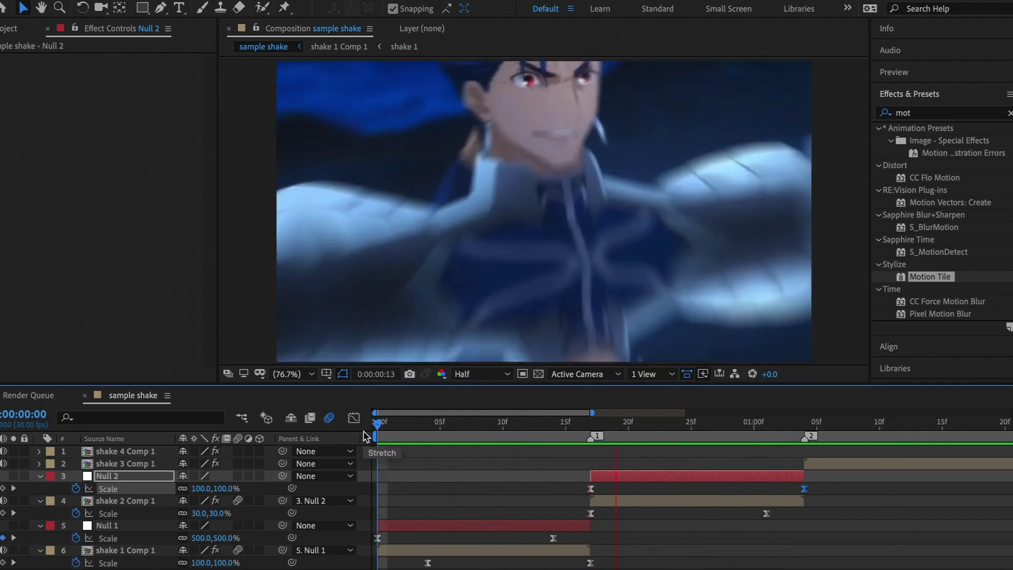
- Replay the composition preview from the start, then stop it
left_click(381, 425)
key("Home")
key("space")
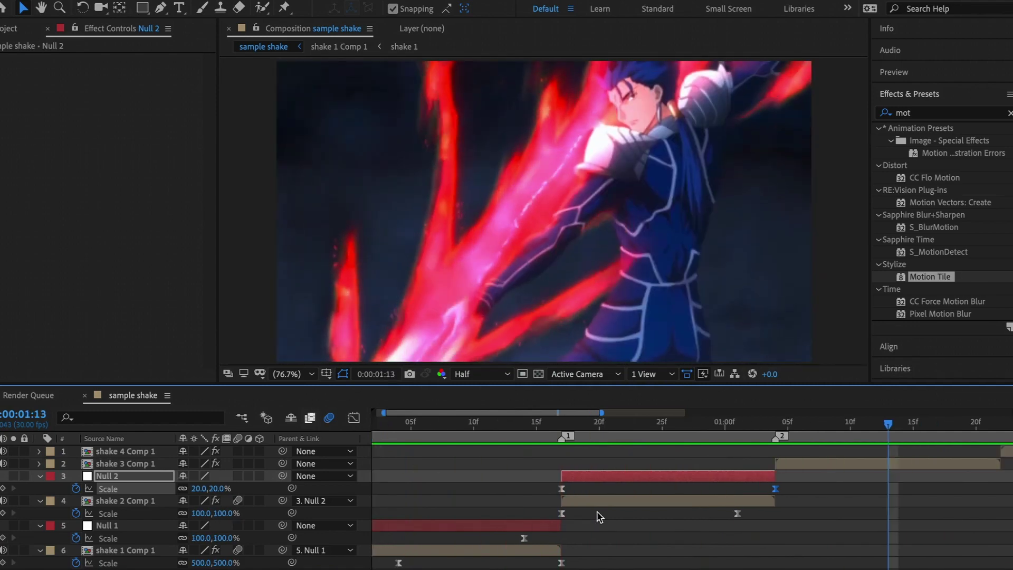
left_click(601, 465)
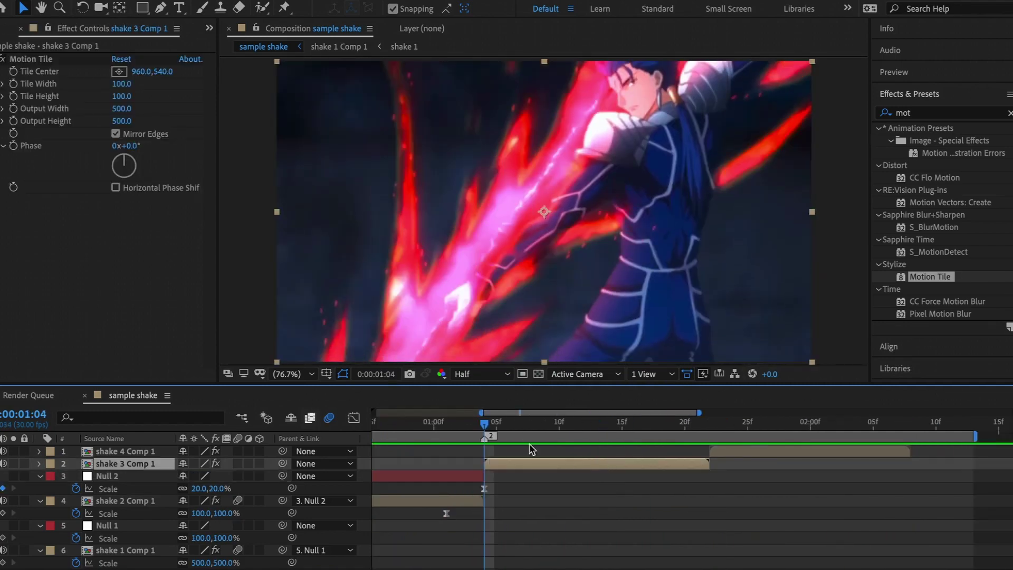
- Return the time near the comp start and select the Null 1 layer
scroll(494, 474, "left", 3)
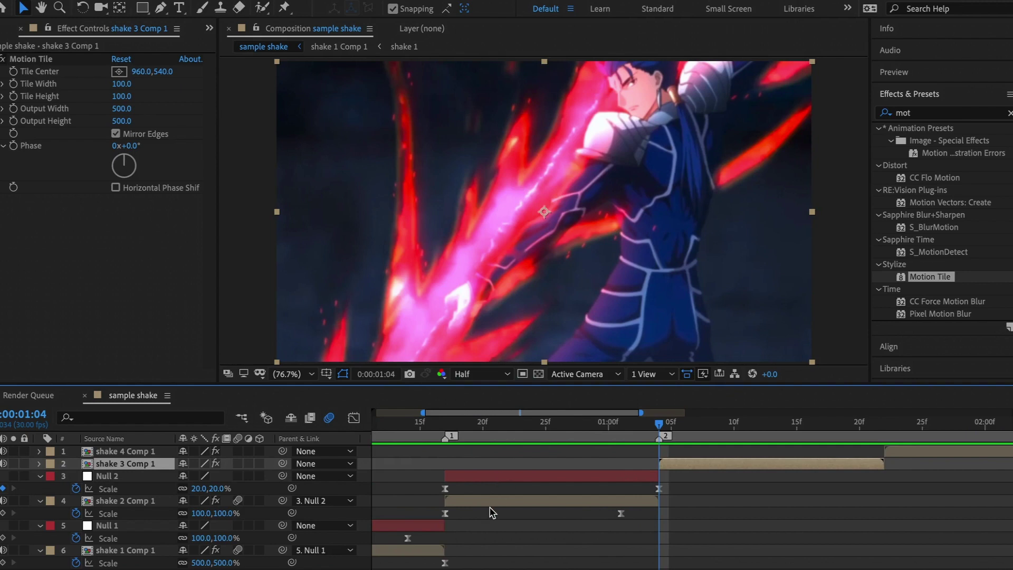
scroll(493, 511, "left", 3)
left_click_drag(426, 422, 376, 424)
left_click(434, 526)
- Keyframe Null 1's Rotation from 0° to 150°, nudging the 150° keyframe slightly later
key("r")
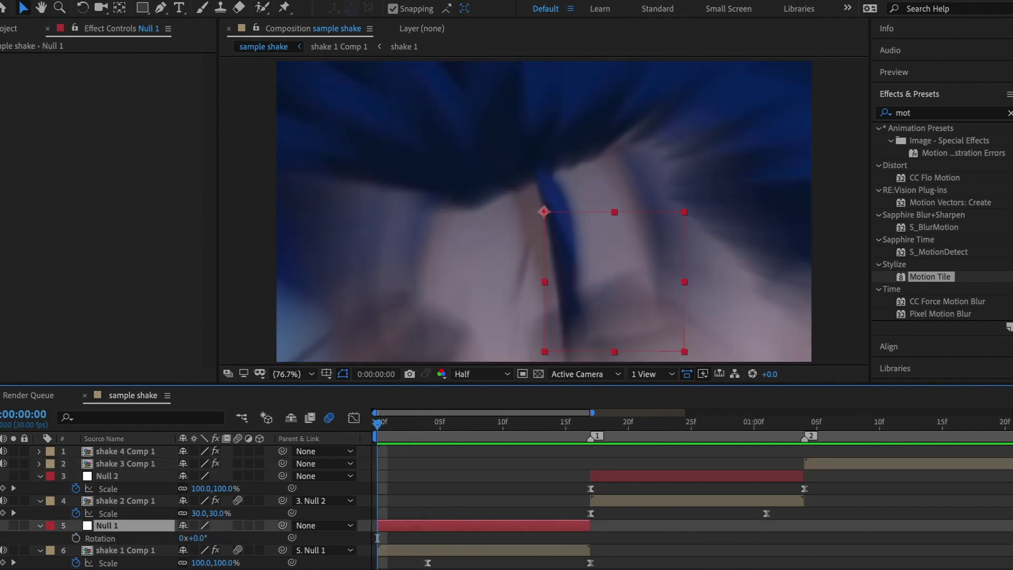
left_click(78, 536)
key("space")
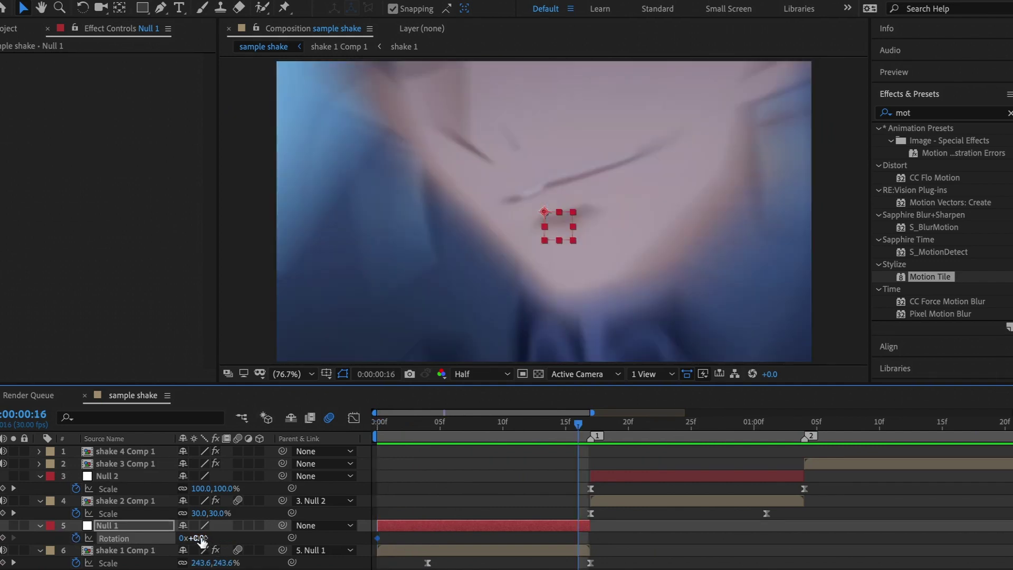
type("50")
key("Return")
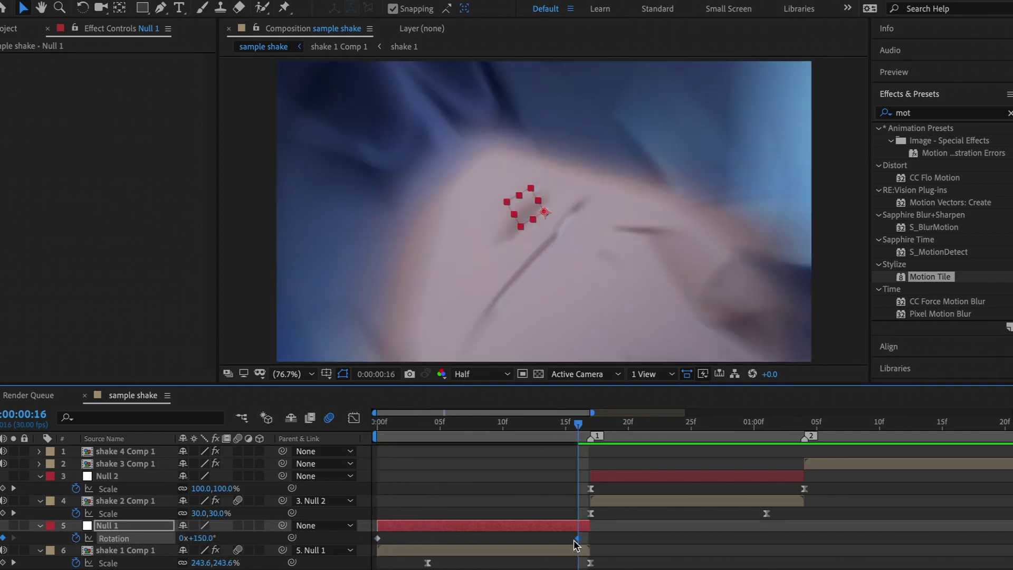
left_click(573, 539)
left_click(577, 539)
left_click_drag(579, 538, 590, 538)
- Easy Ease Null 1's rotation curve so it dips below zero, then snaps up to 150°
left_click(353, 418)
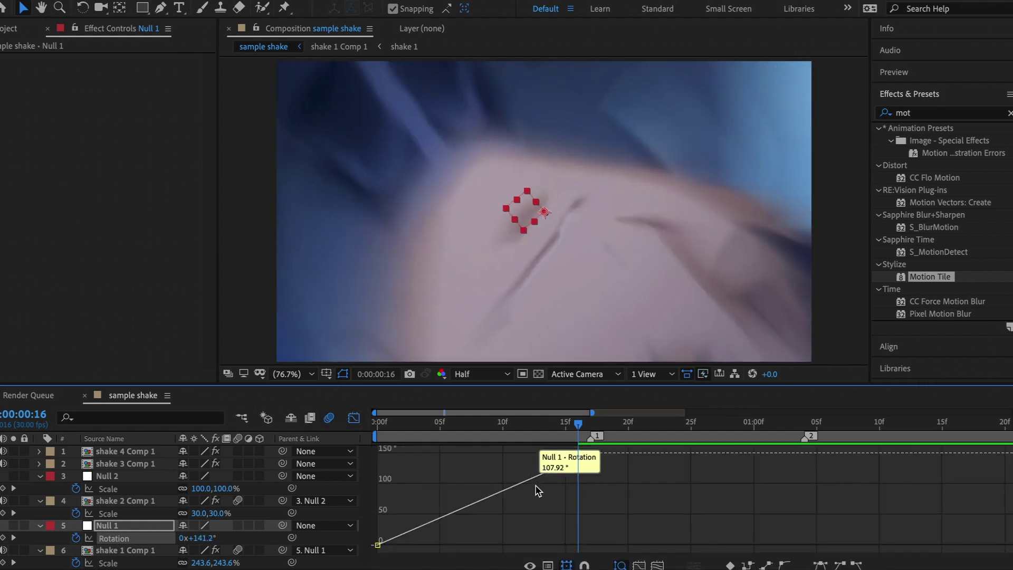
left_click(823, 565)
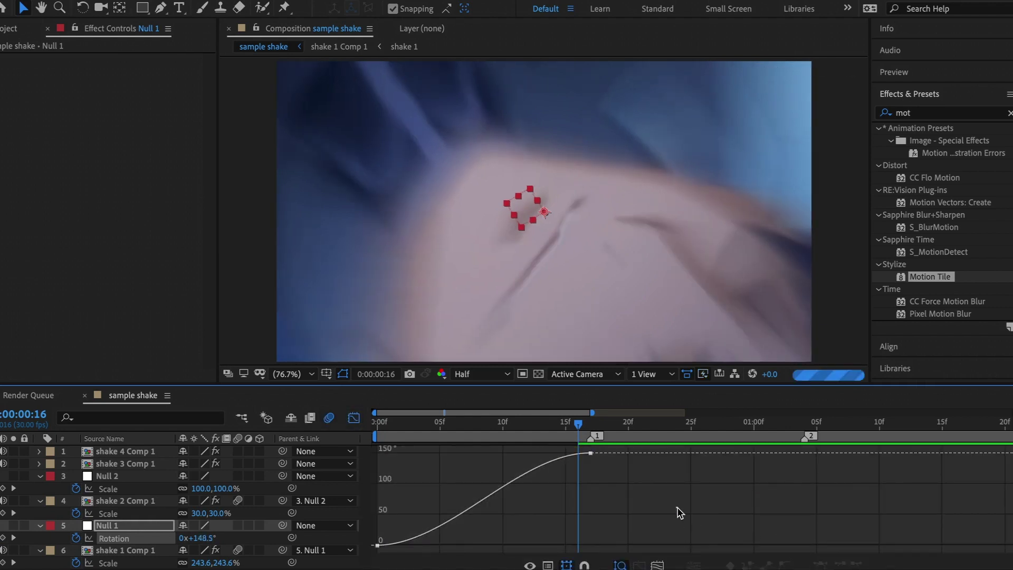
left_click_drag(520, 453, 580, 532)
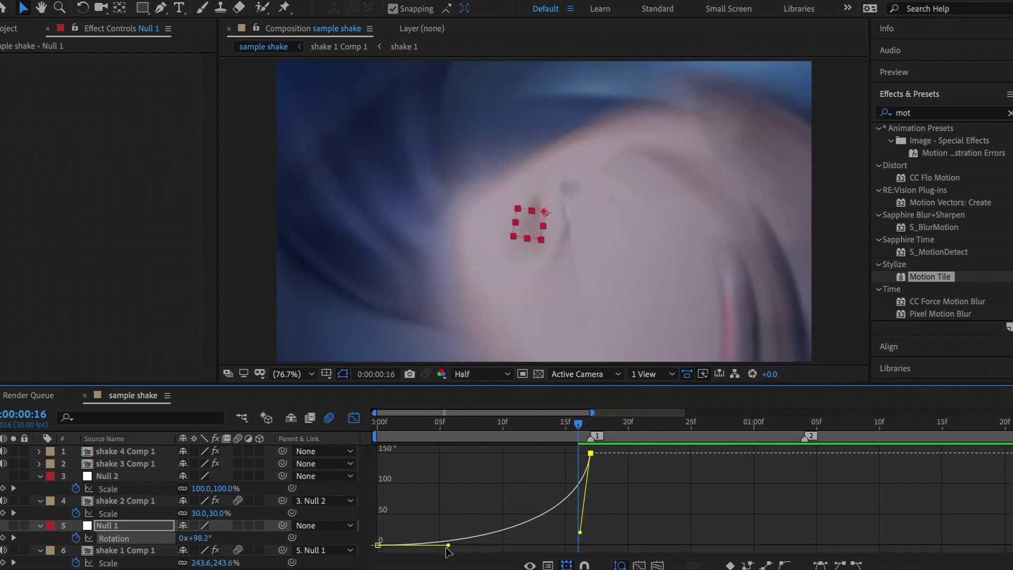
left_click_drag(447, 551, 513, 545)
- Preview the rotation, lengthen the first keyframe's ease, and preview again
left_click(415, 425)
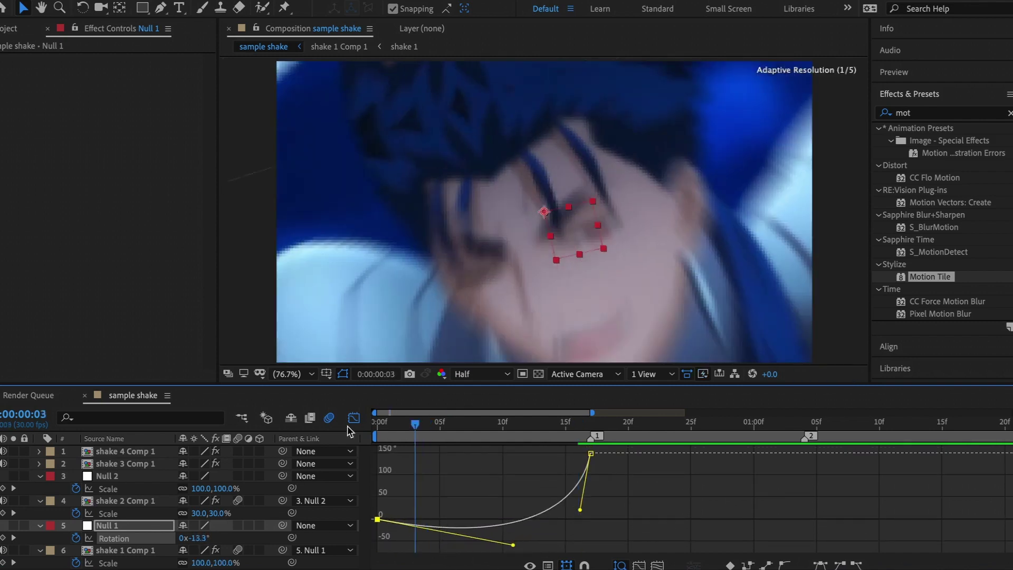
key("Home")
key("space")
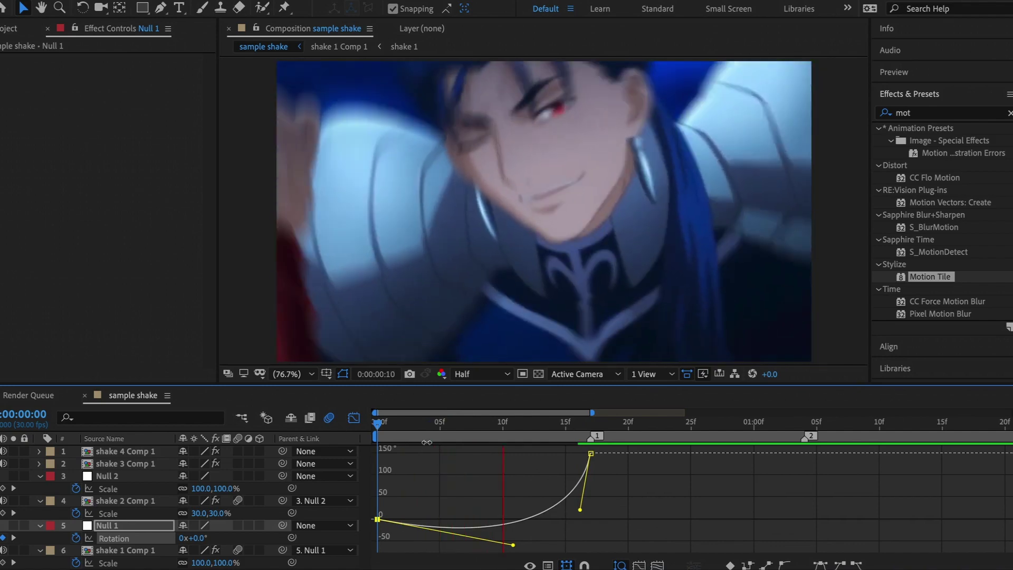
key("space")
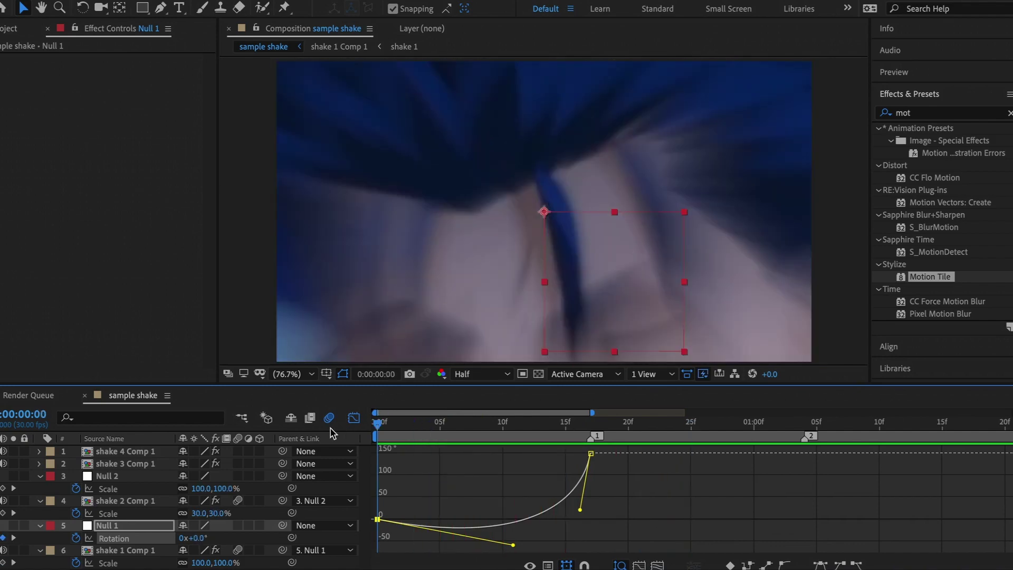
key("space")
key("space")
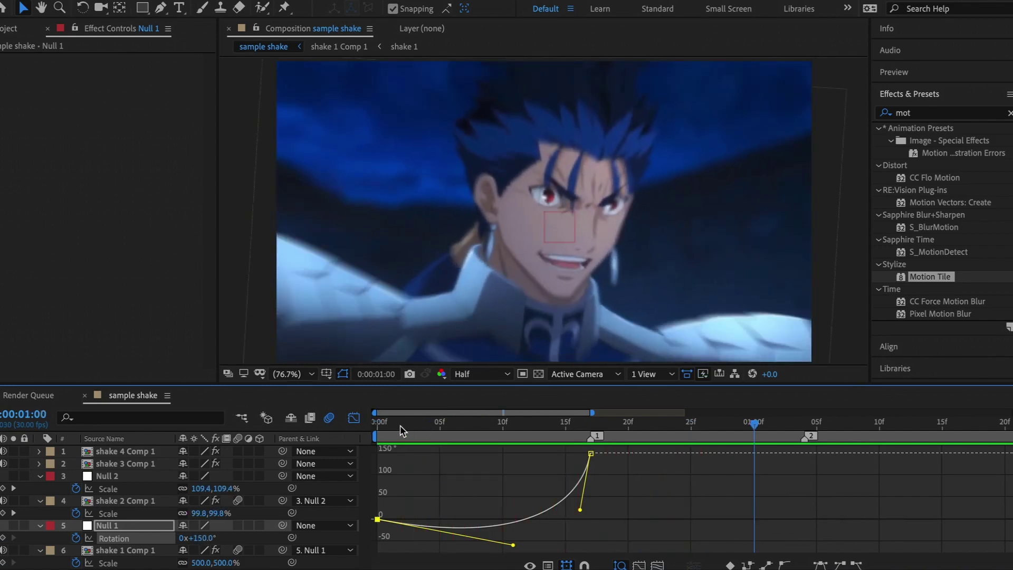
key("Home")
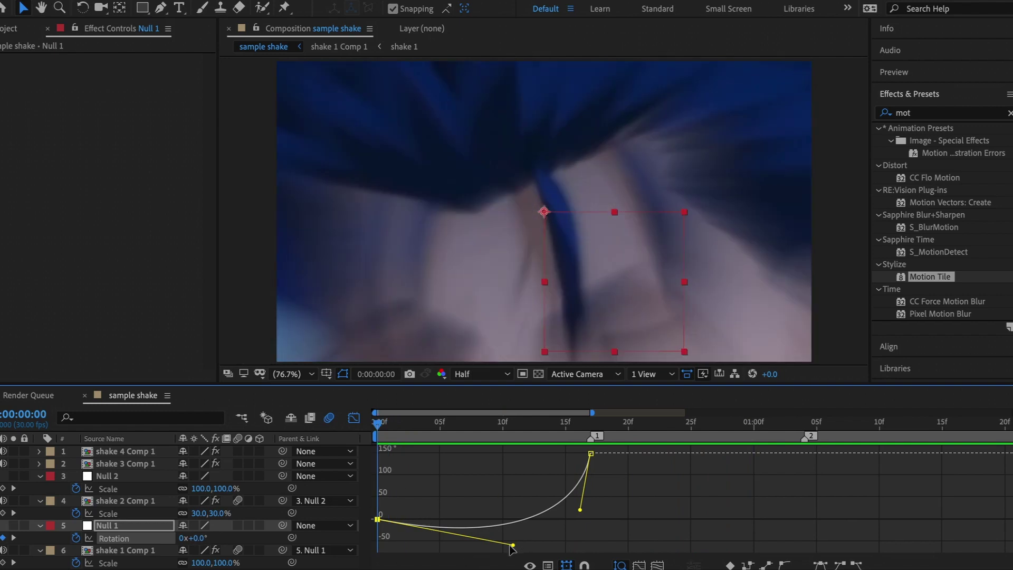
left_click_drag(511, 548, 467, 544)
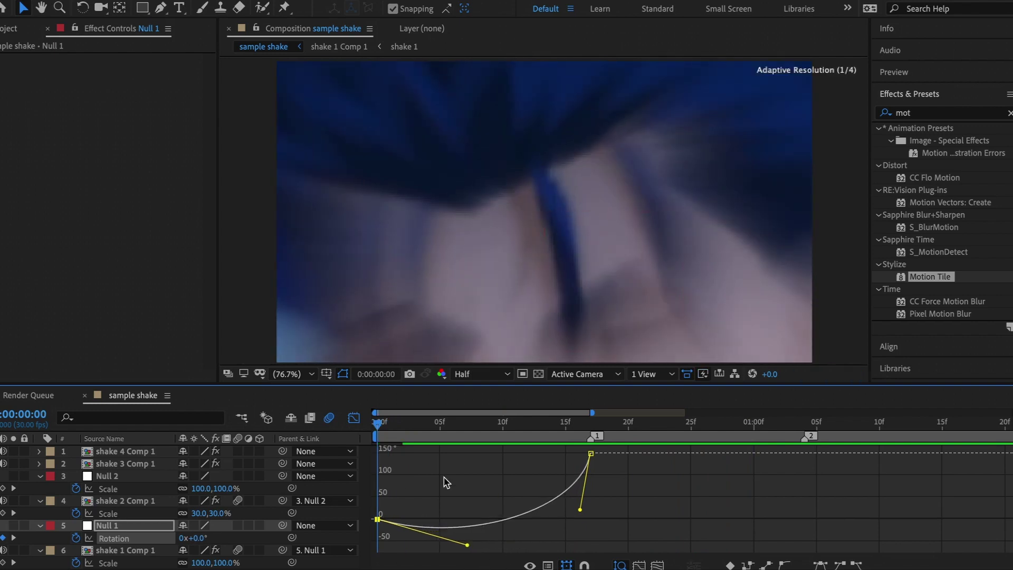
key("space")
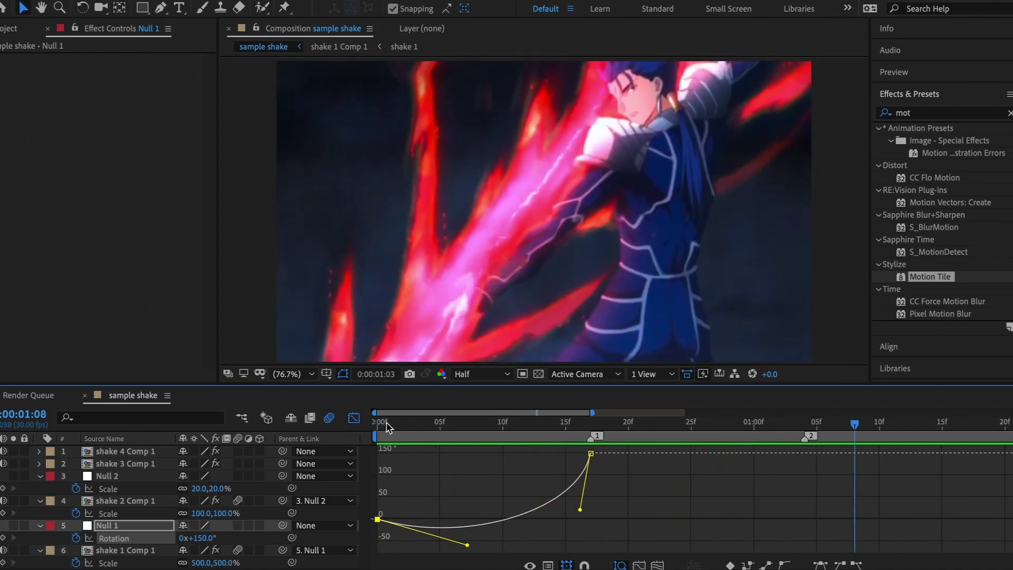
- Keyframe Null 2's Rotation at -150° at its in-point, moving the 0° keyframe later
left_click(354, 418)
left_click(606, 477)
key("r")
key("i")
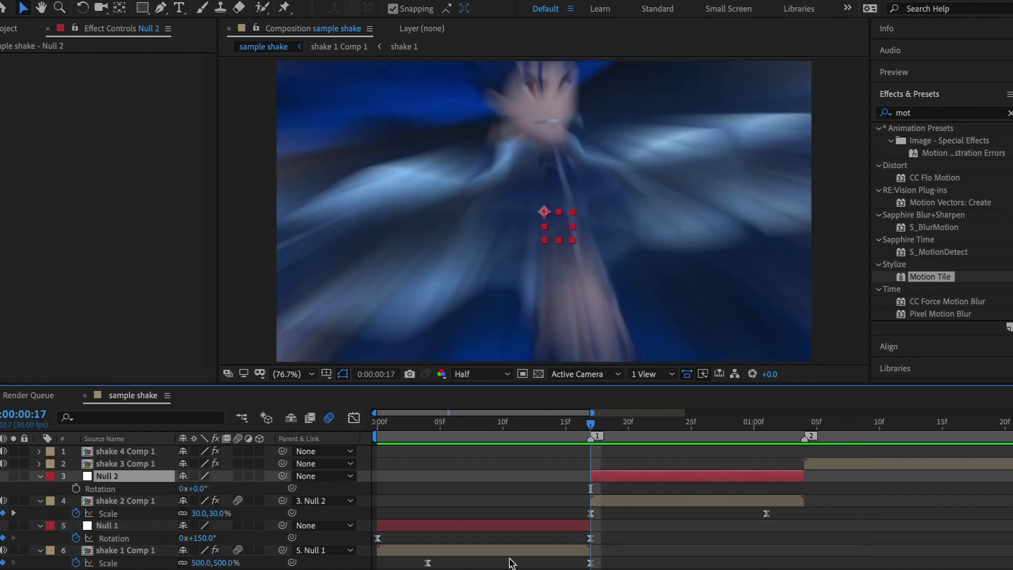
left_click(77, 489)
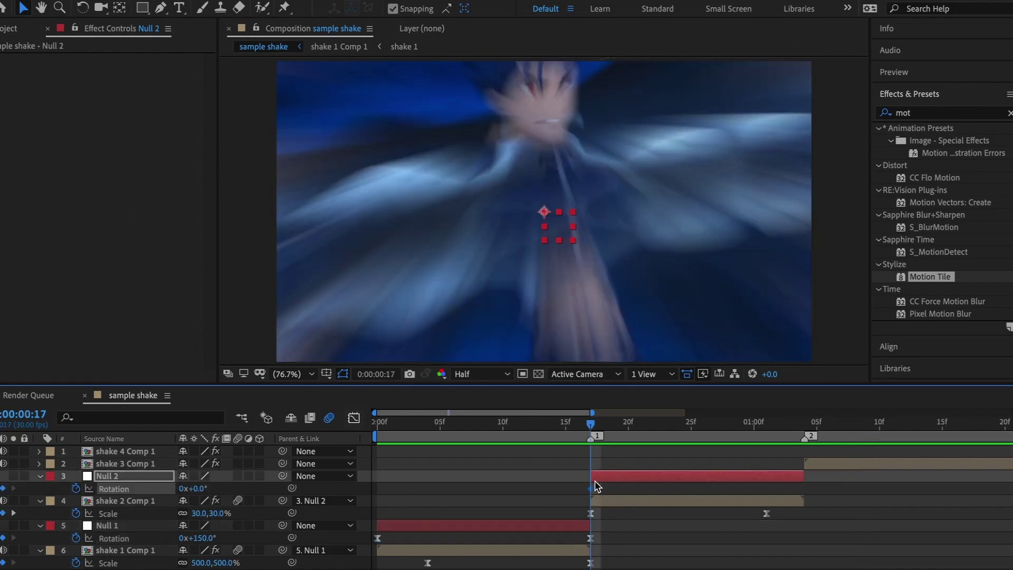
left_click_drag(633, 493, 781, 489)
key("Return")
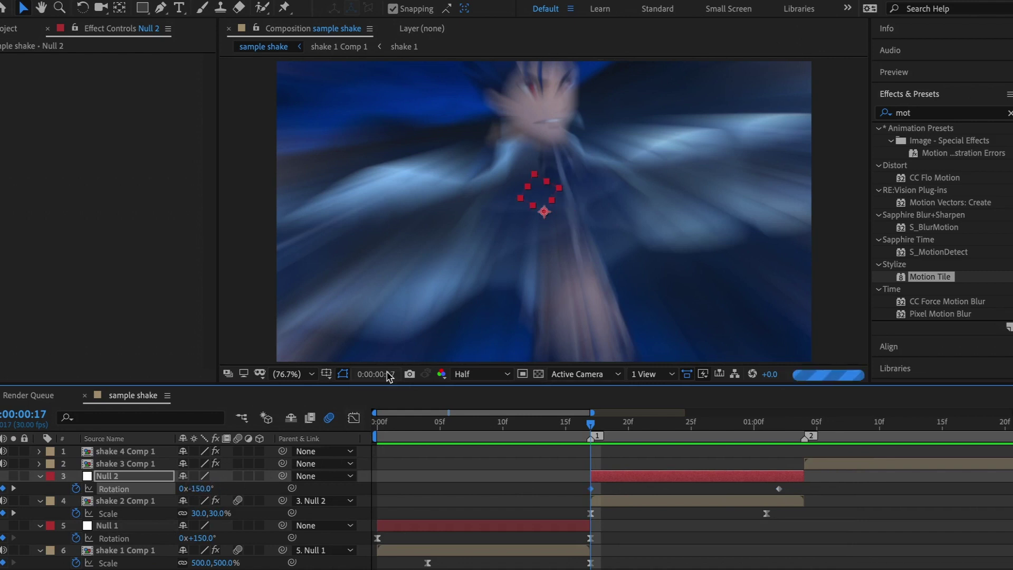
- Easy Ease Null 2's rotation curve into a sharp burst that settles slowly into 0°
left_click(355, 419)
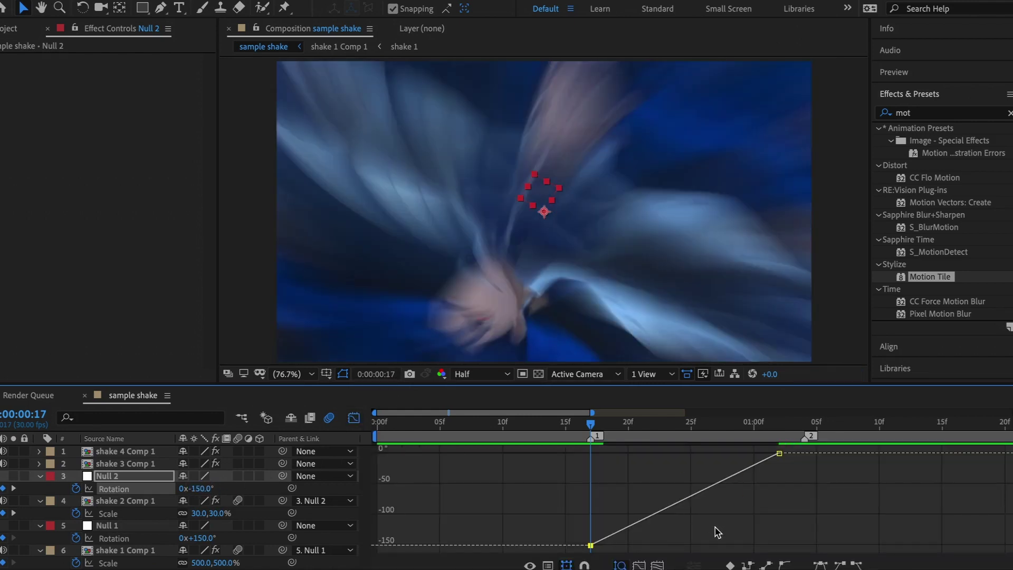
double_click(680, 502)
left_click(820, 563)
left_click(636, 531)
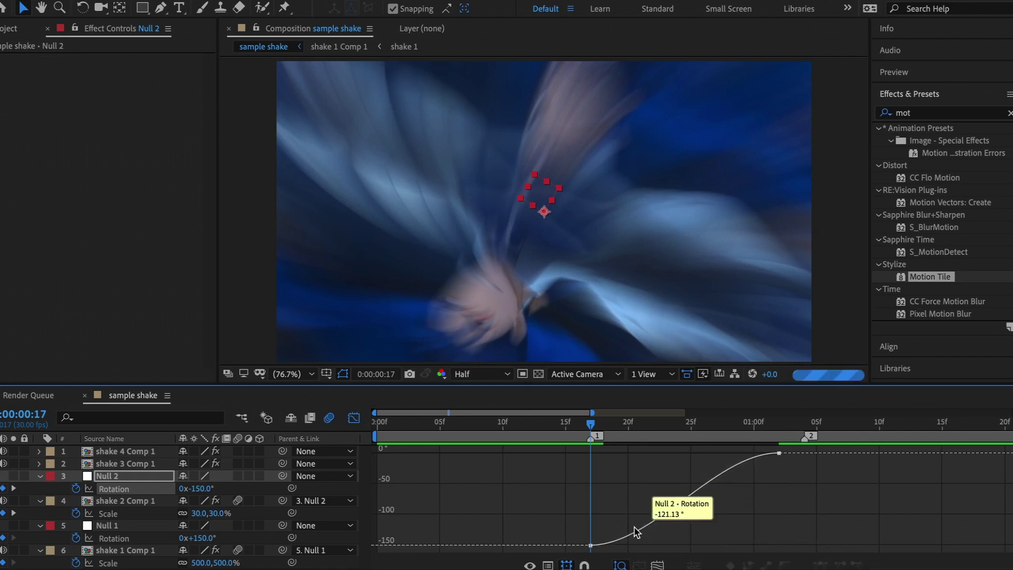
left_click(590, 544)
mouse_move(653, 547)
left_mouse_down()
mouse_move(554, 498)
mouse_move(554, 472)
left_mouse_up()
left_click_drag(714, 454, 623, 454)
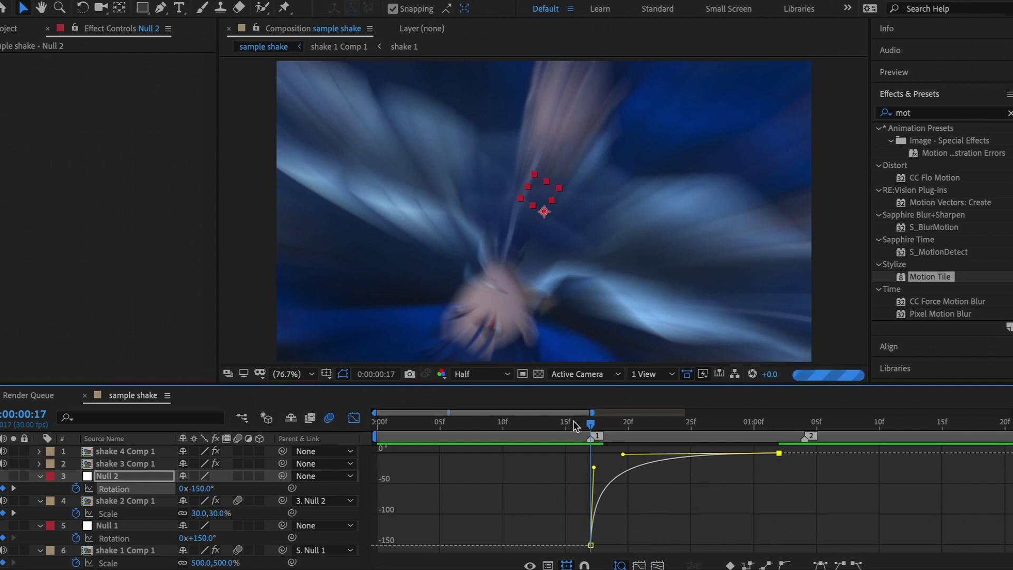
left_click(353, 418)
left_click(614, 502)
type("20")
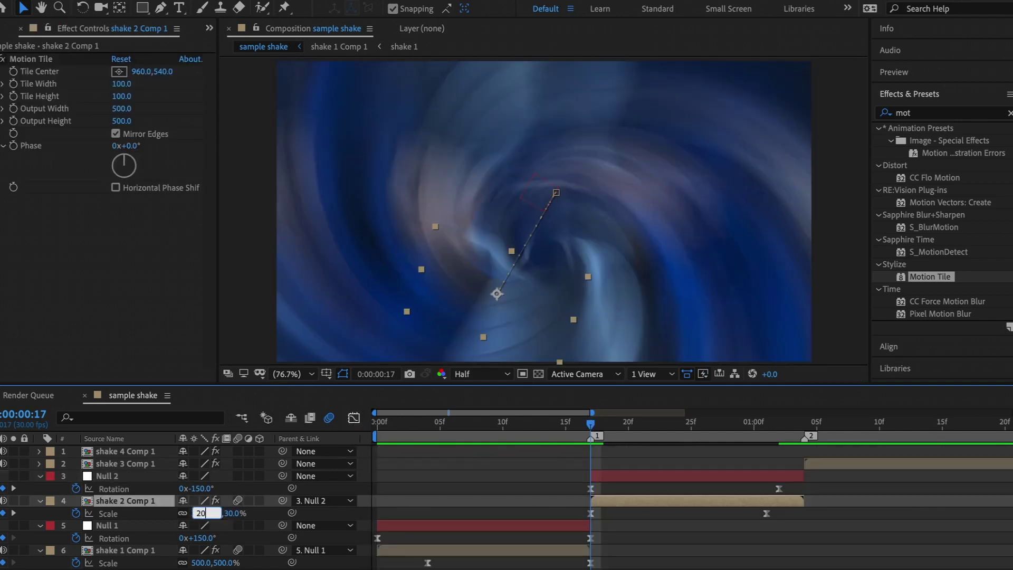
- Commit 20% as shake 2 Comp 1's starting Scale and preview the composition
key("Return")
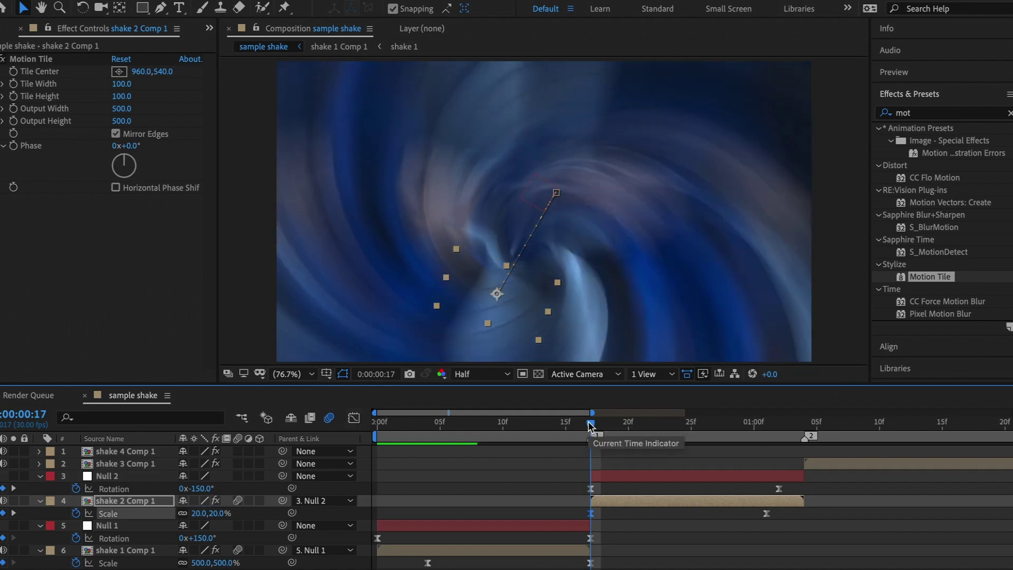
key("space")
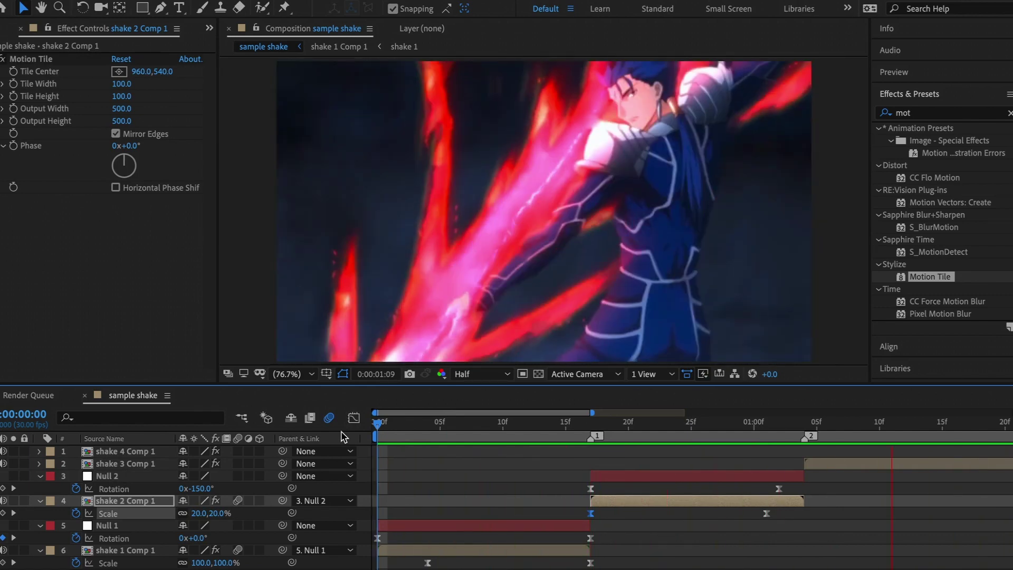
key("space")
- Separate shake 3 Comp 1's Position into X and Y dimensions at its in-point
left_click(704, 465)
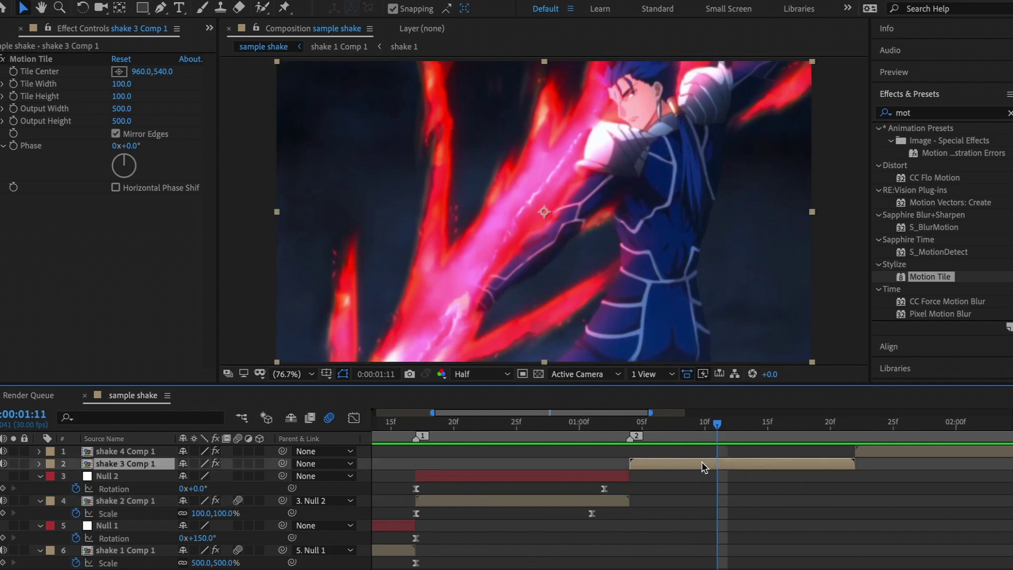
key("i")
key("p")
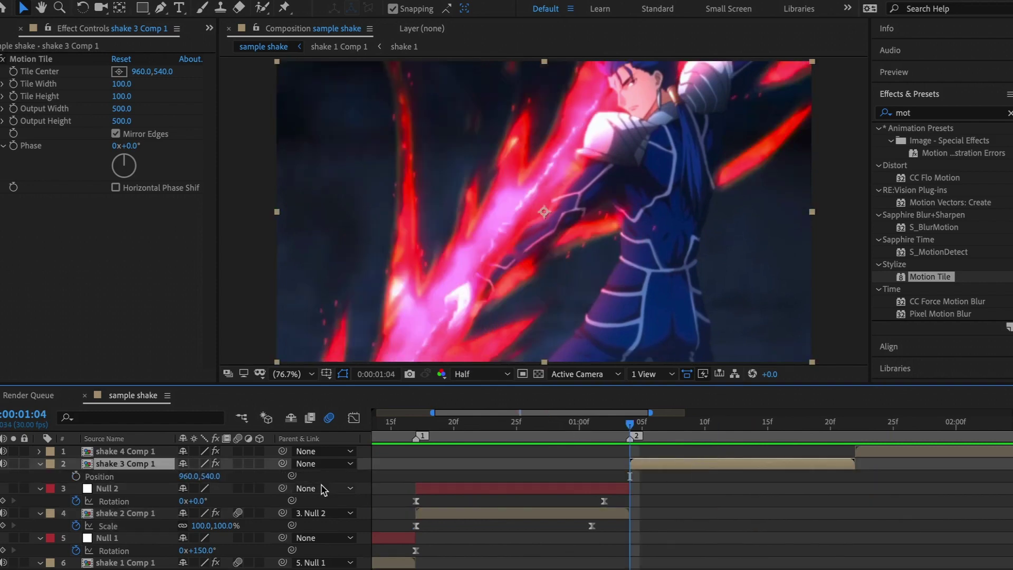
right_click(111, 481)
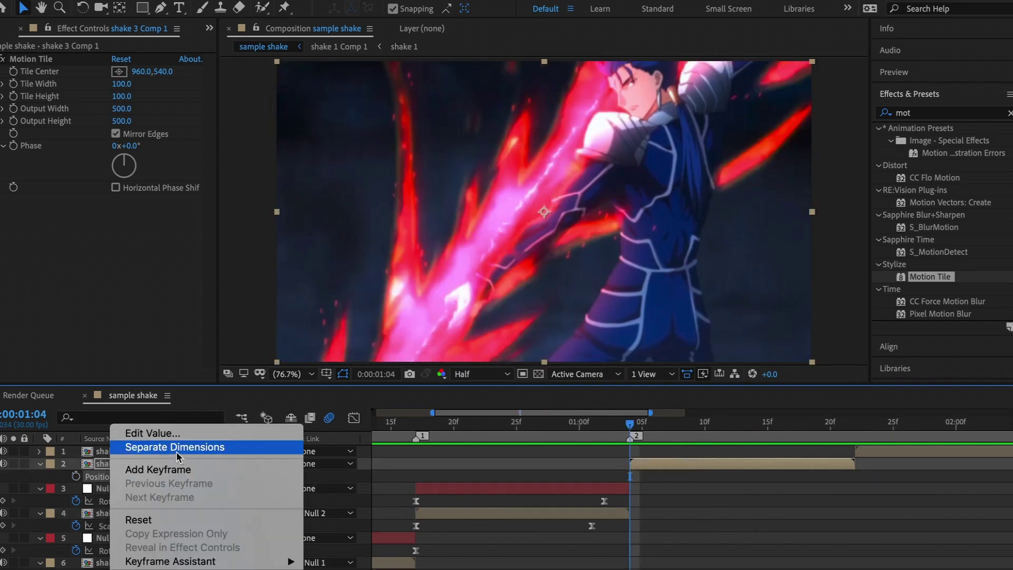
left_click(158, 449)
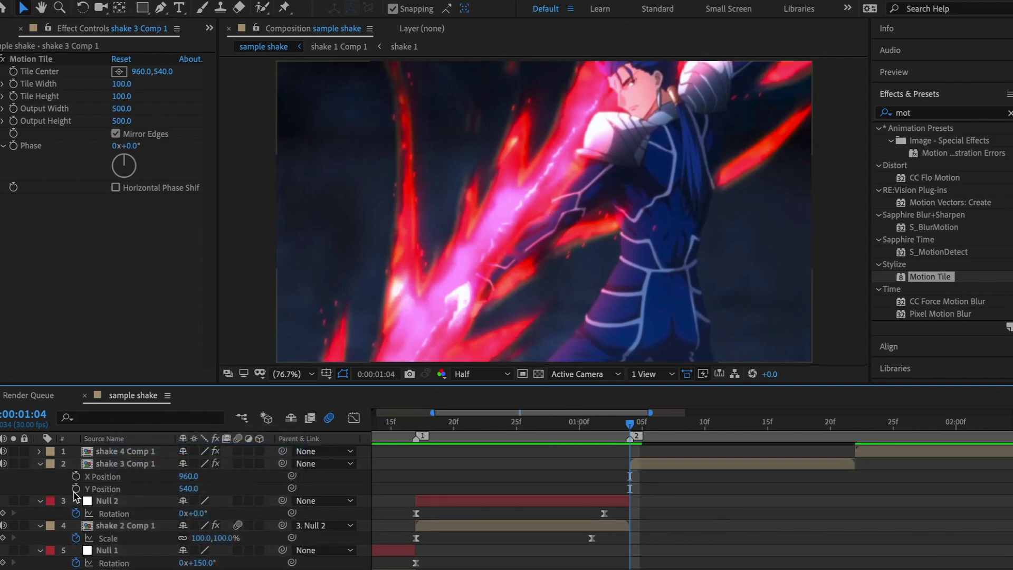
- Keyframe Y Position at 979, then 305 at 1:20, then 884 at 2:04
left_click(75, 488)
left_click_drag(191, 490, 908, 429)
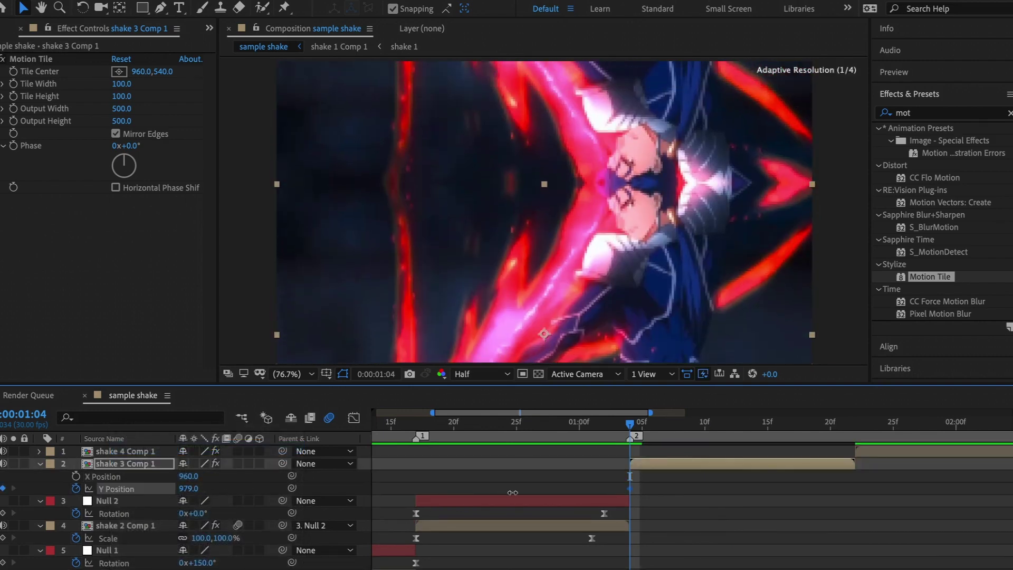
left_click_drag(767, 424, 831, 424)
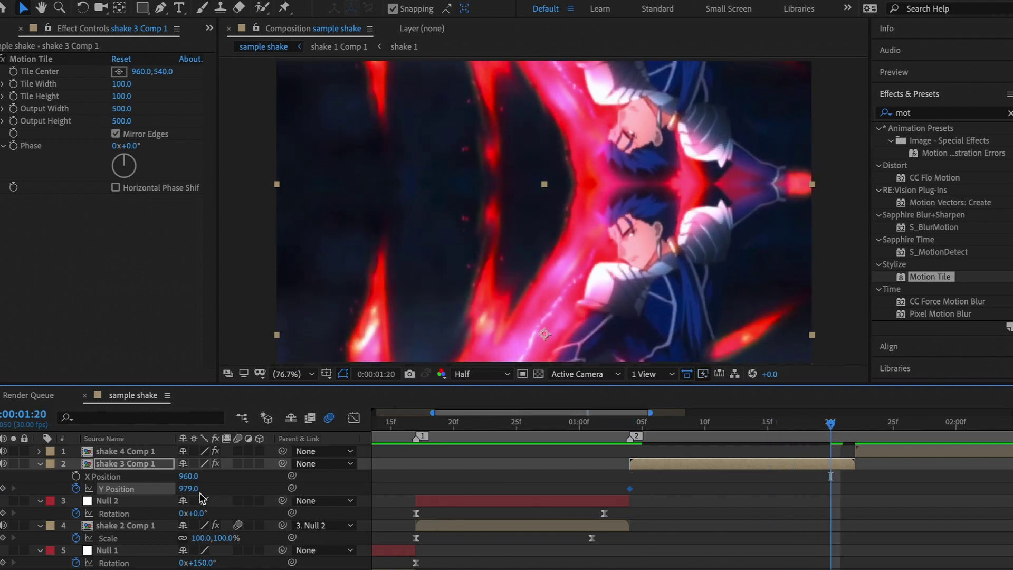
mouse_move(188, 489)
left_mouse_down()
mouse_move(169, 478)
mouse_move(132, 488)
left_mouse_up()
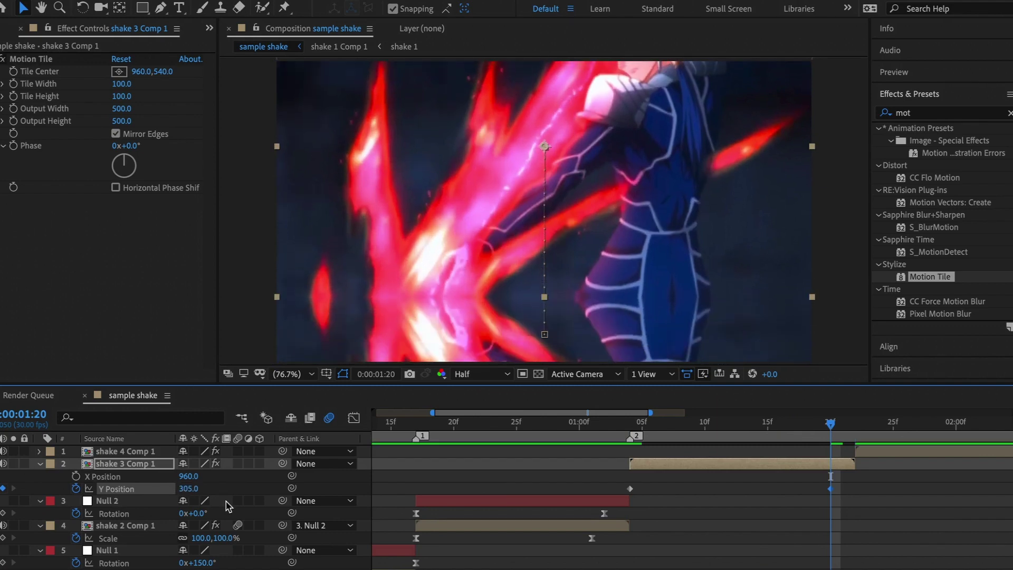
left_click_drag(596, 412, 714, 412)
left_click(657, 424)
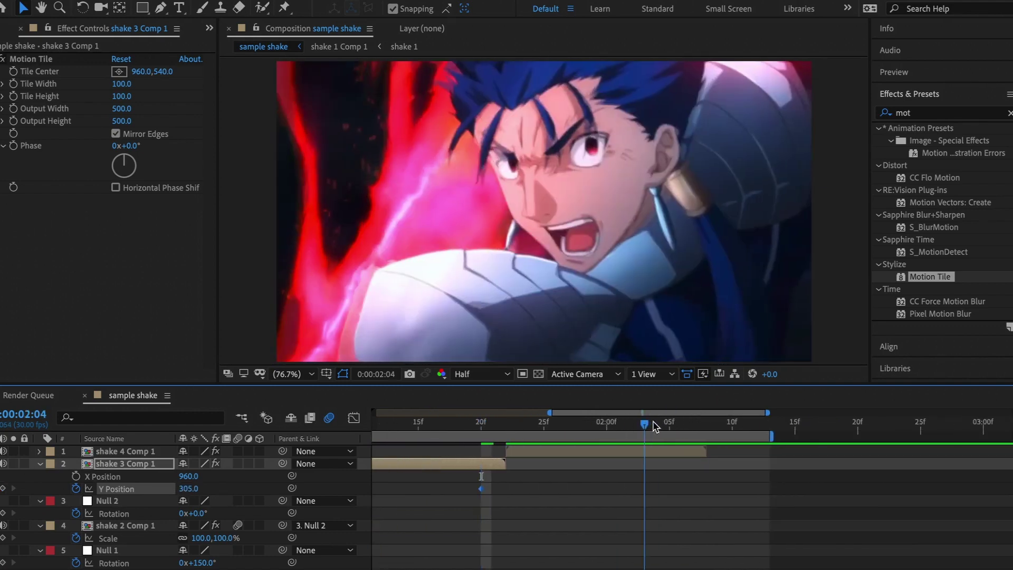
left_click_drag(188, 489, 359, 491)
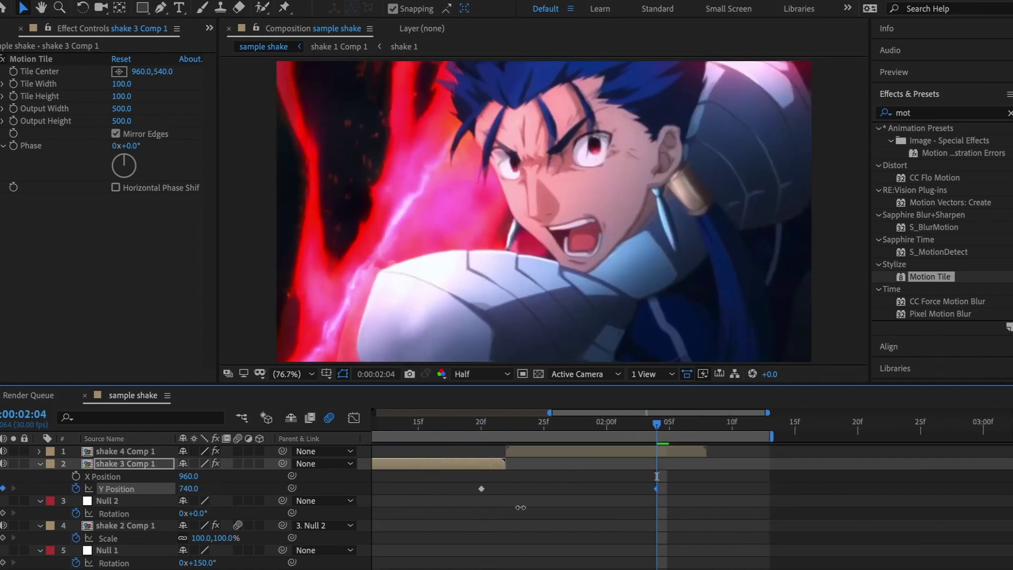
left_click_drag(194, 493, 330, 491)
scroll(499, 509, "left", 2)
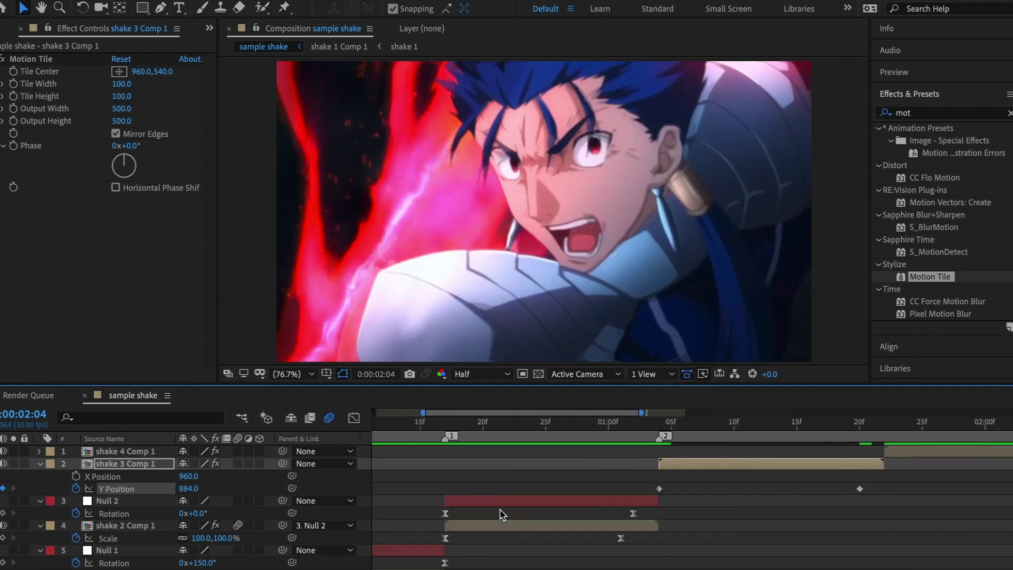
scroll(499, 508, "left", 2)
scroll(499, 509, "left", 2)
- Easy Ease the three Y Position keyframes into a smooth dip-and-rise curve
left_click(353, 416)
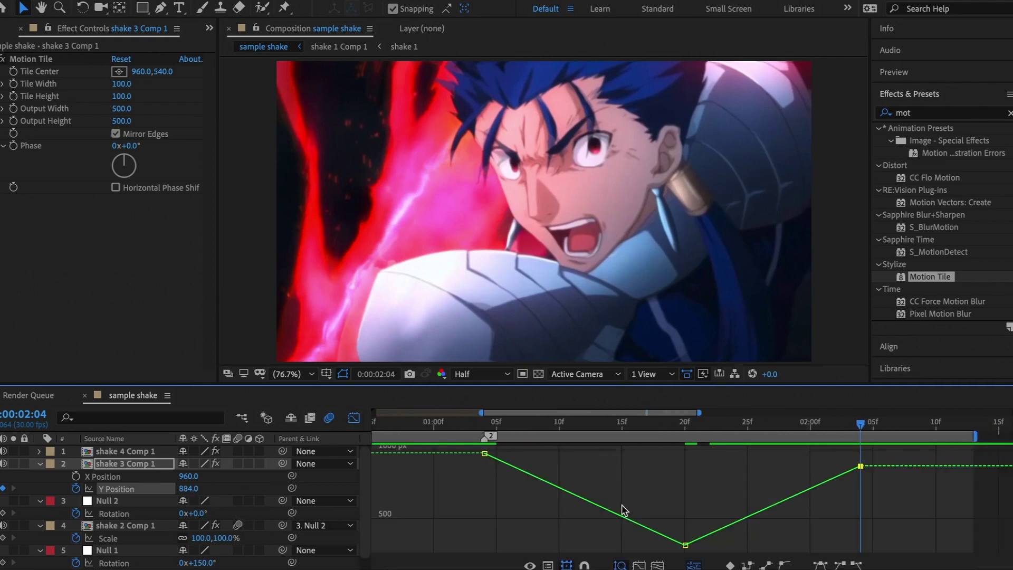
left_click(821, 565)
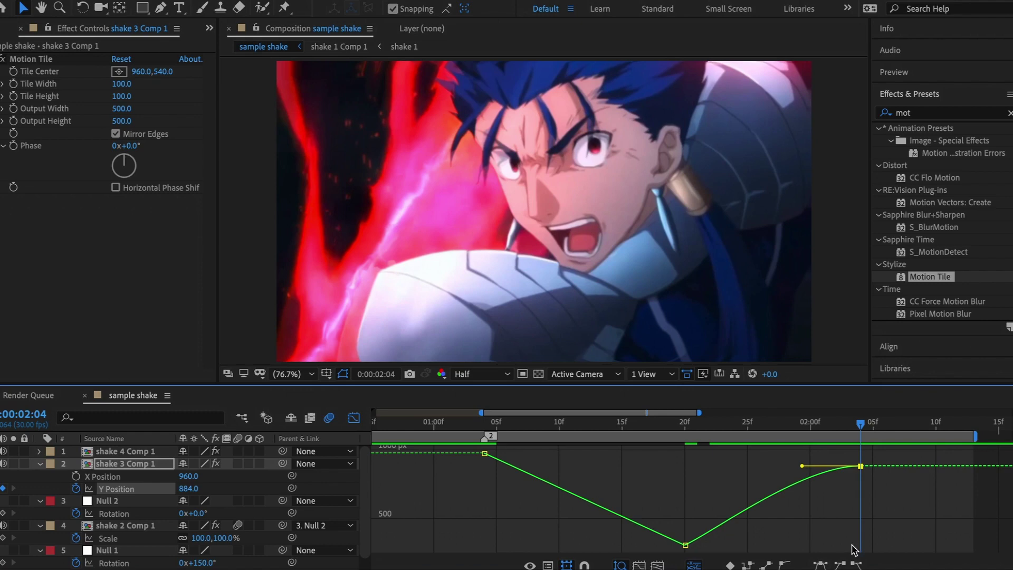
left_click(686, 553)
left_click(685, 544)
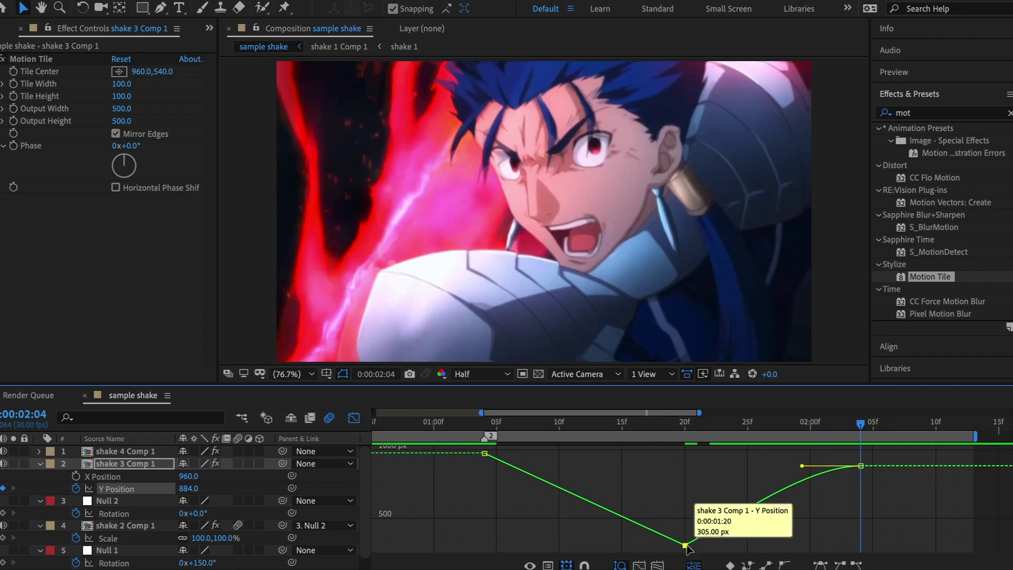
left_click(820, 565)
left_click(484, 452)
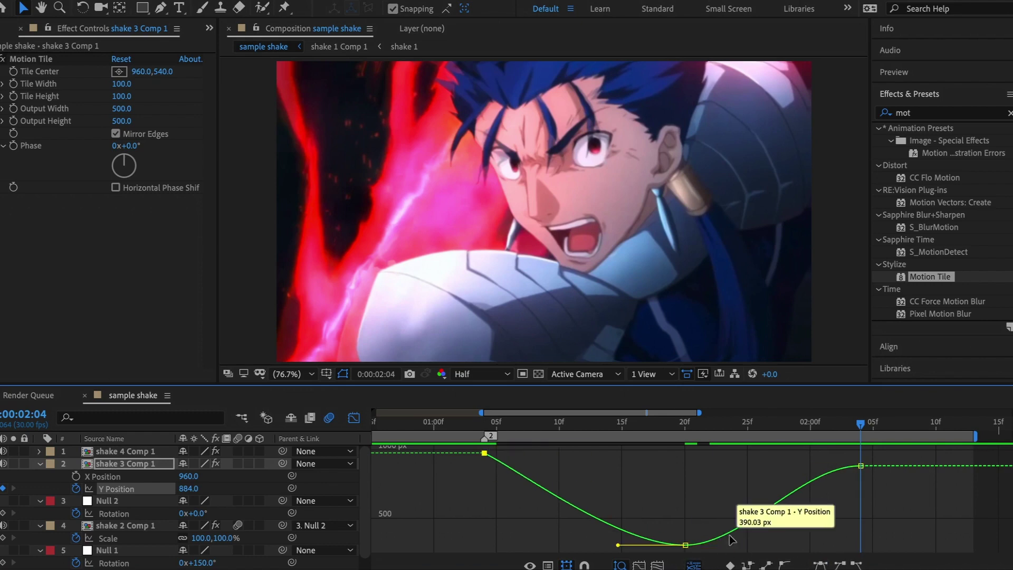
left_click(821, 565)
- Add a Rotation keyframe on shake 3 Comp 1 at its in-point, 0:00:01:04
left_click(361, 421)
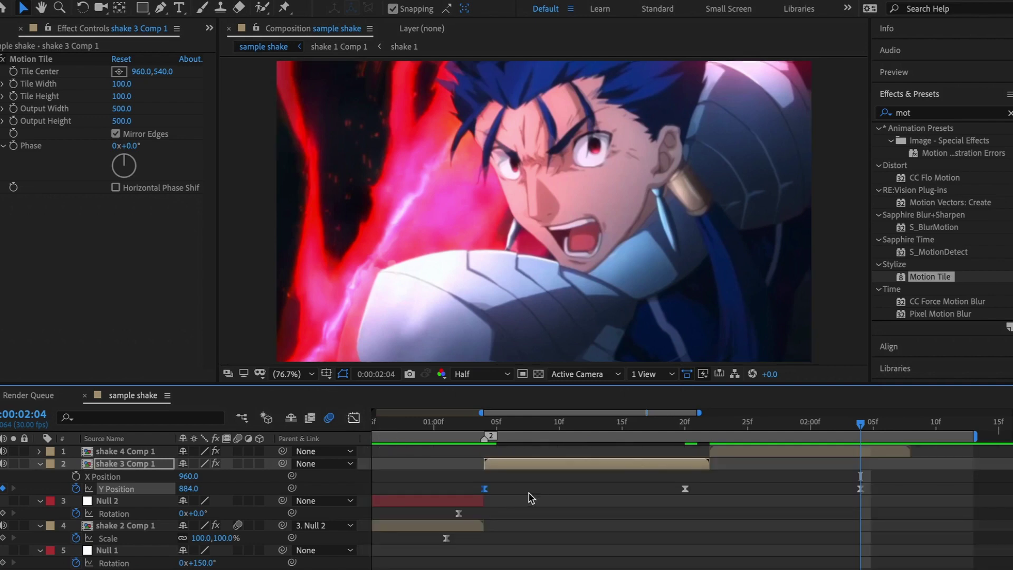
left_click(482, 489)
key("i")
key("r")
left_click(76, 476)
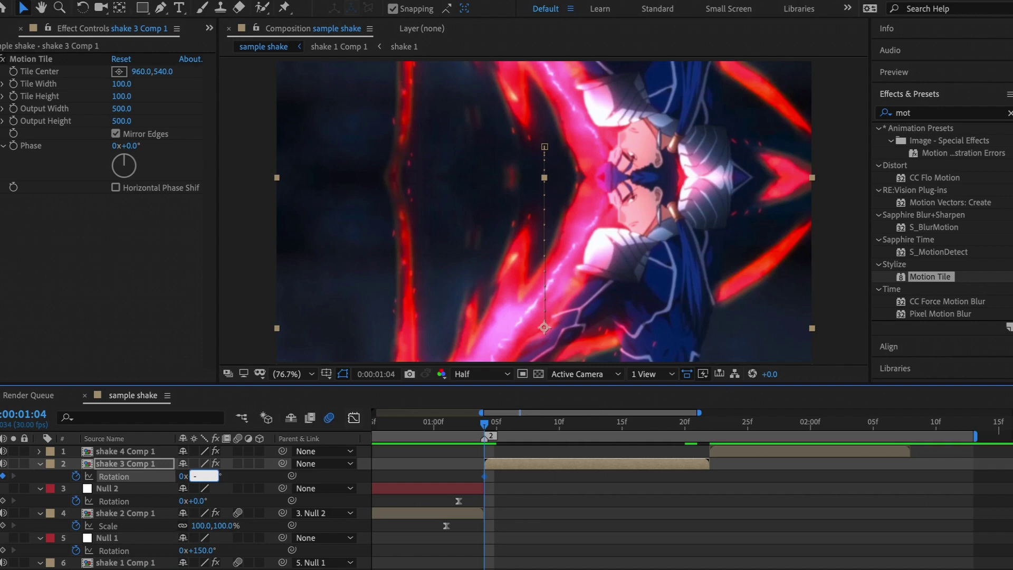
- Set Rotation to -5° at the in-point and +5° at the out-point, spreading the keyframes outward
type("5")
key("Return")
type("o")
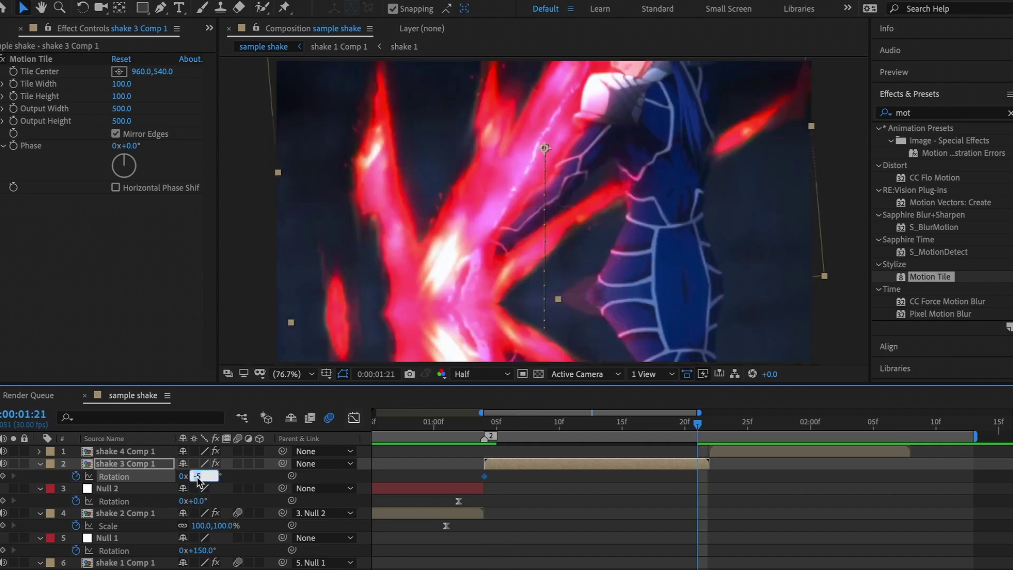
type("5")
key("Return")
left_click_drag(483, 476, 459, 476)
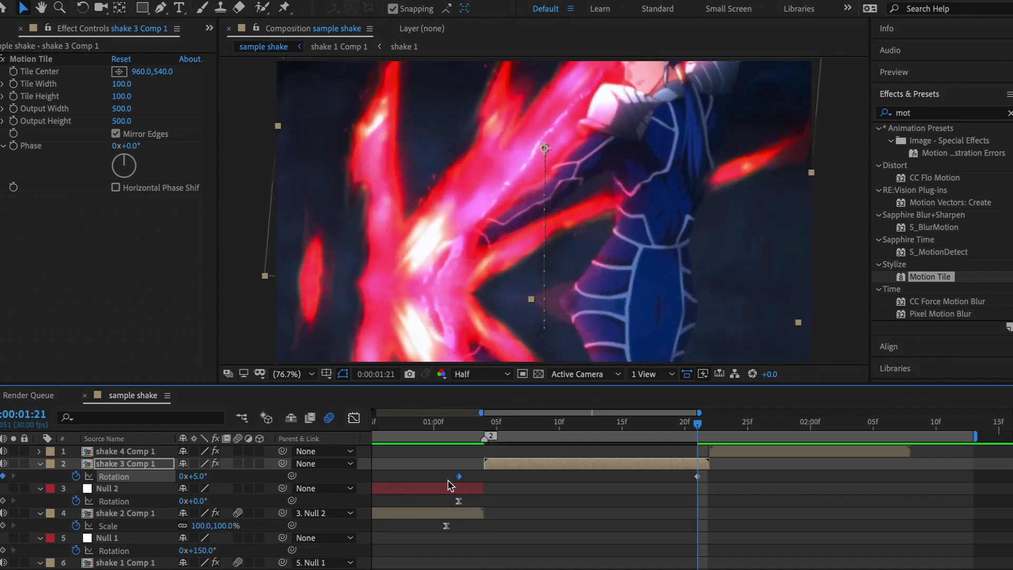
left_click_drag(697, 475, 735, 475)
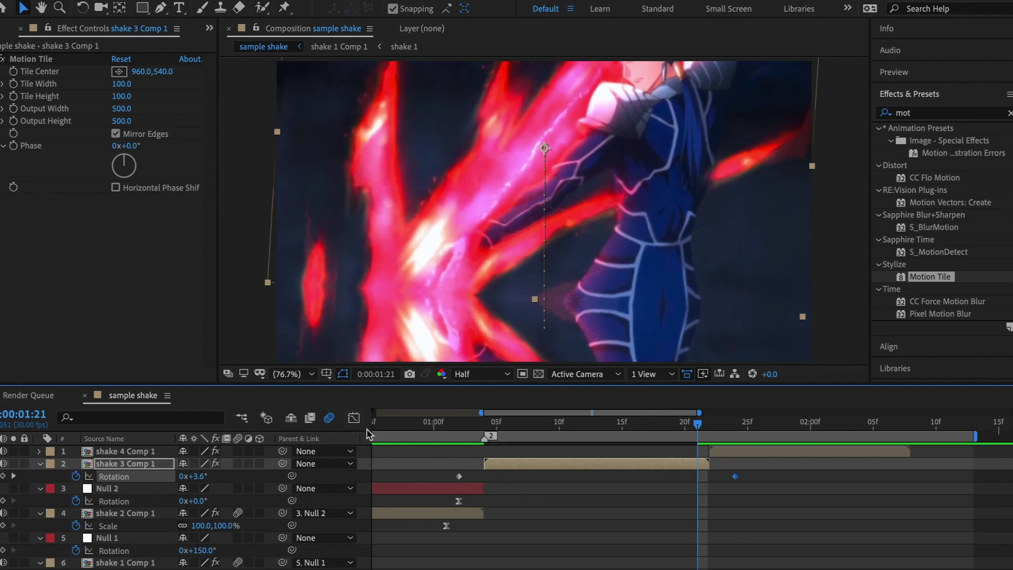
- Easy Ease both rotation keyframes and preview the eased rotation
left_click(354, 417)
left_click(581, 505)
left_click(820, 564)
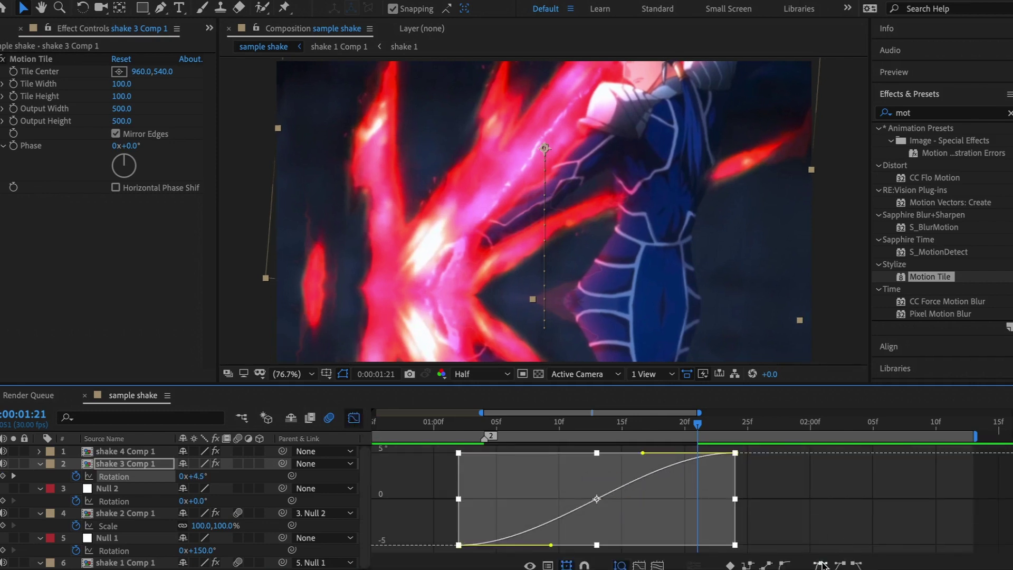
left_click(659, 549)
mouse_move(467, 425)
left_mouse_down()
mouse_move(596, 425)
mouse_move(407, 442)
left_mouse_up()
key("space")
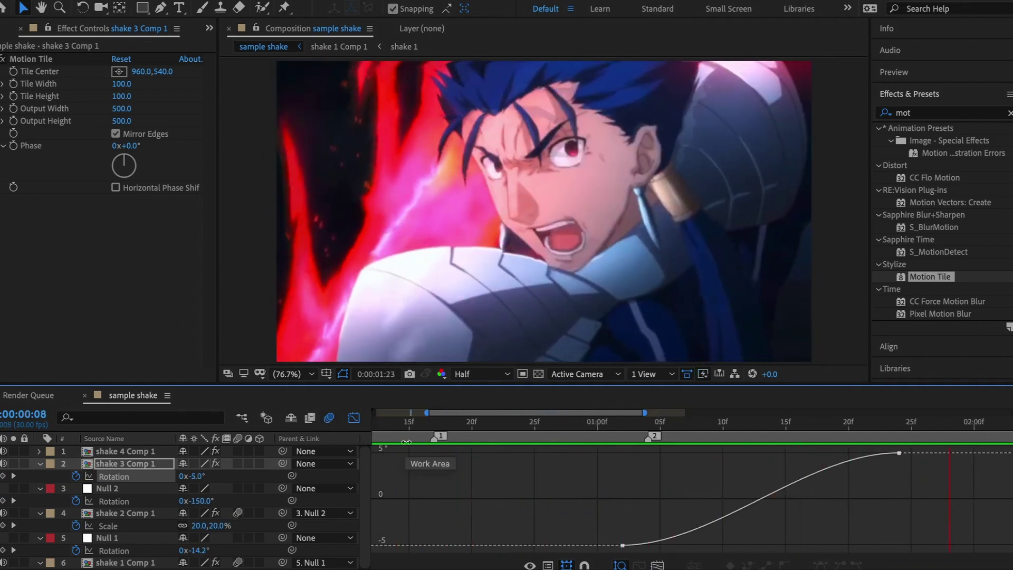
left_click(354, 418)
key("space")
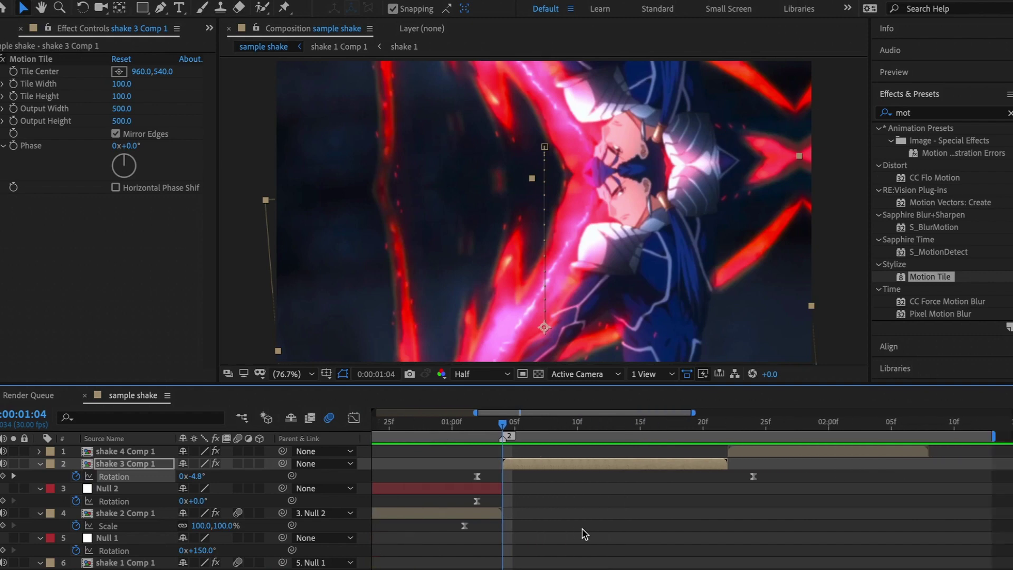
- Enable motion blur and keyframe Scale from 500% at the in-point to 100% at 1:20
key("s")
left_click(238, 464)
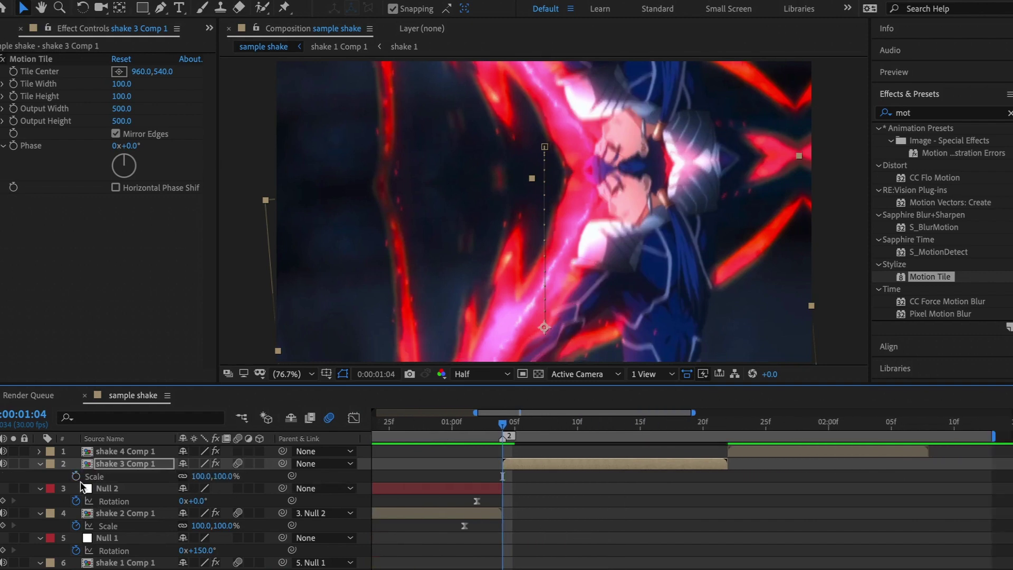
left_click(76, 476)
left_click(202, 476)
type("500")
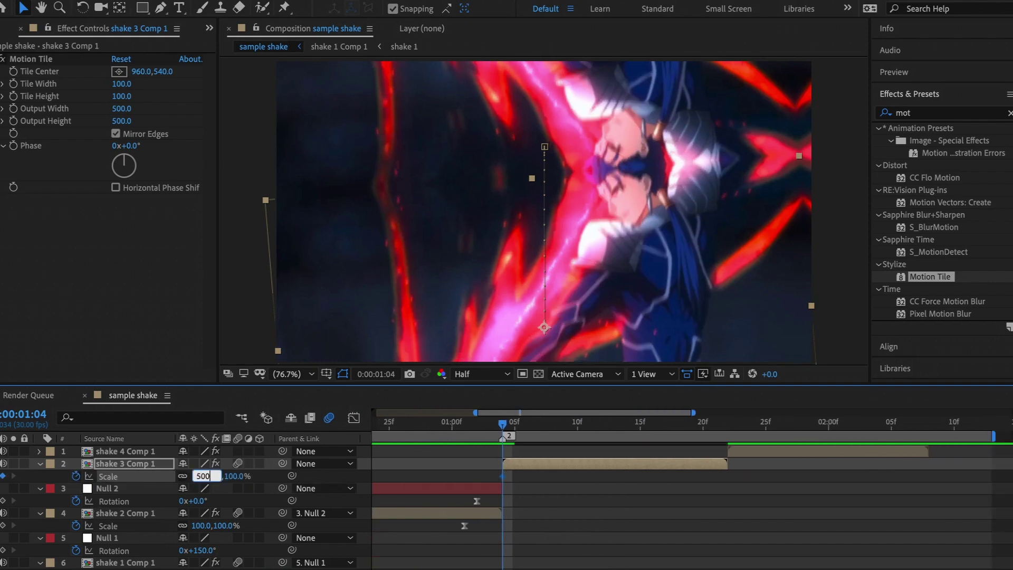
key("Return")
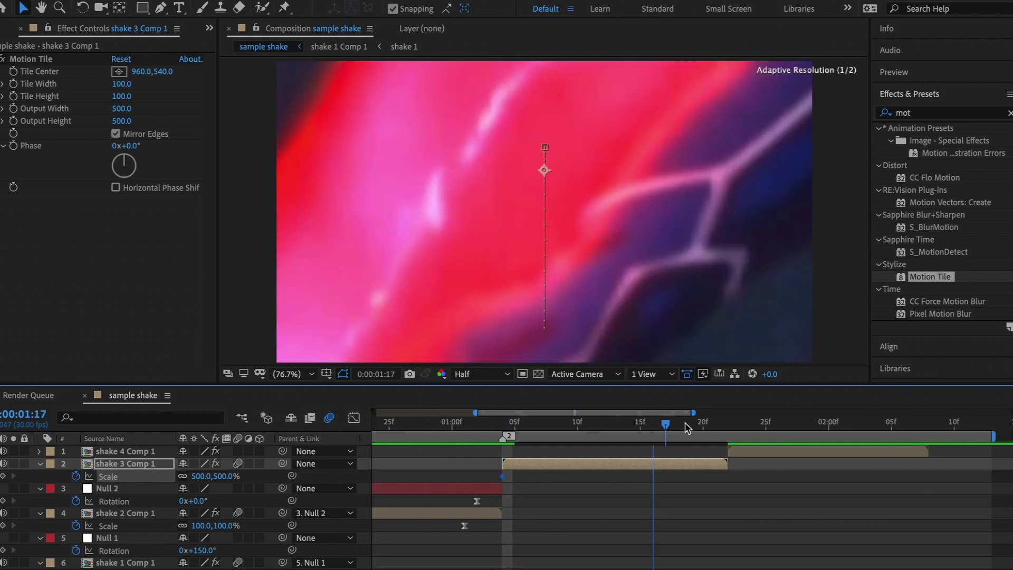
left_click_drag(637, 431, 703, 432)
left_click(203, 476)
type("100")
key("Return")
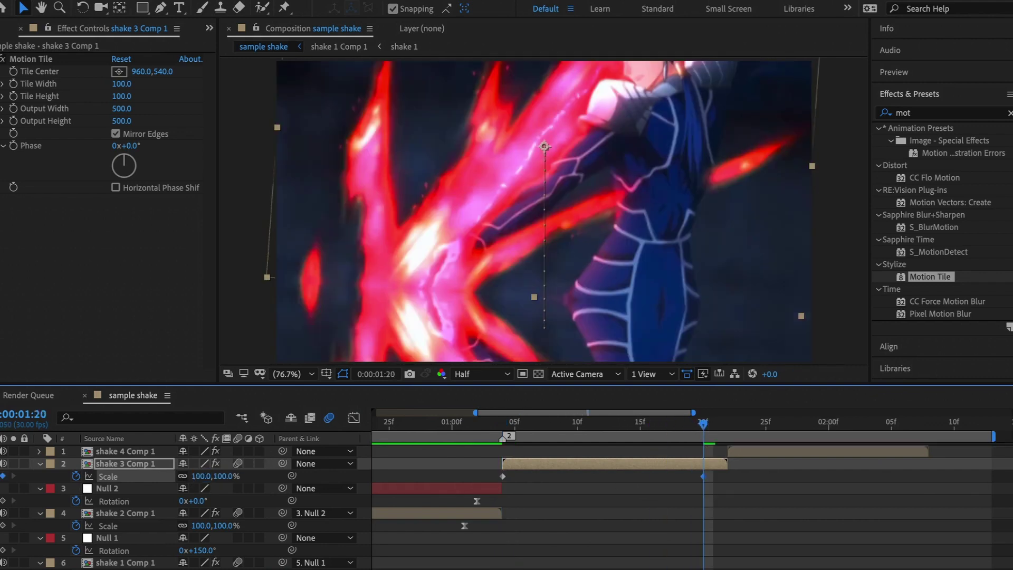
- Easy Ease the Scale curve into a steep plunge that settles into 100%, then preview
left_click(353, 418)
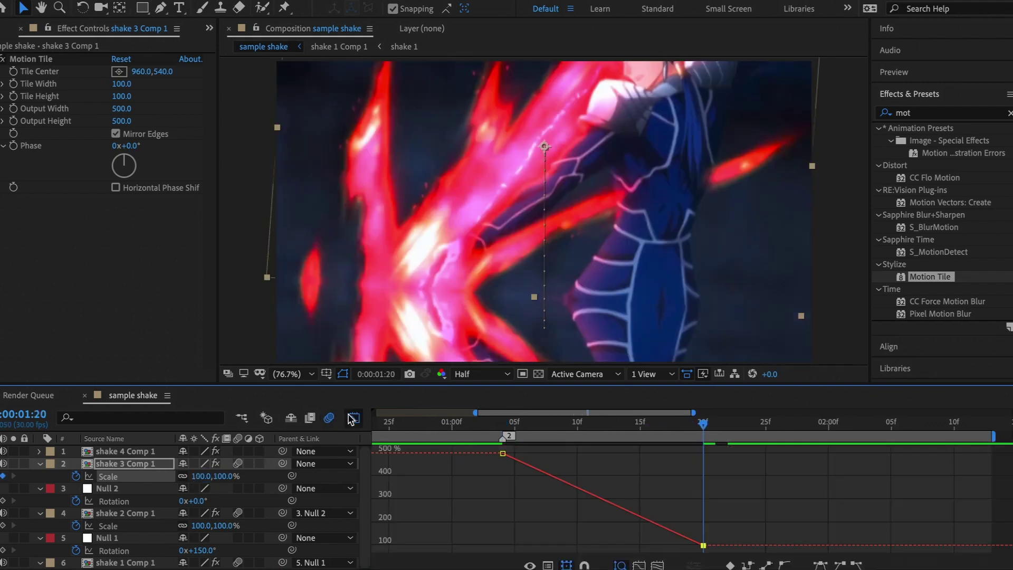
double_click(638, 515)
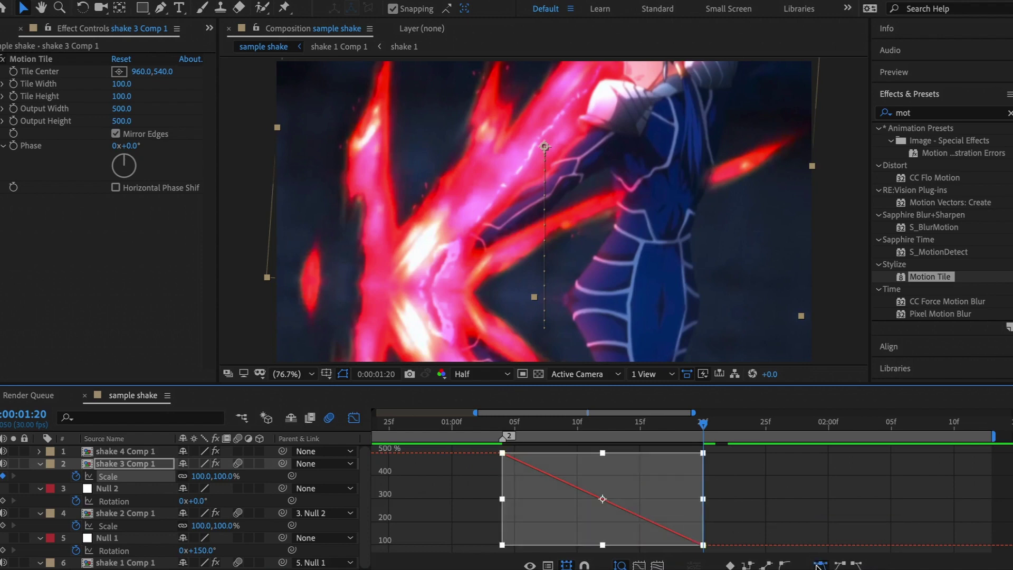
left_click(818, 565)
left_click(617, 449)
left_click(502, 453)
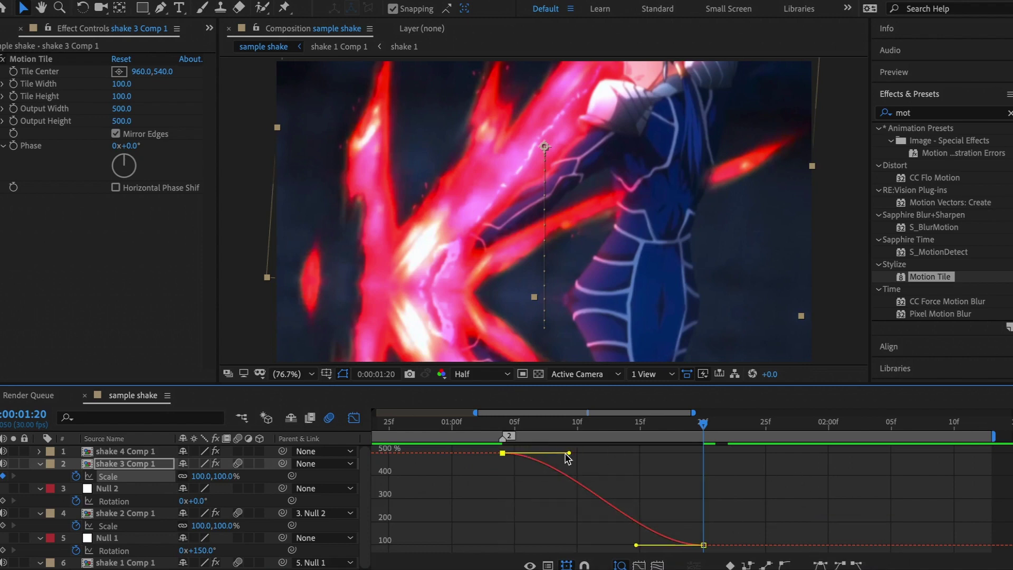
left_click_drag(565, 453, 506, 517)
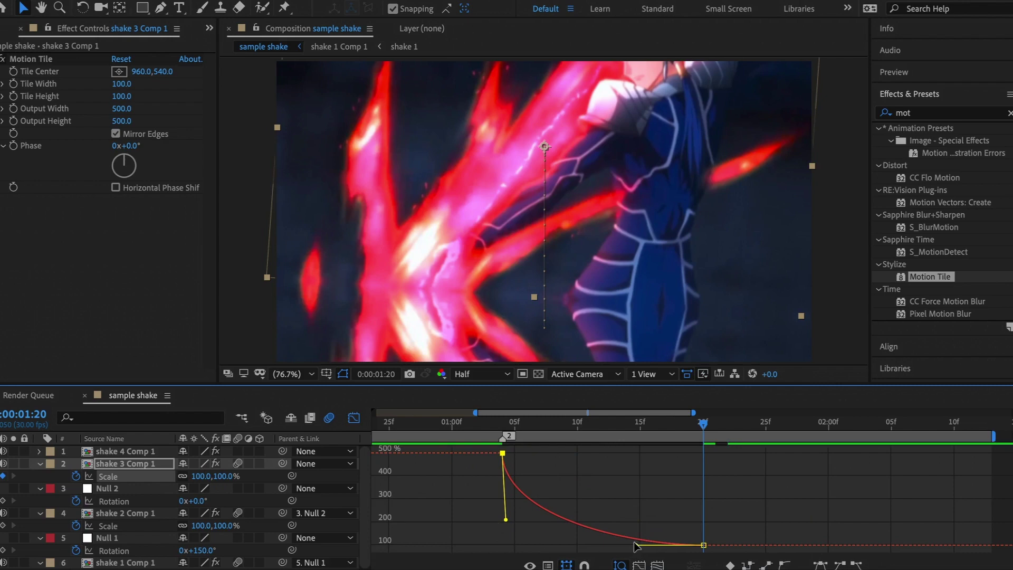
left_click_drag(635, 545, 541, 545)
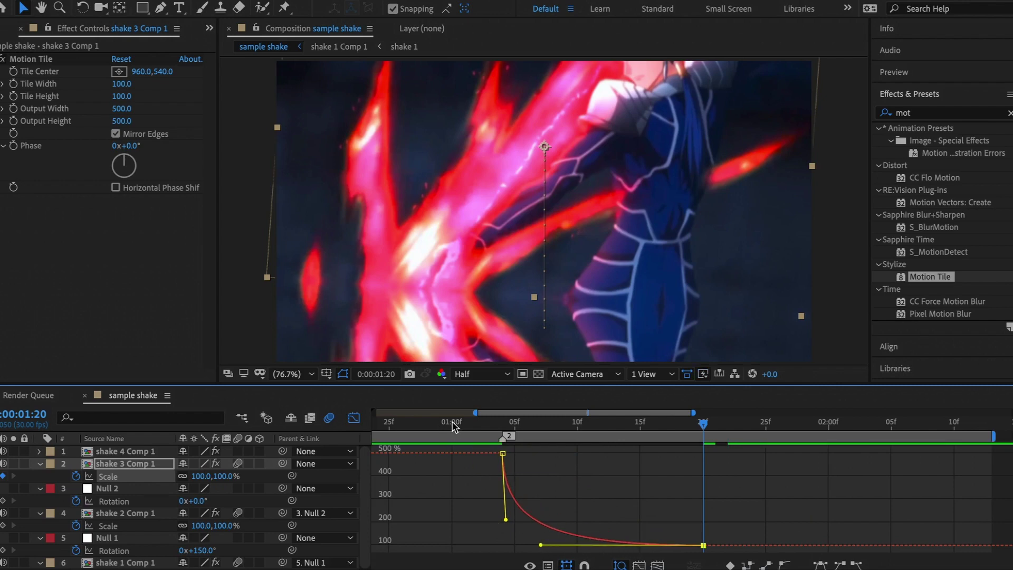
key("space")
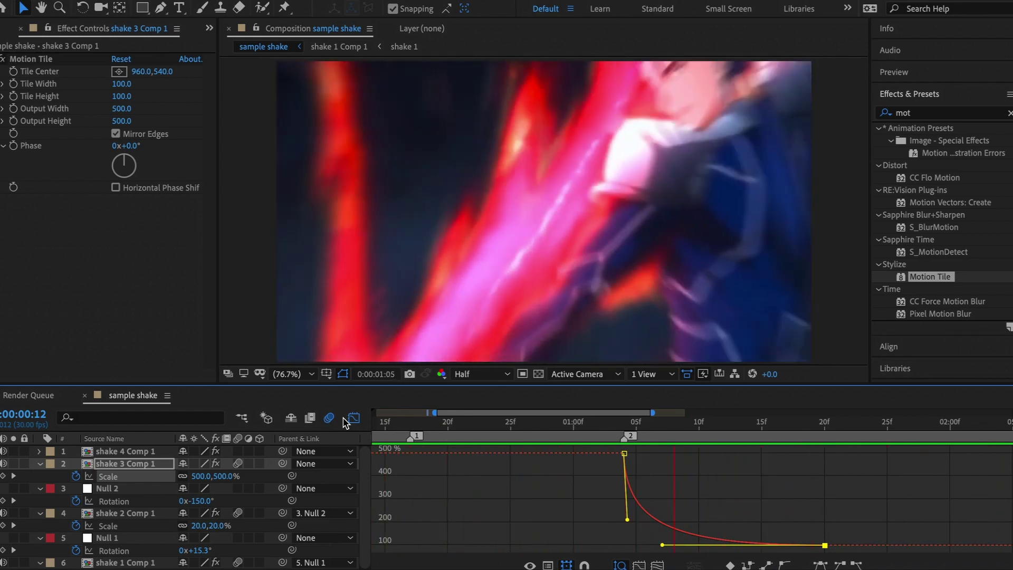
key("space")
- Collapse shake 3 Comp 1's properties at its in-point, trying then undoing an adjustment layer
left_click(354, 418)
key("u")
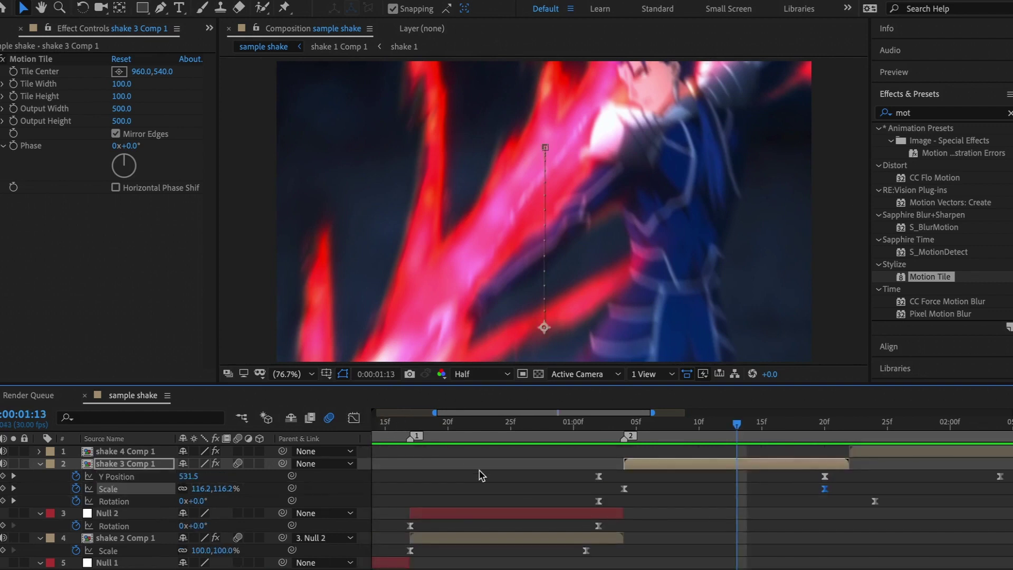
key("i")
key("u")
key("ctrl+shift+z")
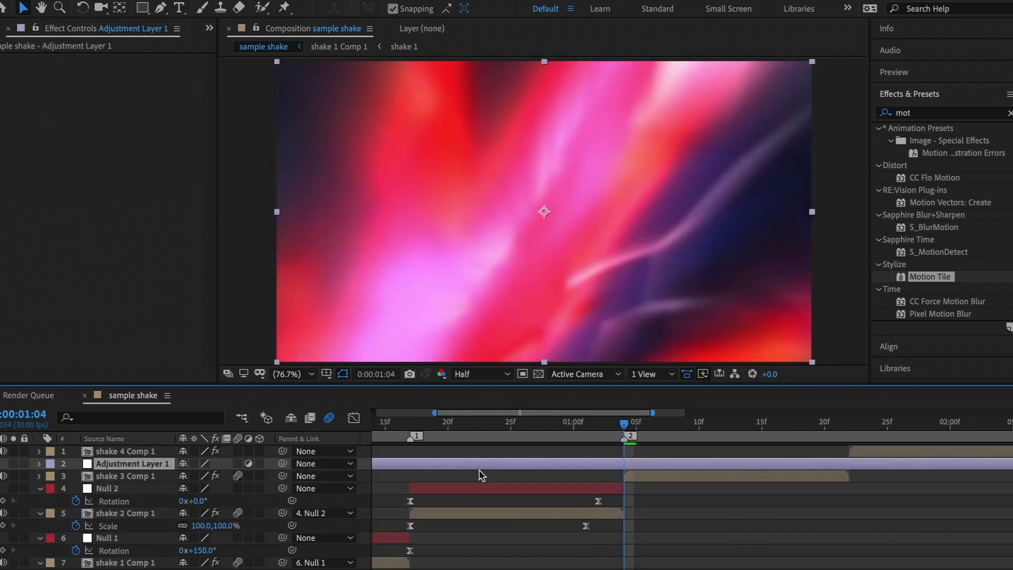
key("ctrl+z")
key("ctrl+shift+z")
key("ctrl+z")
- Add Null 3 and remove its portion before 0:00:01:04
key("ctrl+alt+shift+y")
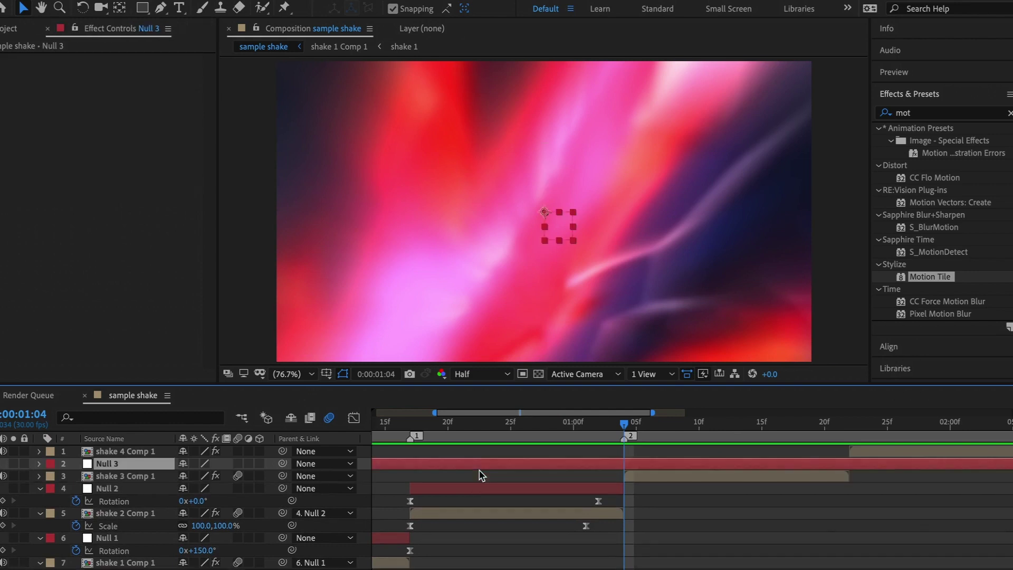
key("ctrl+shift+d")
left_click(546, 477)
key("Delete")
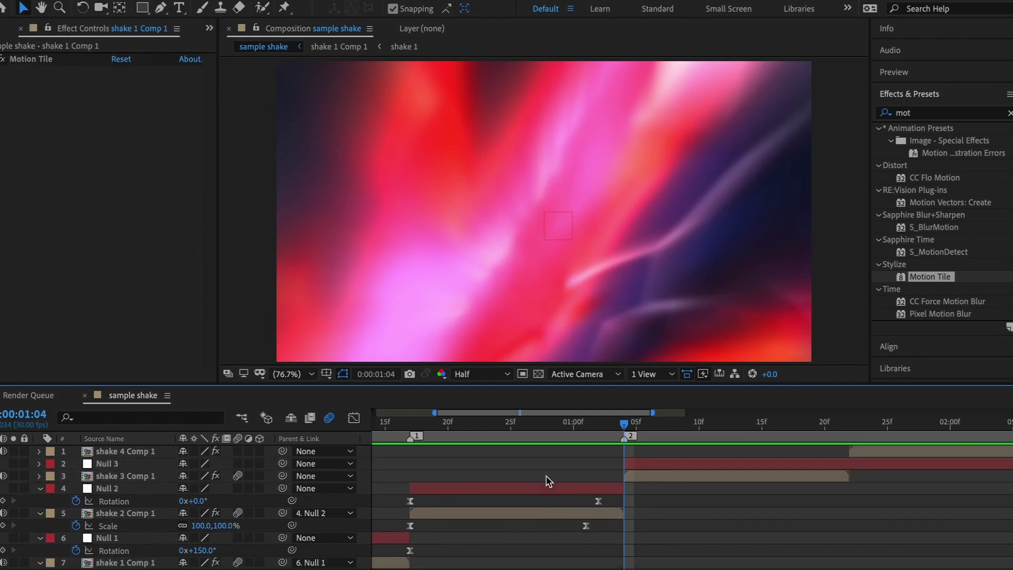
- Trim Null 3 to end at 1:22 and parent shake 3 Comp 1 to it
left_click(856, 454)
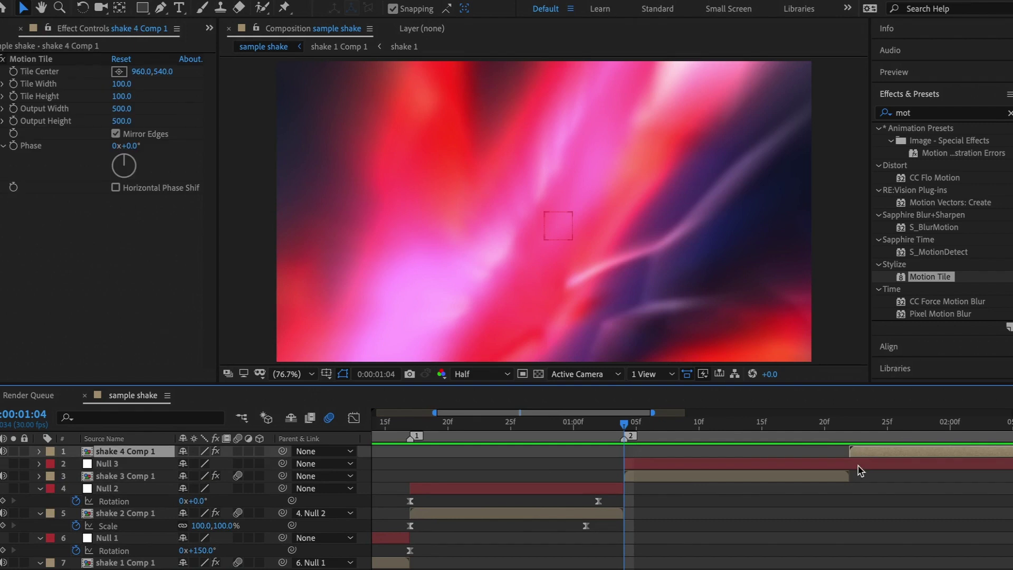
key("i")
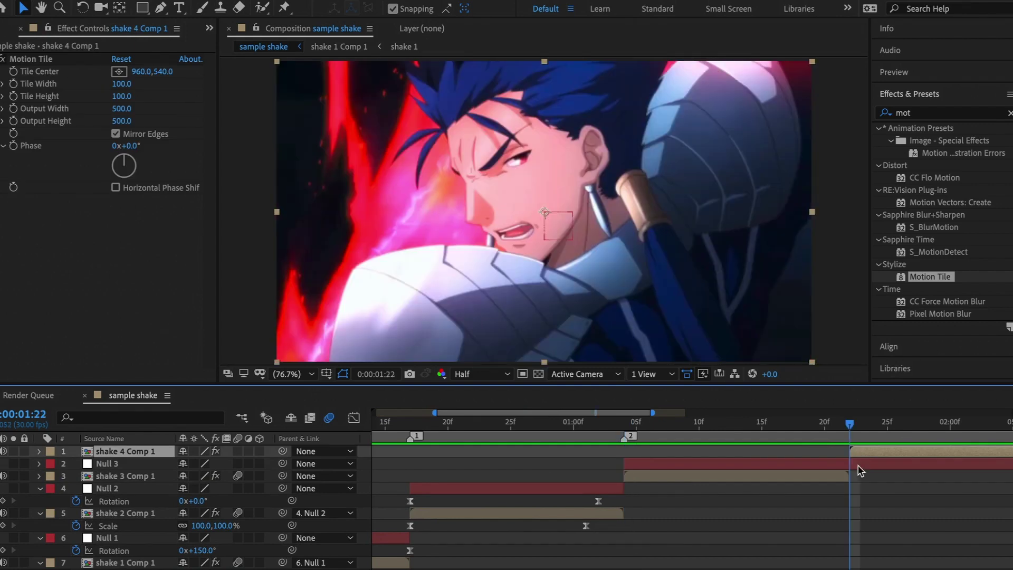
left_click(844, 464)
key("alt+bracketright")
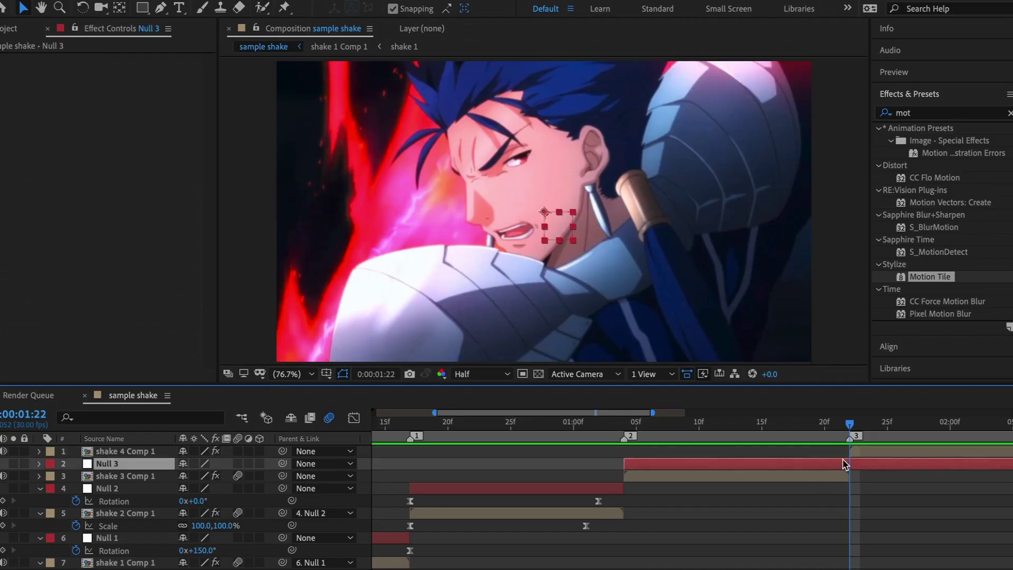
key("i")
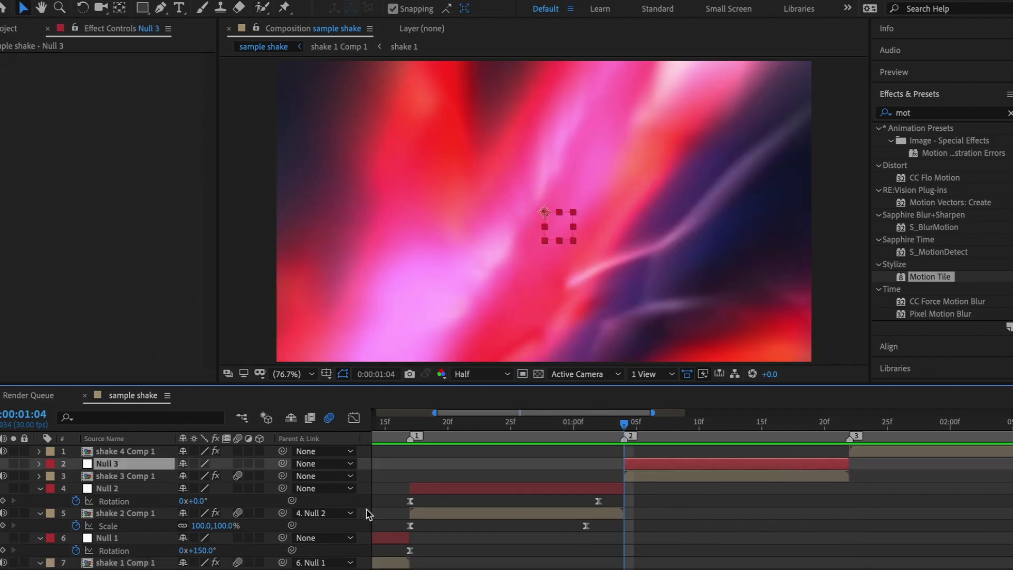
left_click_drag(282, 475, 126, 463)
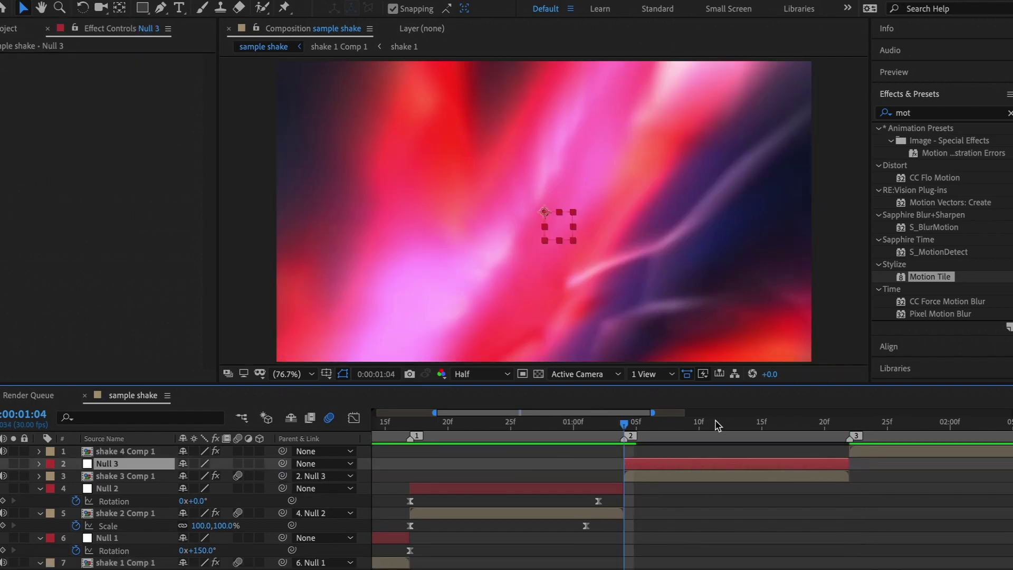
left_click_drag(676, 430, 661, 430)
- Keyframe Null 3's Scale from 100% to 424% at its out point near 1:21
key("s")
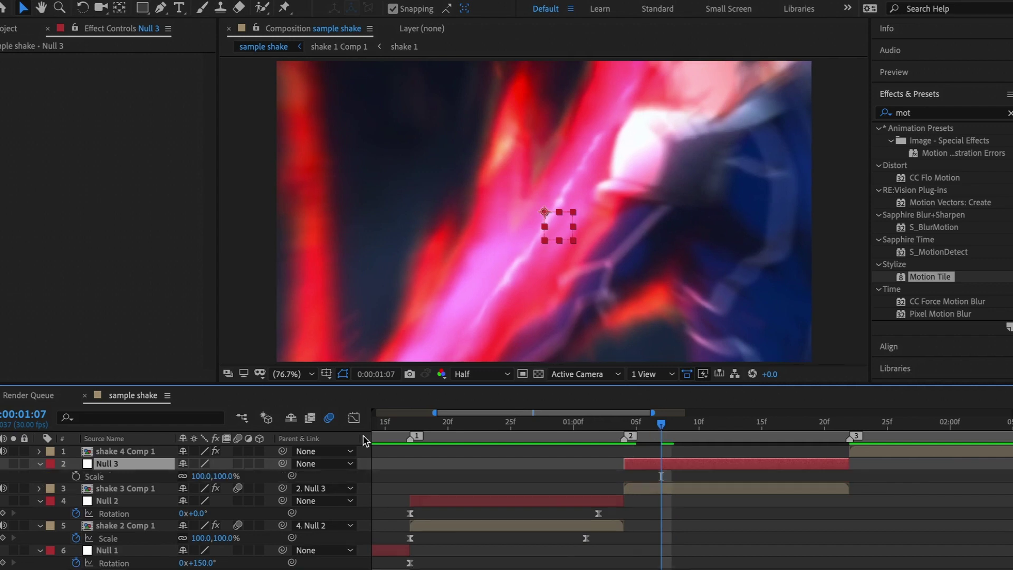
left_click(76, 476)
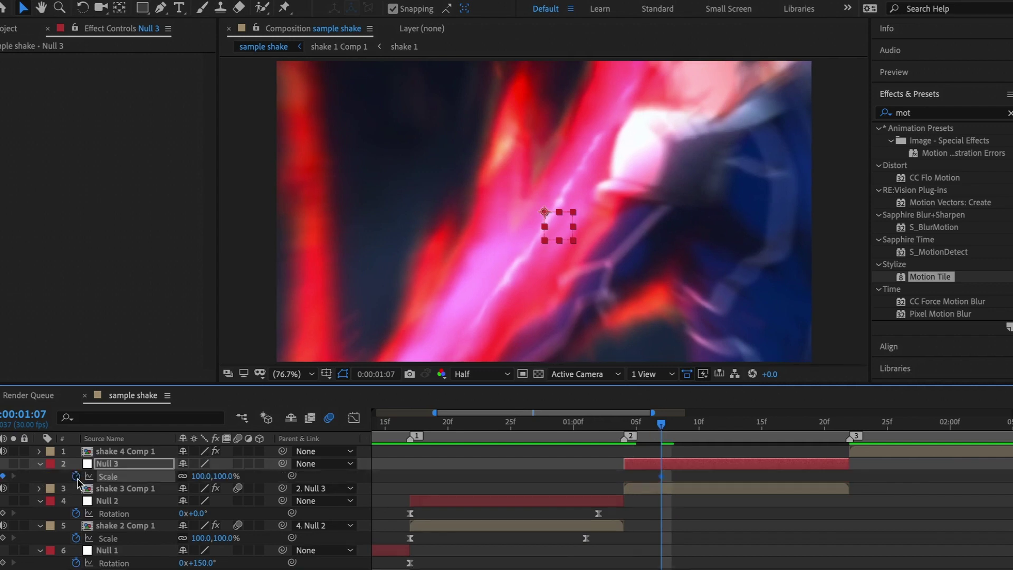
left_click(684, 425)
left_click(668, 481)
left_click_drag(661, 476, 674, 477)
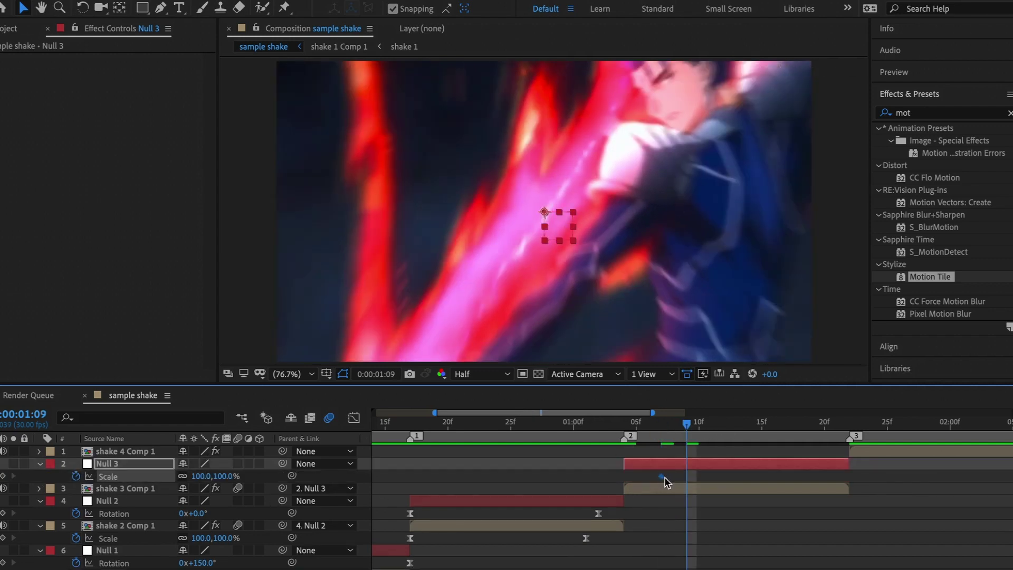
key("o")
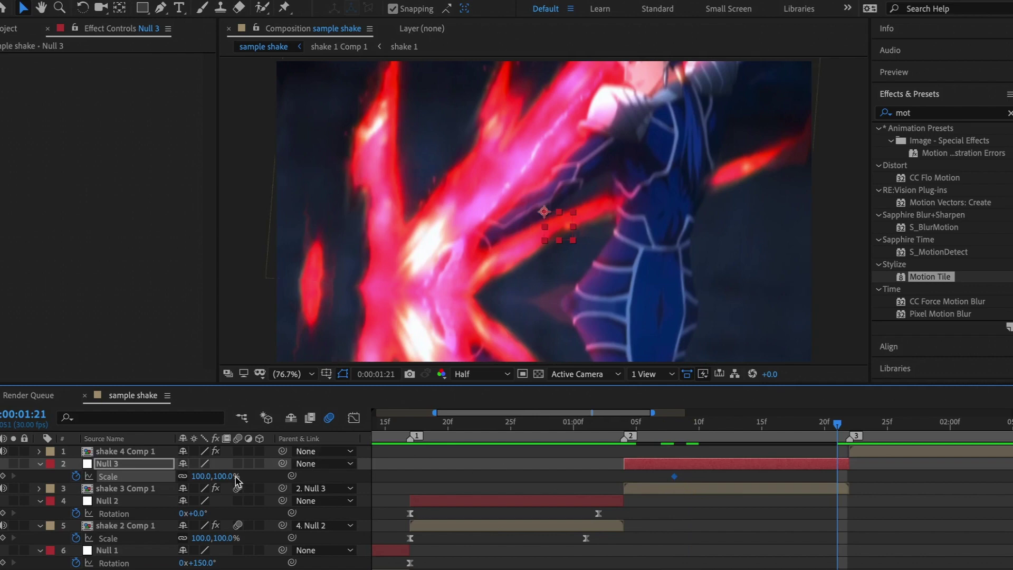
left_click_drag(226, 476, 402, 488)
left_click_drag(449, 488, 683, 483)
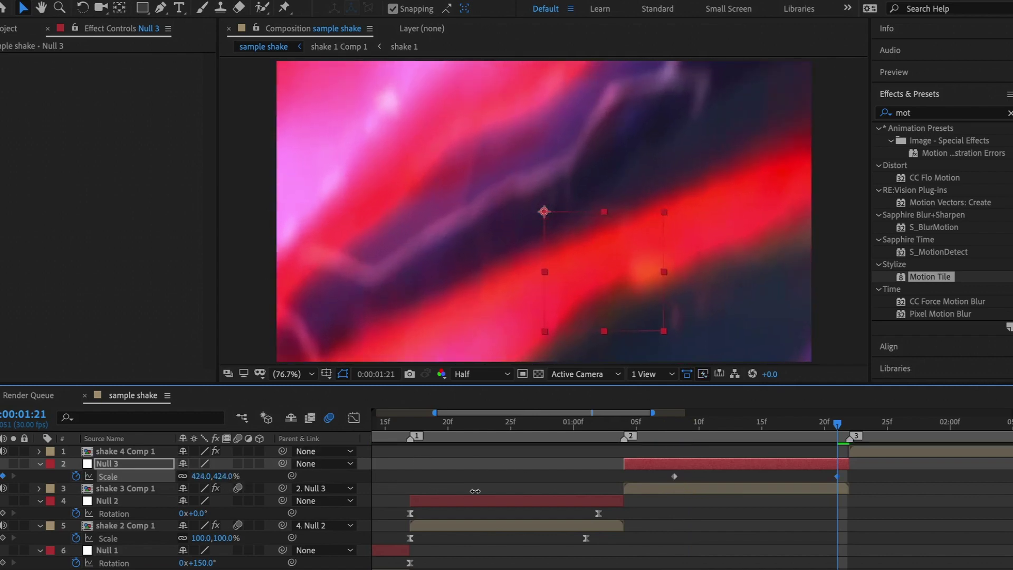
- Keyframe Null 3's Position at 1:08, then move it far down-left at 1:21
left_click(674, 426)
key("p")
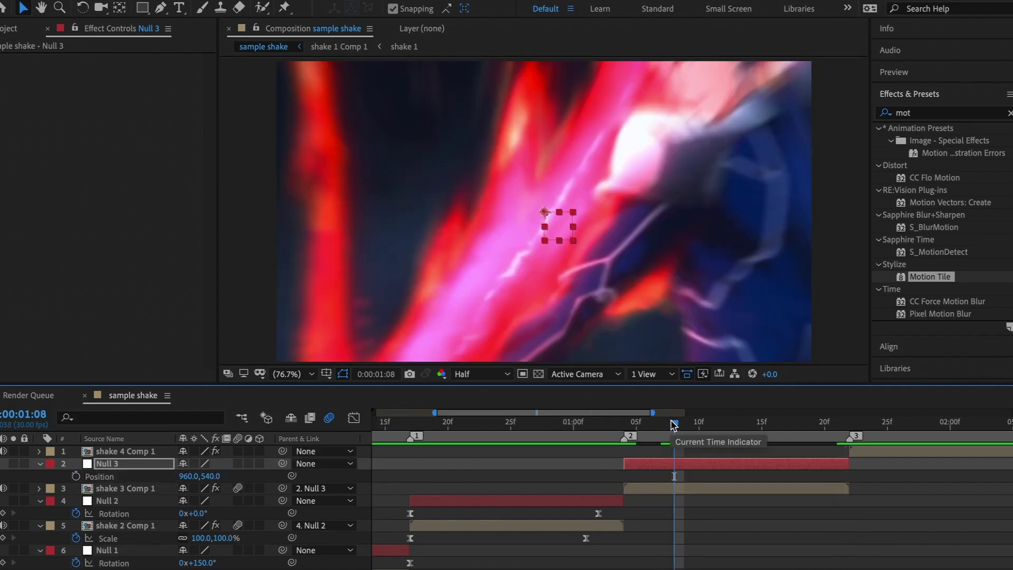
left_click(76, 476)
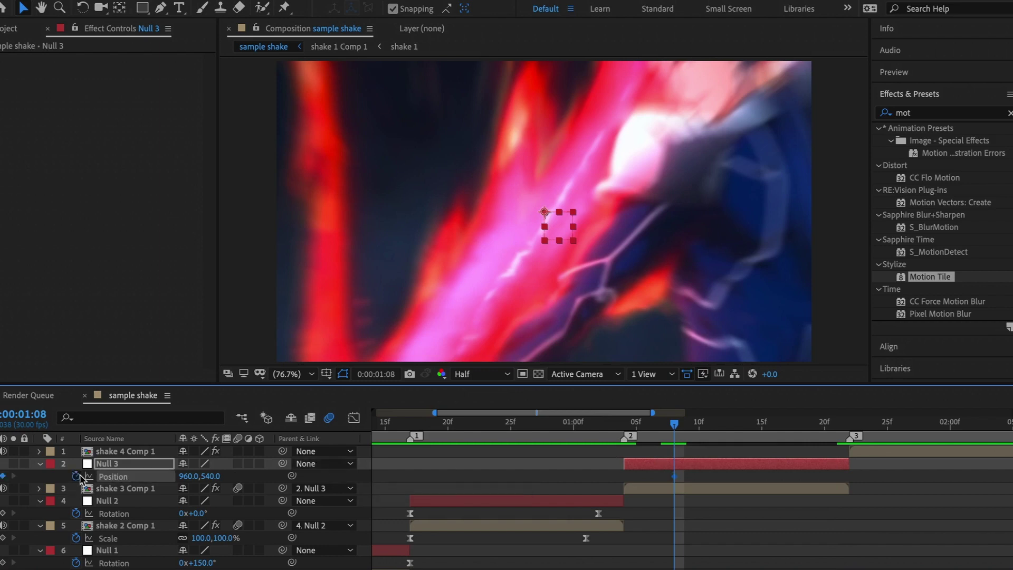
key("space")
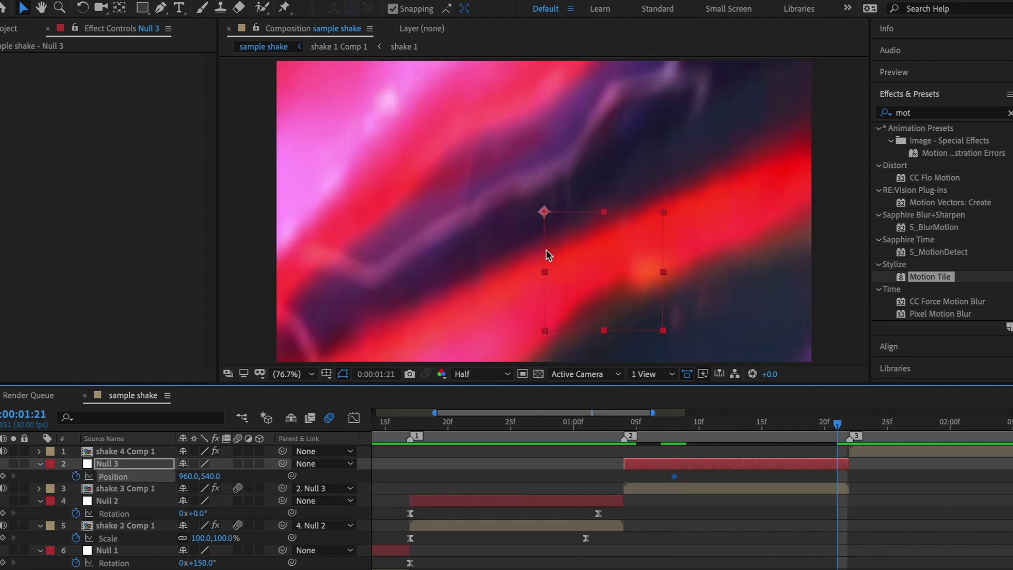
left_click_drag(547, 255, 193, 569)
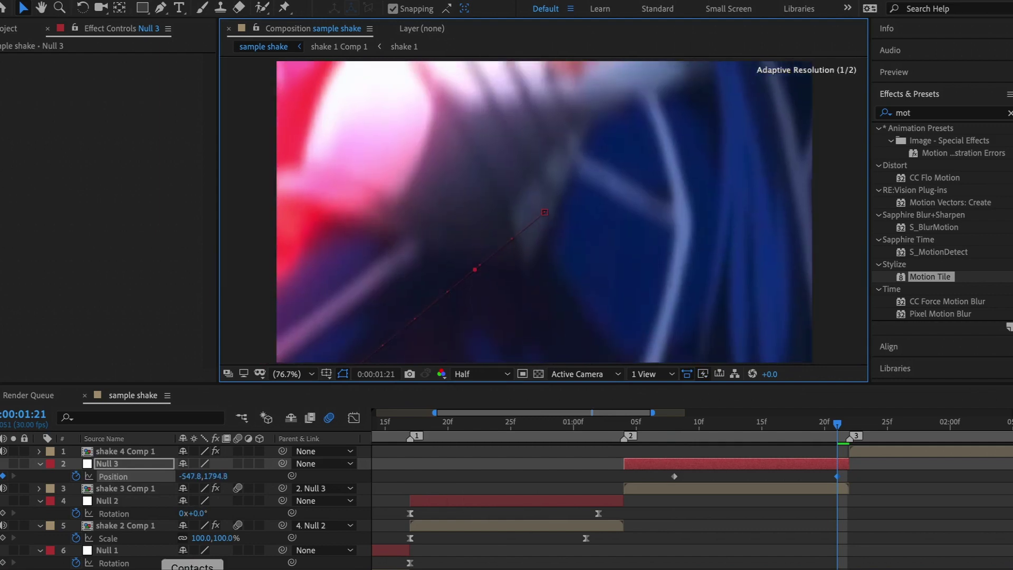
left_click_drag(212, 476, 611, 494)
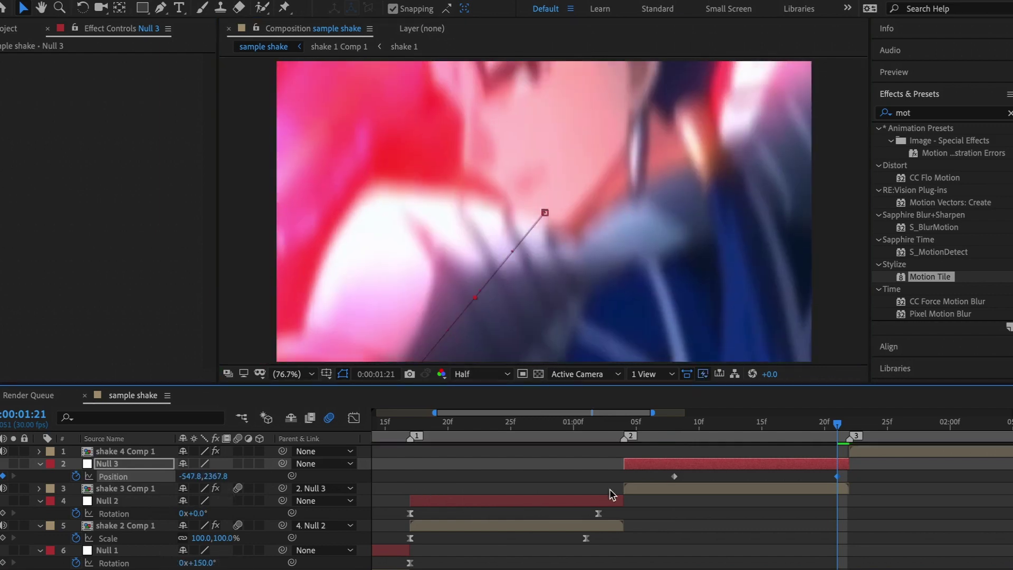
left_click_drag(217, 477, 234, 448)
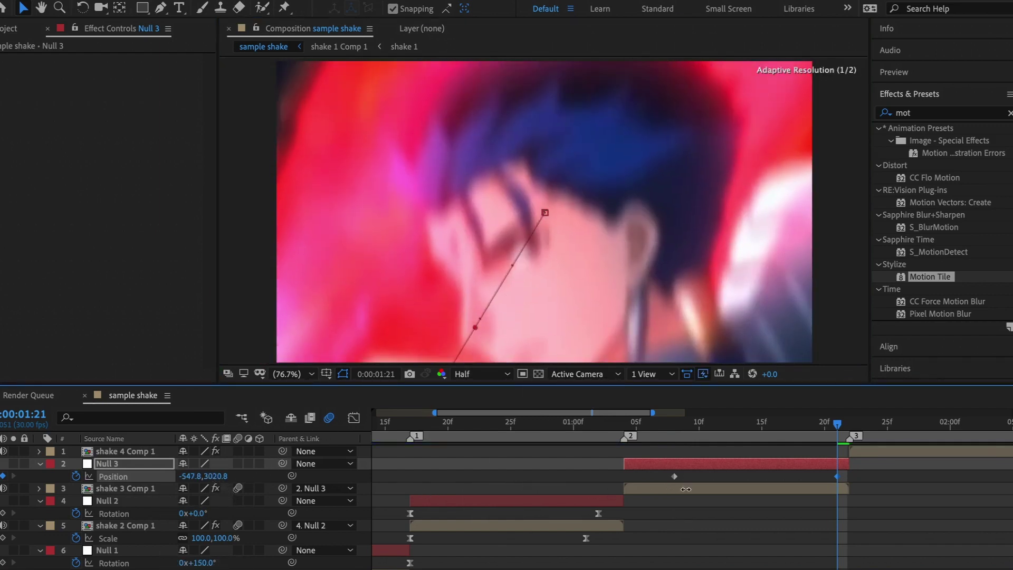
left_click_drag(193, 477, 755, 483)
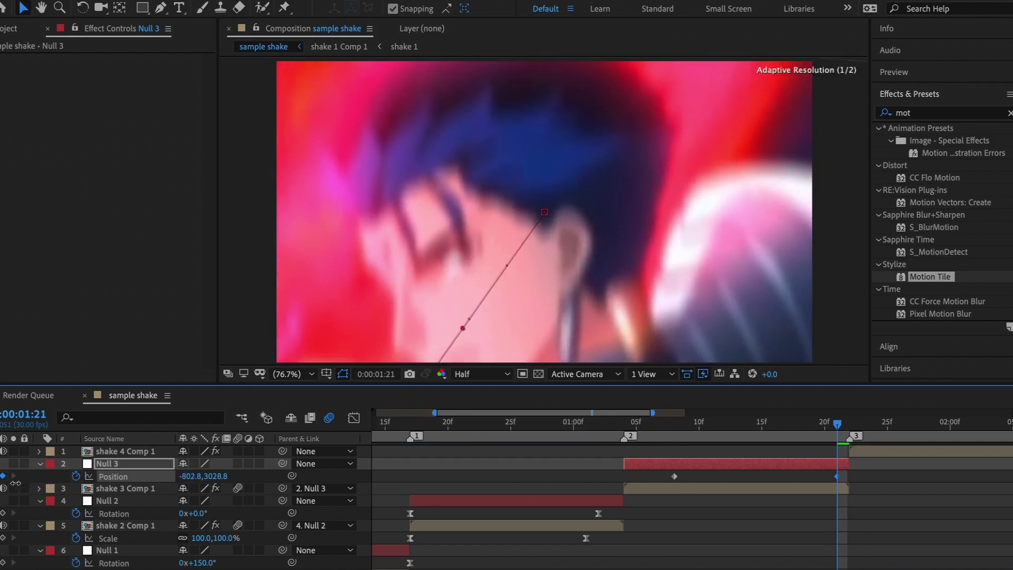
scroll(756, 529, "down", 1)
scroll(826, 528, "right", 3)
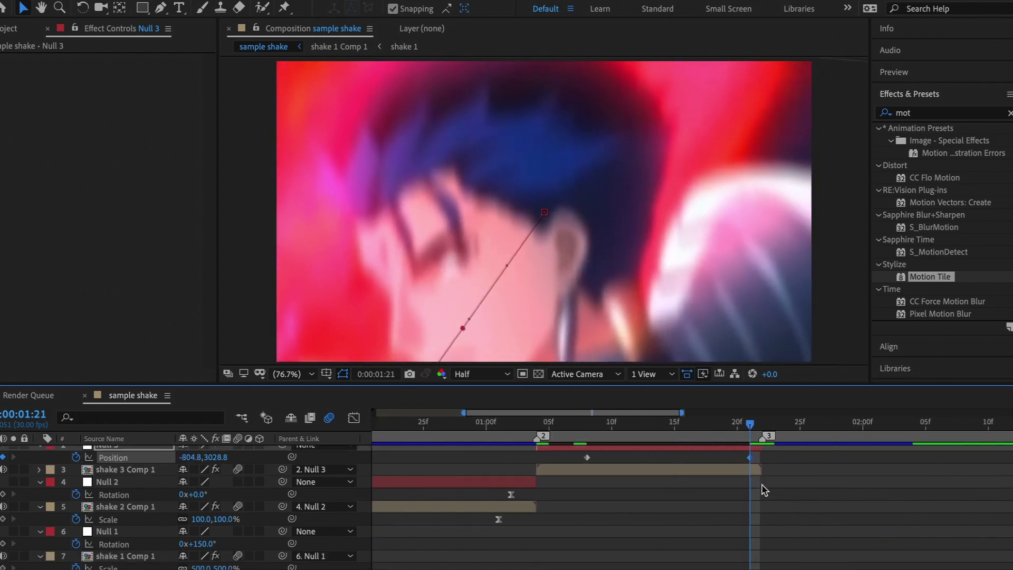
left_click_drag(755, 463, 766, 463)
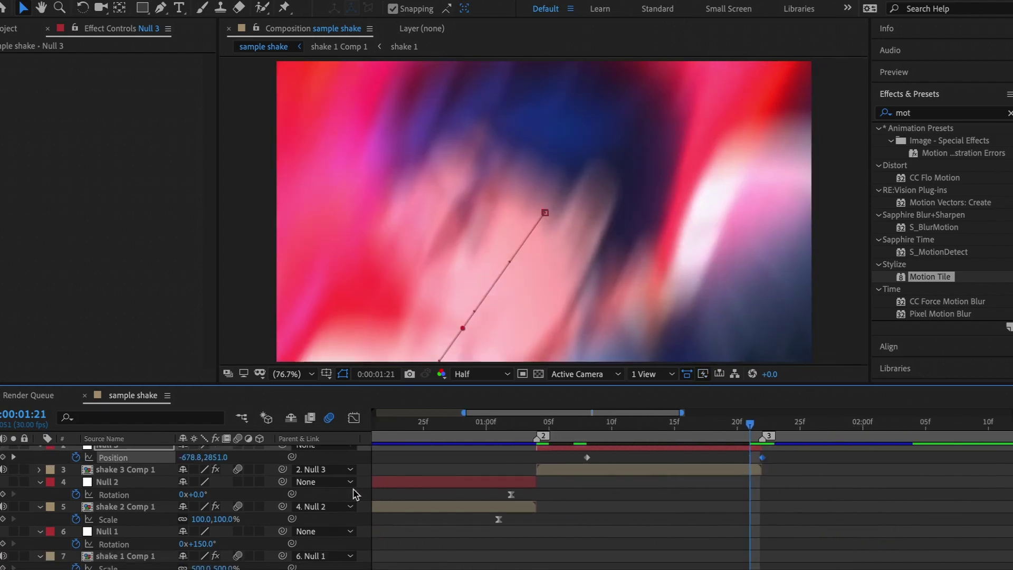
- Separate Null 3's Position into X Position and Y Position
right_click(121, 461)
left_click(171, 446)
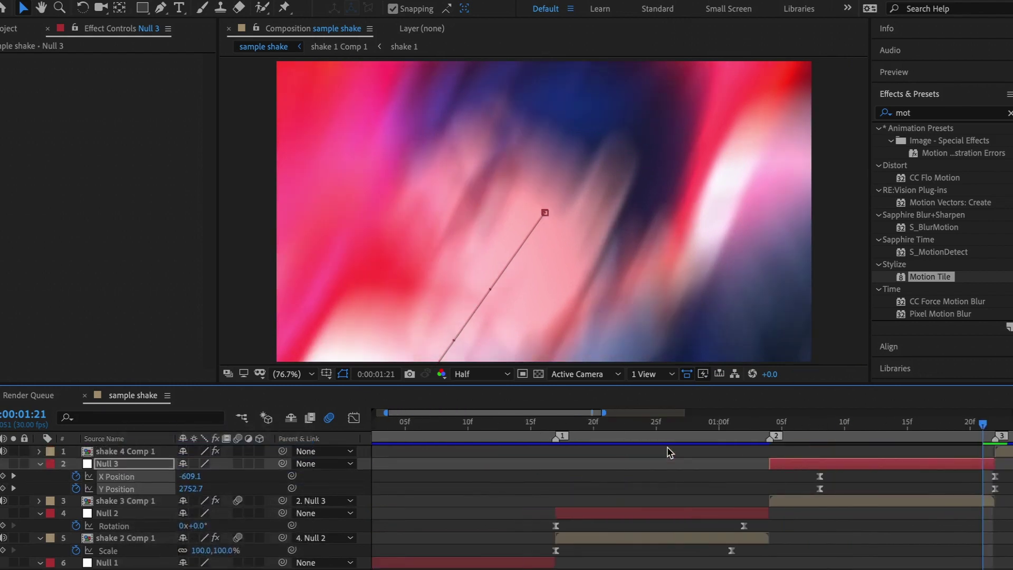
scroll(710, 475, "right", 6)
- In the Graph Editor, ease the X Position curve: flat start, steep rise into 1:21
left_click(704, 464)
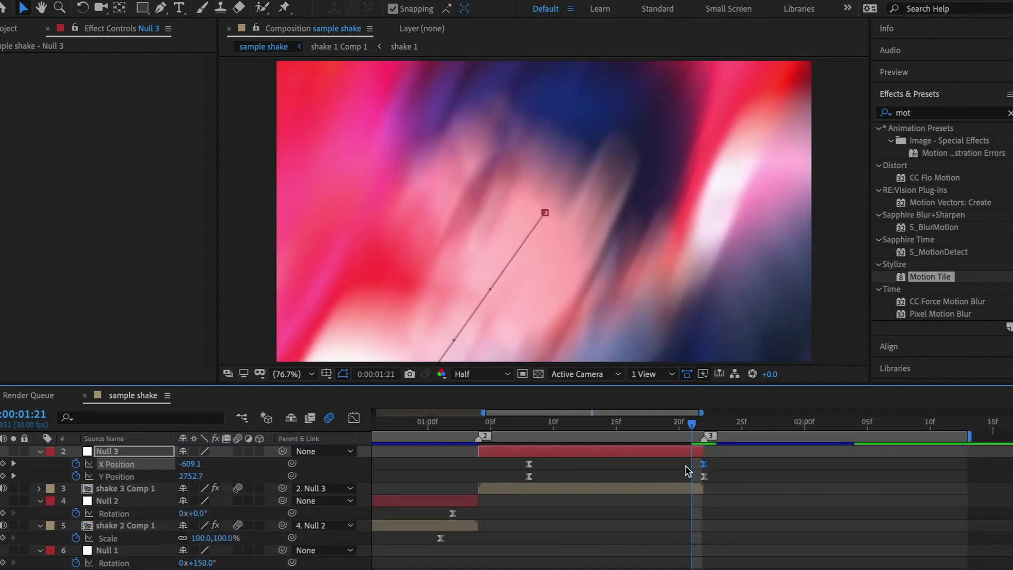
left_click(352, 416)
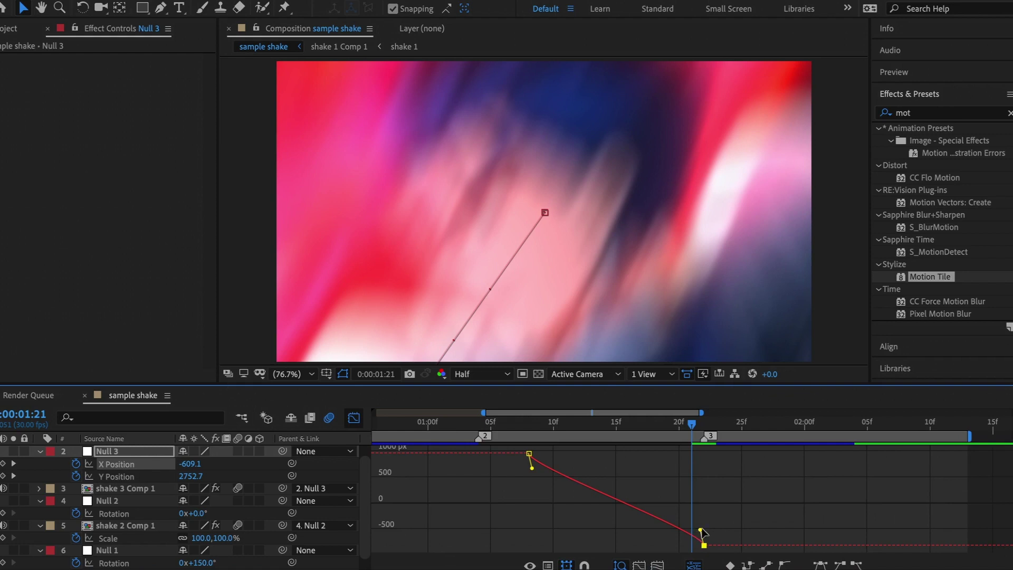
left_click_drag(700, 530, 700, 474)
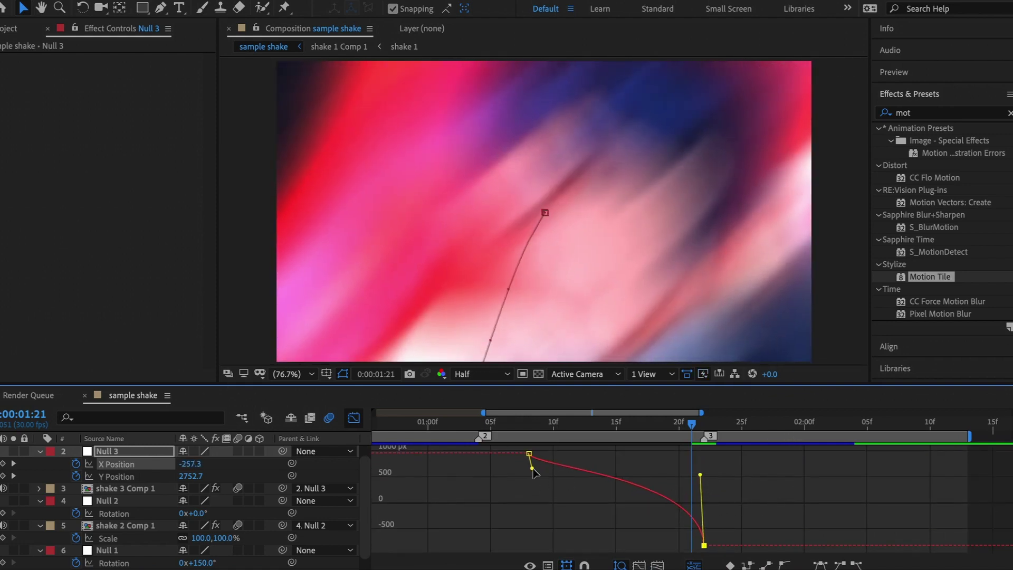
left_click_drag(532, 469, 661, 466)
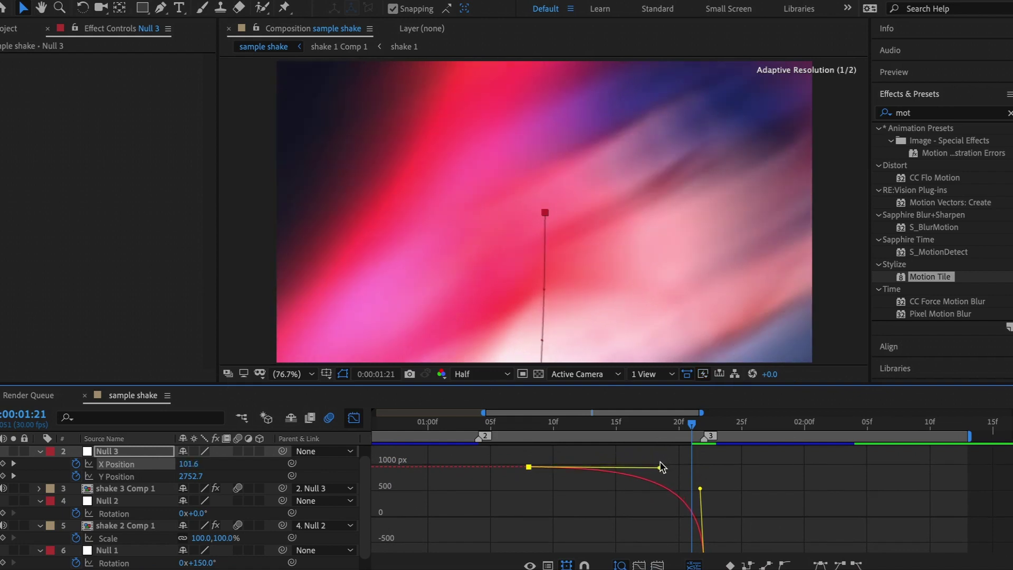
- Apply the same strong ease to the Y Position curve and scrub to check the slide
left_click(137, 476)
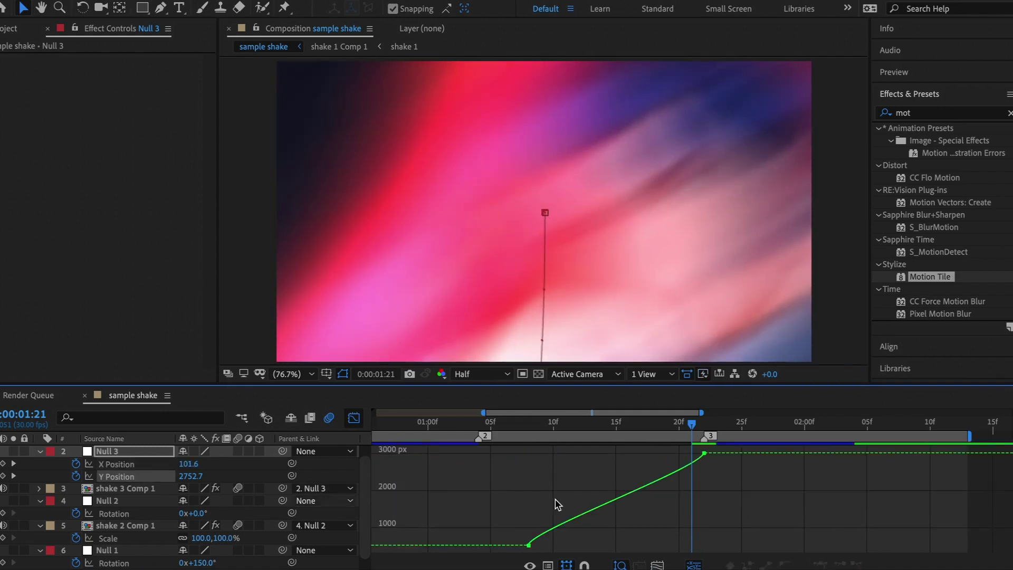
left_click(704, 452)
left_click_drag(700, 468, 699, 531)
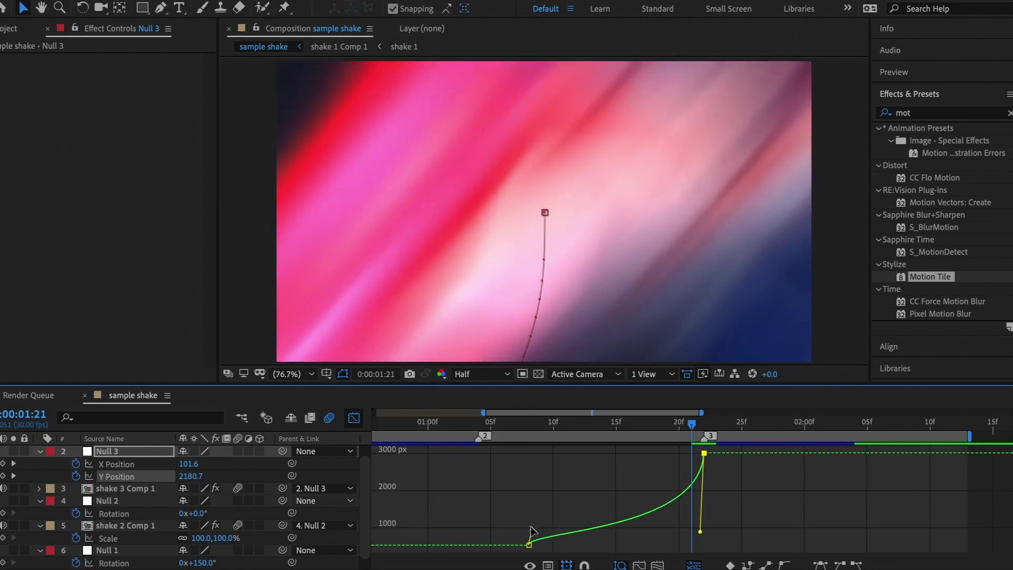
mouse_move(532, 529)
left_mouse_down()
mouse_move(660, 546)
mouse_move(662, 531)
left_mouse_up()
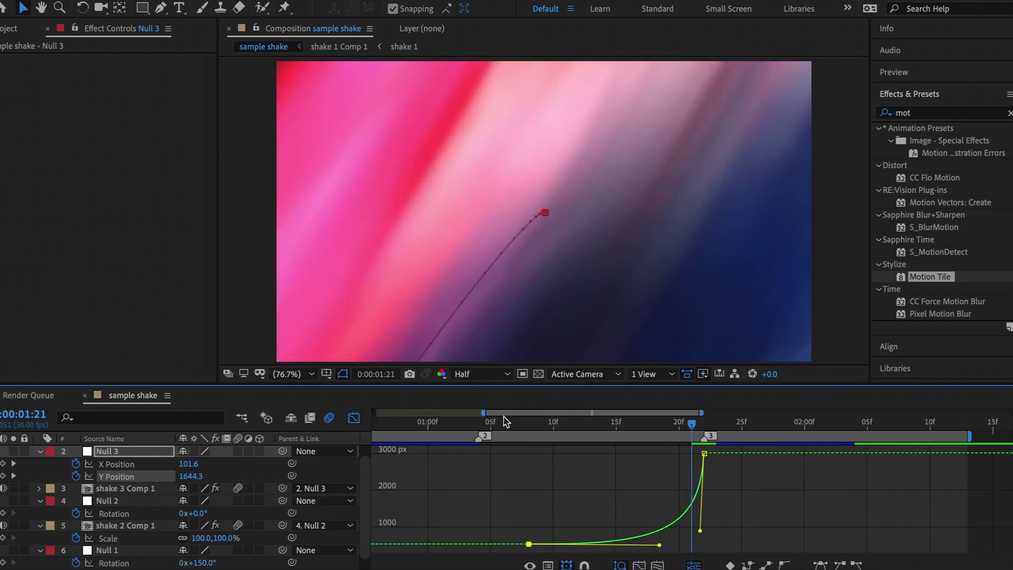
left_click_drag(512, 428, 633, 427)
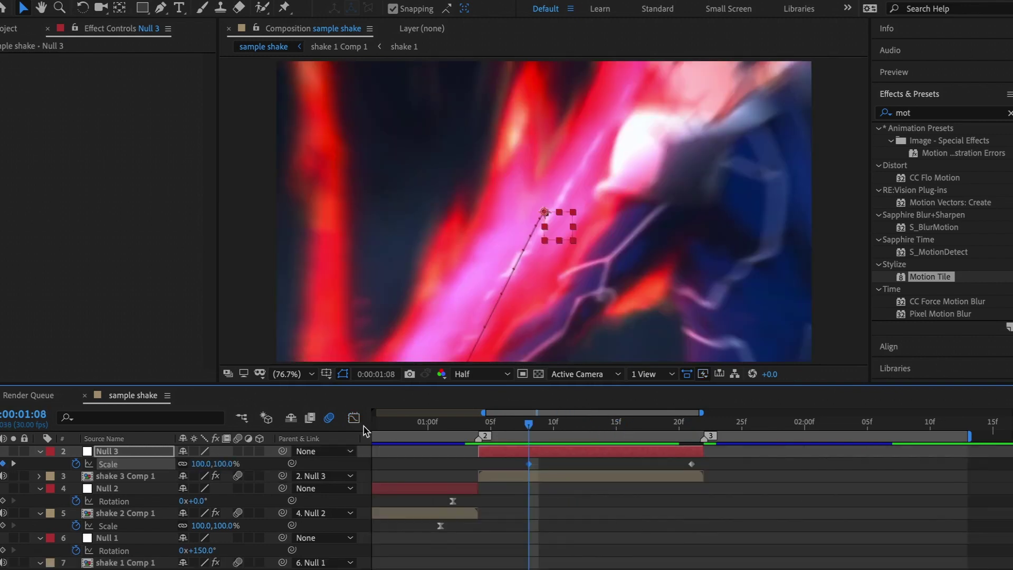
- Ease Null 3's Scale curve to hold near 100% then rise steeply, and preview it
left_click(354, 418)
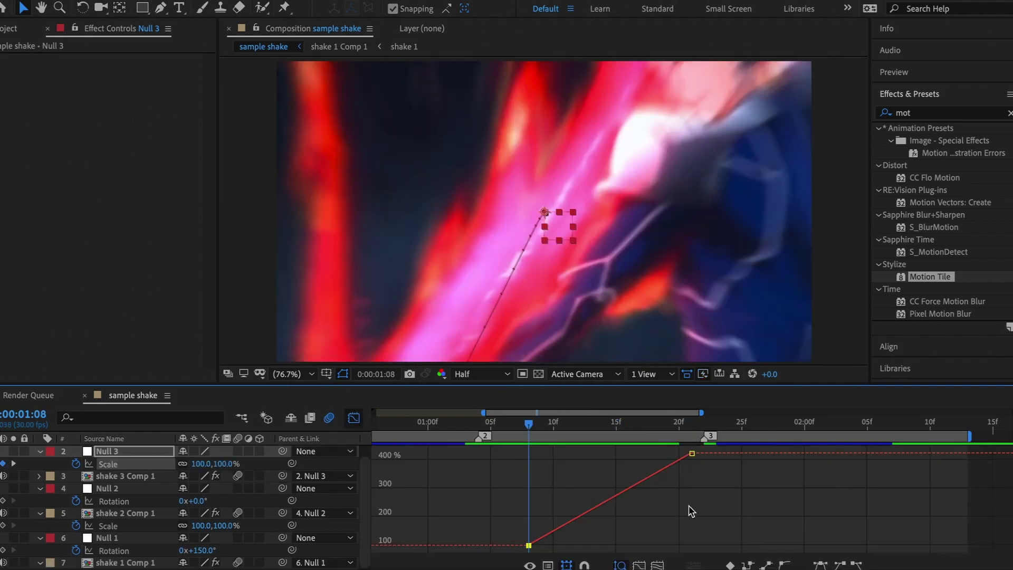
left_click(648, 472)
left_click(691, 452)
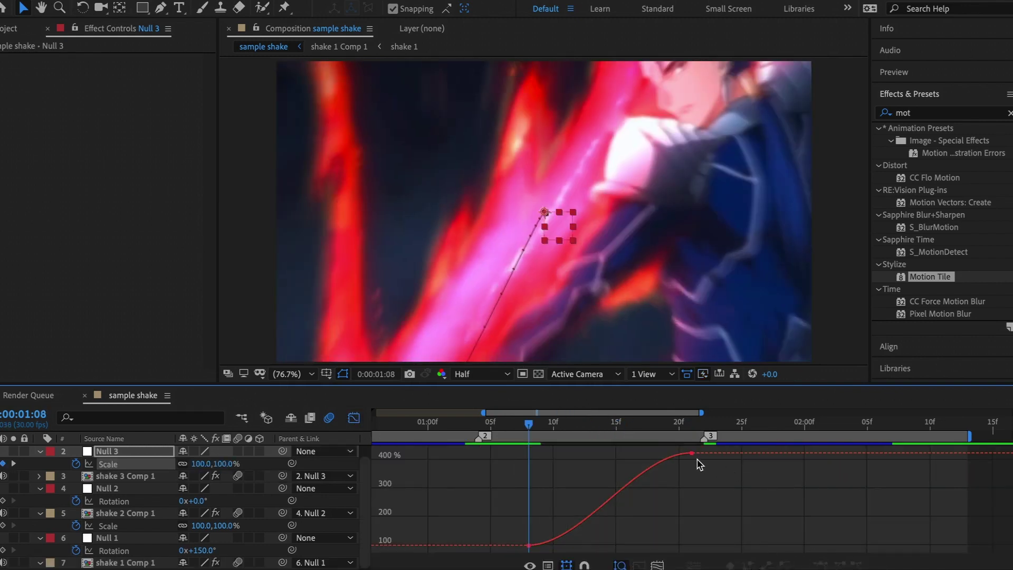
left_click_drag(637, 453, 688, 511)
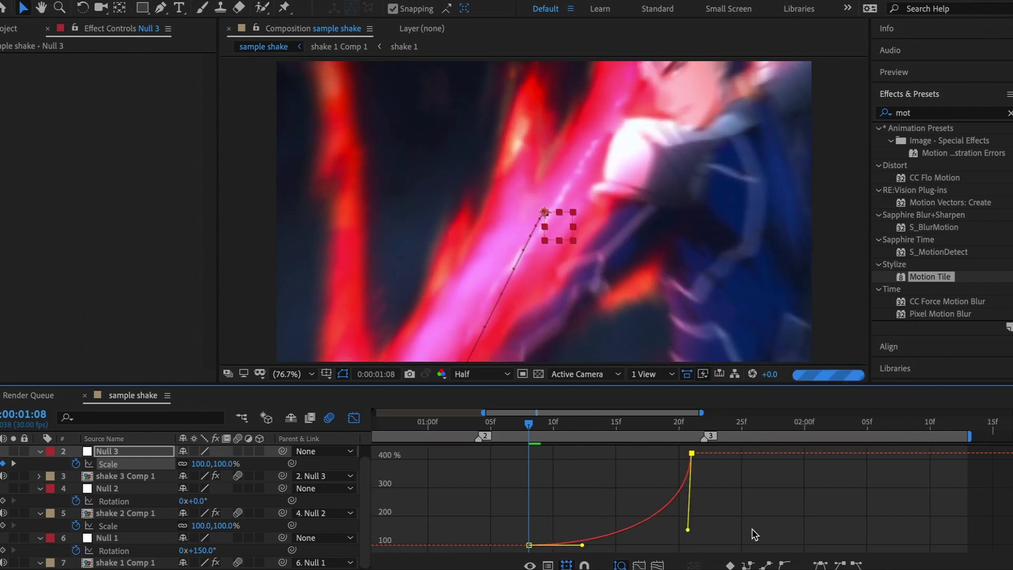
mouse_move(582, 545)
left_mouse_down()
mouse_move(677, 544)
mouse_move(663, 549)
left_mouse_up()
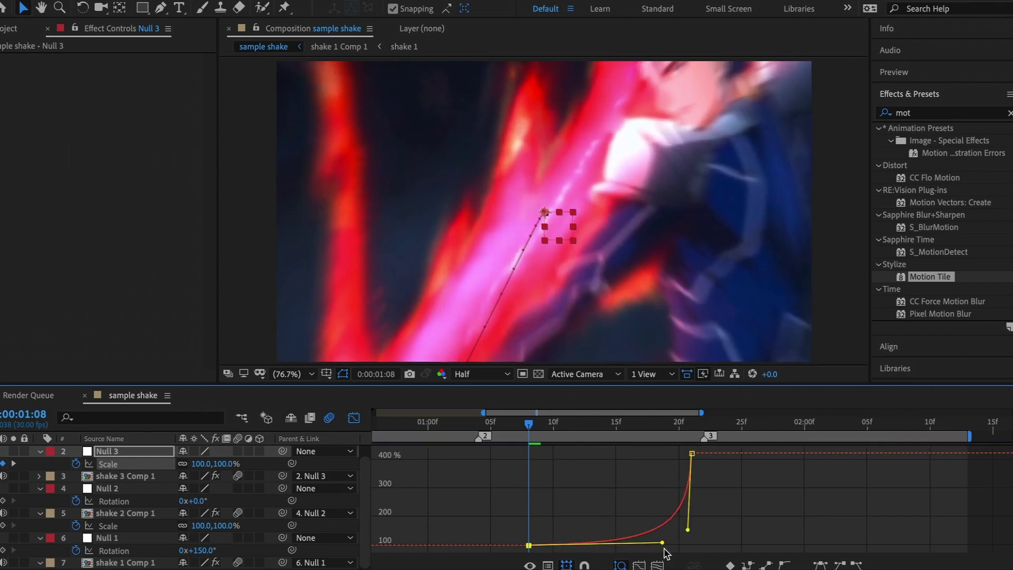
key("space")
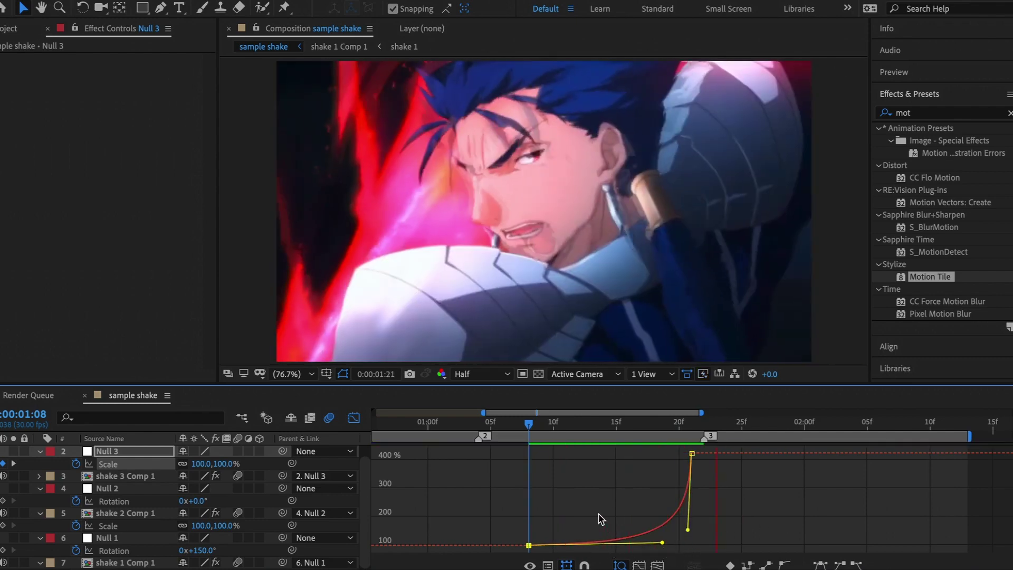
left_click(430, 426)
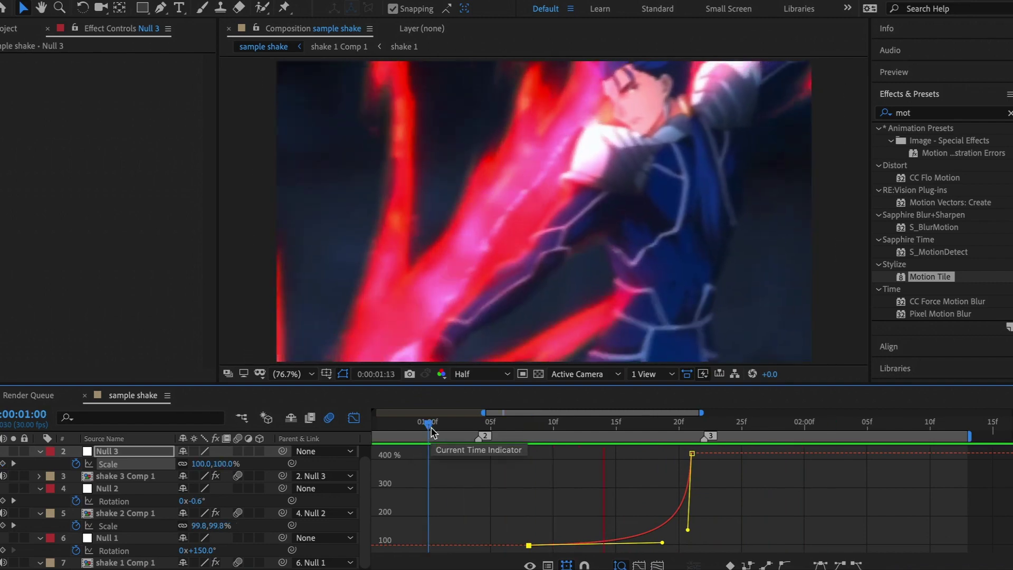
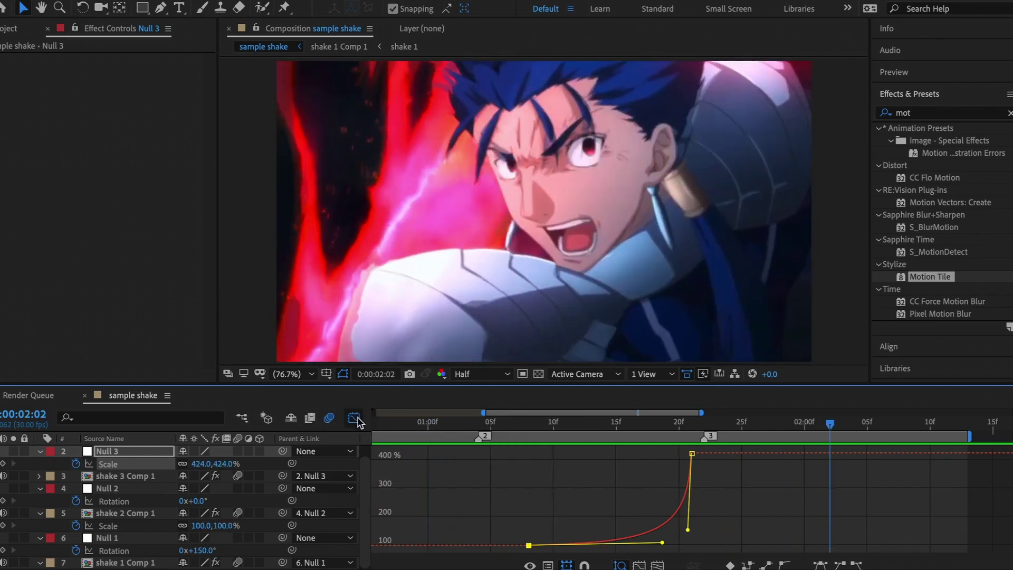
- Nudge Null 3's Scale keyframe slightly later and shake 3 Comp 1's end Scale keyframe earlier
left_click(354, 417)
left_click(528, 425)
left_click(542, 475)
key("s")
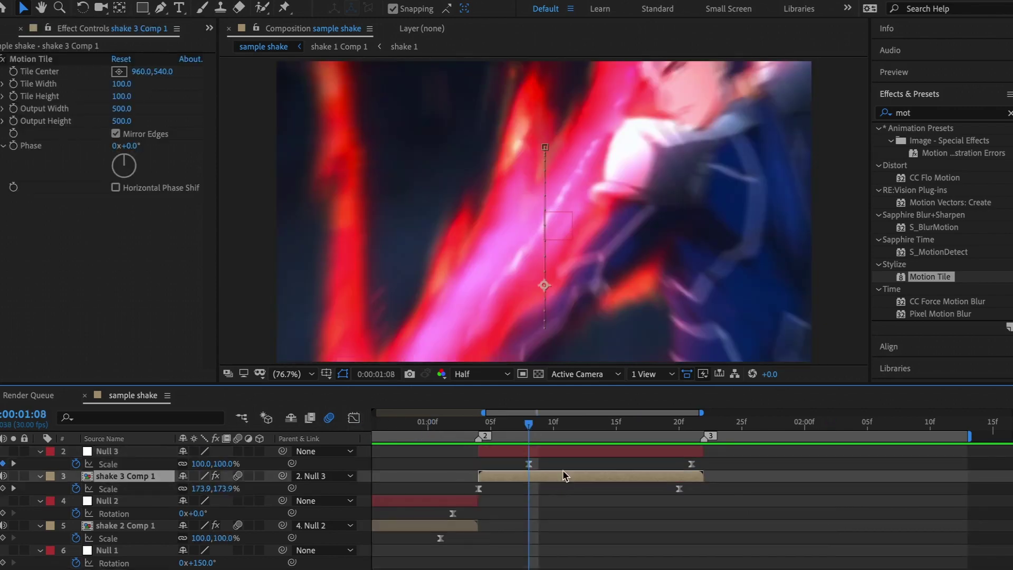
left_click(529, 451)
key("s")
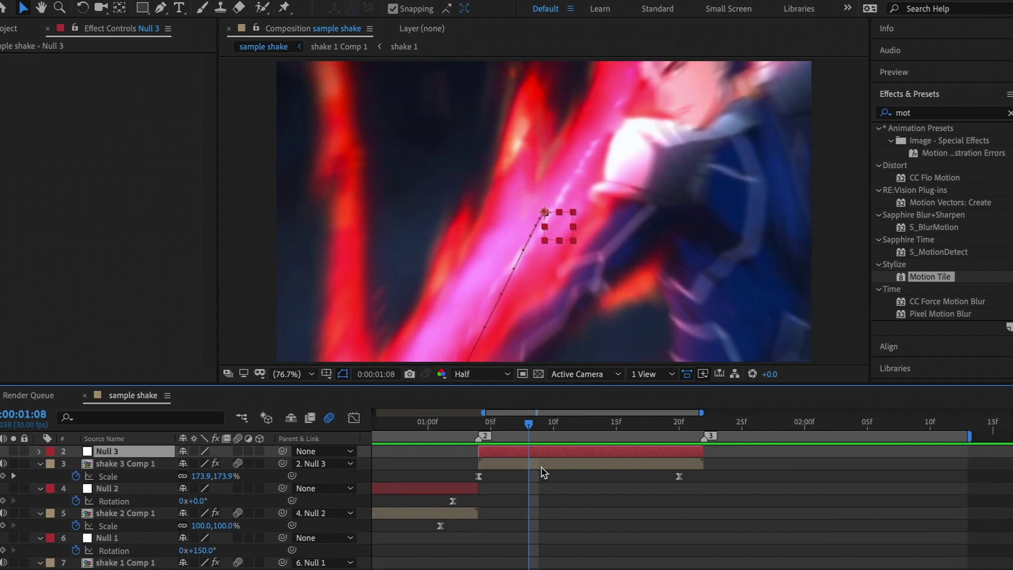
key("s")
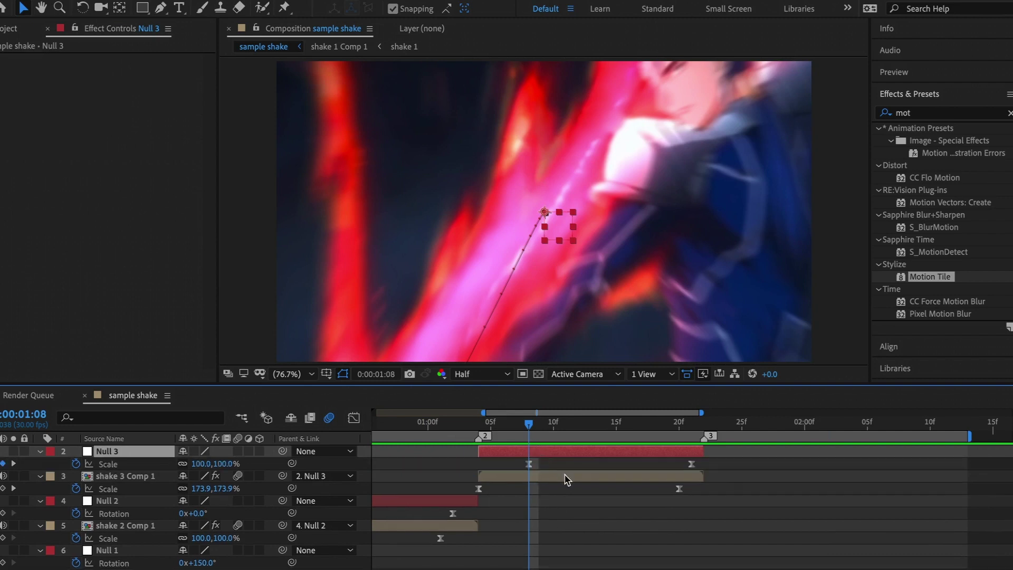
mouse_move(529, 464)
left_mouse_down()
mouse_move(566, 463)
mouse_move(530, 464)
left_mouse_up()
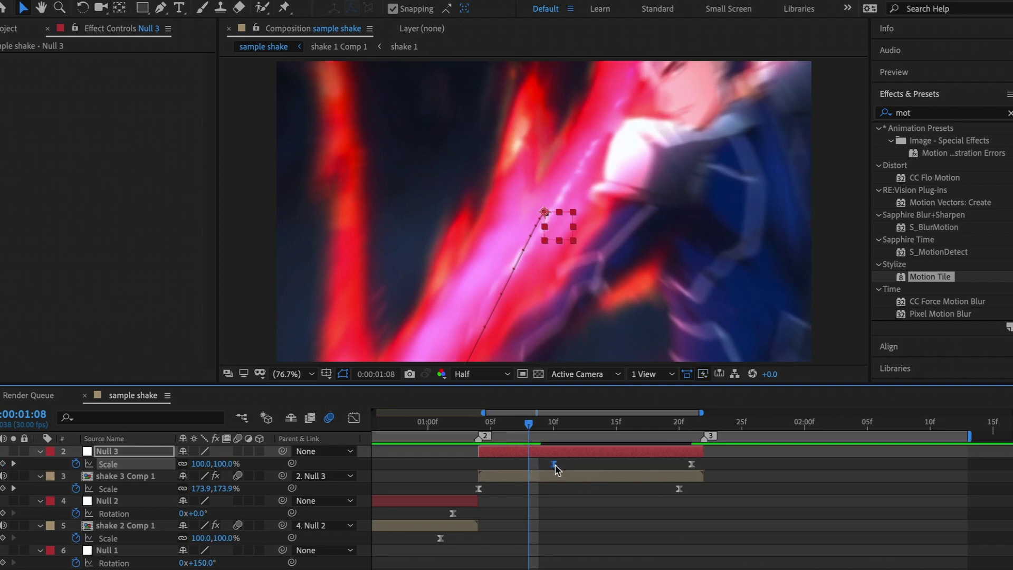
left_click_drag(679, 490, 667, 490)
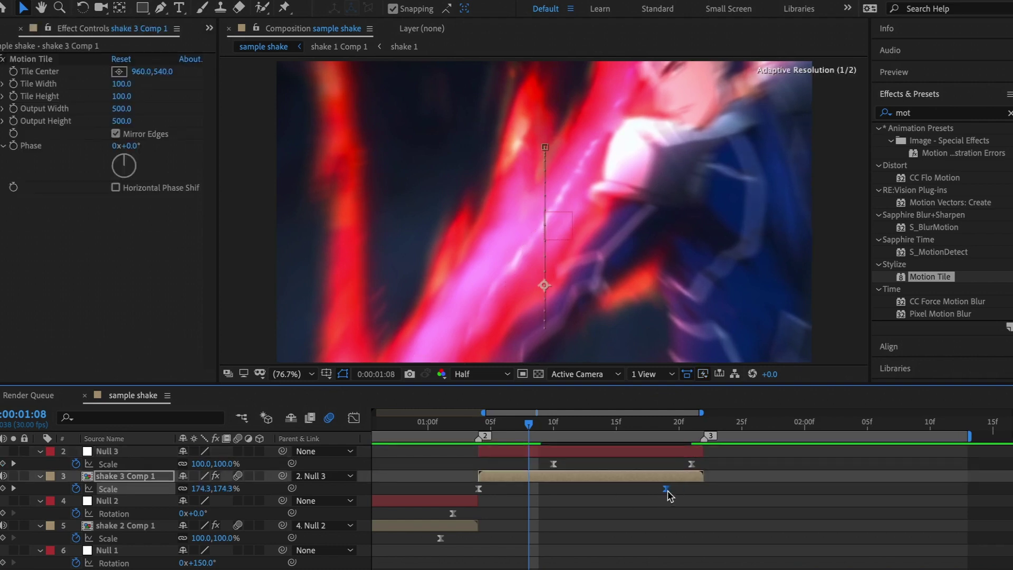
- Sharpen the ease of shake 3 Comp 1's 500%-to-100% Scale curve in the Graph Editor and preview
left_click(353, 419)
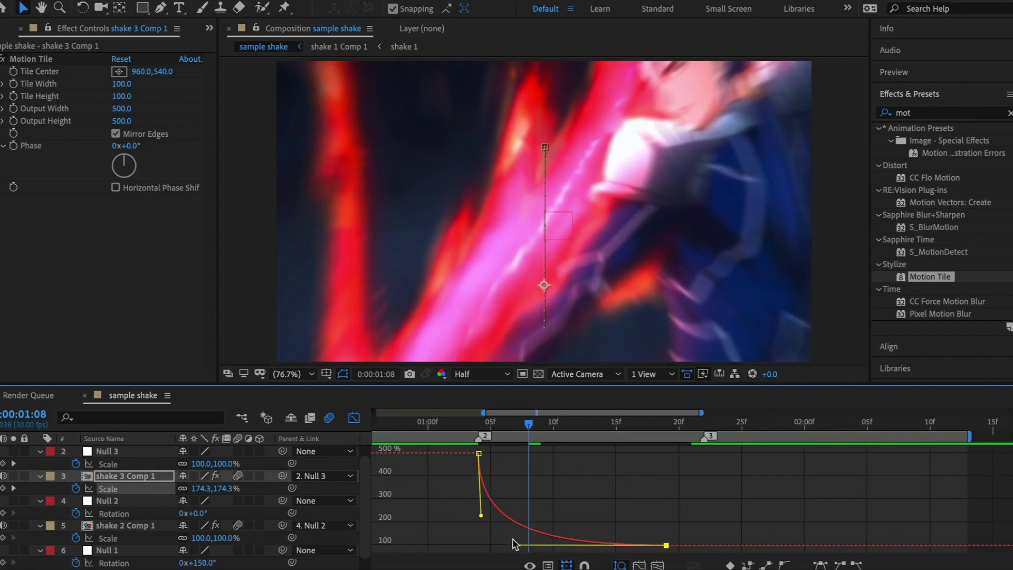
left_click_drag(513, 545, 479, 526)
key("space")
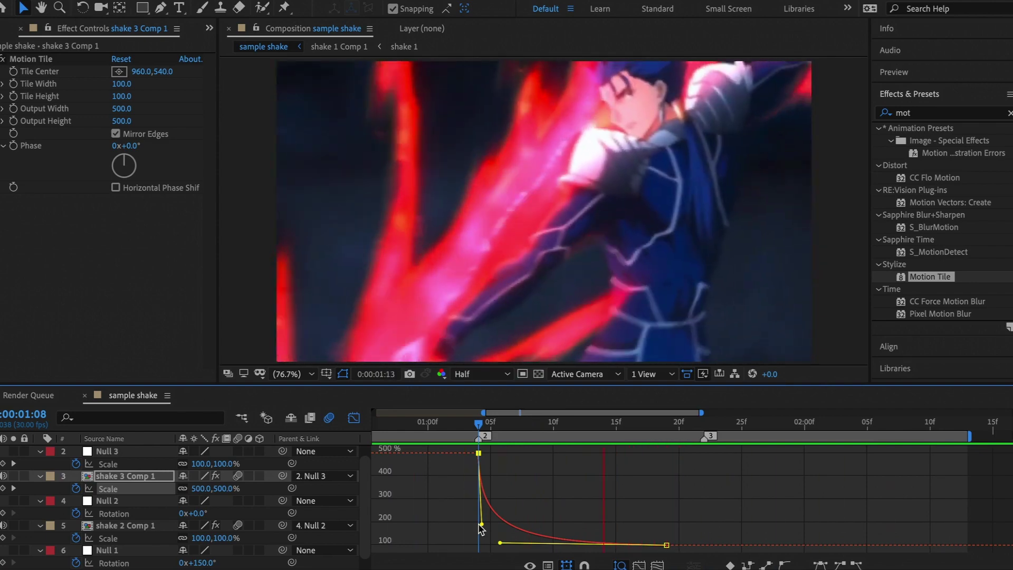
- Push Null 3's X Position at 0:00:01:22 left to about -1086.8 and preview the shake
left_click(354, 417)
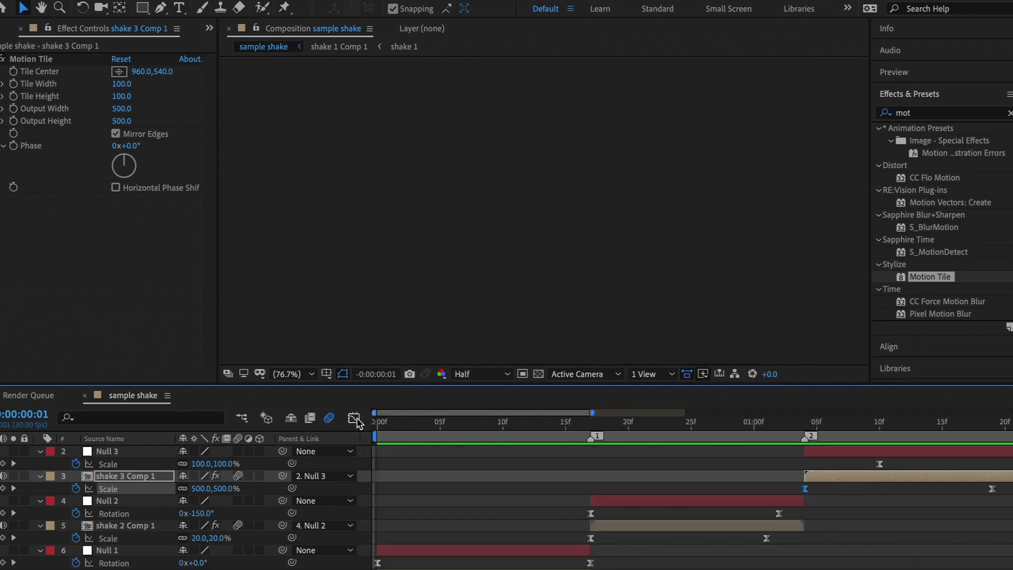
left_click(724, 449)
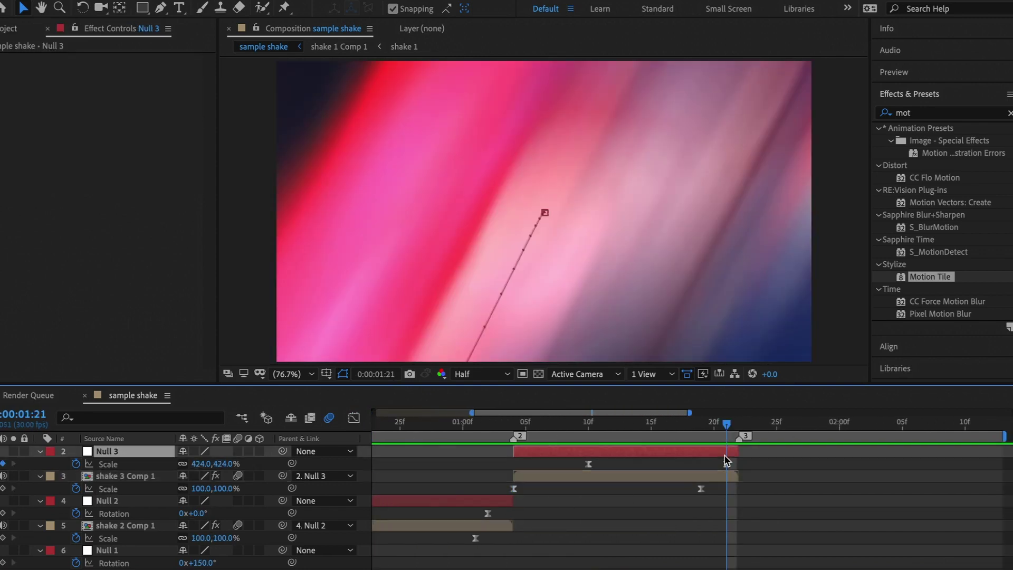
key("p")
left_click(744, 424)
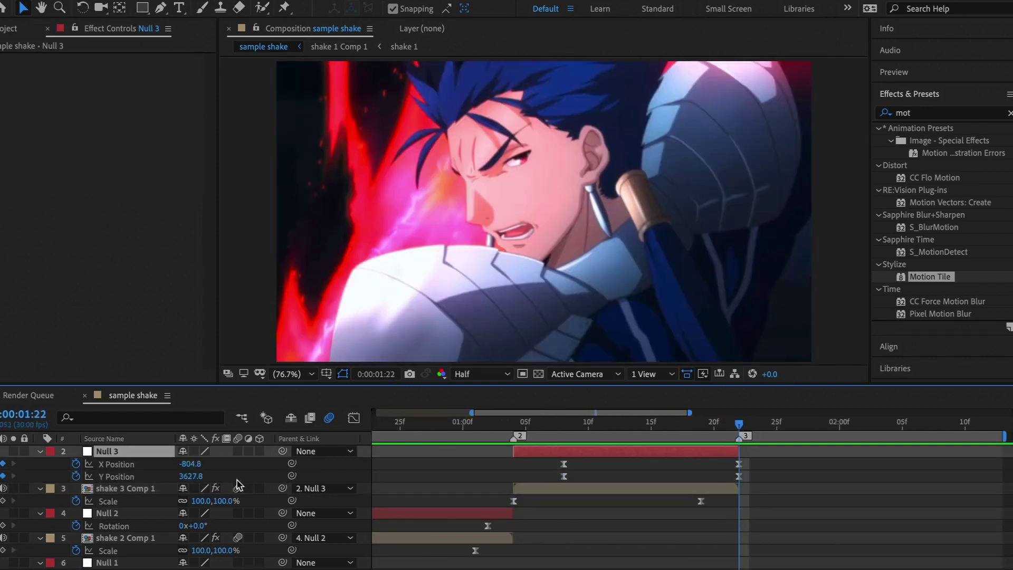
left_click_drag(196, 465, 185, 458)
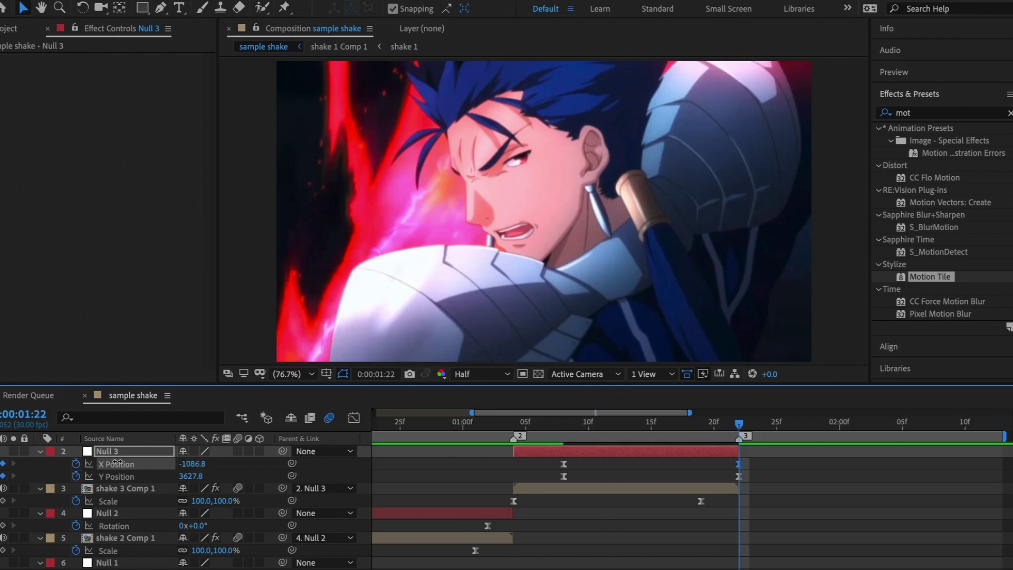
left_click(40, 451)
key("space")
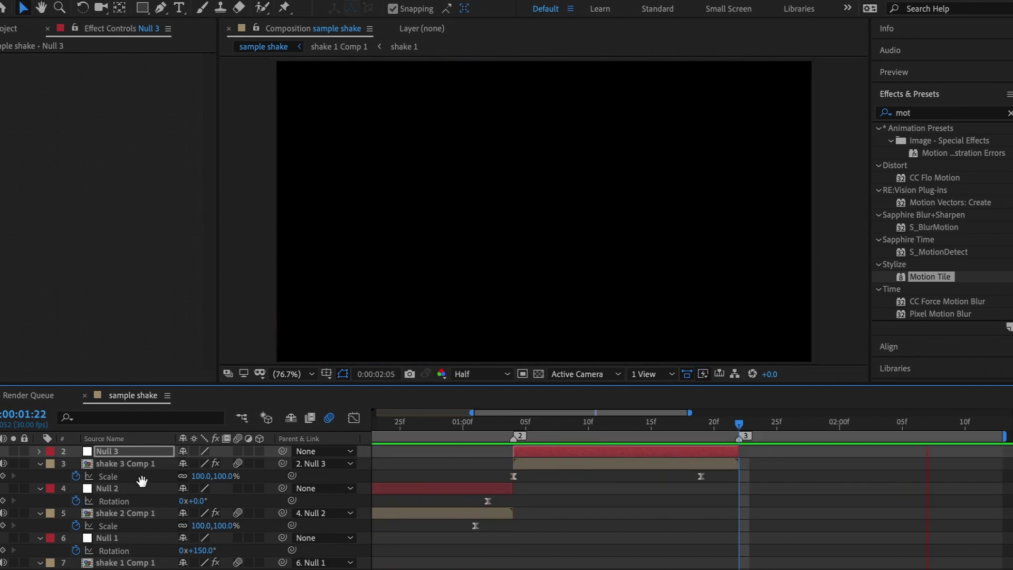
key("shift+F3")
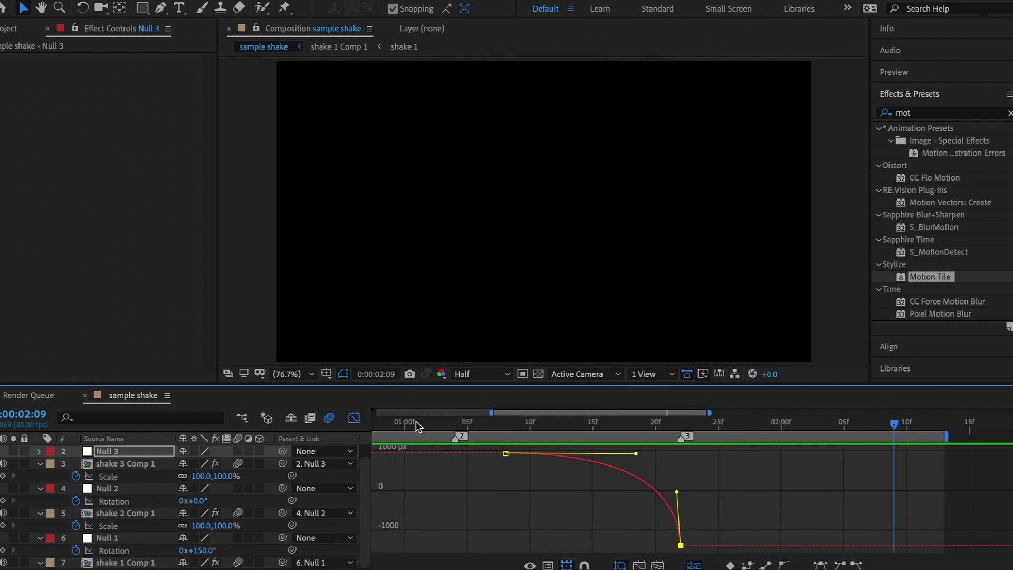
left_click(354, 417)
scroll(725, 488, "right", 5)
- Separate shake 4 Comp 1's Position into X and Y dimensions at its first frame
left_click(616, 451)
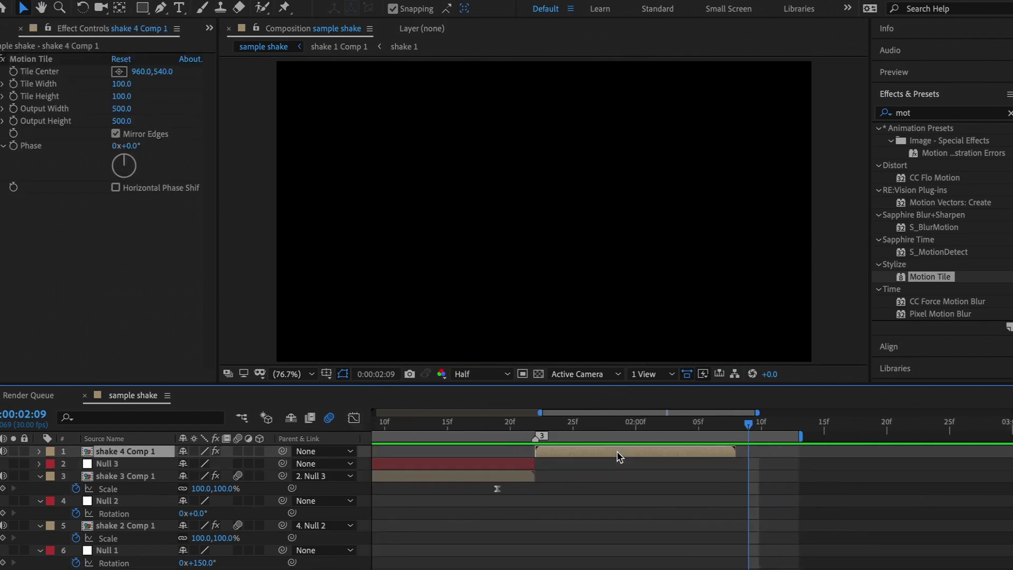
key("i")
key("p")
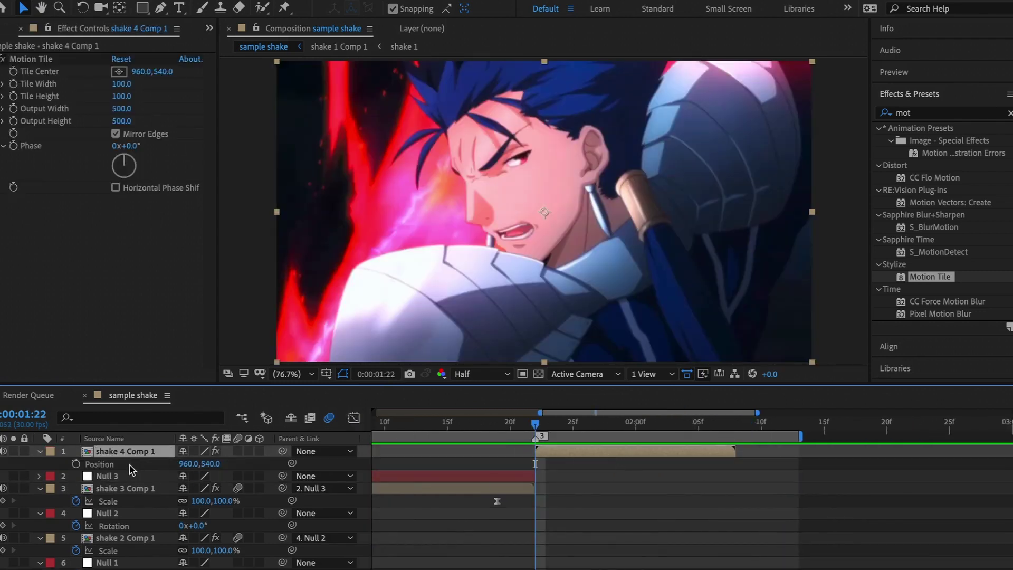
right_click(132, 469)
left_click(179, 450)
left_click(268, 502)
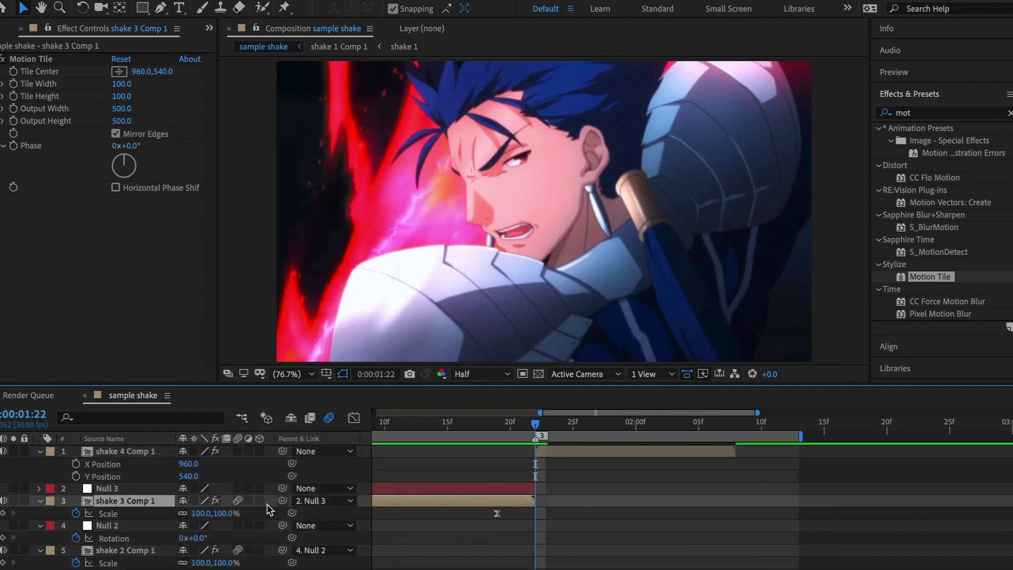
- Keyframe Y Position at 132 at 1:22, 701 at 2:04, then lower again at 2:07
left_click(76, 476)
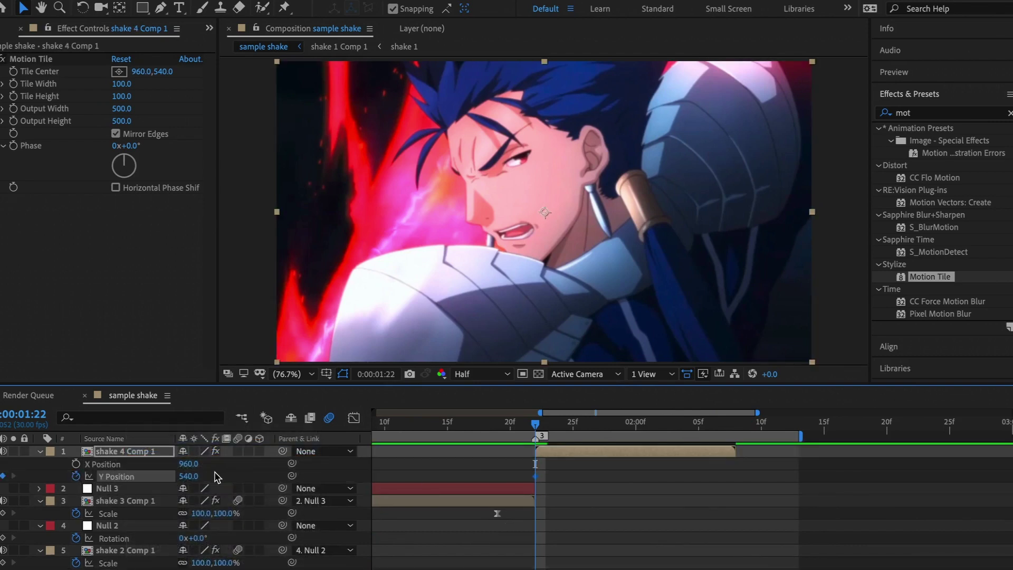
left_click_drag(188, 476, 87, 478)
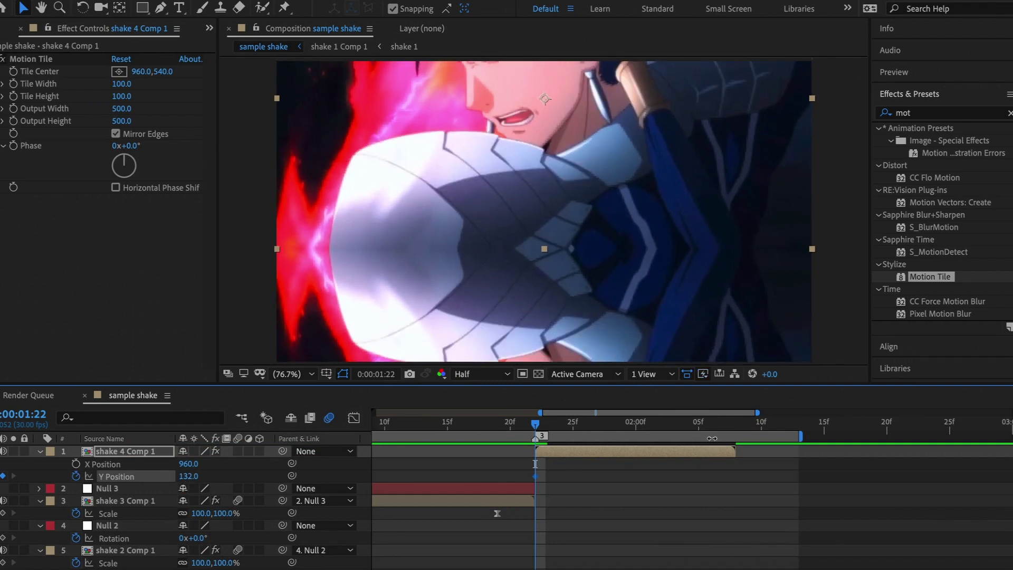
left_click_drag(708, 424, 685, 423)
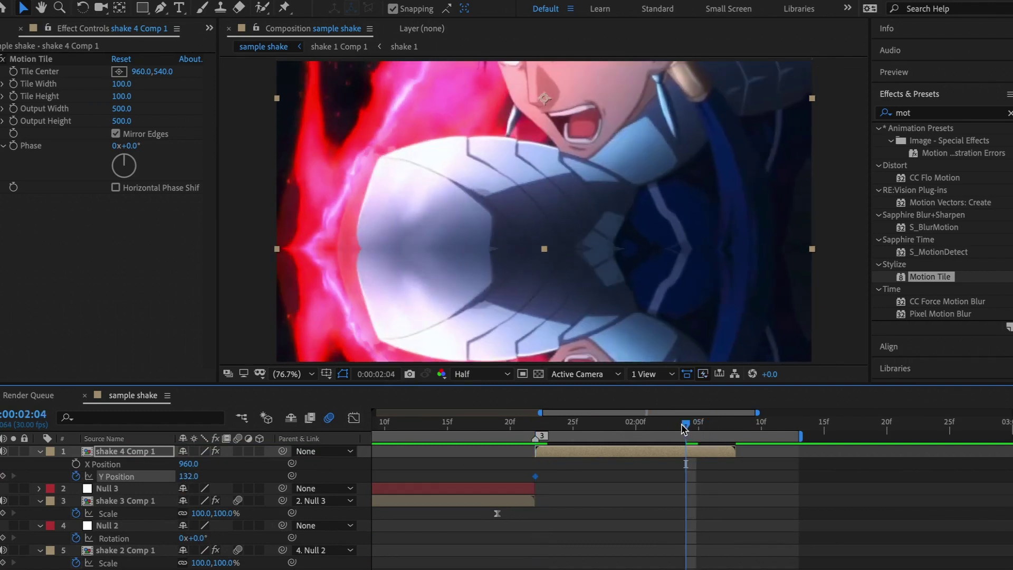
left_click_drag(211, 478, 344, 471)
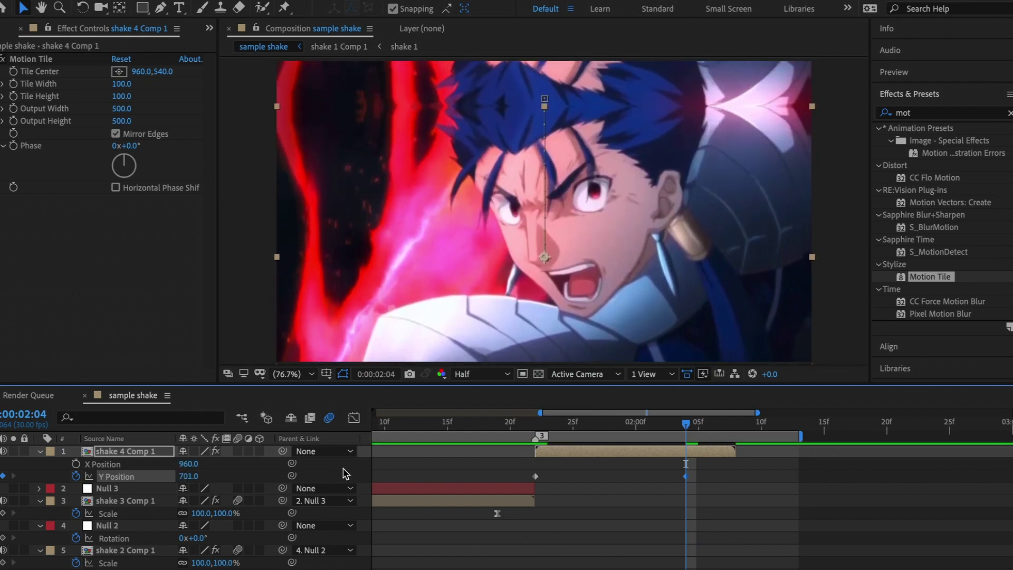
key("space")
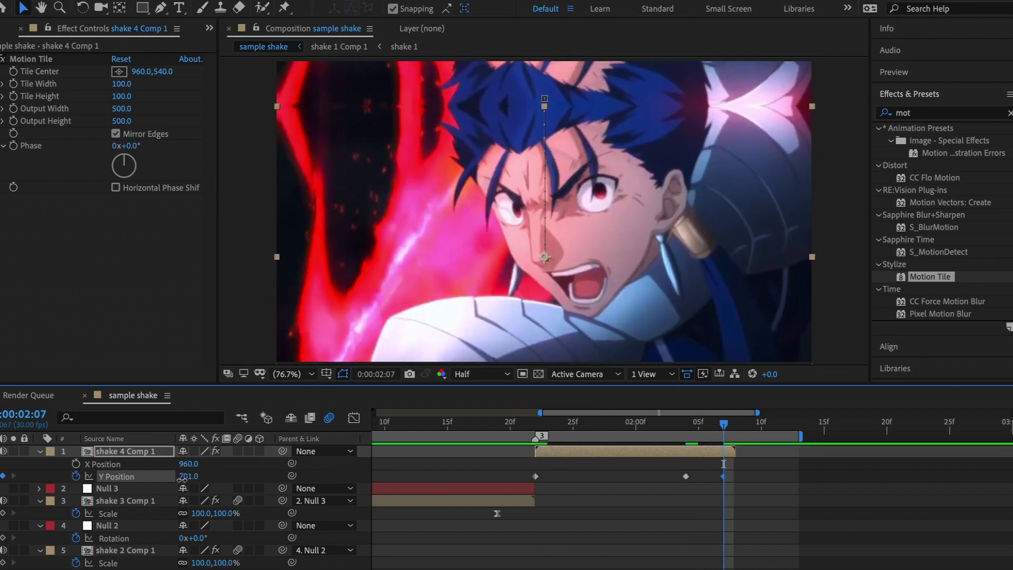
mouse_move(182, 479)
left_mouse_down()
mouse_move(120, 475)
mouse_move(145, 478)
left_mouse_up()
left_click_drag(723, 476, 748, 477)
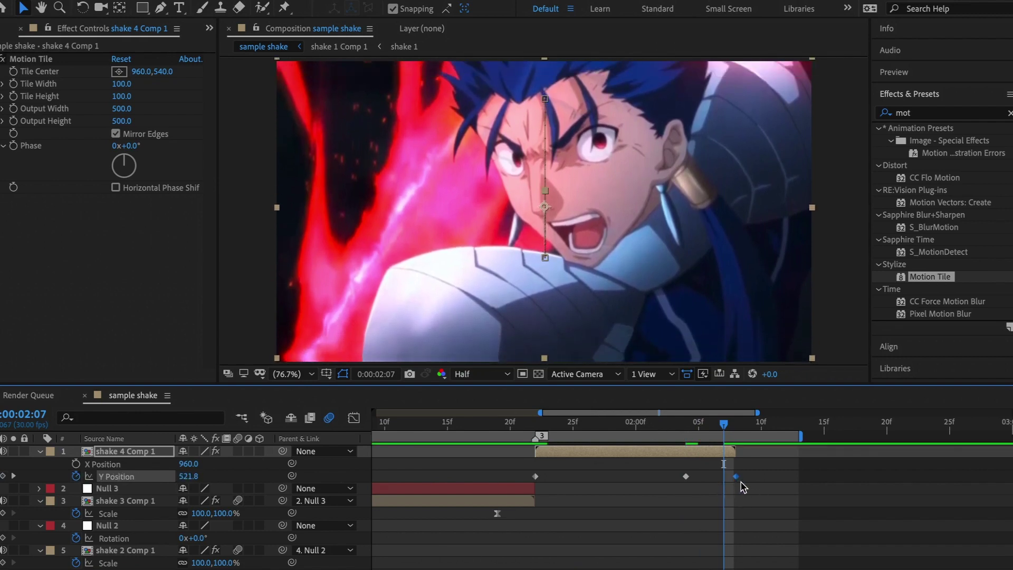
- Apply Easy Ease to all three Y Position keyframes and preview the slide transition
left_click(354, 421)
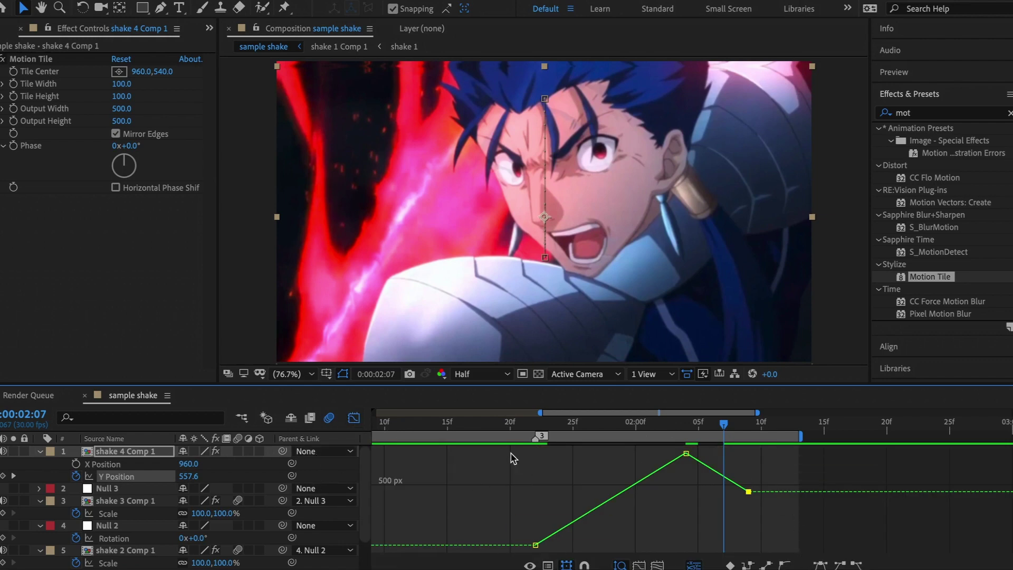
left_click_drag(512, 458, 855, 551)
left_click(746, 564)
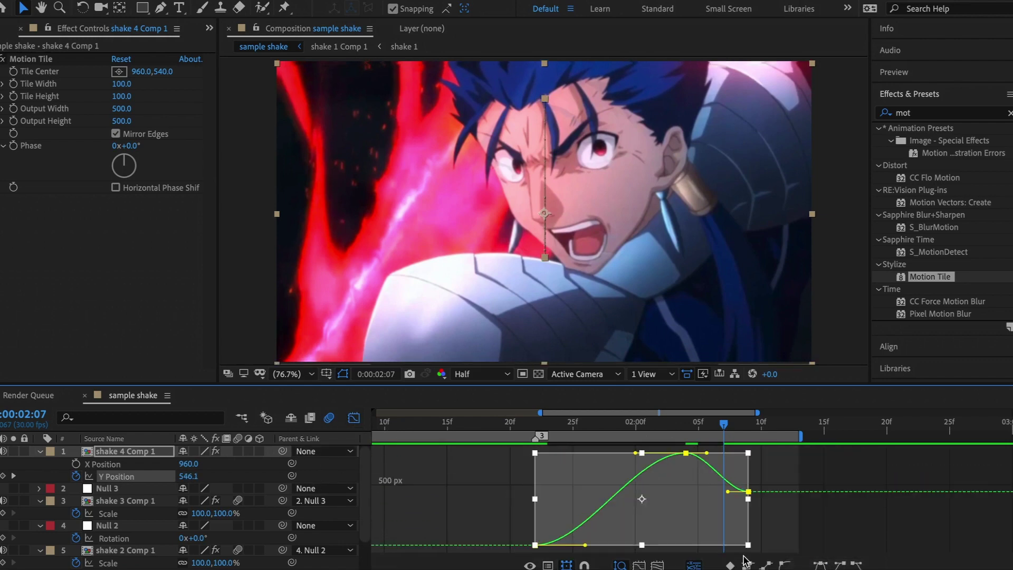
left_click(354, 422)
key("i")
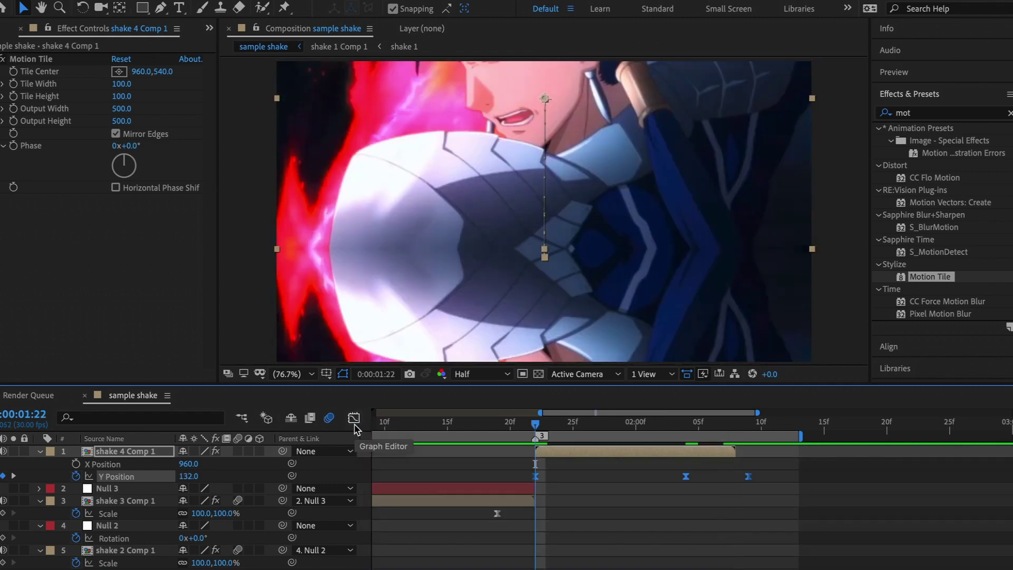
key("space")
key("space")
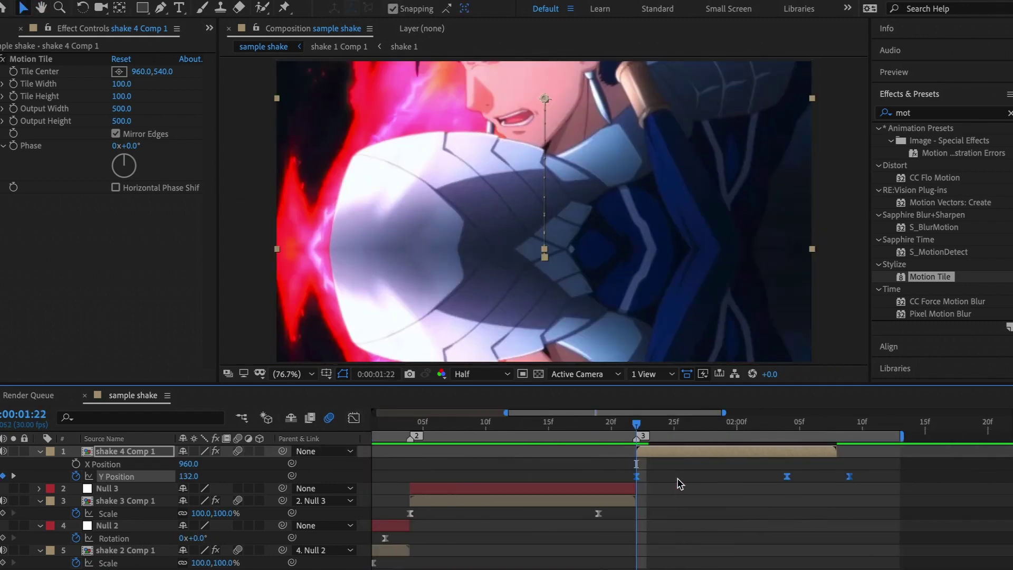
- Keyframe shake 4 Comp 1's Scale at 30% at the playhead and 100% later
key("u")
key("u")
key("u")
key("u")
key("u")
key("s")
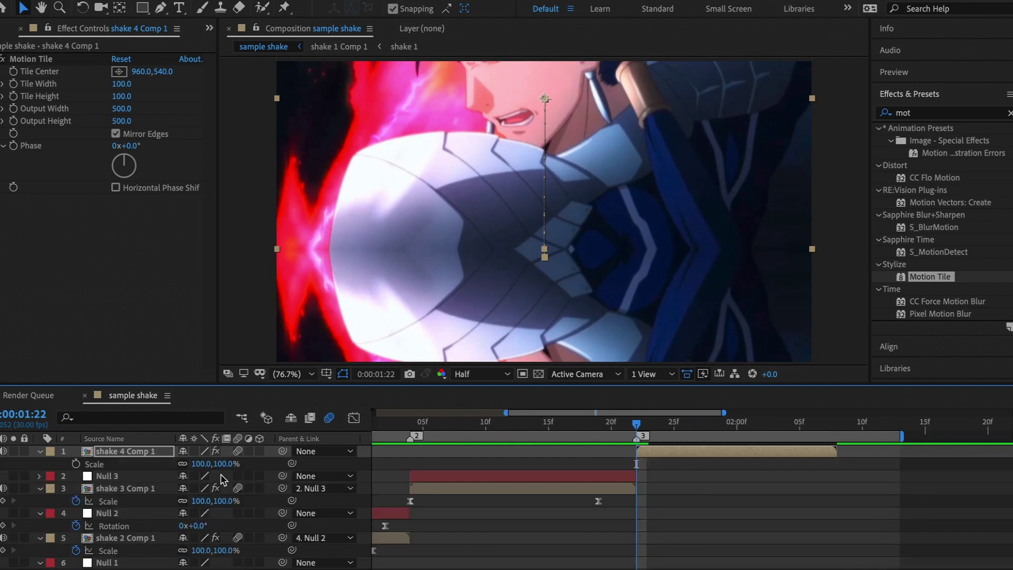
left_click(76, 464)
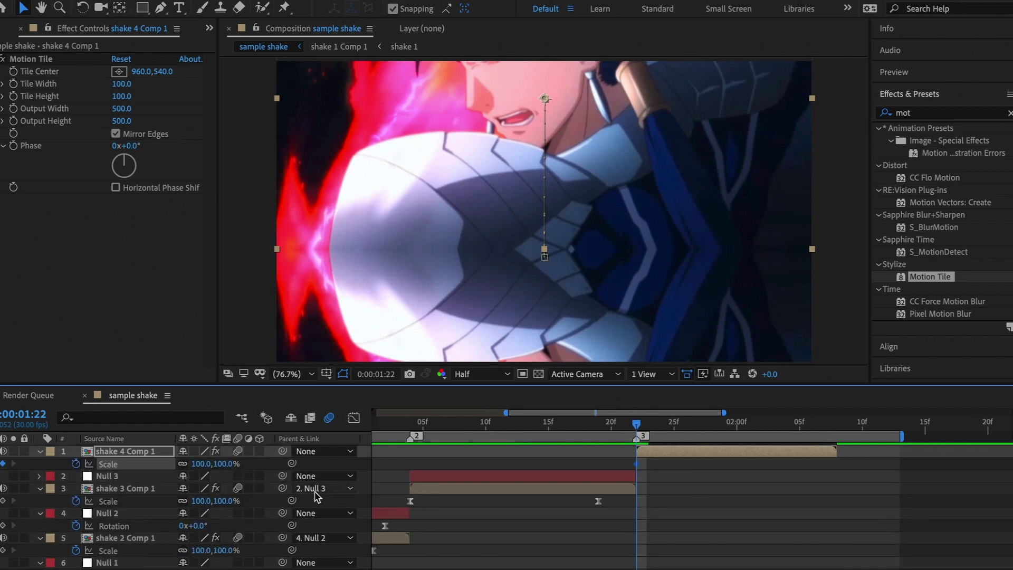
left_click(200, 464)
left_click_drag(637, 463, 799, 464)
key("F2")
type("30")
key("Return")
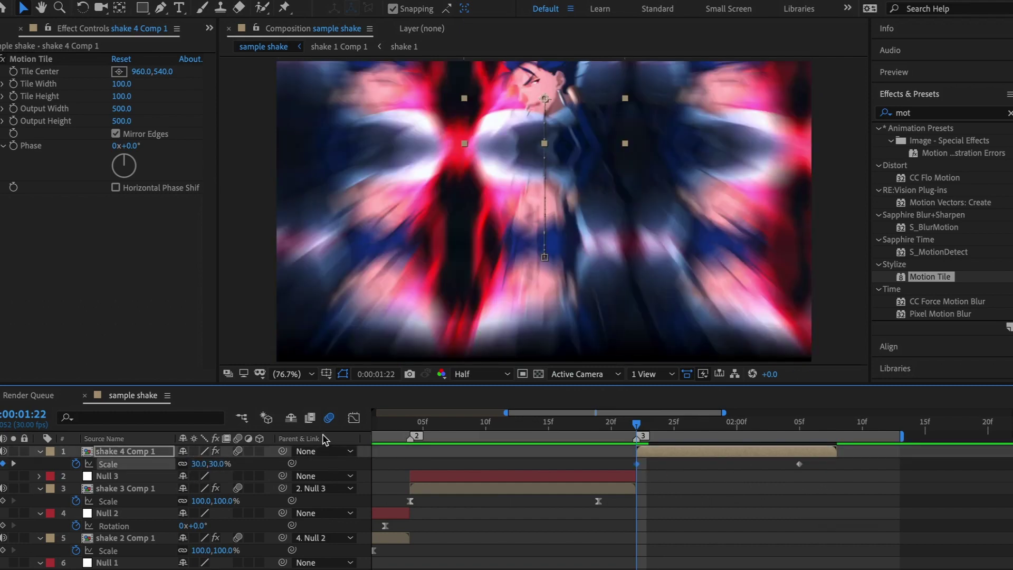
- Shape the Scale curve to rise steeply from 30% and settle gently into 100%
left_click(353, 418)
left_click(725, 513)
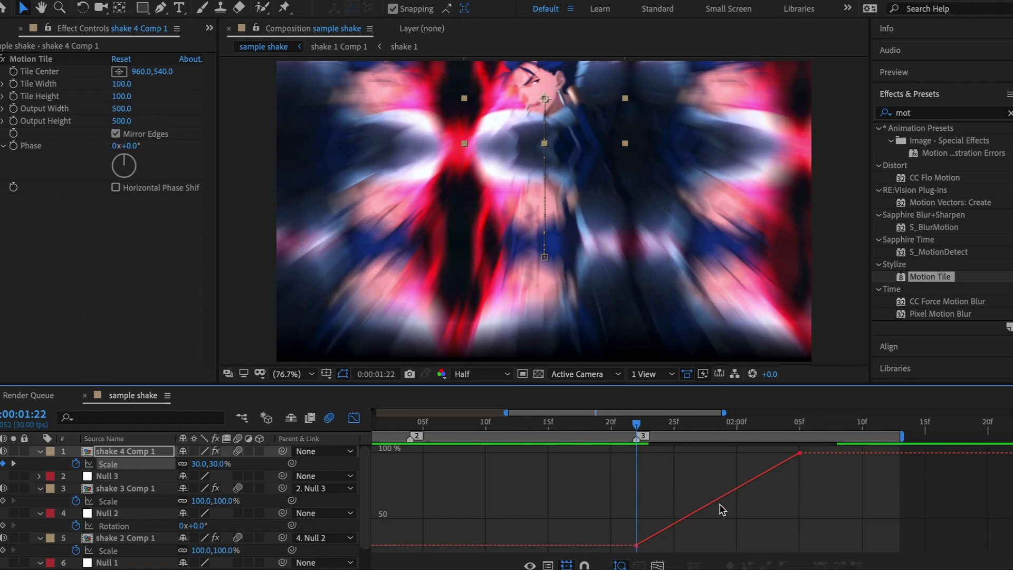
double_click(720, 499)
left_click(841, 530)
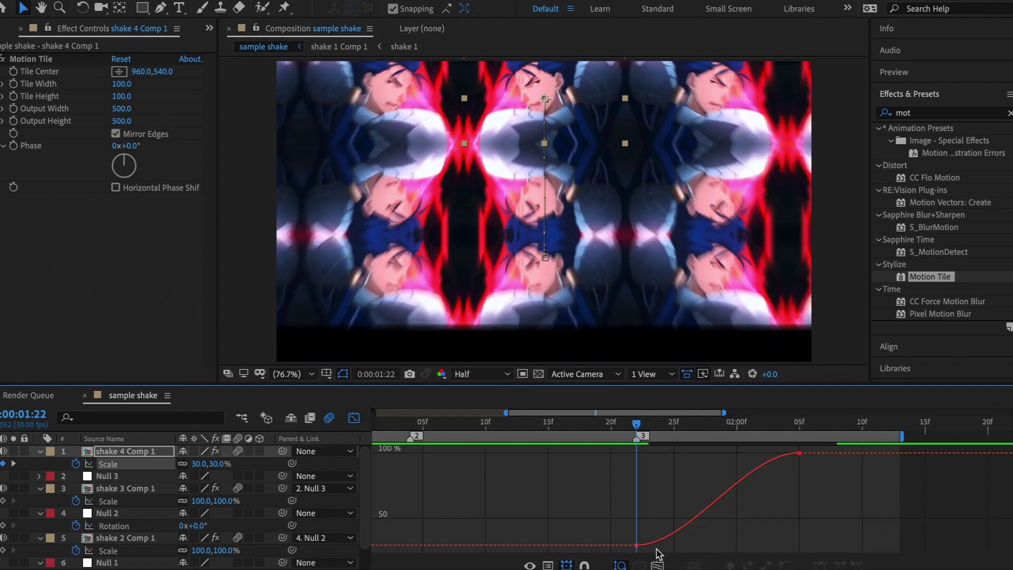
left_click(637, 545)
left_click_drag(690, 545, 577, 492)
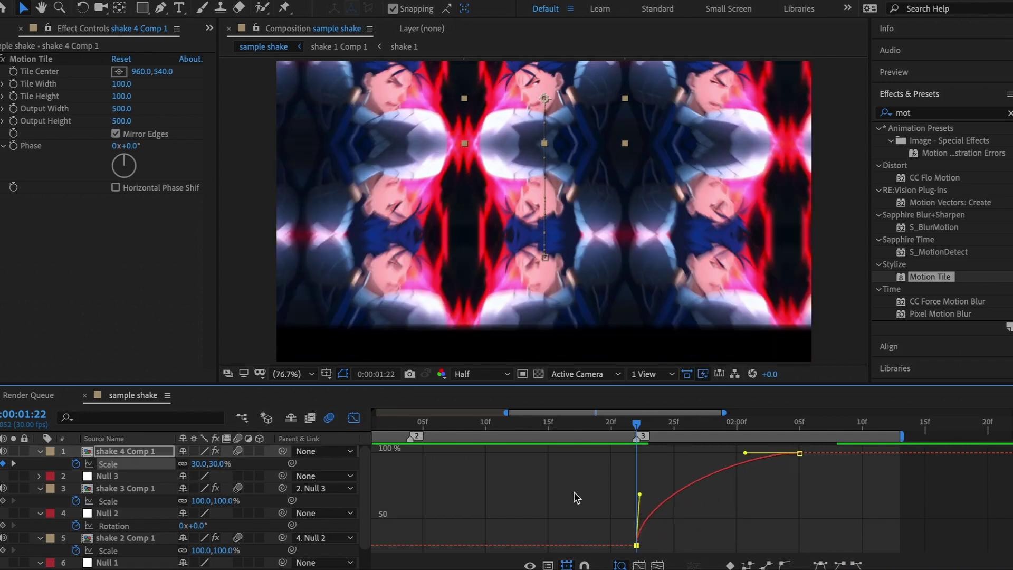
mouse_move(745, 457)
left_mouse_down()
mouse_move(664, 460)
mouse_move(574, 432)
left_mouse_up()
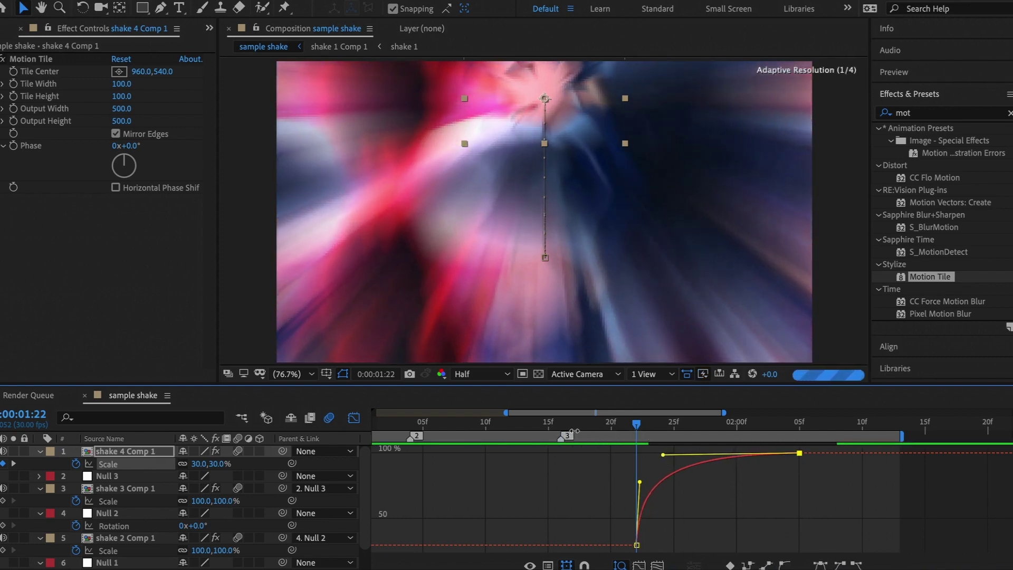
key("ctrl+z")
- Preview the transition from 0:00:01:12
left_click(511, 428)
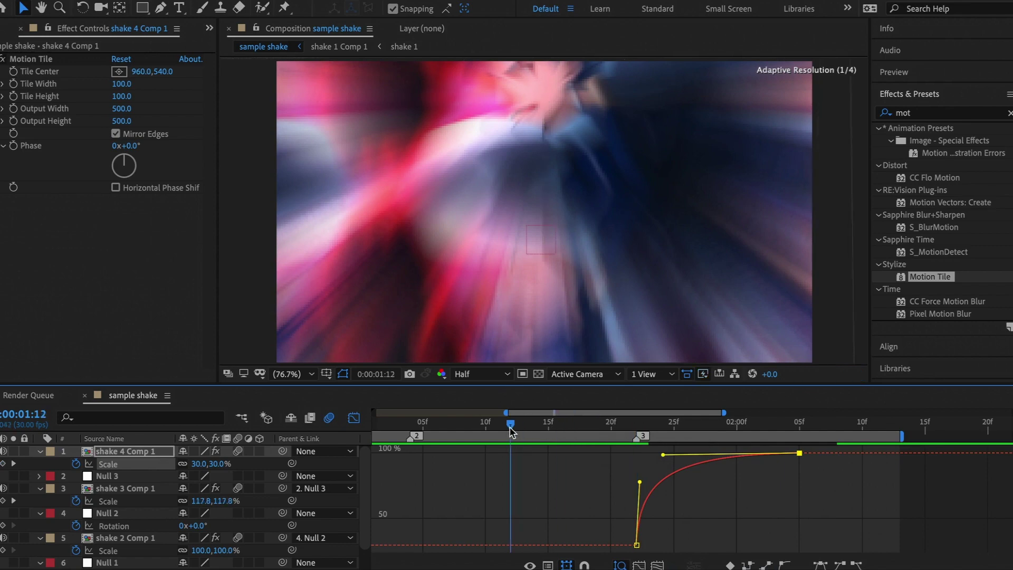
key("space")
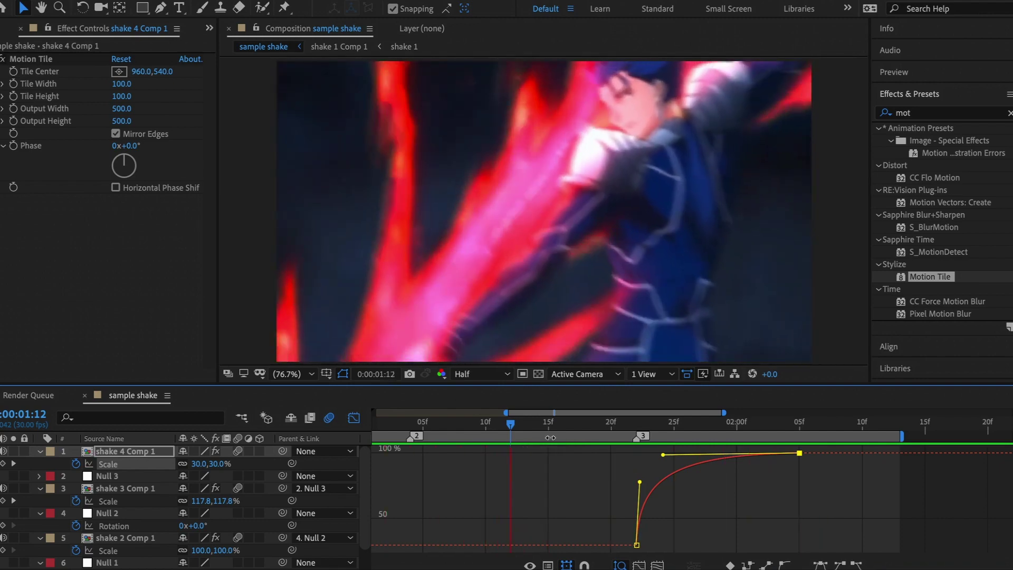
left_click_drag(550, 437, 419, 438)
- Inspect Null 2's Position and animated properties from its in-point
key("shift+F3")
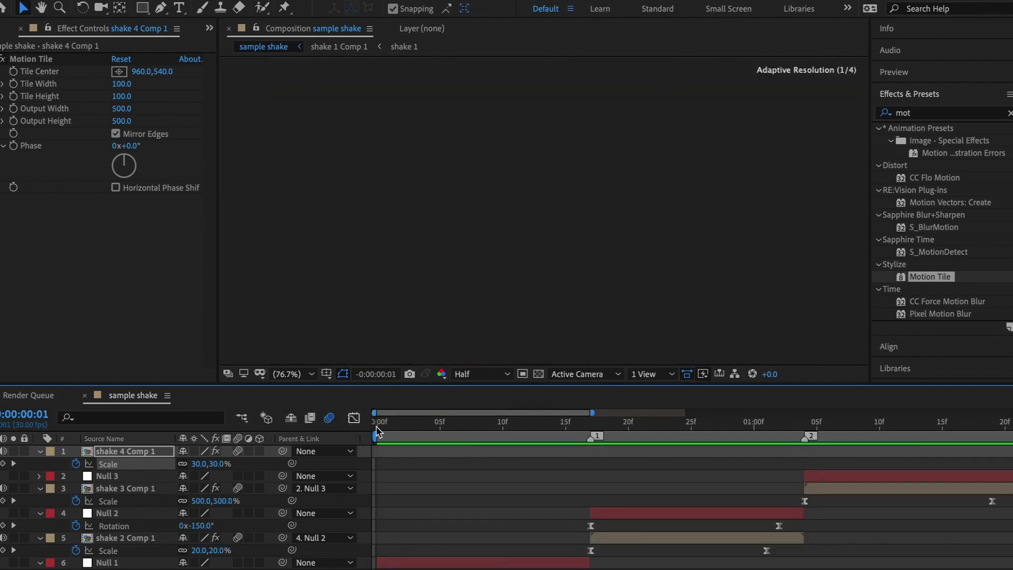
scroll(625, 515, "right", 3)
scroll(618, 512, "down", 1)
left_click(629, 501)
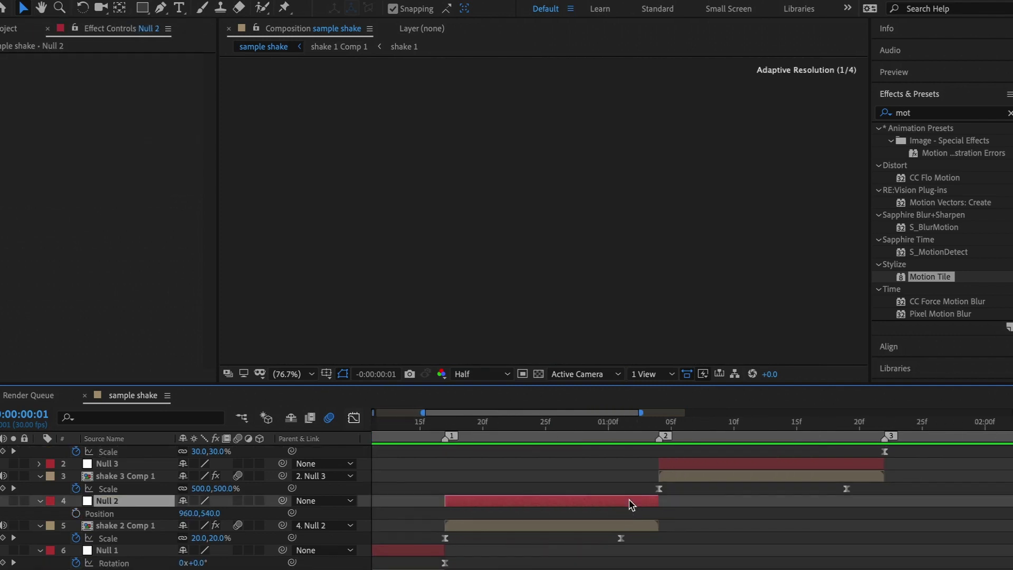
key("p")
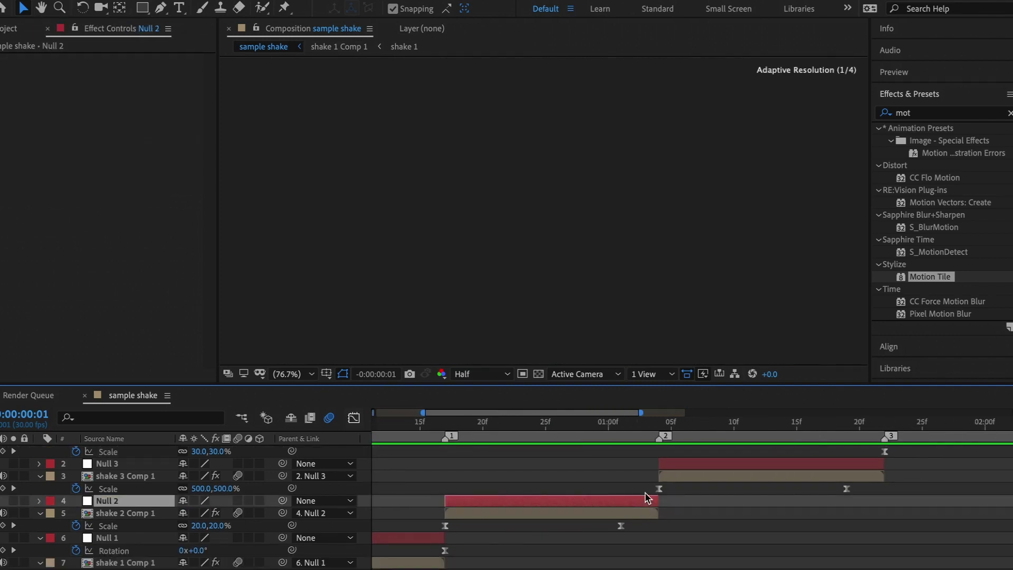
key("p")
key("i")
key("u")
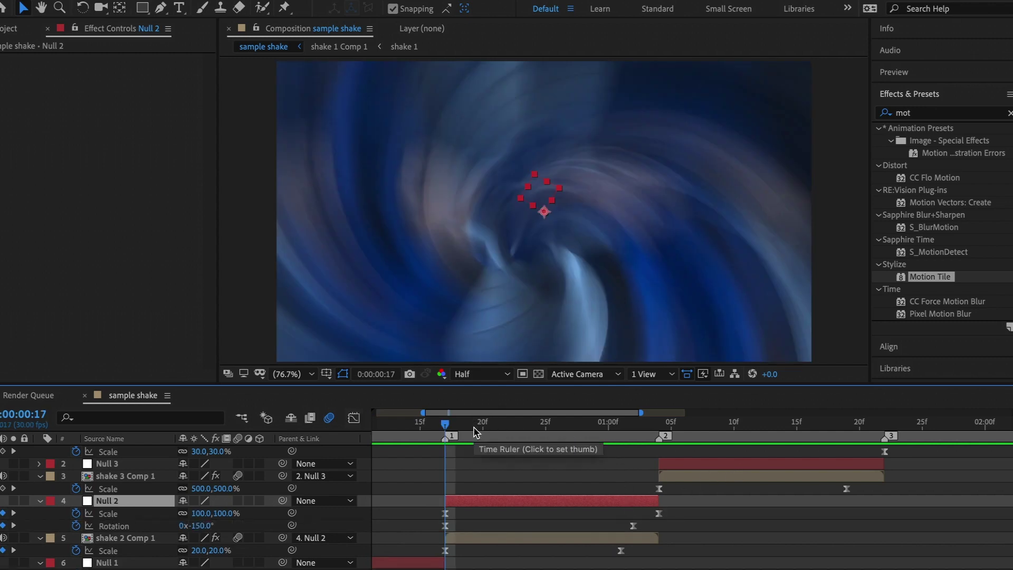
key("u")
key("p")
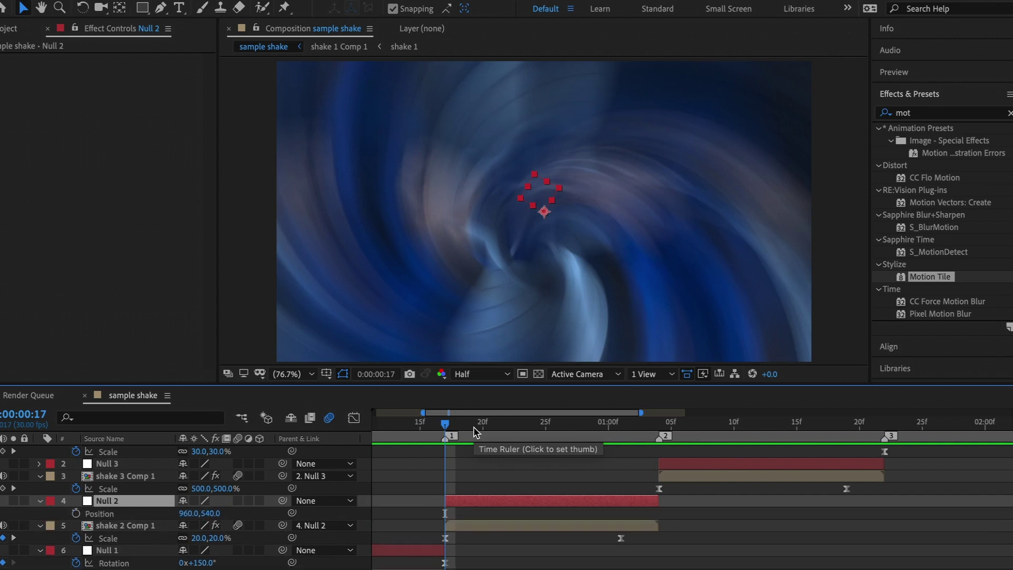
- Check shake 2 Comp 1's properties, then reveal Null 3's Position keyframes near 0:00:01:21
left_click(475, 526)
key("p")
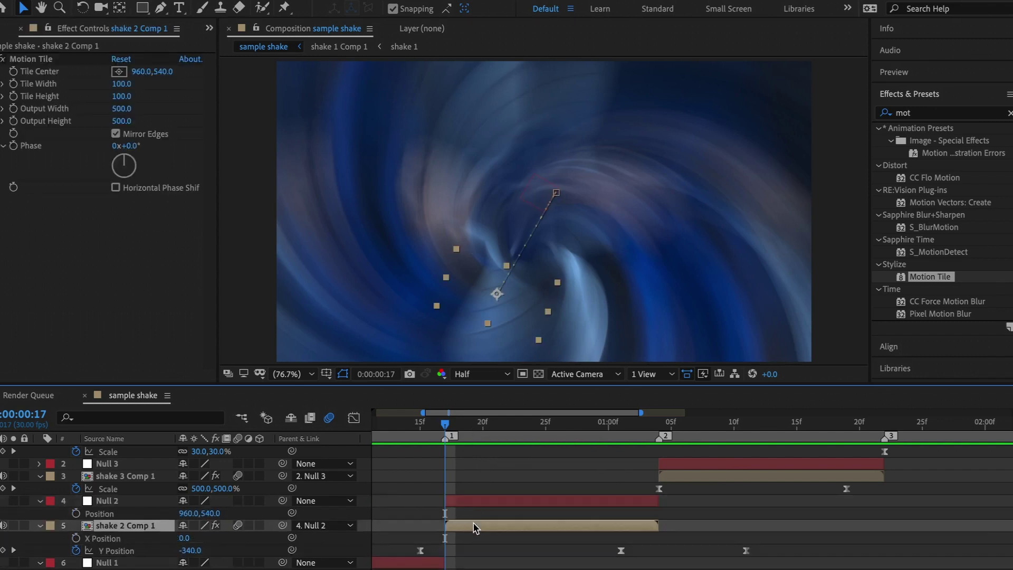
key("p")
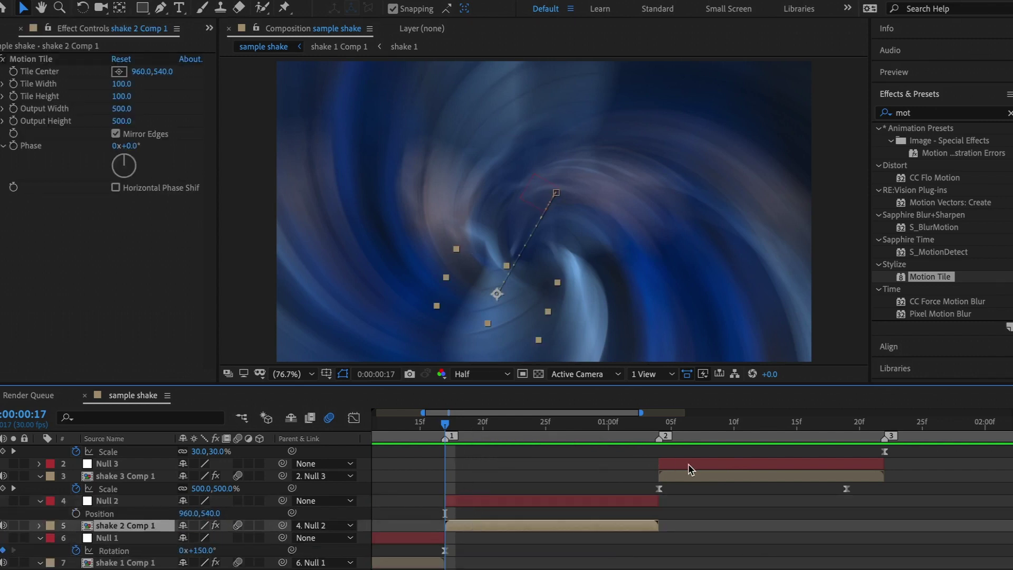
left_click(688, 469)
key("i")
key("p")
scroll(688, 468, "right", 3)
- Sharpen Null 3's X Position ease into the 0:00:01:22 keyframe in the Graph Editor
left_click(702, 423)
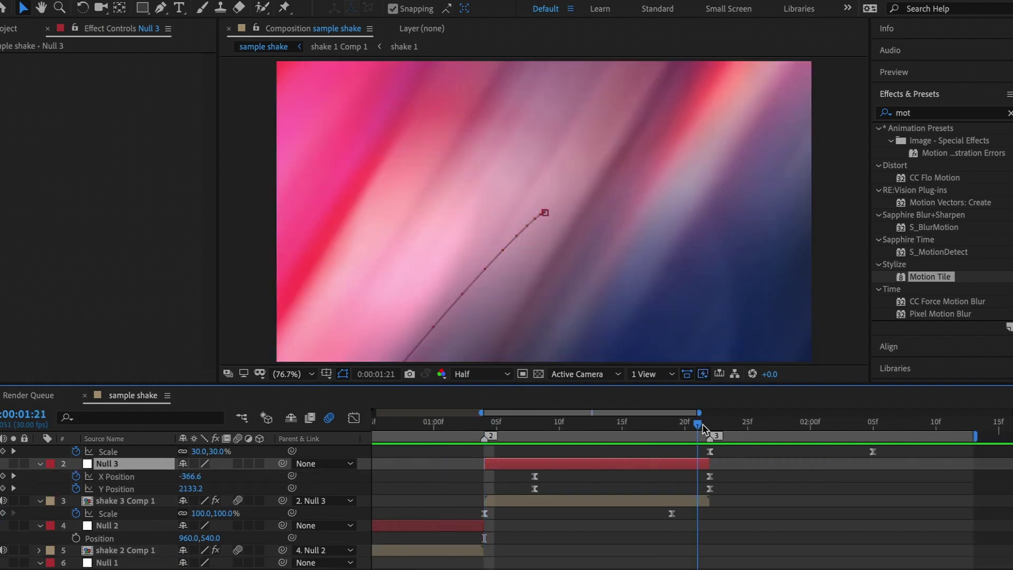
left_click_drag(702, 424, 709, 427)
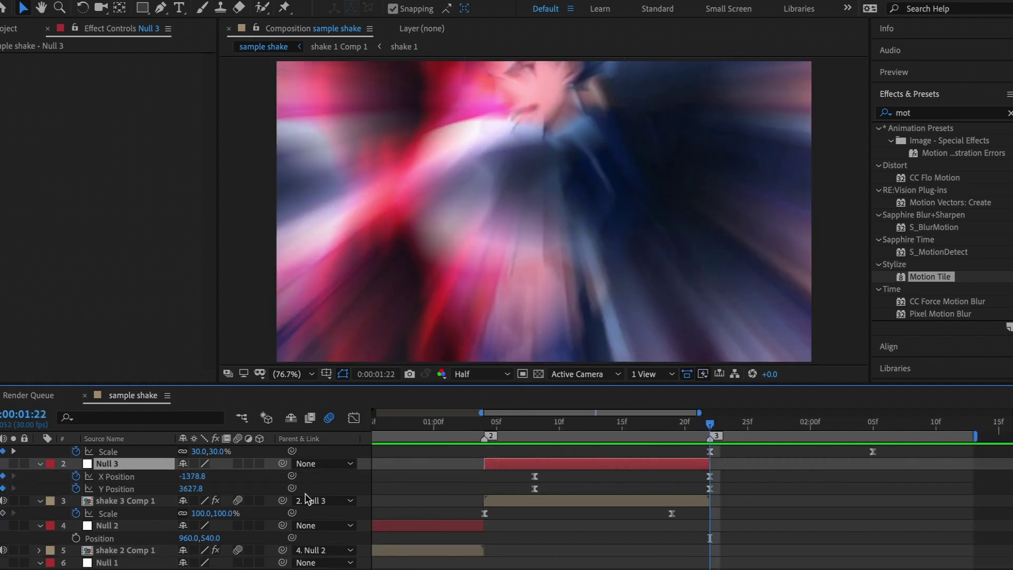
left_click(116, 476)
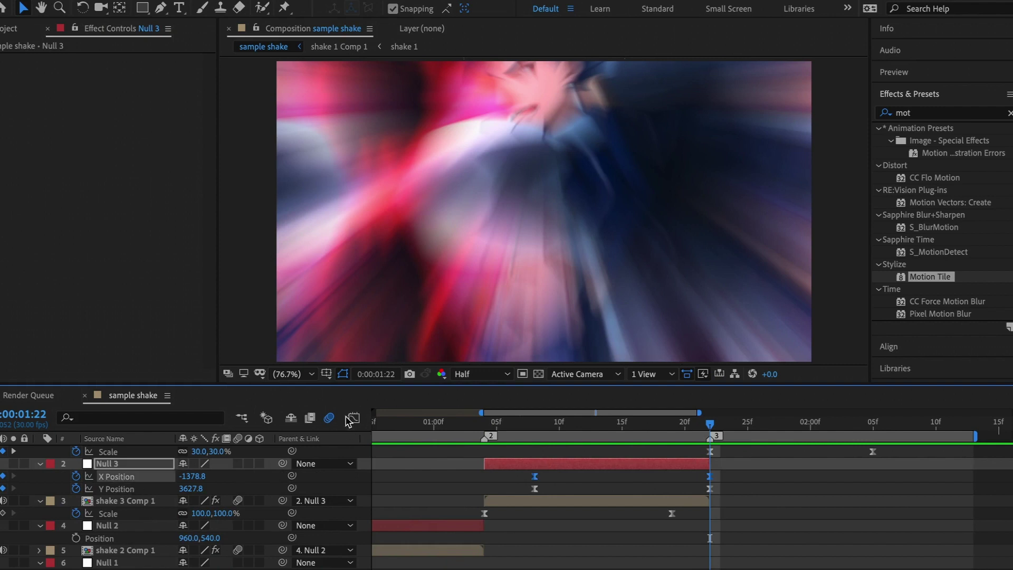
left_click(353, 417)
left_click(708, 506)
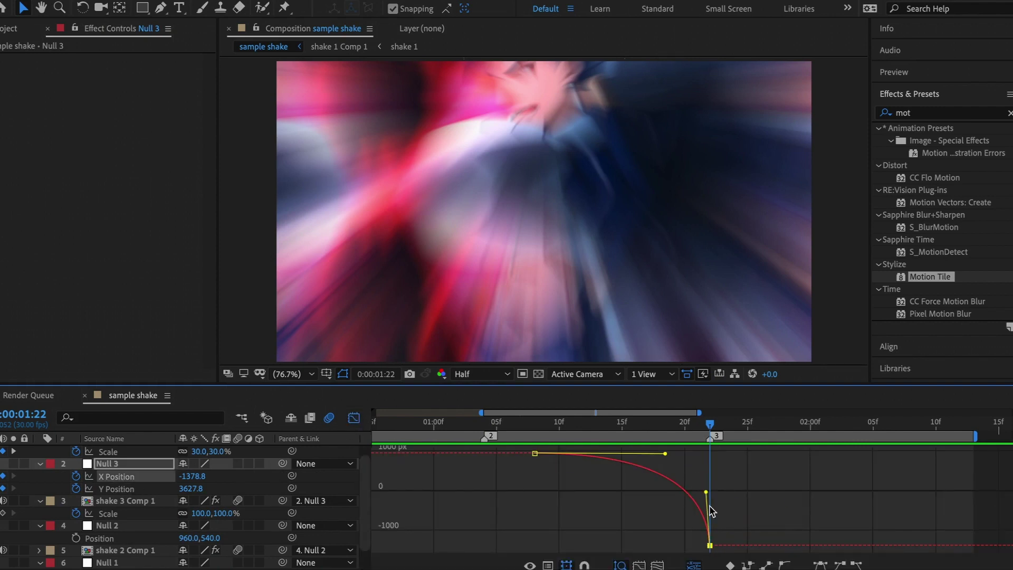
mouse_move(706, 492)
left_mouse_down()
mouse_move(674, 464)
mouse_move(696, 457)
left_mouse_up()
- Steepen Null 3's Y Position curve into 0:00:01:22 and raise the value to about 4100.8
left_click(118, 489)
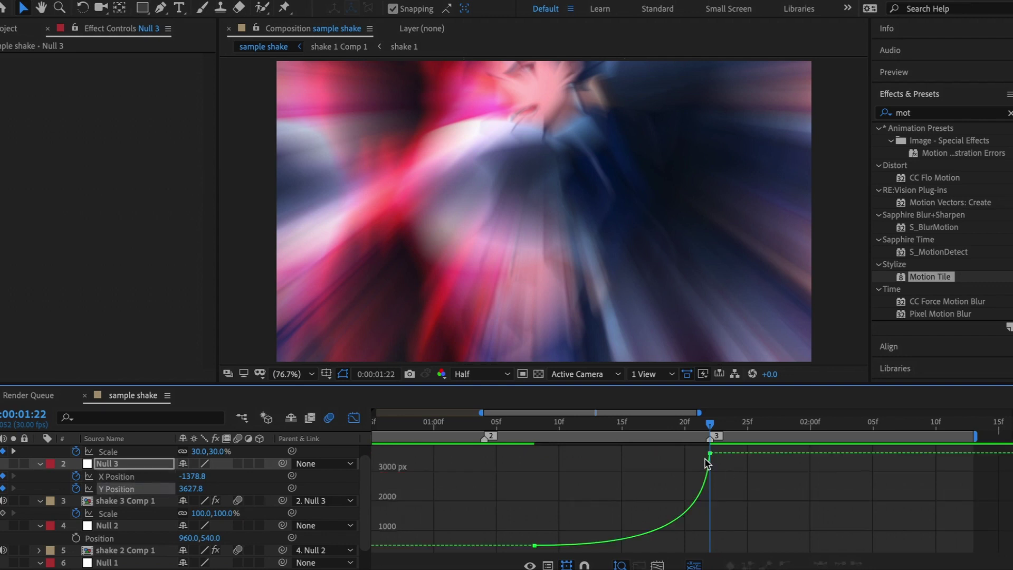
left_click(710, 453)
mouse_move(706, 516)
left_mouse_down()
mouse_move(726, 532)
mouse_move(690, 545)
left_mouse_up()
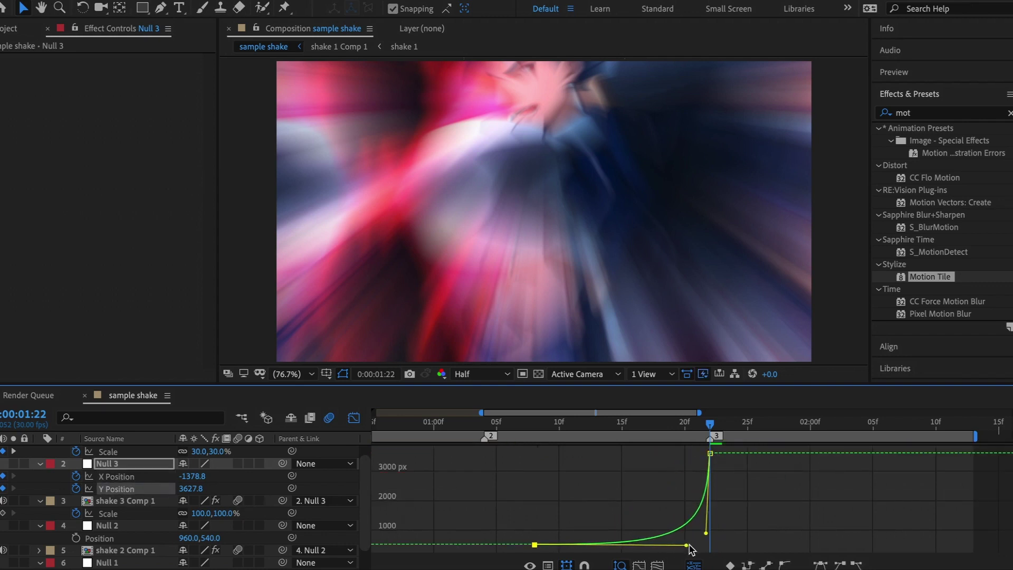
left_click_drag(510, 424, 699, 420)
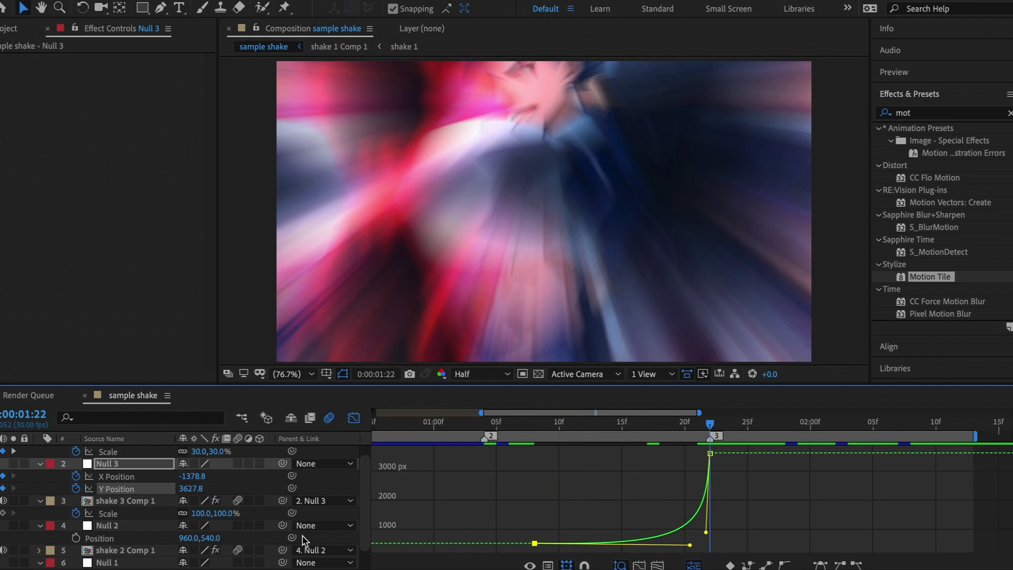
left_click_drag(196, 489, 365, 494)
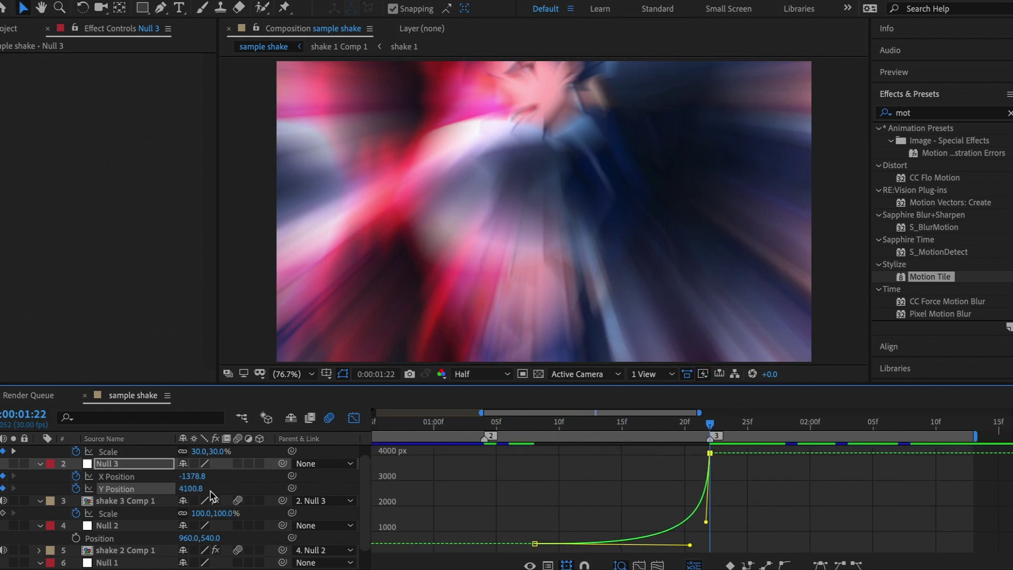
left_click_drag(210, 490, 604, 439)
- Scrub and play back the transition, then return to the layer bars view
left_click_drag(492, 434, 698, 433)
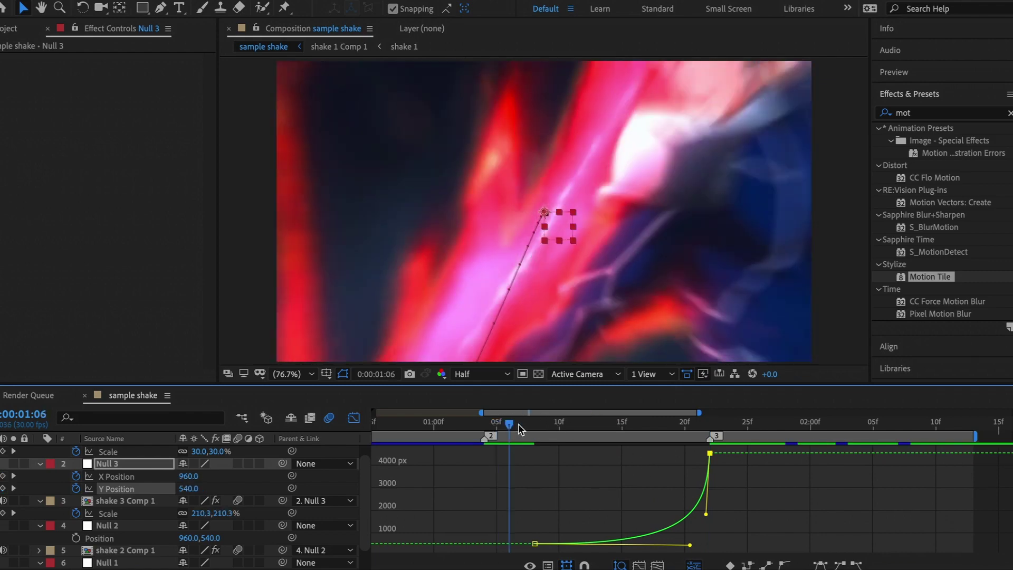
key("space")
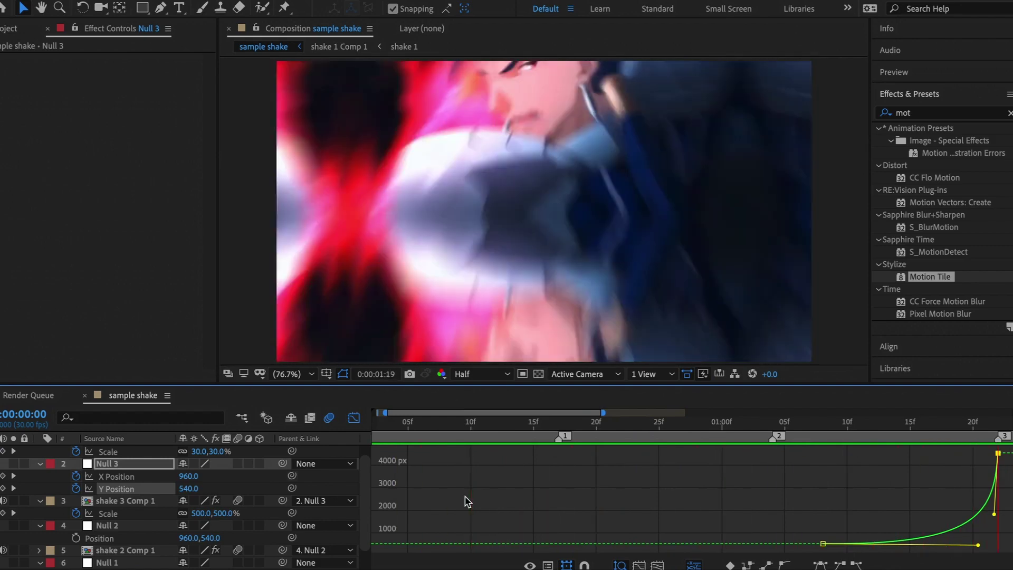
left_click(354, 418)
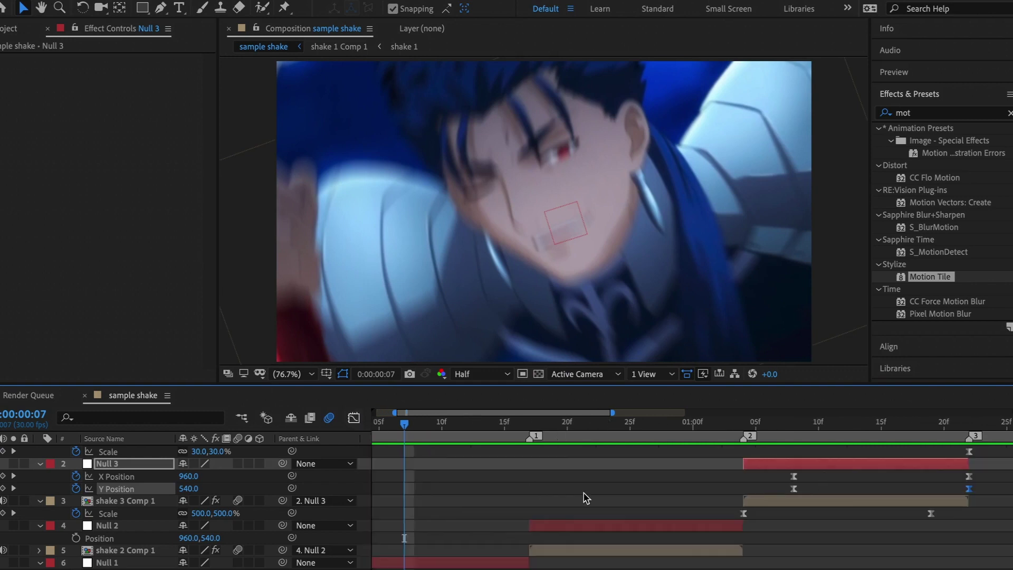
scroll(584, 558, "right", 5)
scroll(585, 497, "up", 1)
- Add a new null layer at shake 4 Comp 1's in-point
left_click(527, 446)
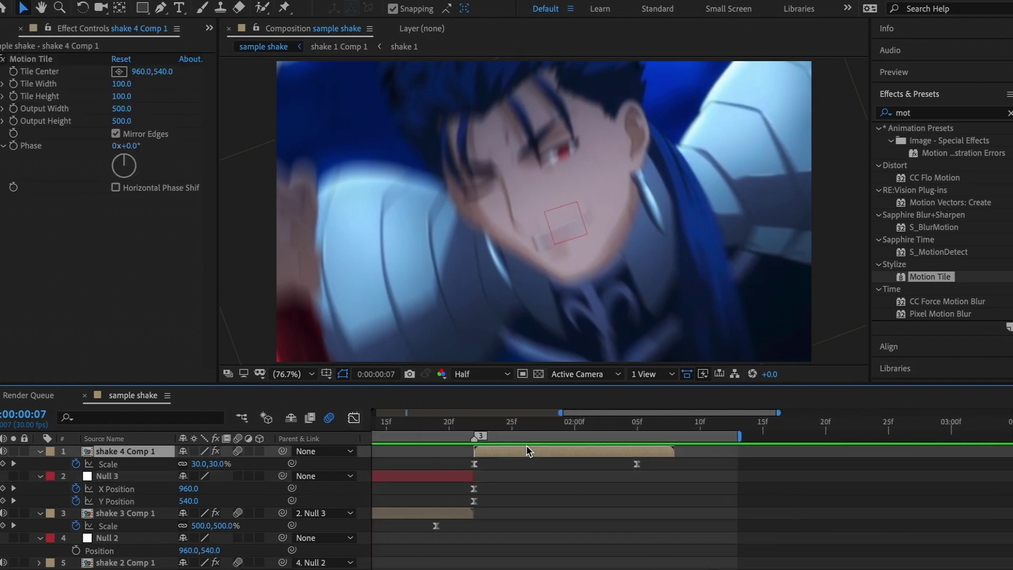
key("i")
key("ctrl+alt+shift+y")
- Trim Null 4 to shake 4 Comp 1's span and parent shake 4 Comp 1 to it
key("alt+bracketleft")
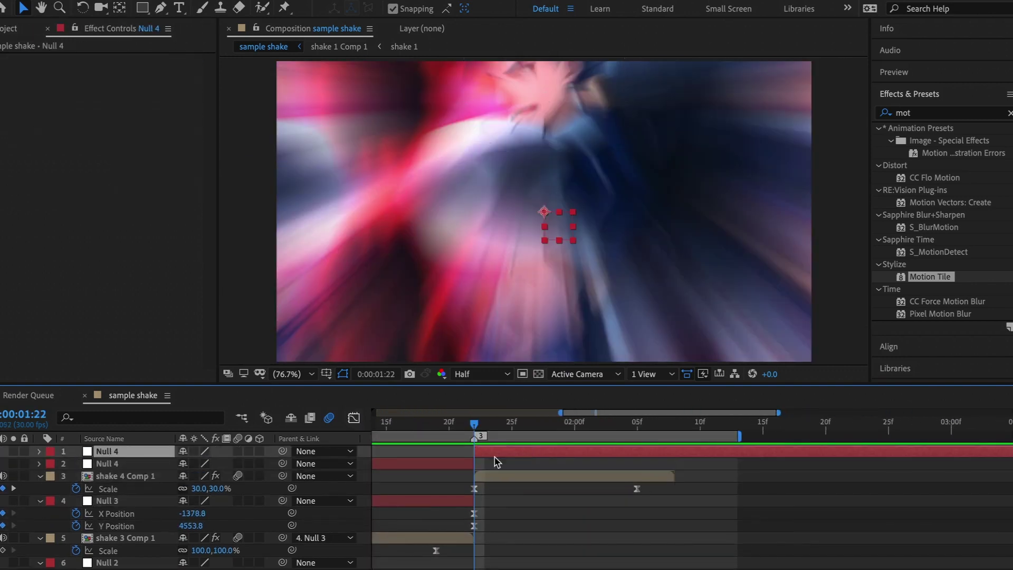
left_click(447, 458)
left_click(675, 429)
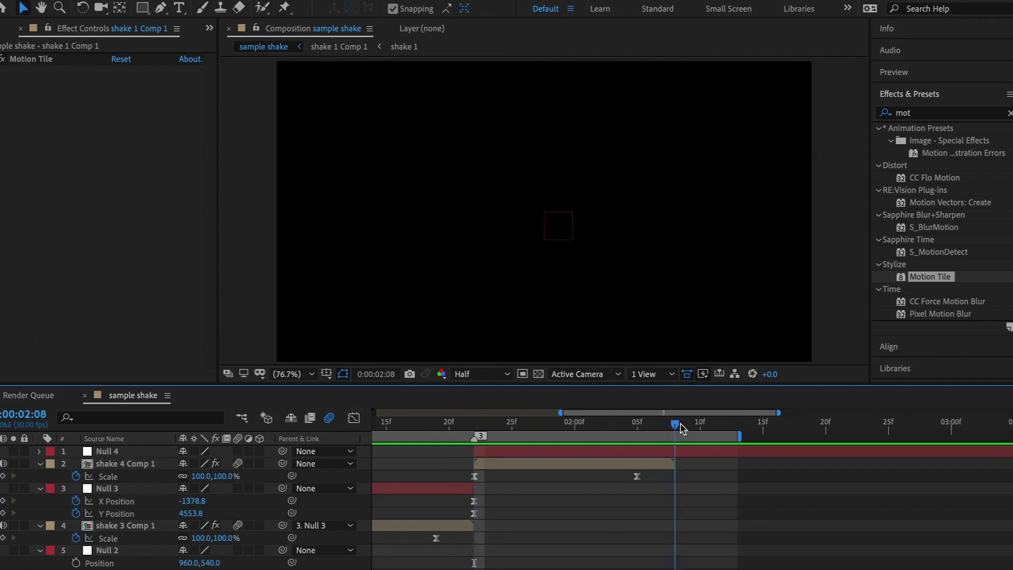
left_click(665, 450)
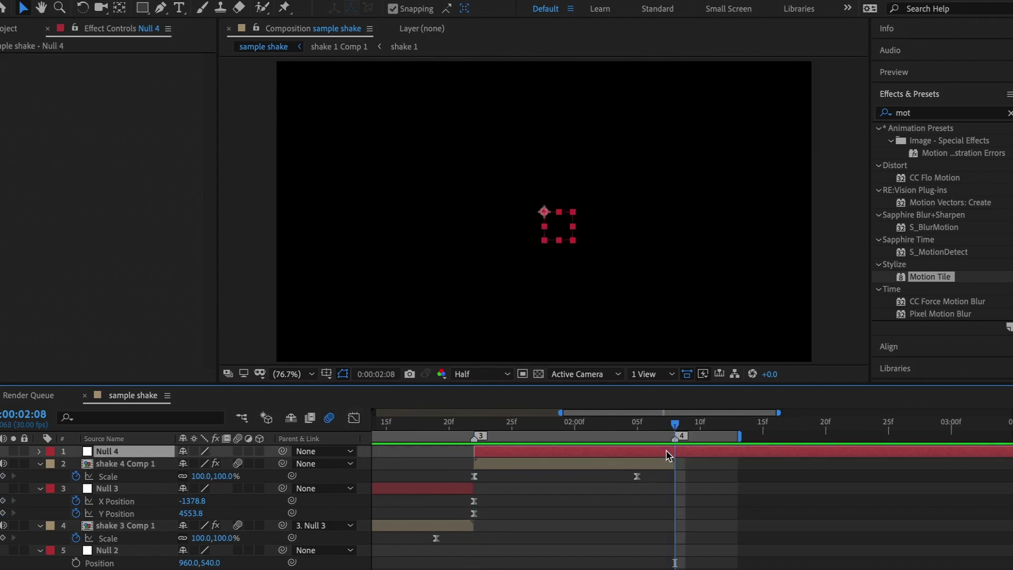
key("alt+bracketright")
key("i")
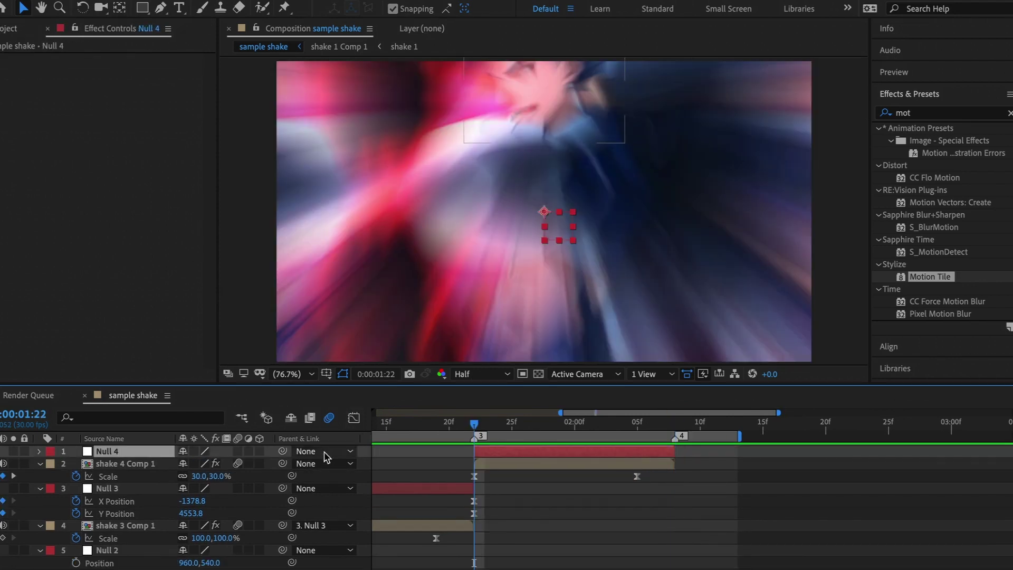
left_click_drag(255, 464, 132, 451)
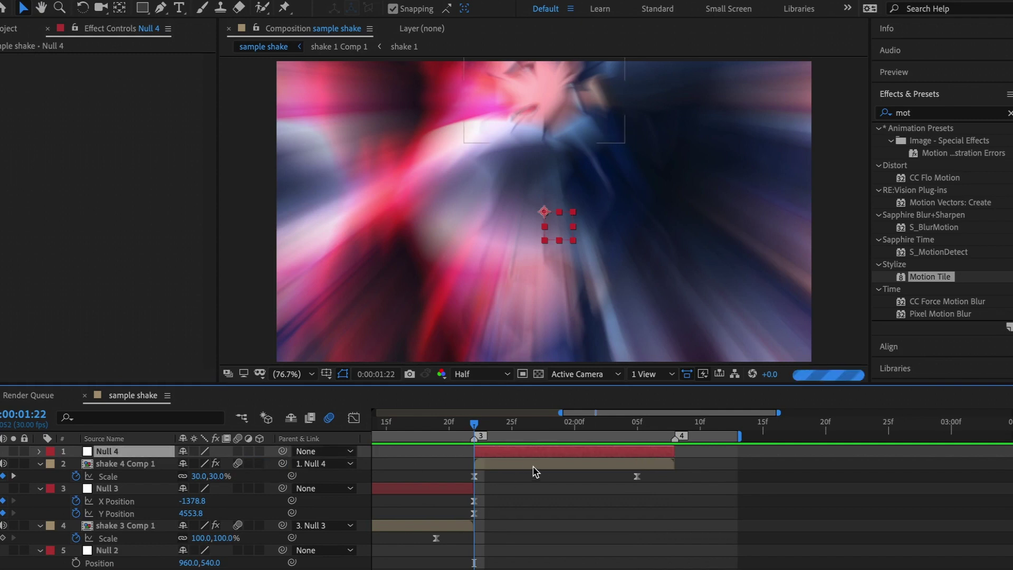
- Keyframe Null 4's Scale from 100% at 1:22 to 20% one frame past its end
key("s")
left_click(76, 464)
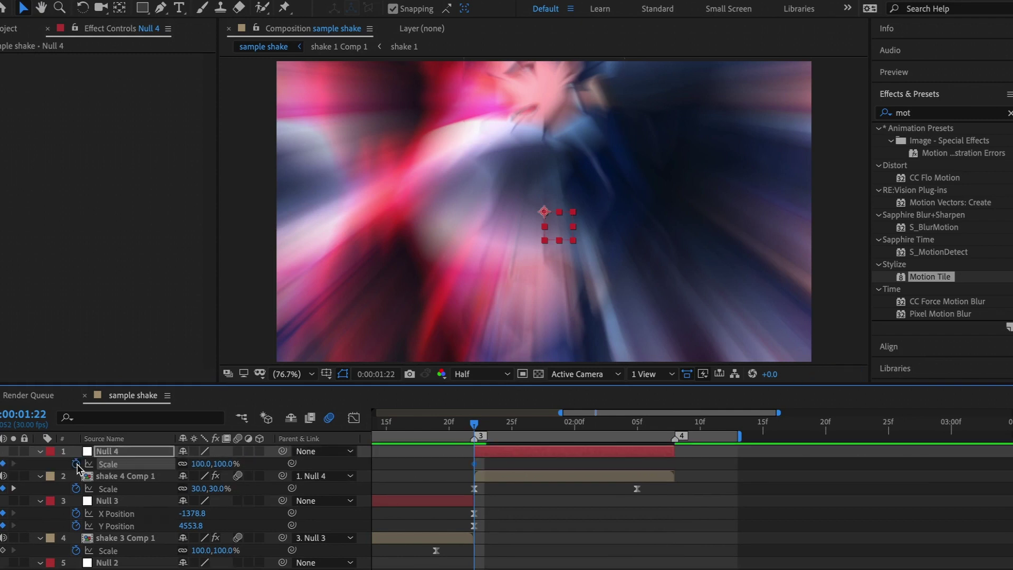
key("o")
type("20")
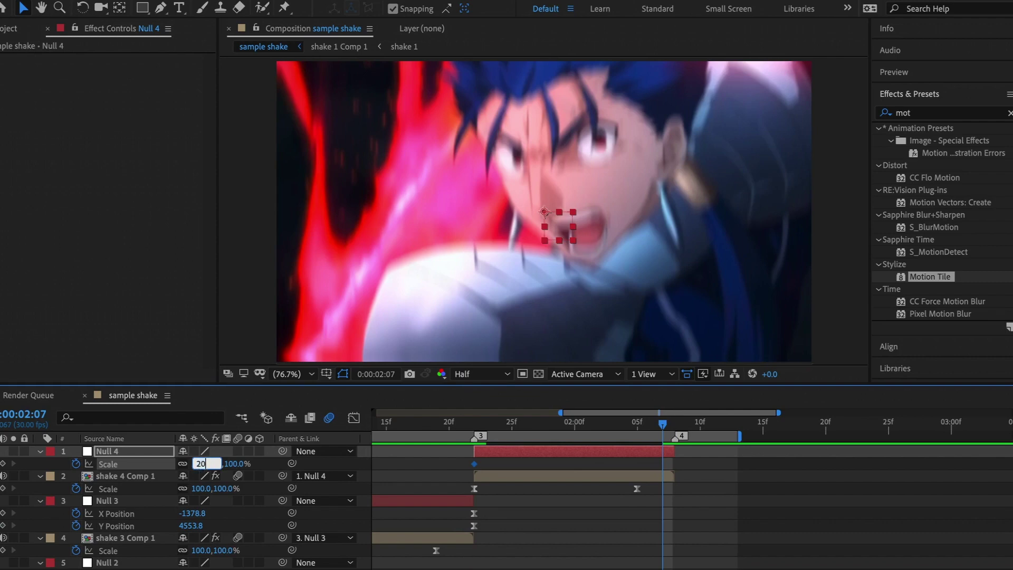
key("Return")
left_click(664, 475)
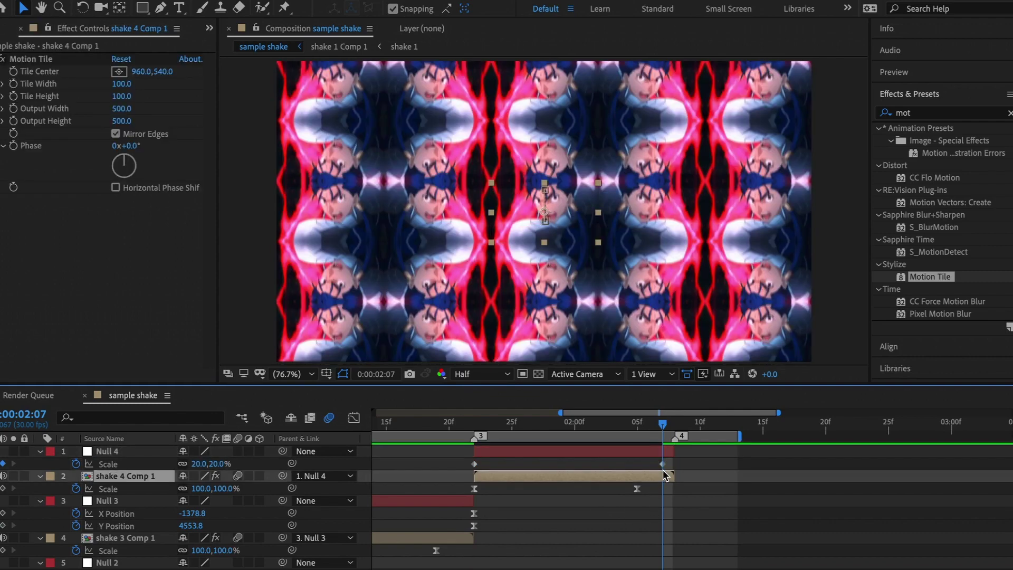
left_click_drag(662, 463, 674, 463)
- Easy Ease both Null 4 Scale keyframes, sharpen the ease into 20%, and preview the zoom
left_click(353, 421)
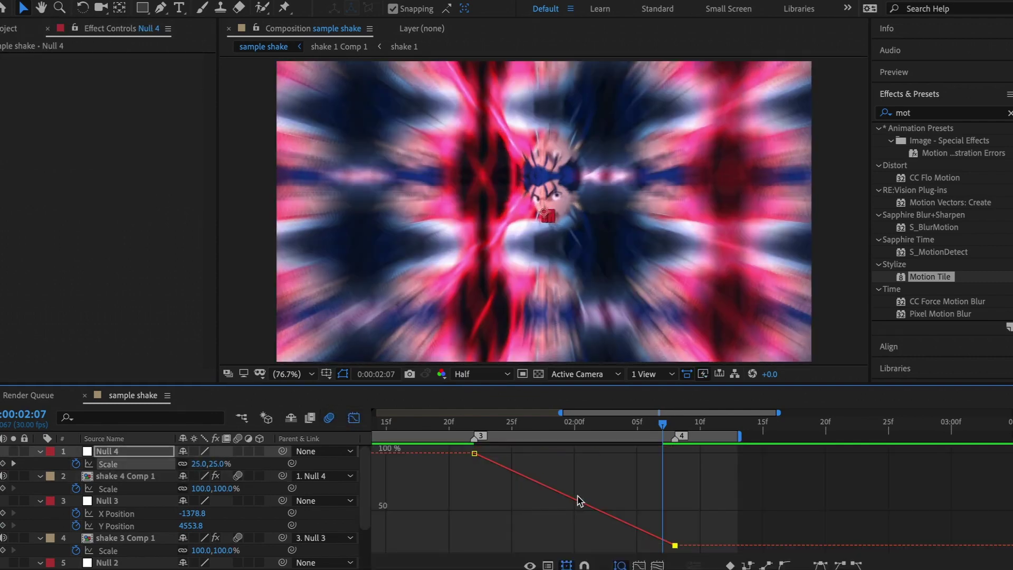
double_click(577, 497)
key("F9")
left_click(782, 520)
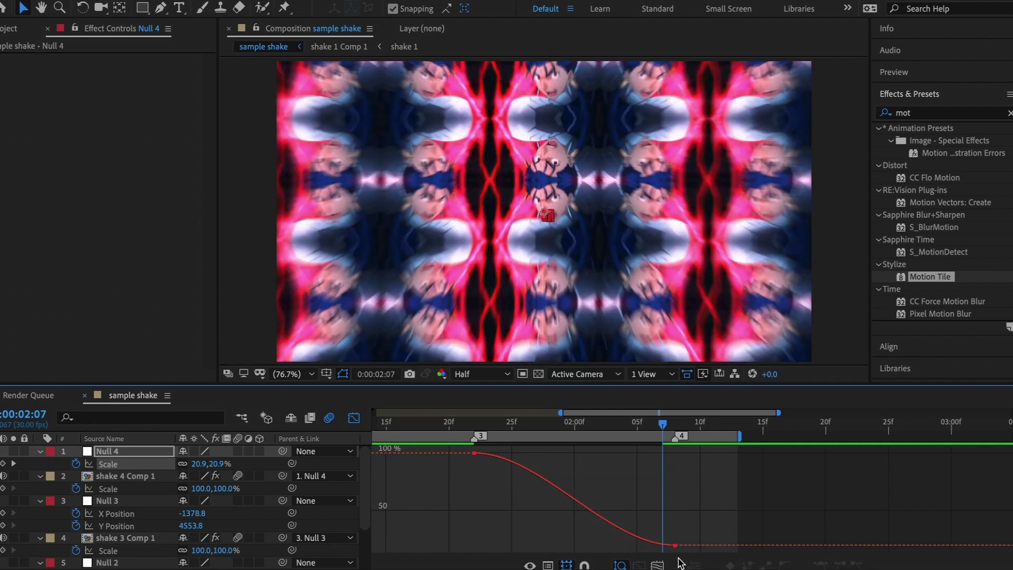
left_click(675, 544)
left_click_drag(615, 546, 718, 486)
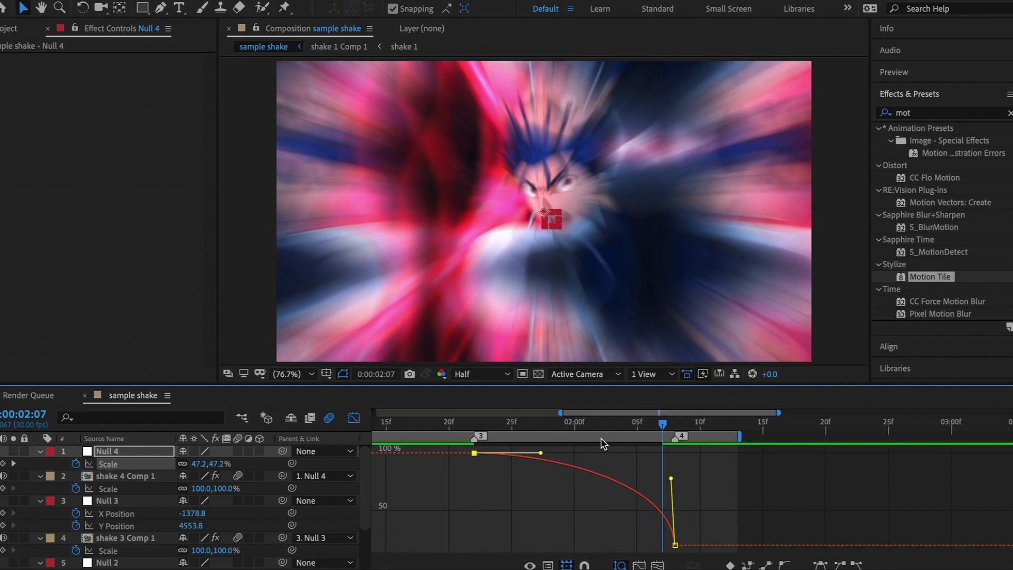
left_click_drag(602, 443, 604, 449)
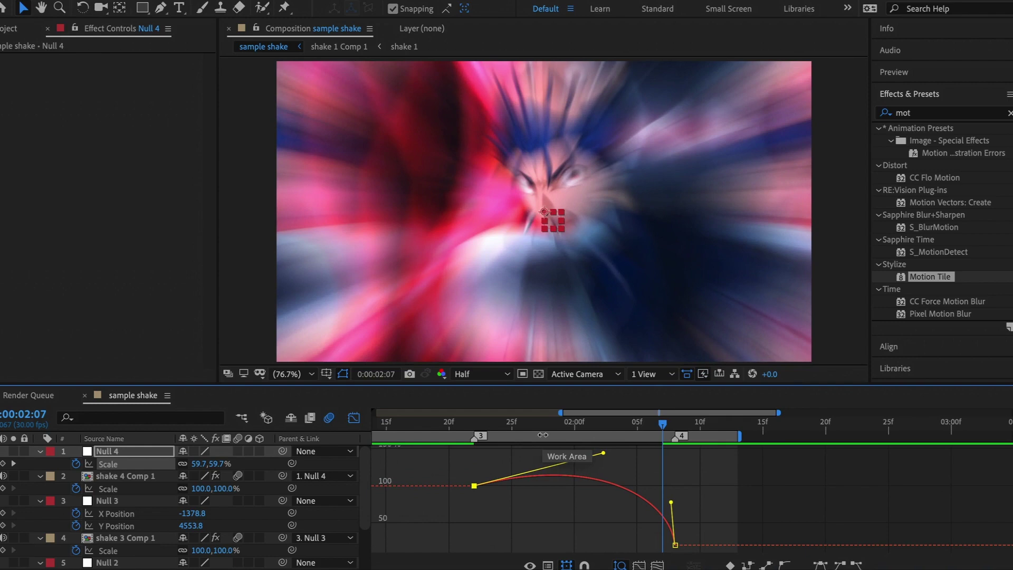
key("space")
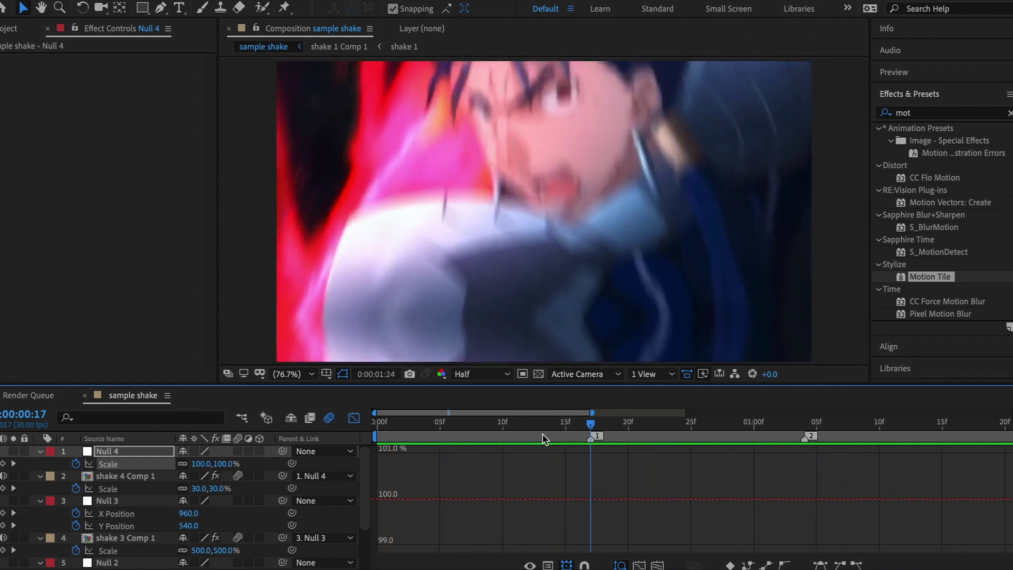
- Move shake 4 Comp 1's 1:22 Scale keyframe one frame earlier and preview from 1:03
left_click(354, 418)
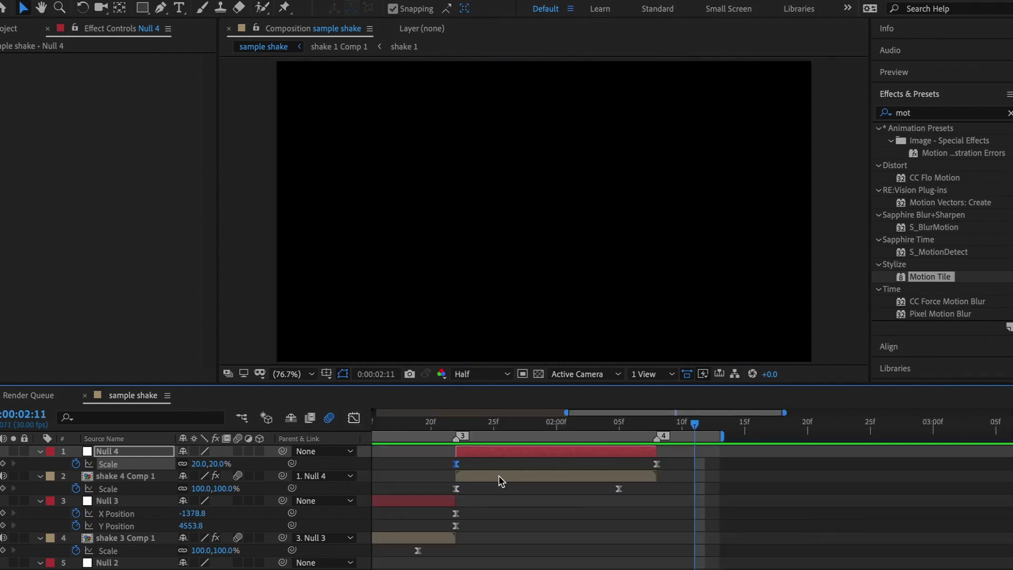
left_click(499, 476)
key("u")
key("u")
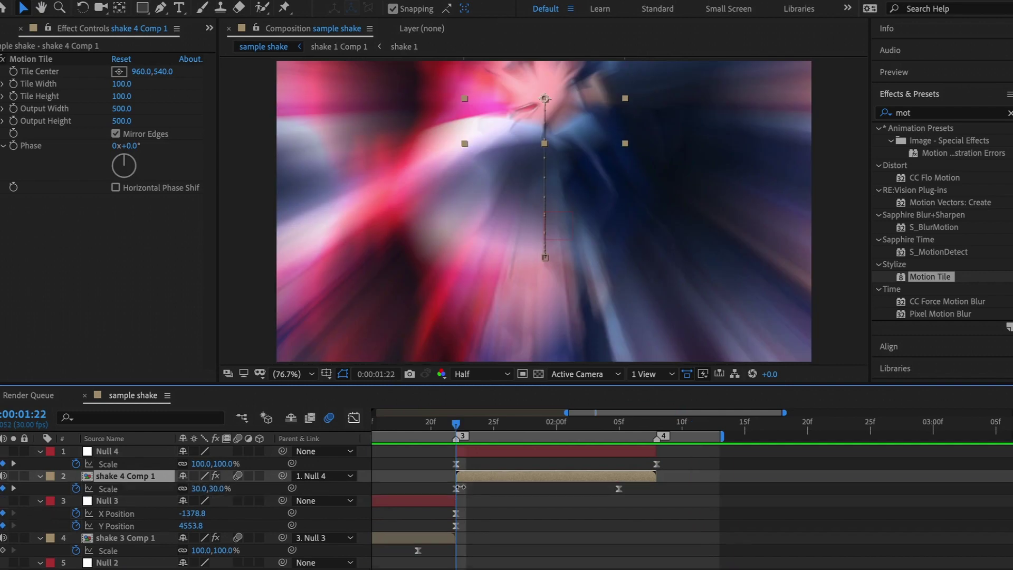
left_click(456, 489)
left_click_drag(451, 491, 445, 493)
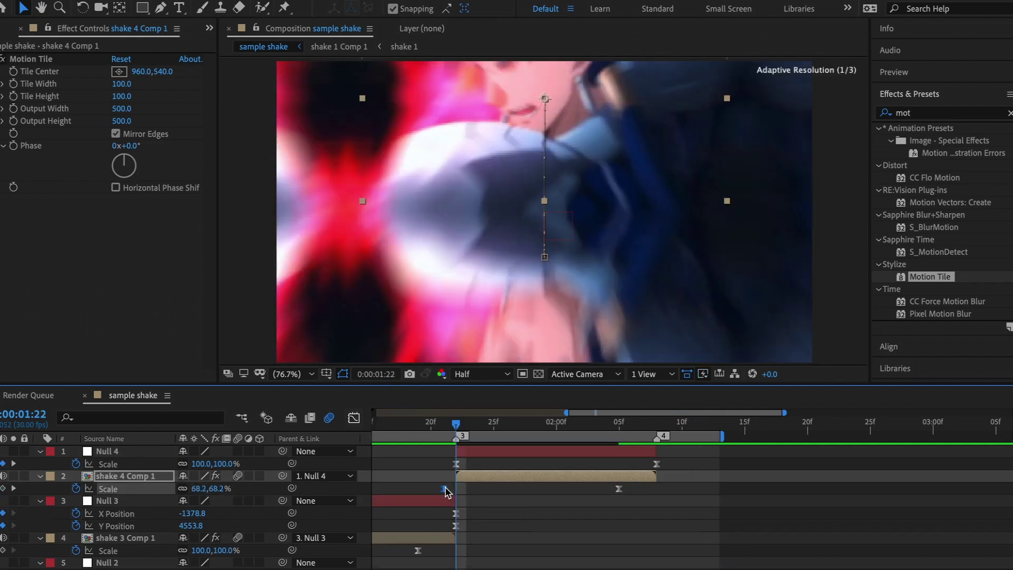
left_click(543, 426)
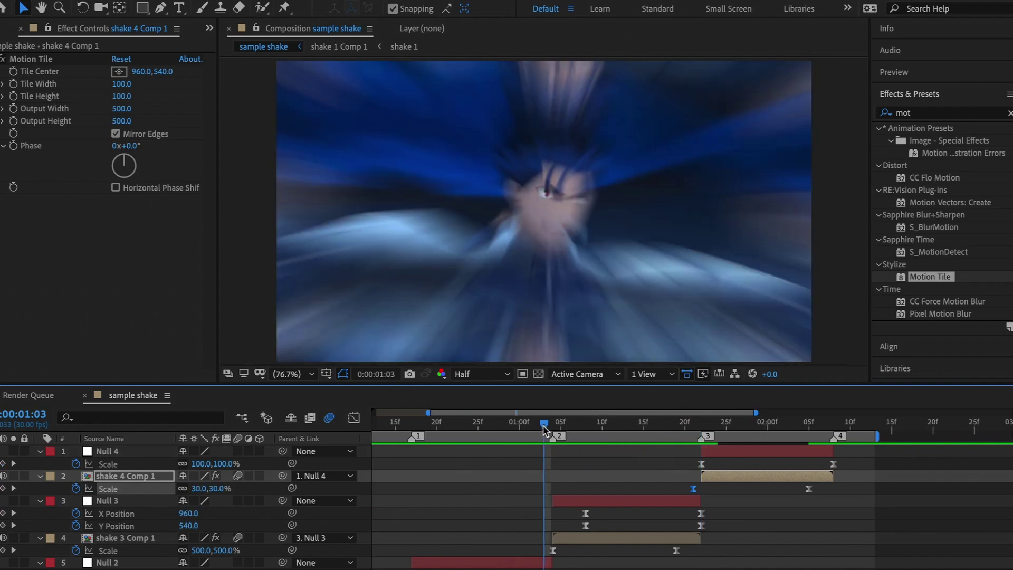
key("space")
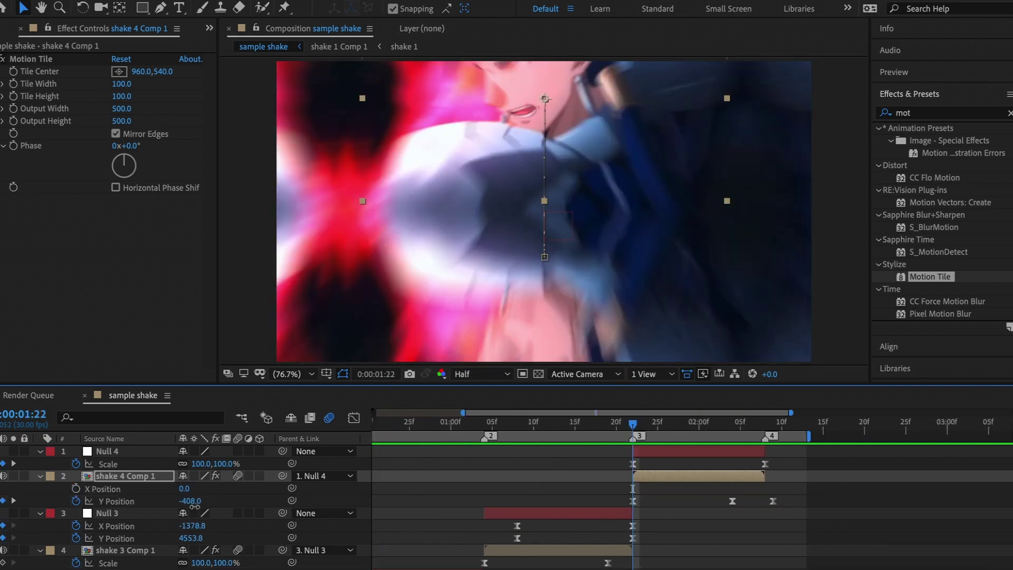
- Set shake 4 Comp 1's Y Position to -248 at 1:22 and 240 at 2:04, then preview
left_click_drag(193, 502, 304, 500)
left_click(15, 501)
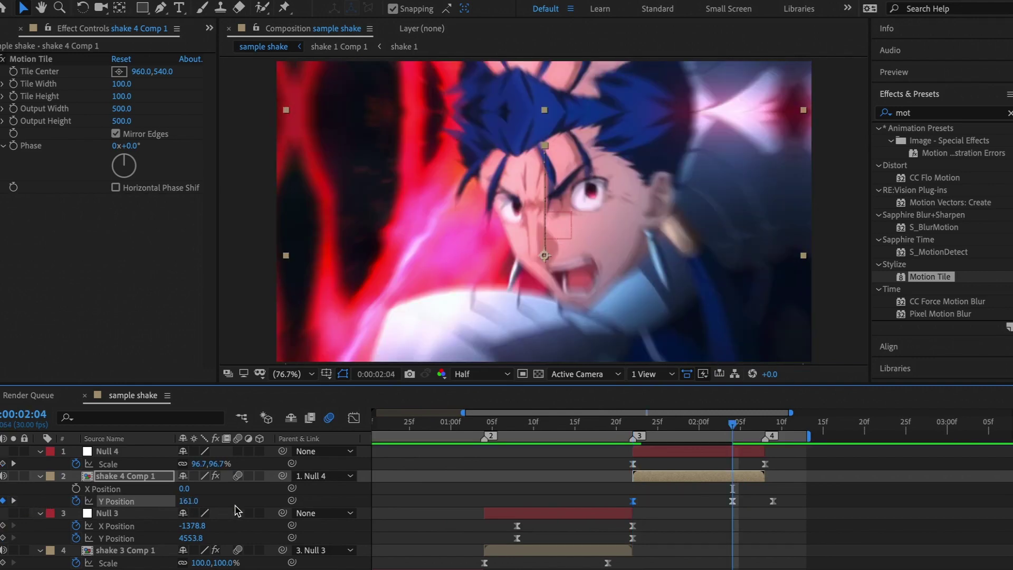
left_click(190, 500)
type("240")
key("Return")
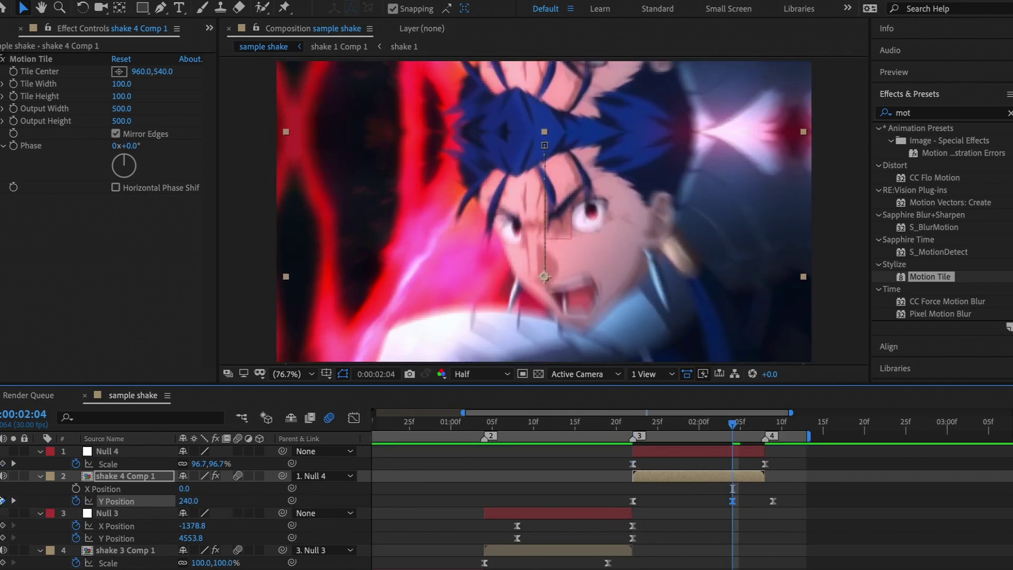
left_click(5, 500)
key("space")
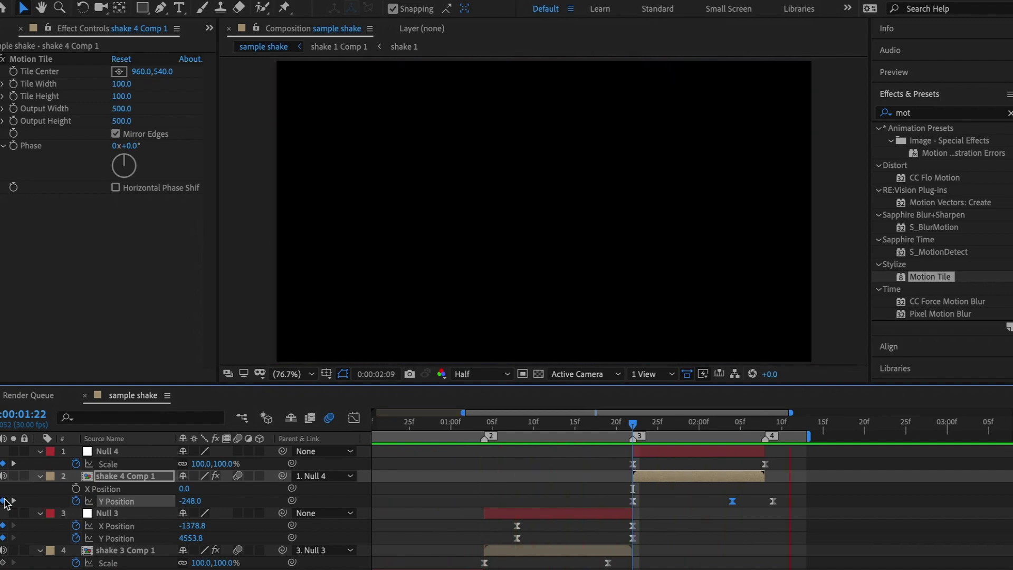
- Shift the later Y Position keyframe later in time and collapse all layer properties
scroll(834, 516, "right", 3)
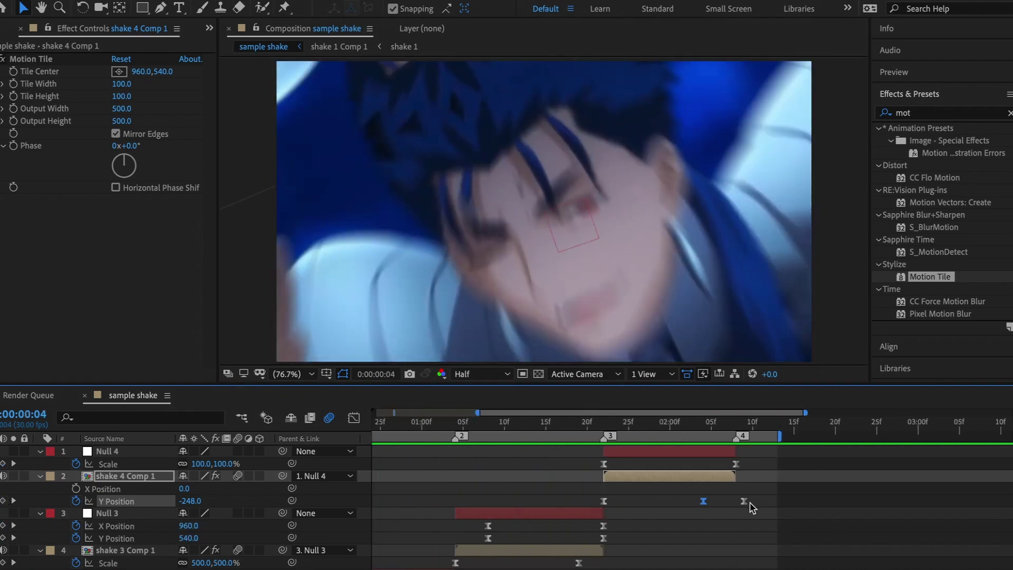
left_click_drag(744, 502, 802, 502)
left_click_drag(713, 501, 719, 501)
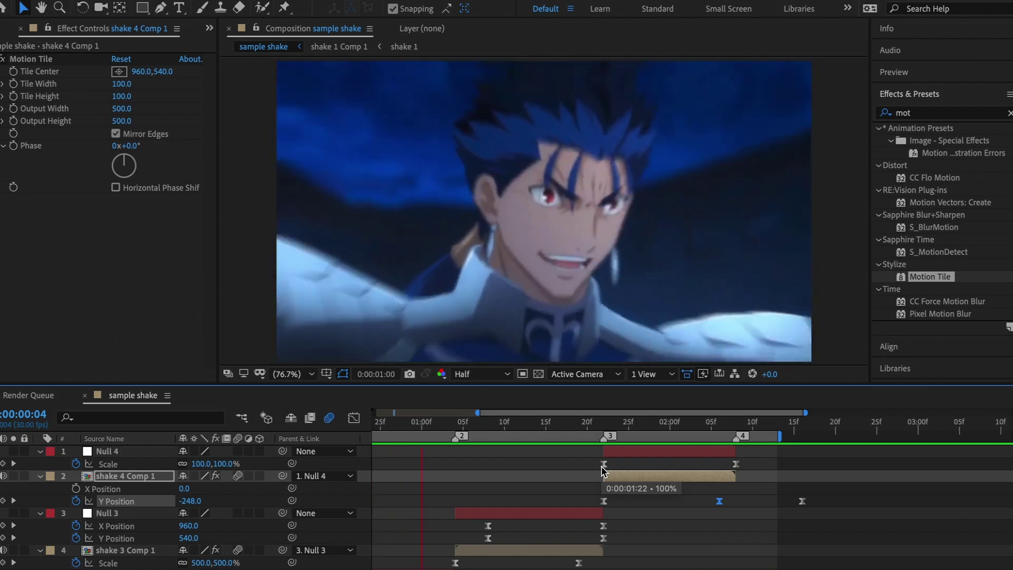
left_click(528, 474)
key("u")
scroll(528, 474, "left", 5)
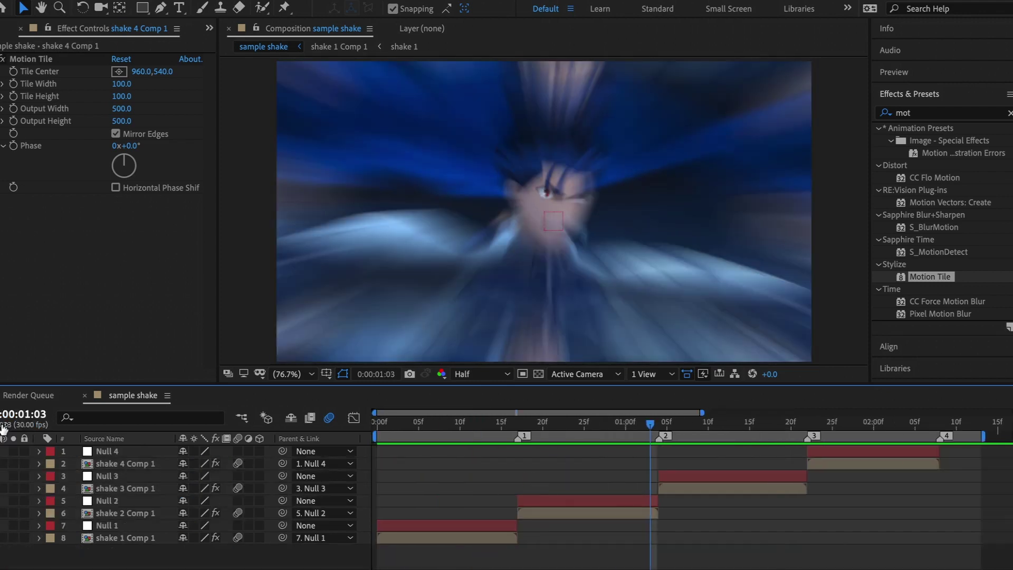
- Pre-compose all eight layers into a new comp named 'final raw', moving all attributes
key("ctrl+a")
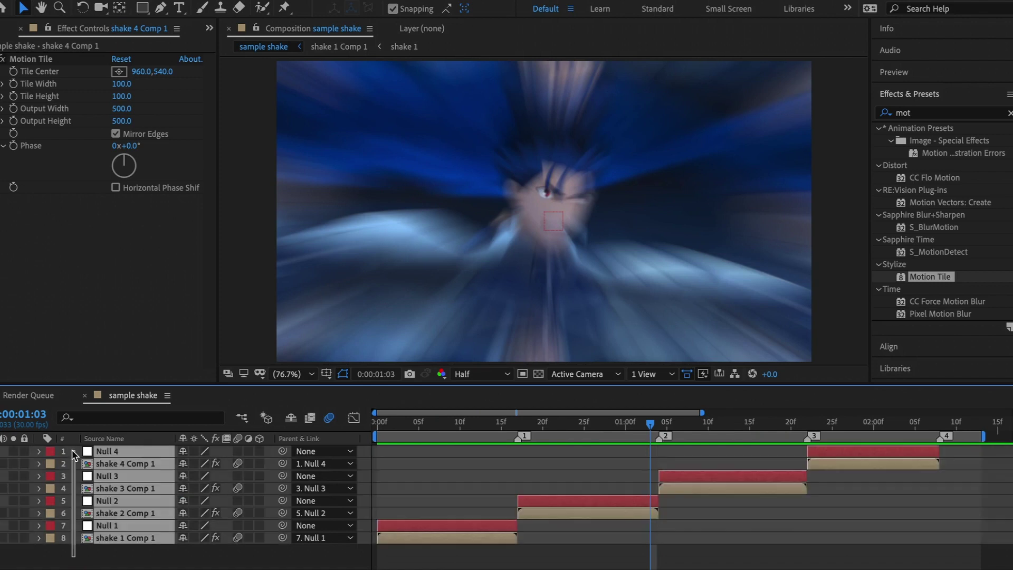
right_click(451, 469)
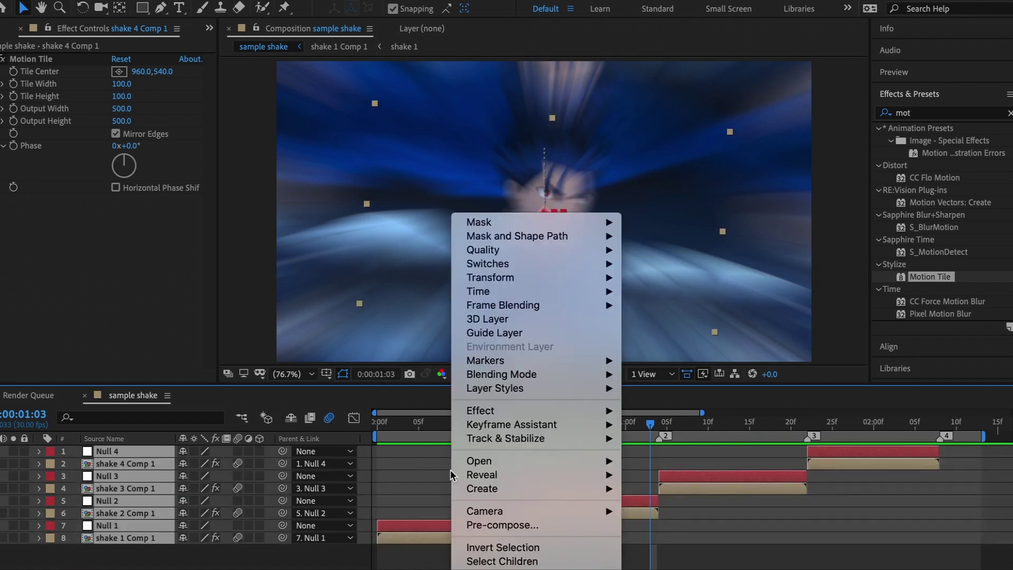
left_click(489, 525)
type("final raw")
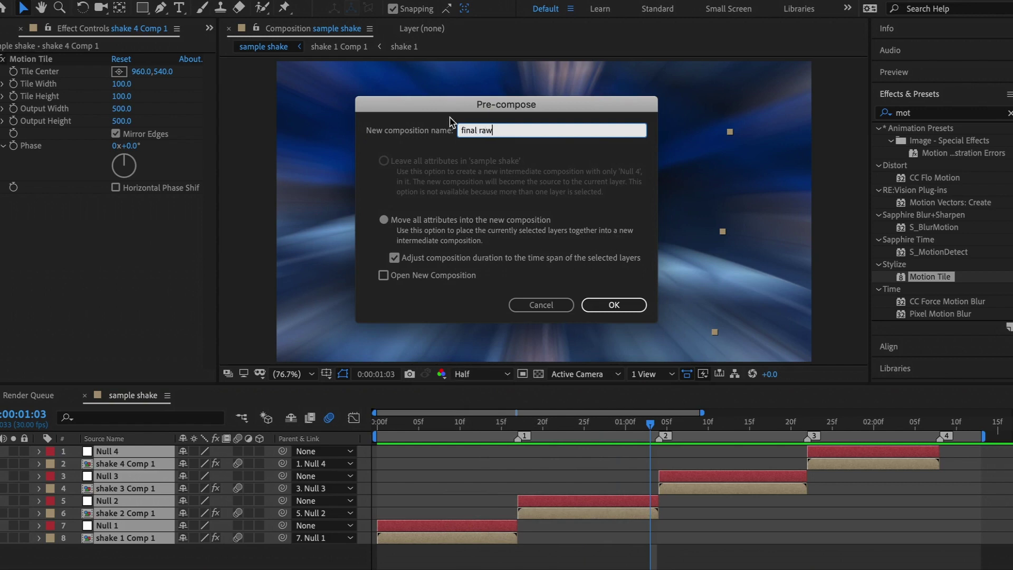
left_click(420, 227)
key("Return")
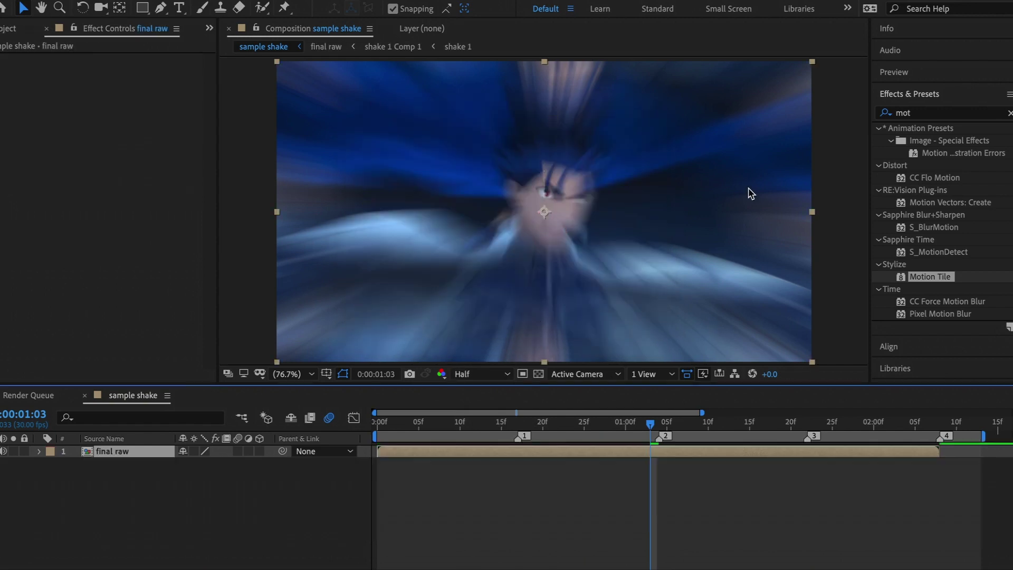
- Apply the RSMB Pro motion blur preset to final raw and preview the clip
left_click(910, 115)
type("rsmb")
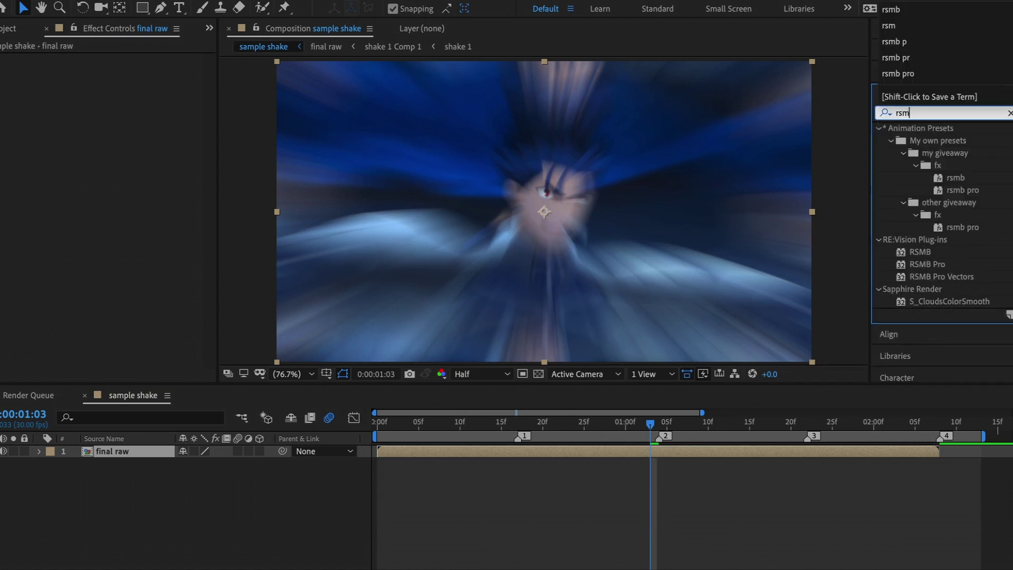
double_click(957, 190)
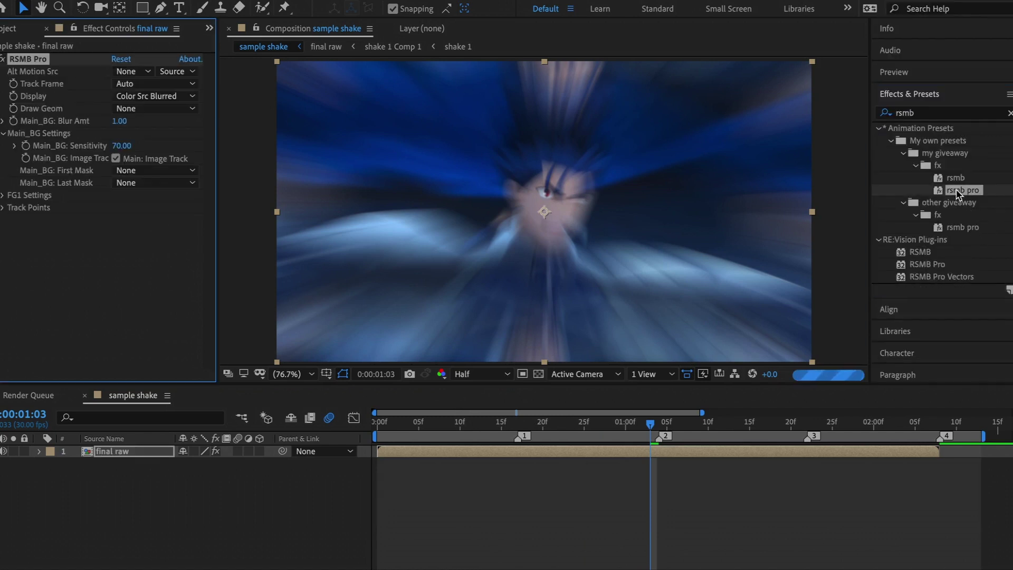
key("Home")
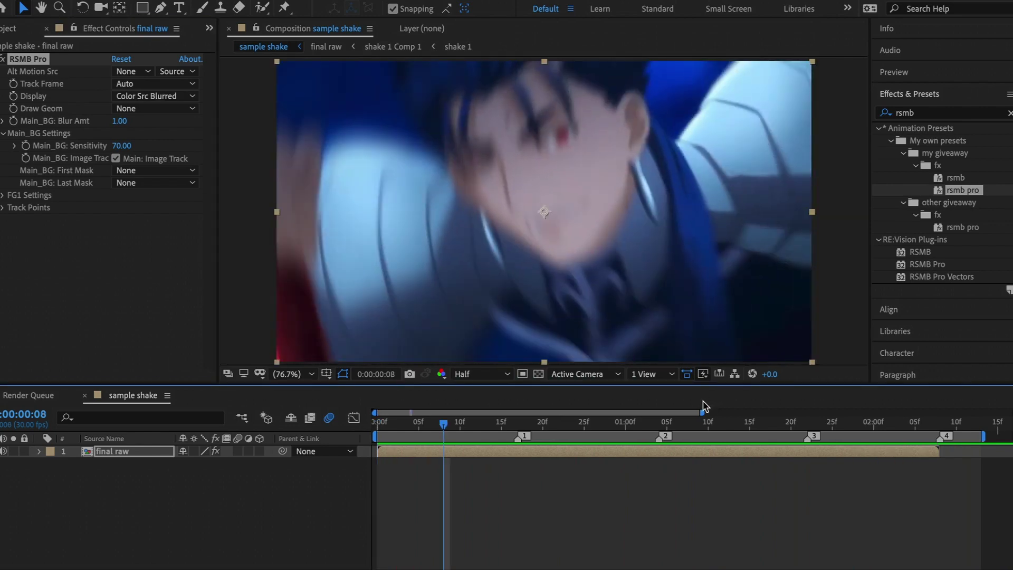
key("space")
- Add Optics Compensation with FOV 40 and Reverse Lens Distortion enabled
left_click(922, 113)
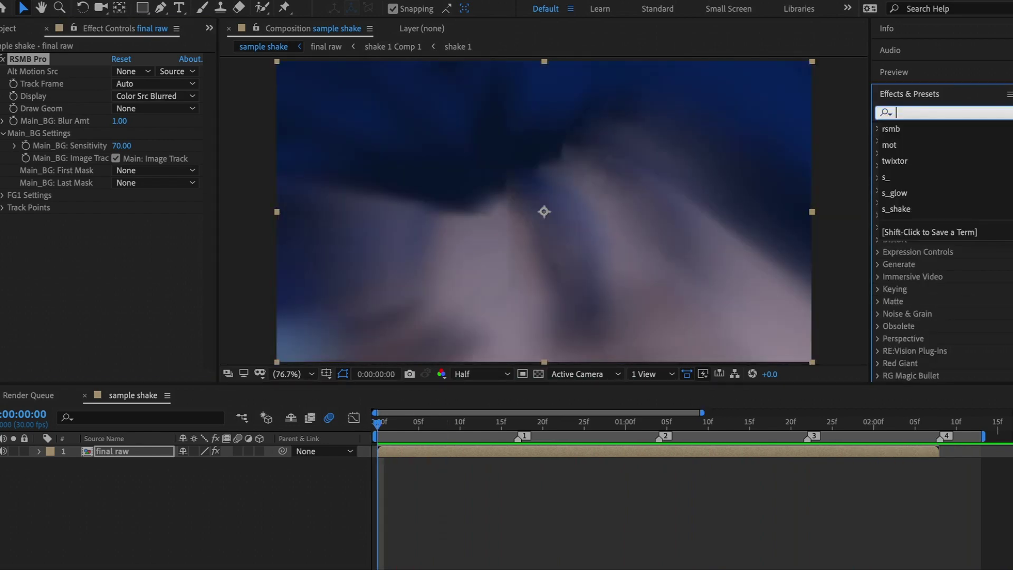
type("optic")
double_click(948, 203)
type("4")
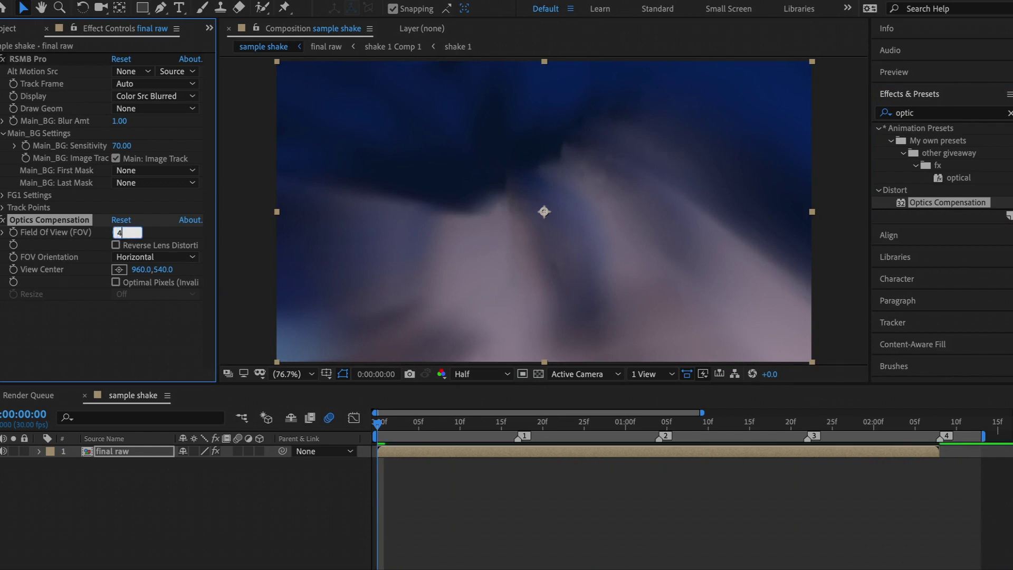
type("0")
key("Return")
left_click(115, 246)
left_click(373, 482)
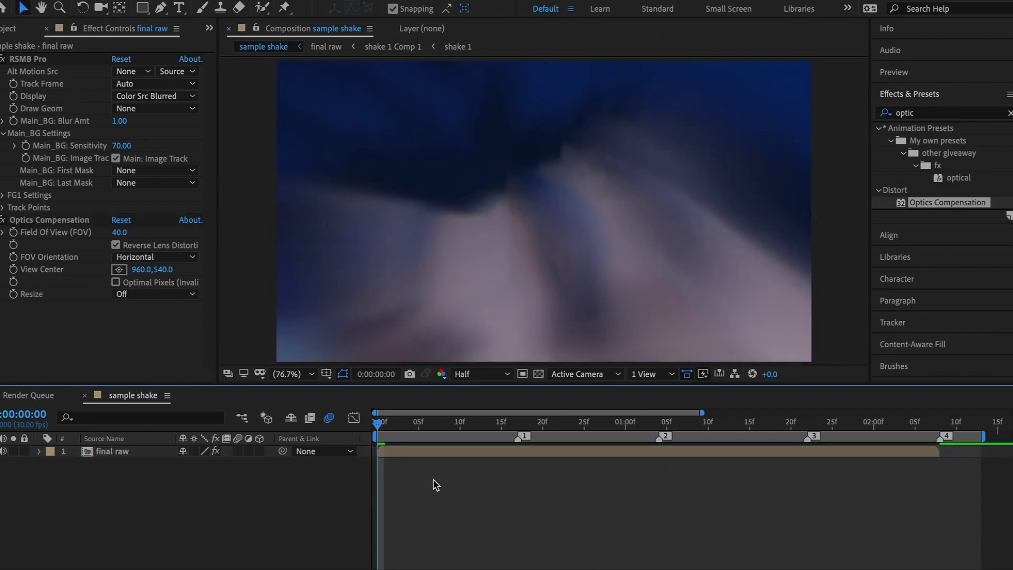
- Create a new black solid layer, Black Solid 1, via Layer > New > Solid
left_click(266, 1)
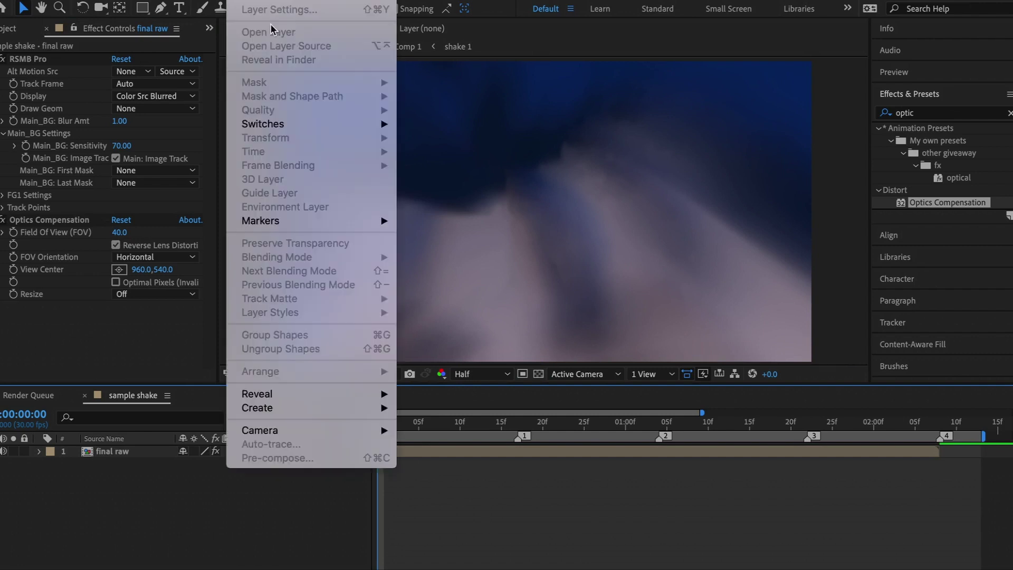
mouse_move(250, 1)
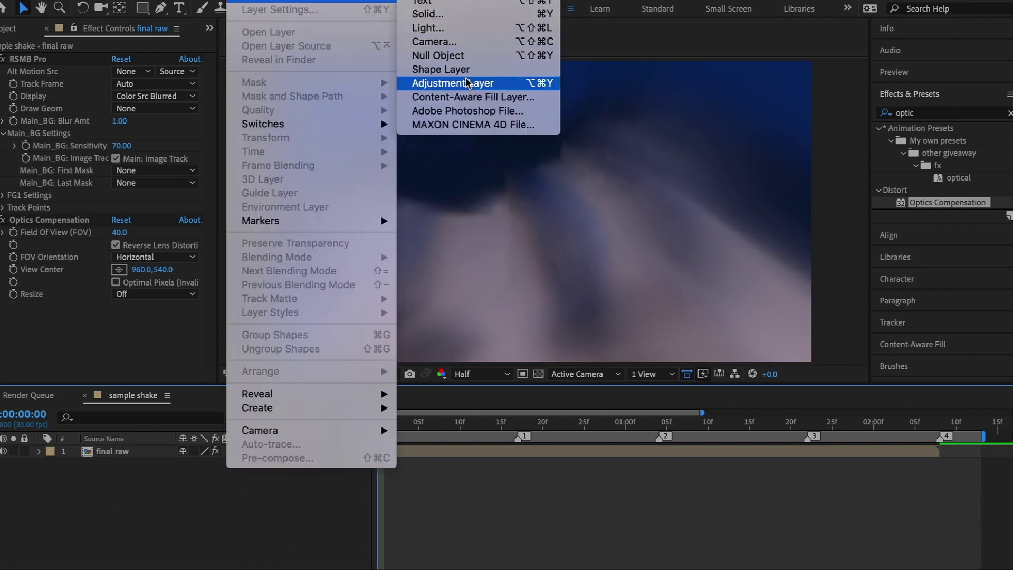
left_click(449, 18)
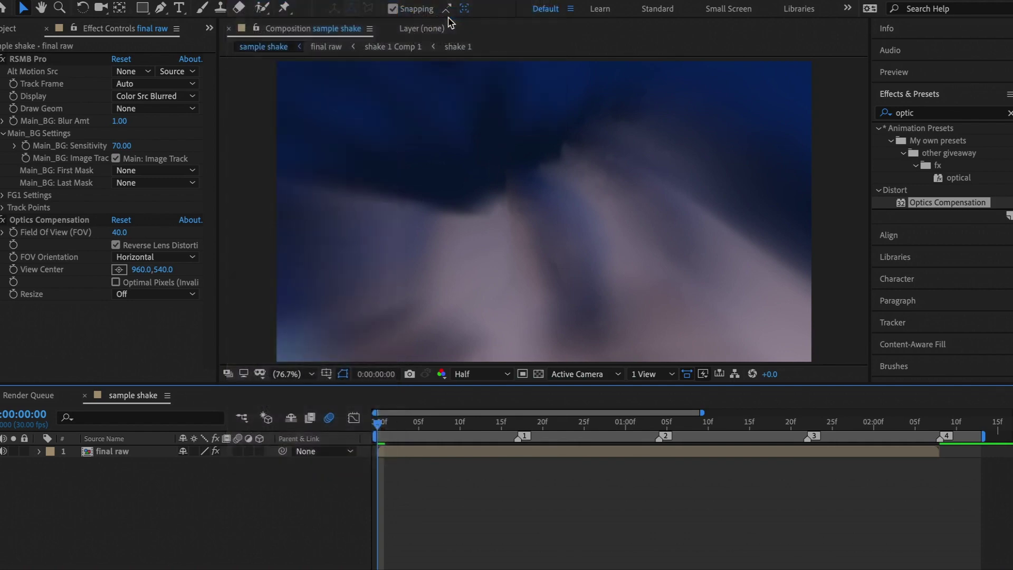
key("Return")
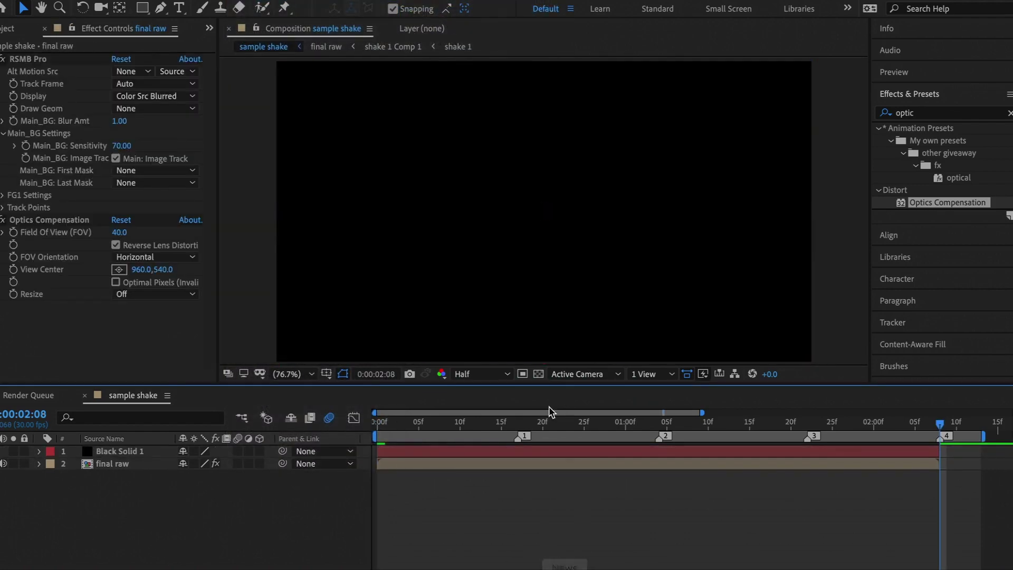
left_click(539, 451)
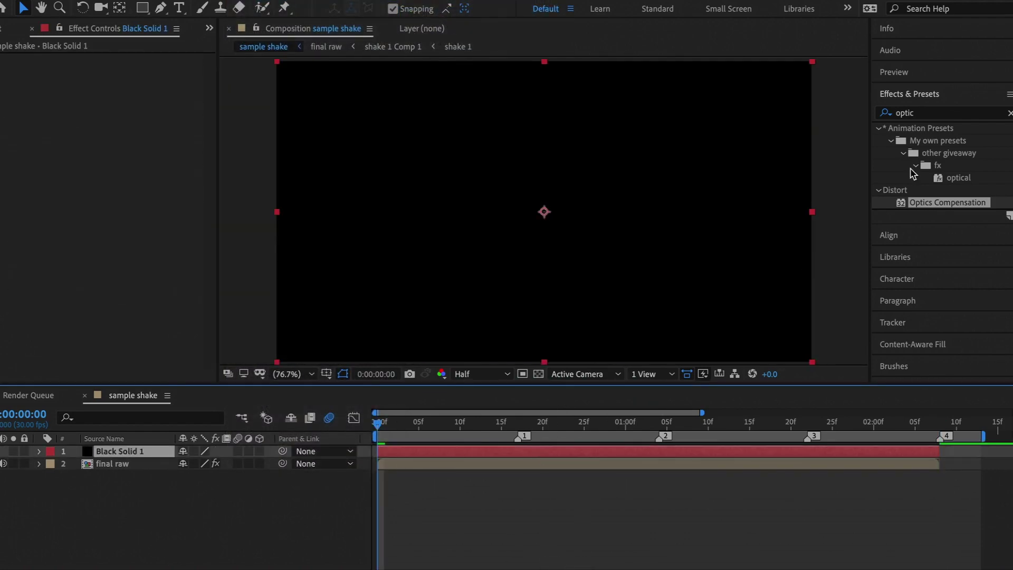
- Apply CC Jaws to the black solid with 91% completion and 0% height
left_click(948, 114)
type("cc jaws")
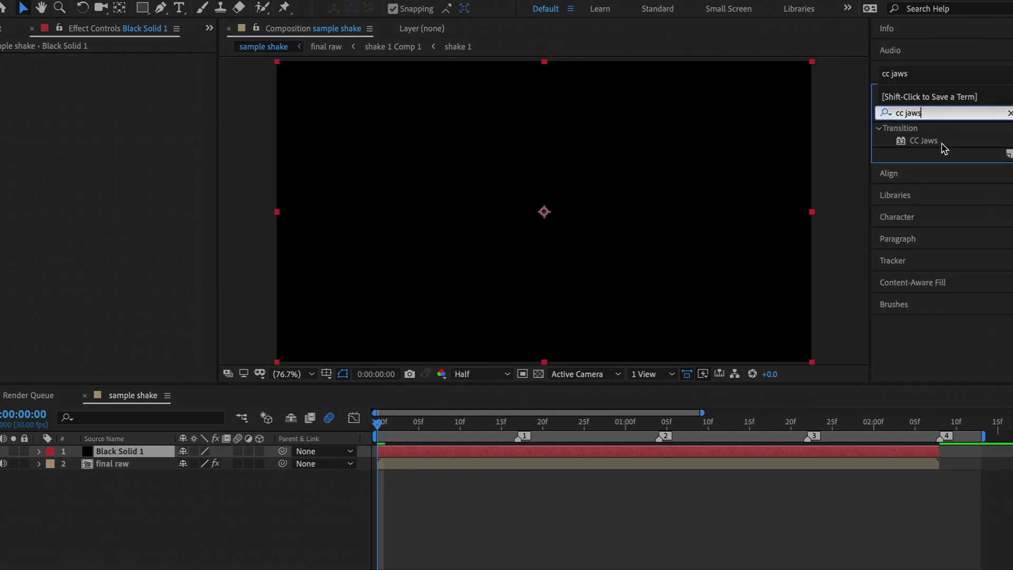
double_click(936, 141)
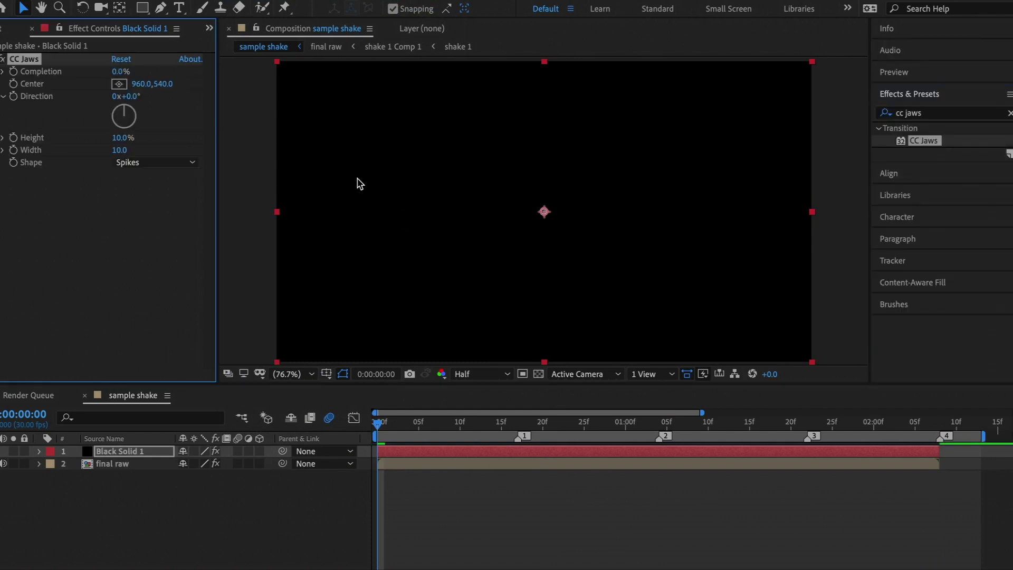
type("91")
key("Return")
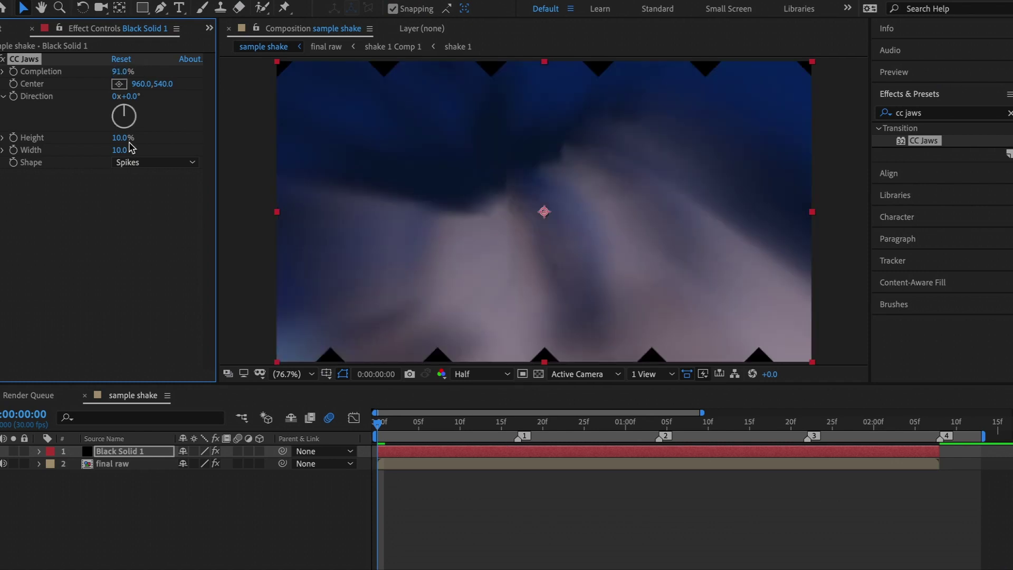
left_click_drag(119, 150, 121, 151)
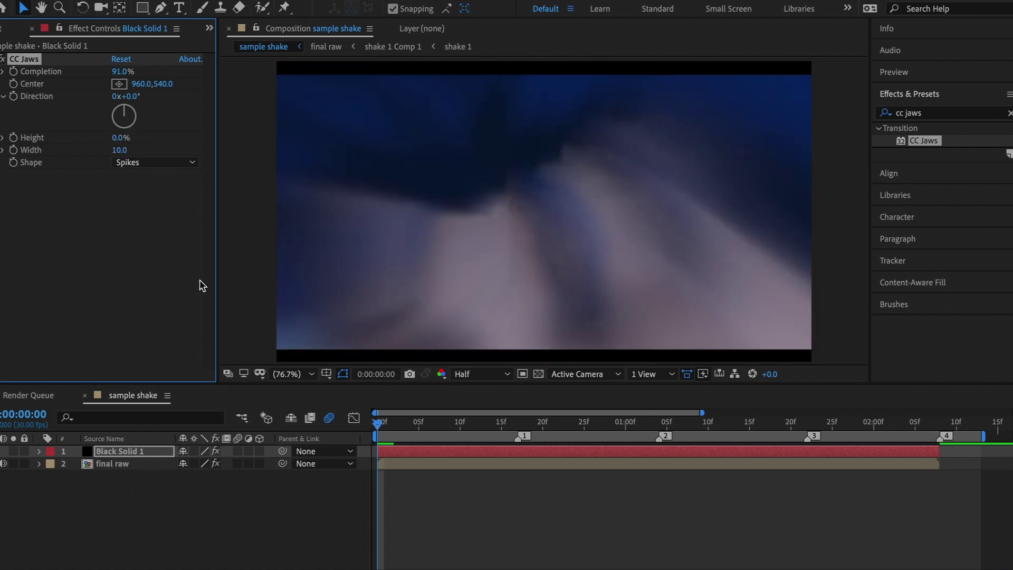
- Preview the letterboxed clip with the final raw layer selected
key("space")
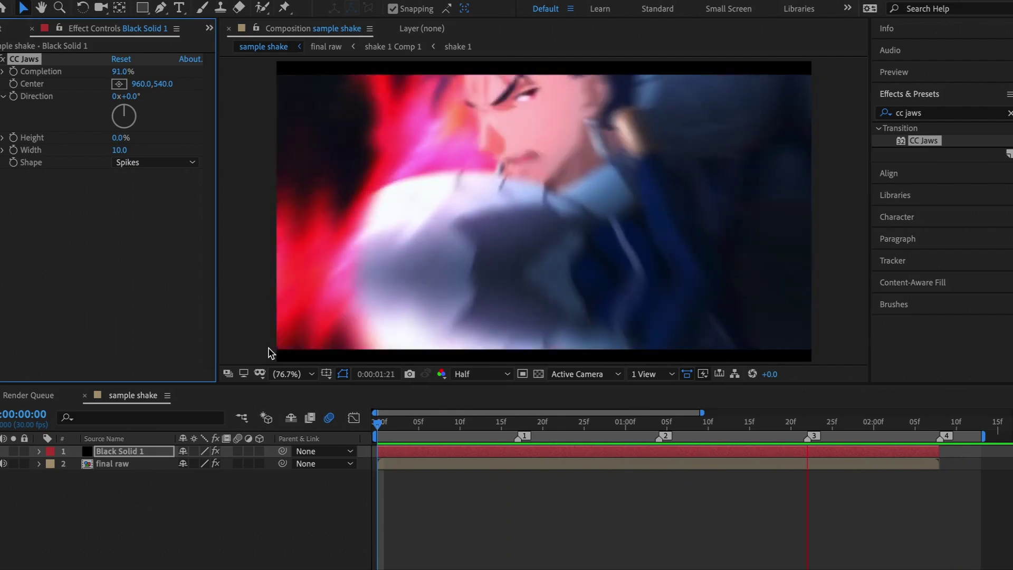
key("space")
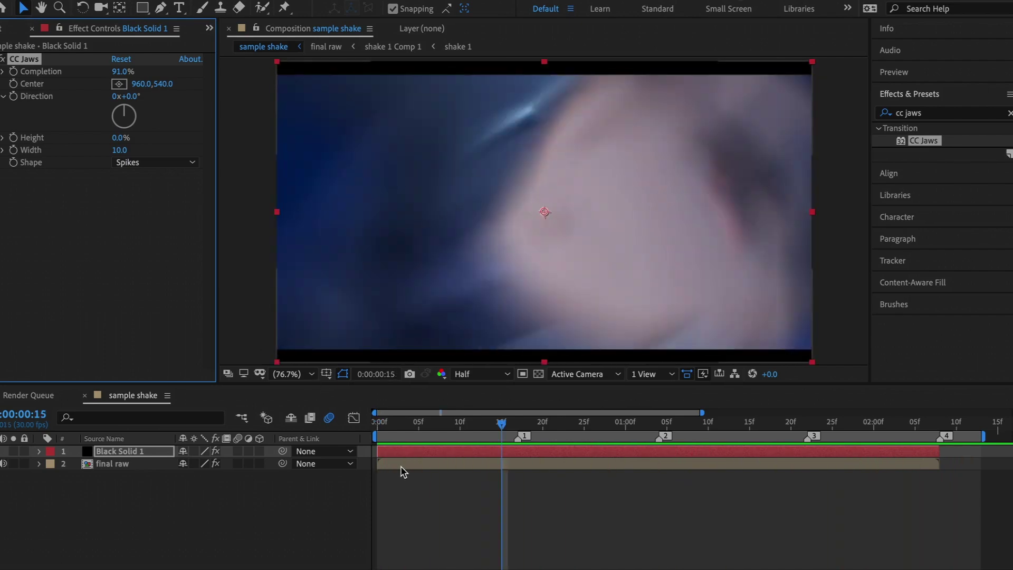
left_click(400, 467)
key("space")
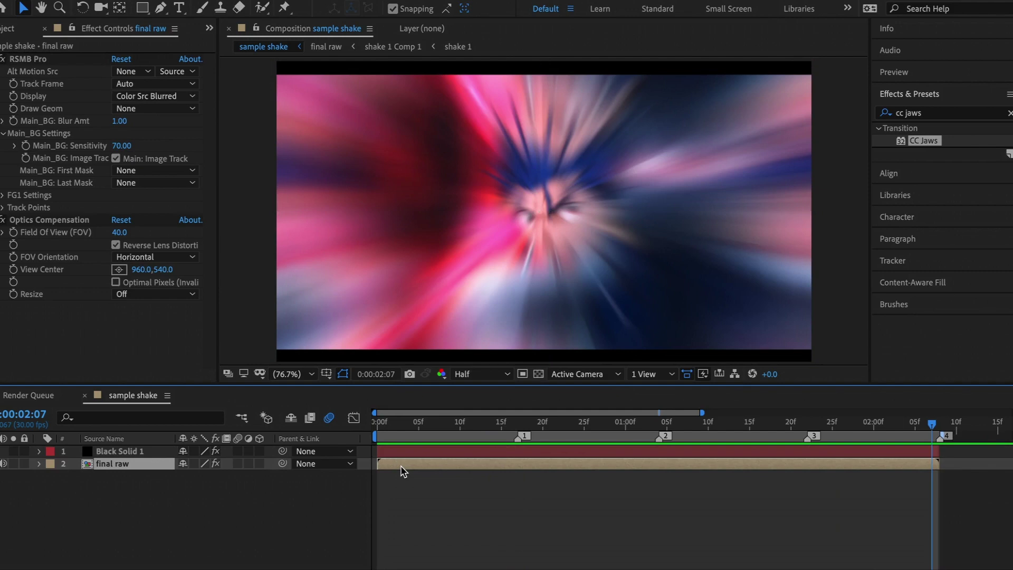